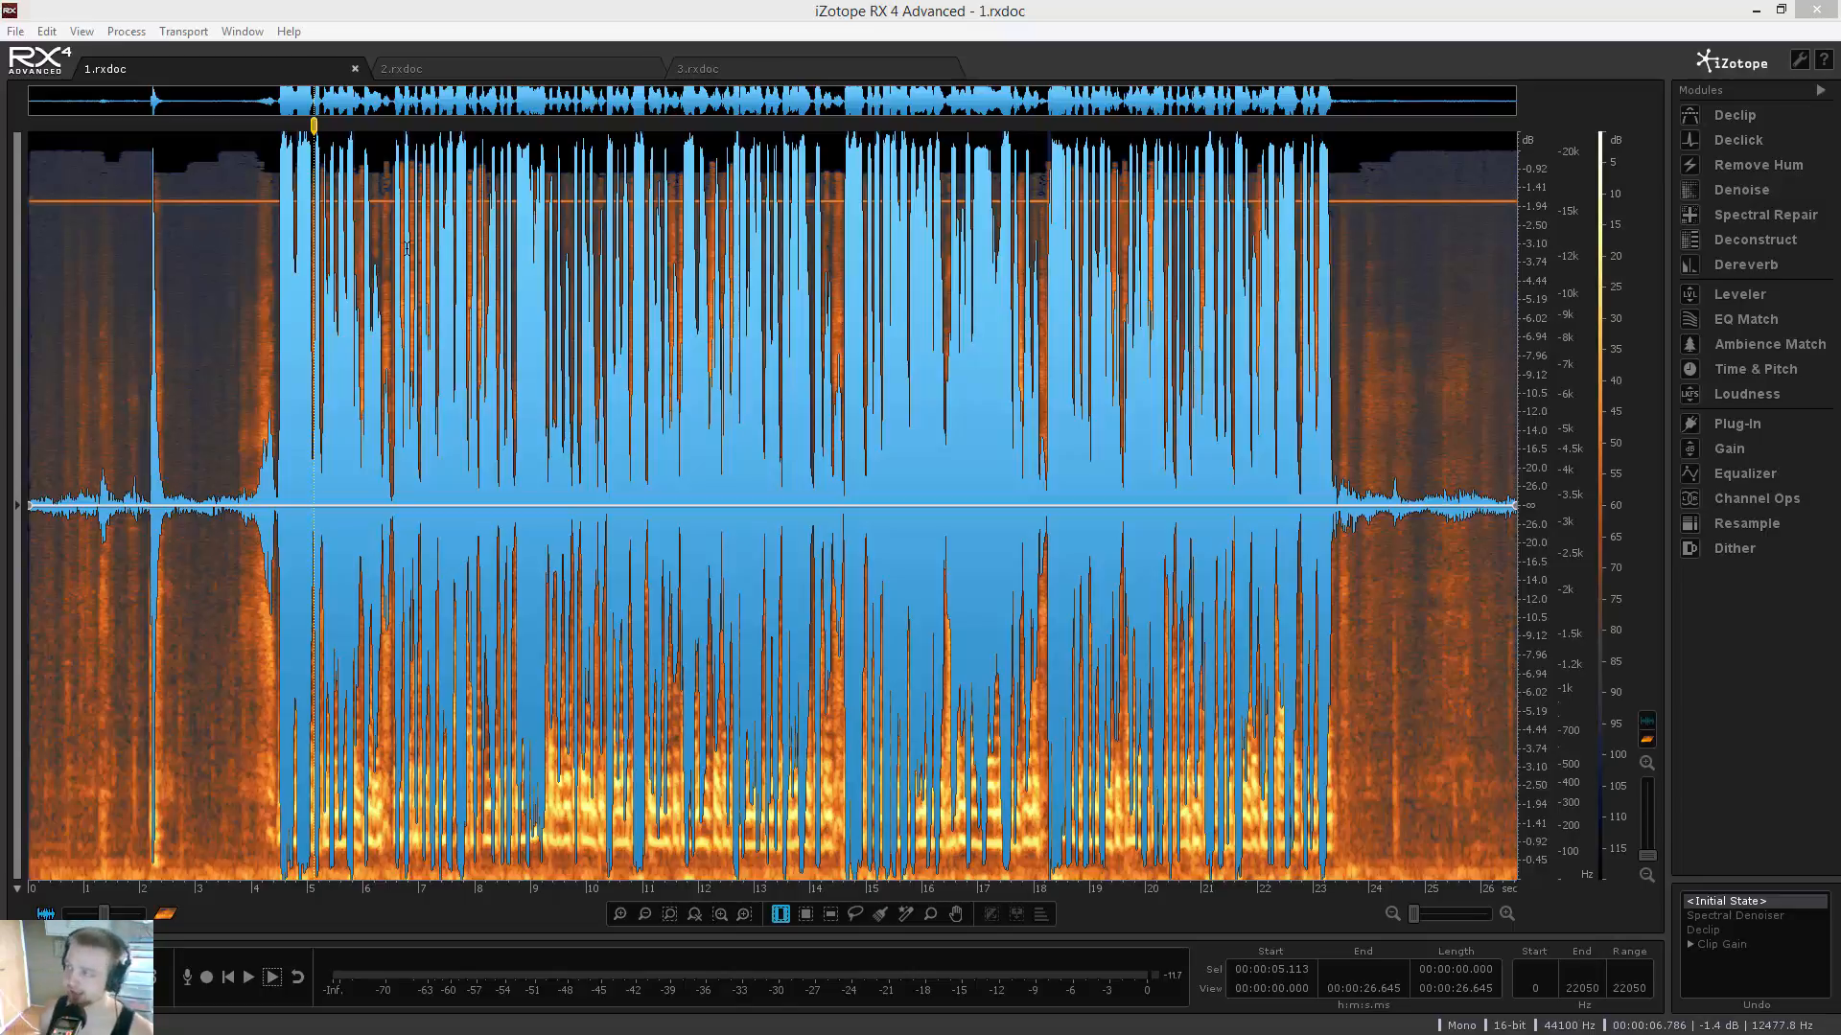
# Play the recording from about 2.7 s to hear the background noise and the speech that follows
pyautogui.click(193, 393)
pyautogui.click(177, 403)
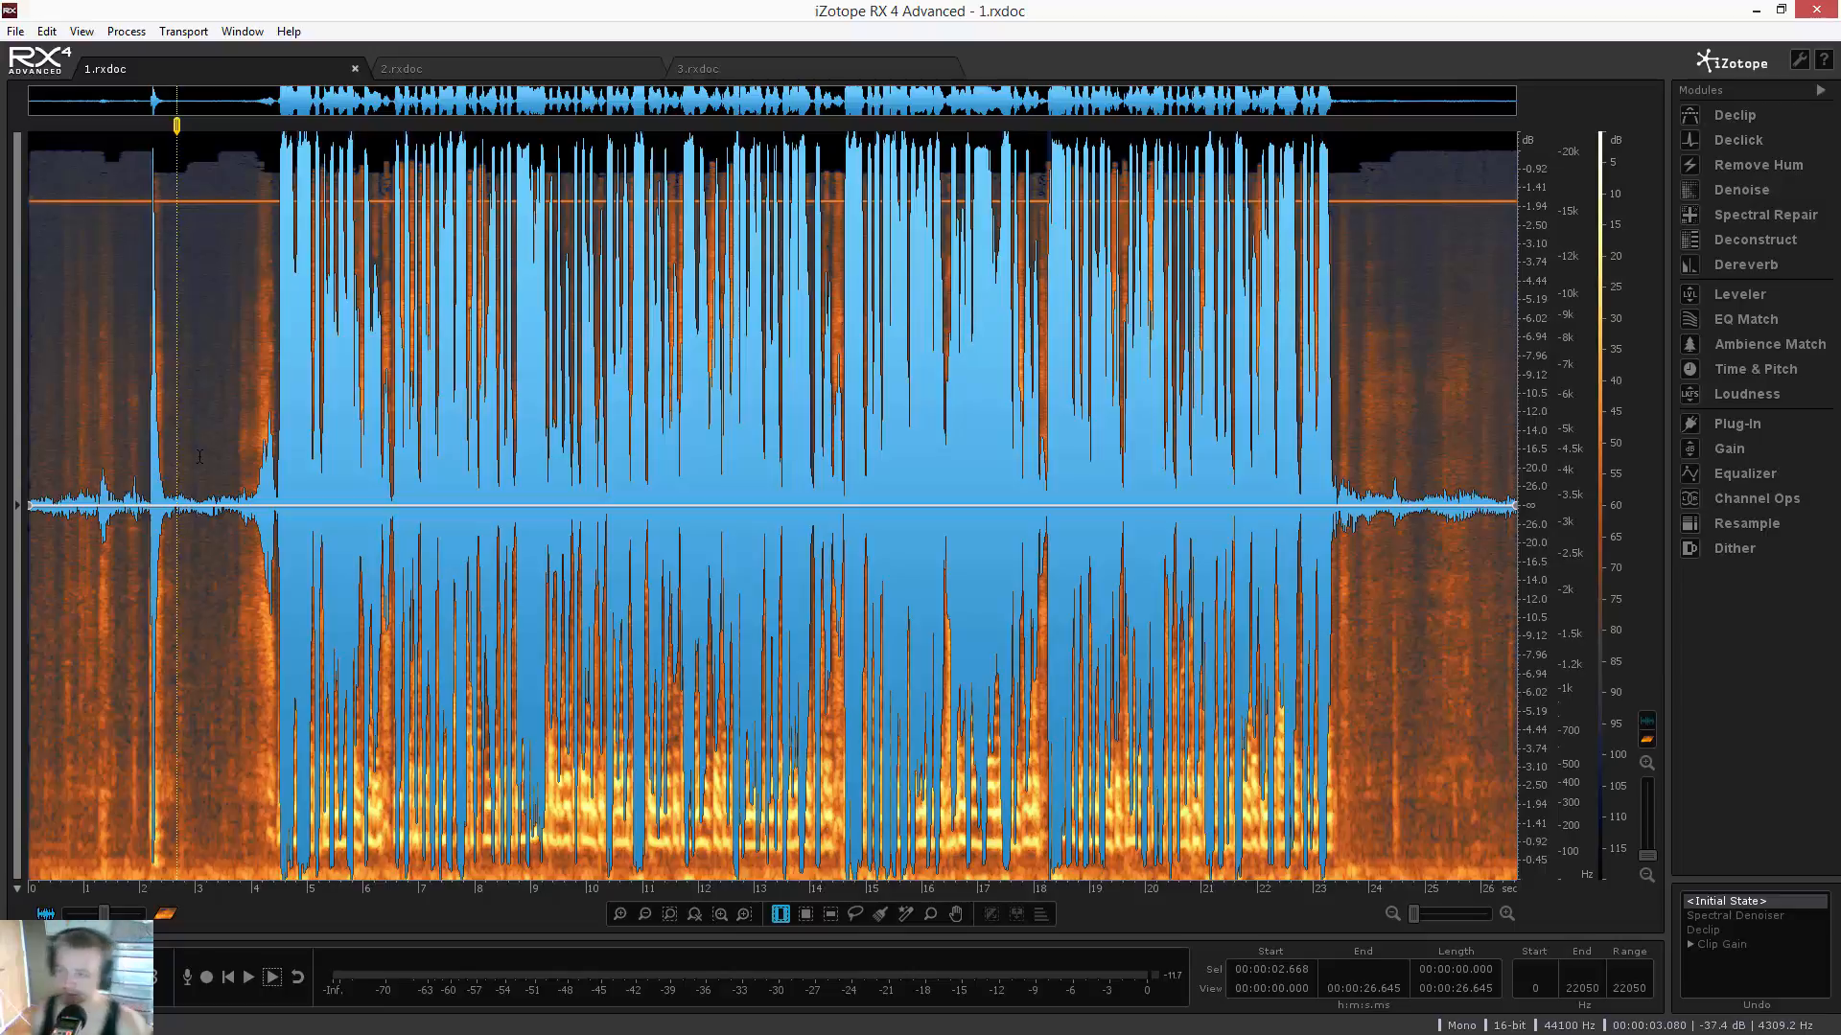
pyautogui.press('space')
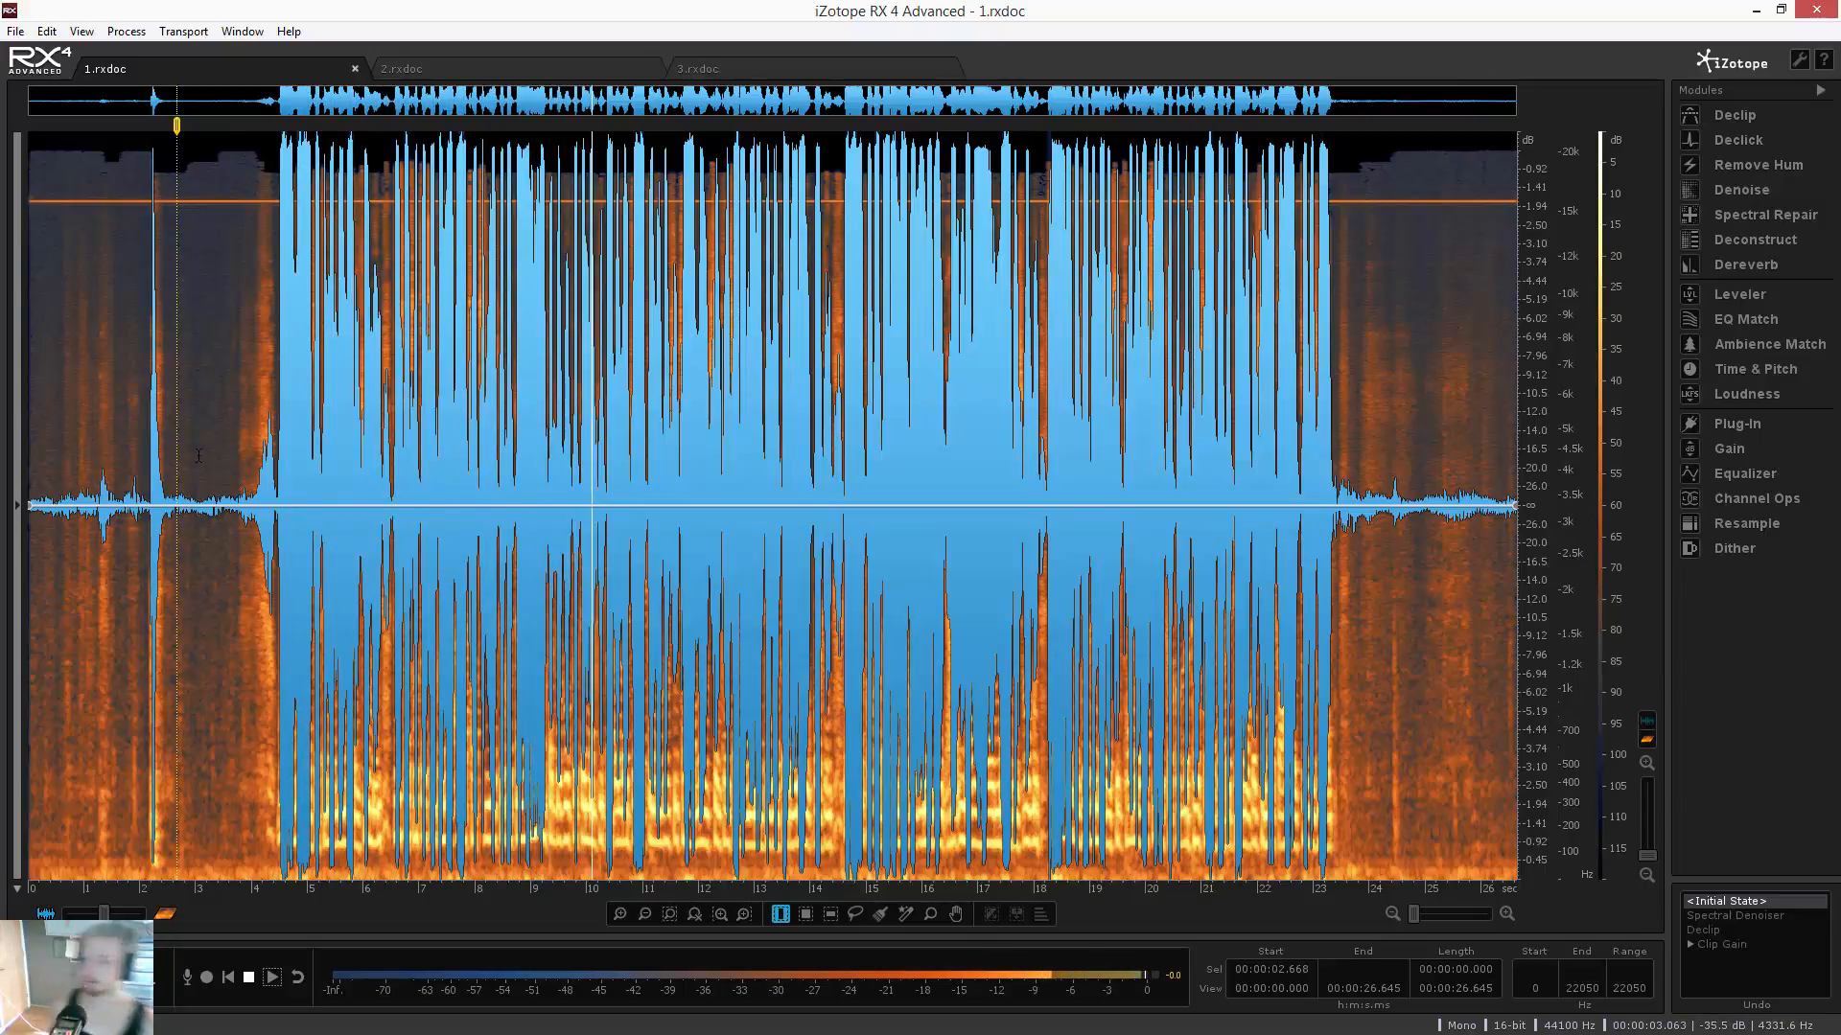
pyautogui.press('space')
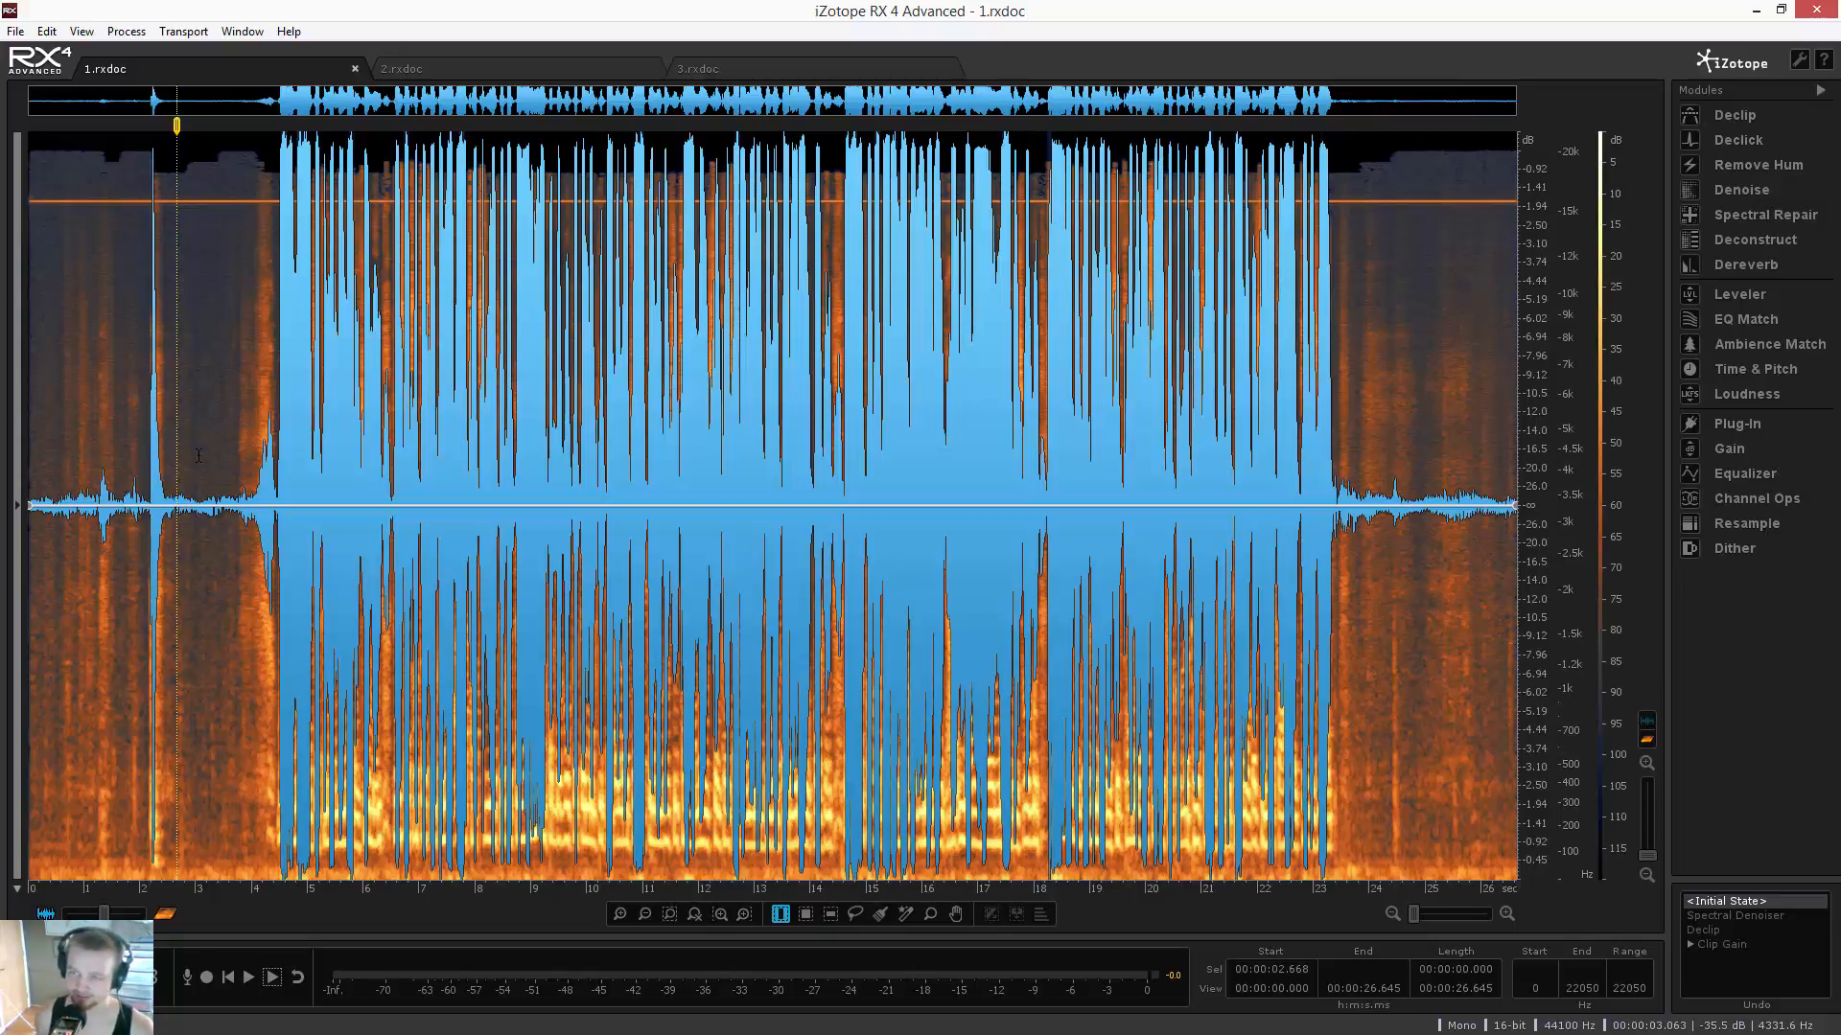
# Examine the quiet, noise-only passage between about 2.4 and 3.8 s, just before the speech starts
pyautogui.scroll(4, 198, 456)
pyautogui.scroll(1, 199, 456)
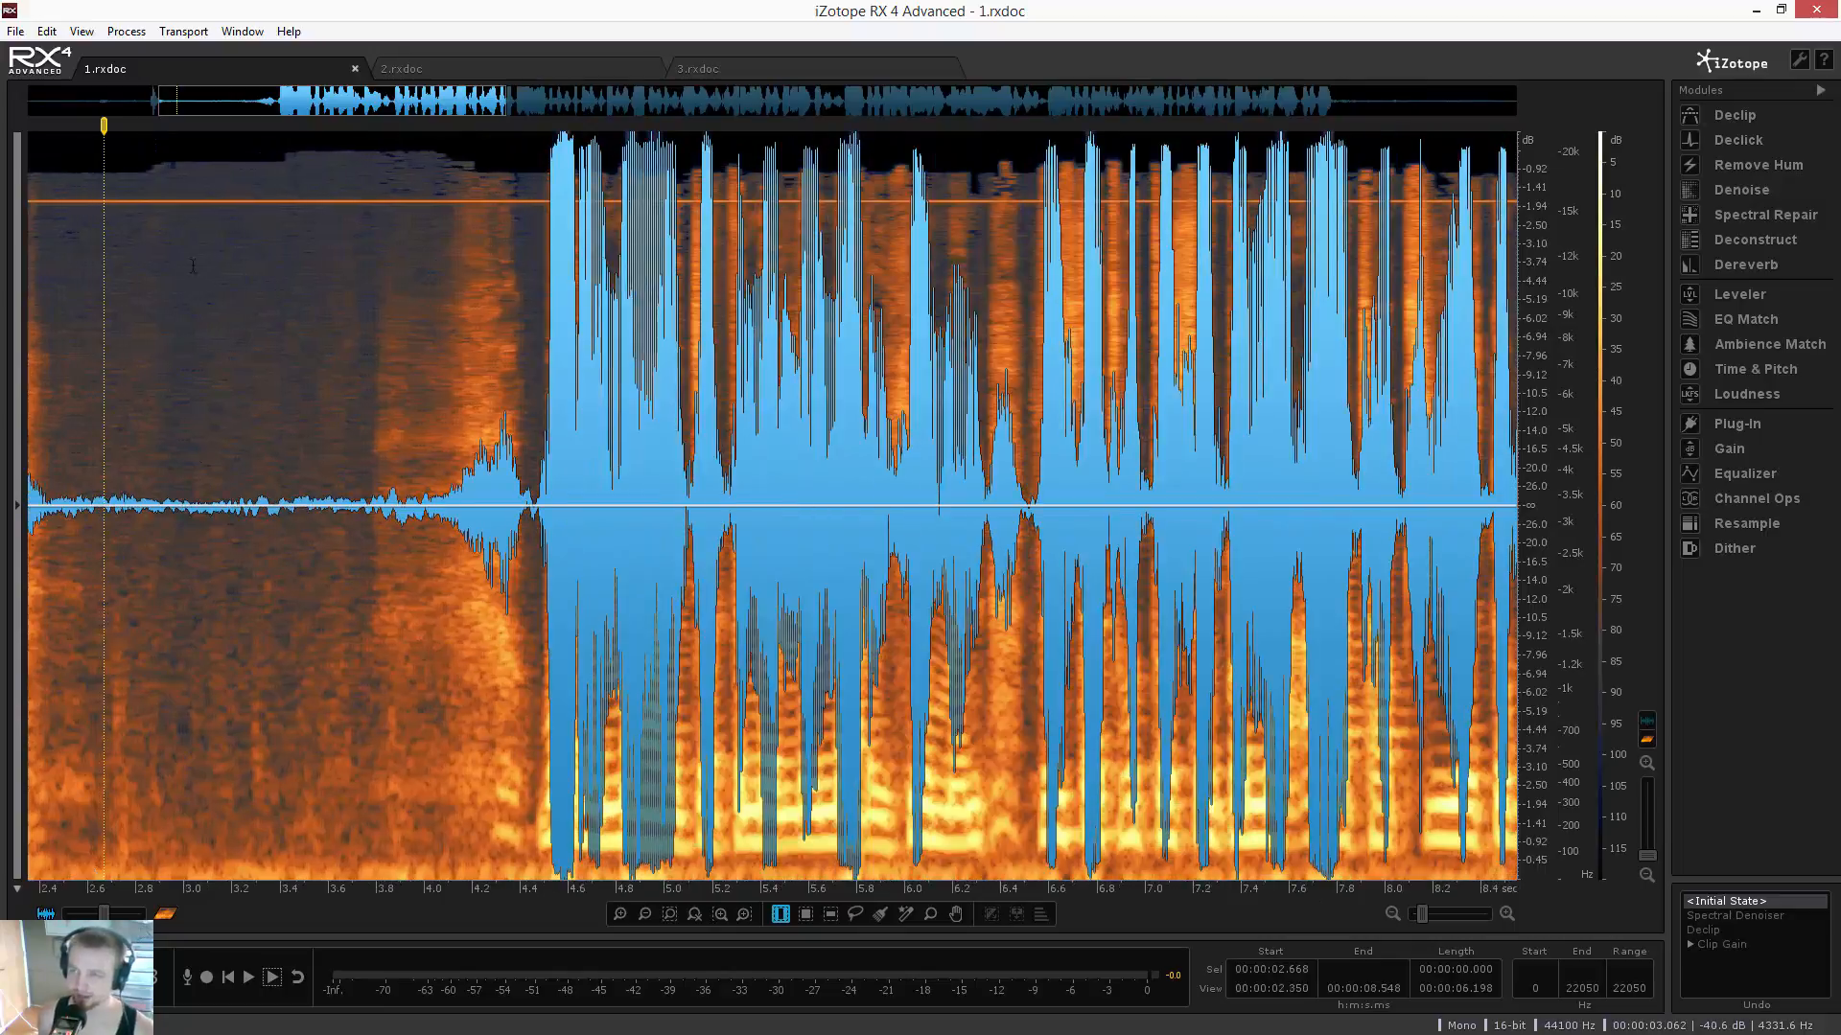
pyautogui.moveTo(288, 111); pyautogui.dragTo(243, 108)
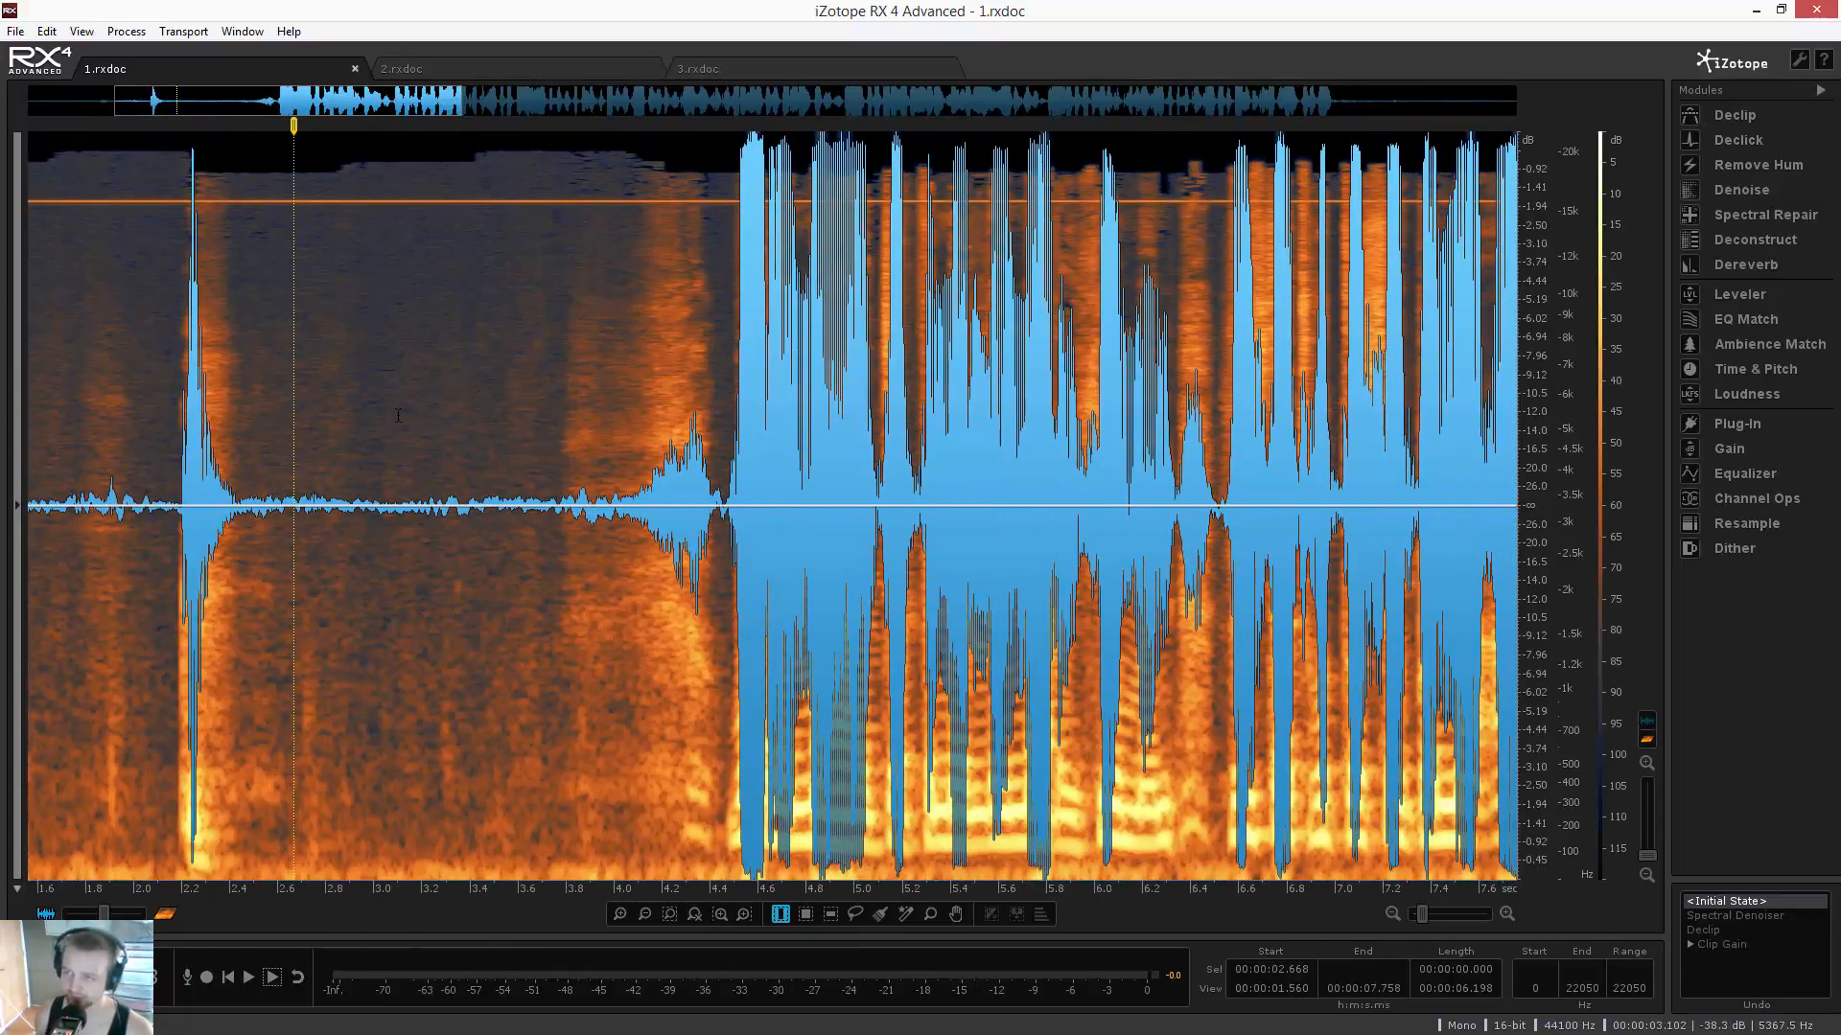
pyautogui.scroll(1, 439, 437)
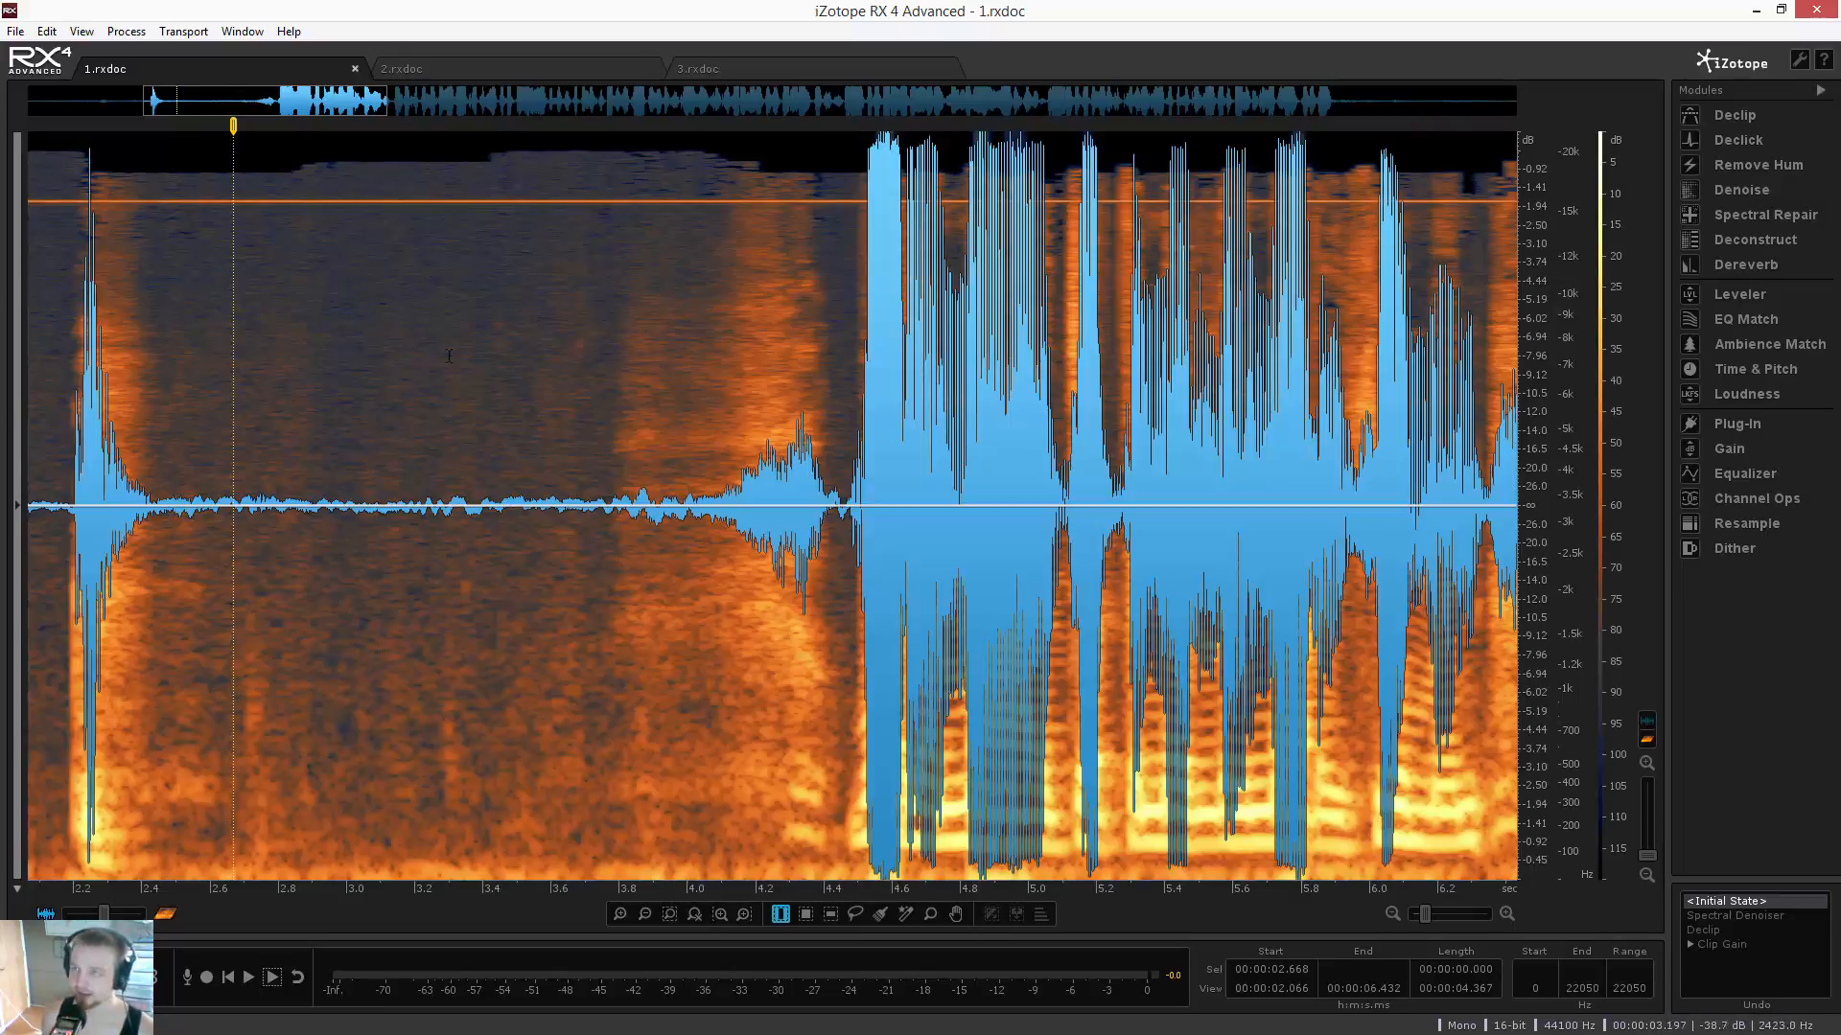
pyautogui.moveTo(294, 196); pyautogui.dragTo(364, 207)
pyautogui.click(475, 206)
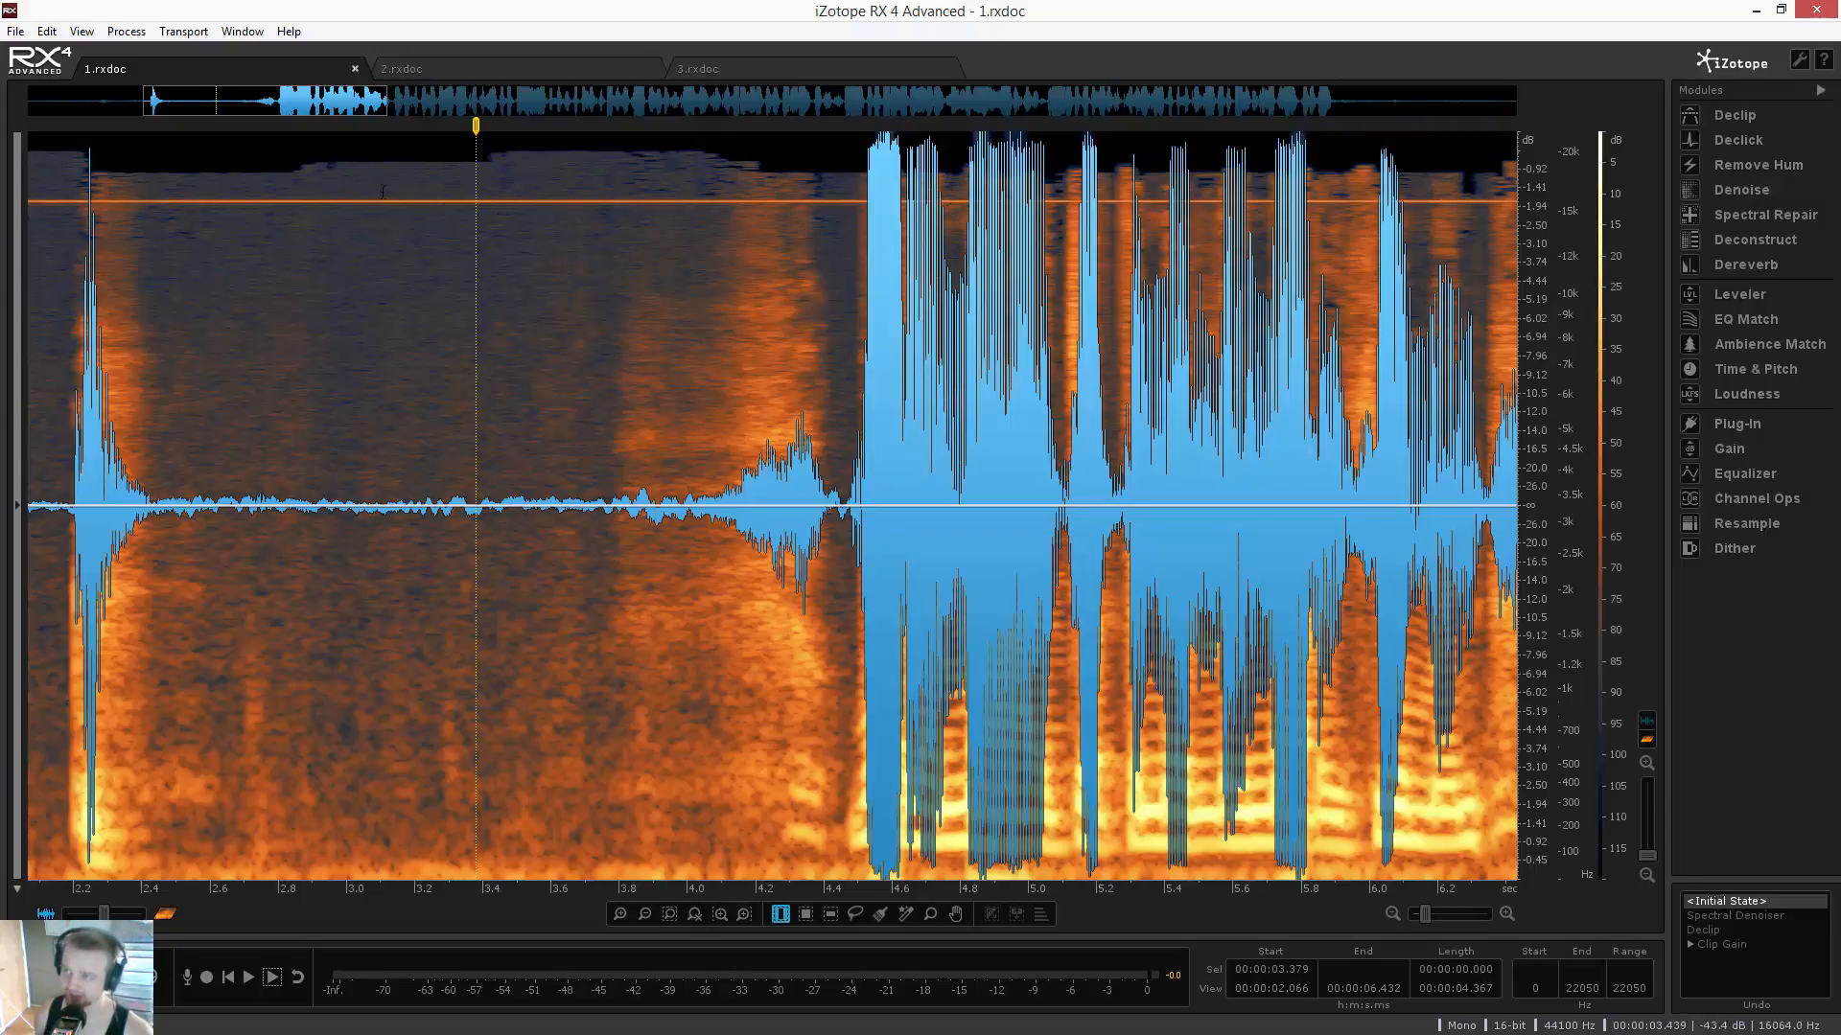
pyautogui.click(488, 426)
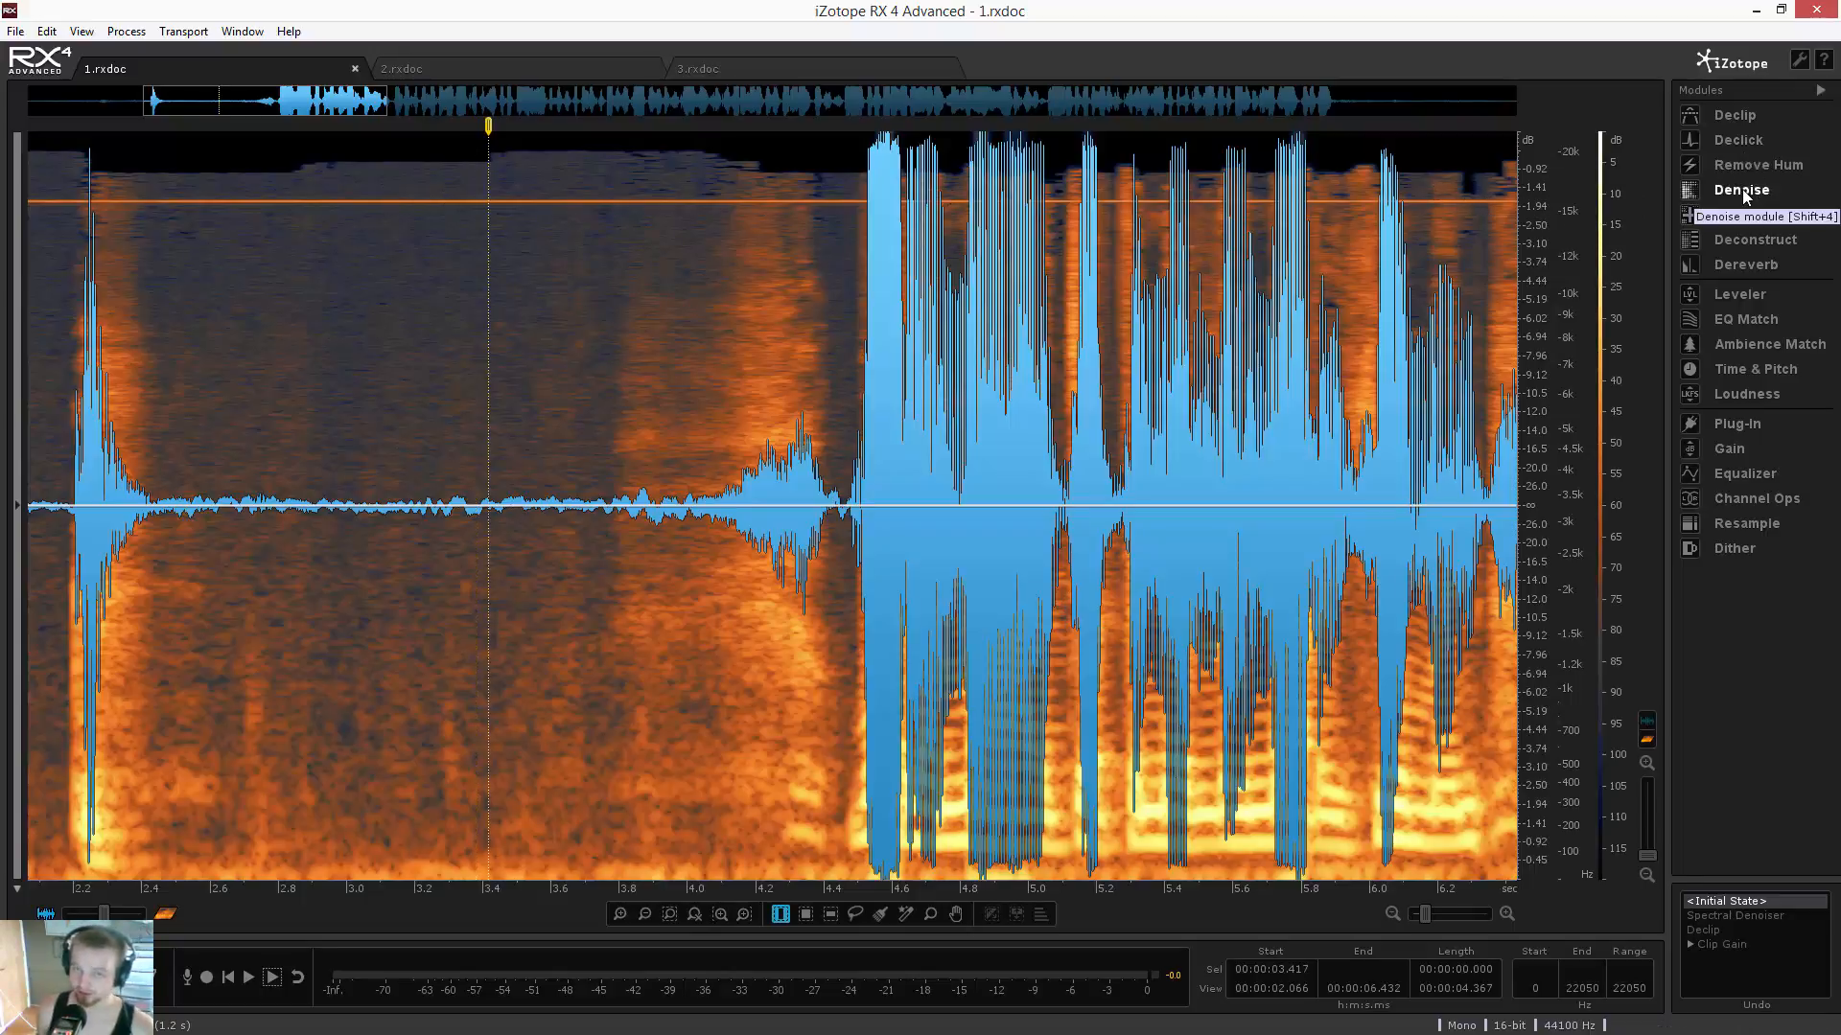
# Open the Denoise module and use spectral denoising in Manual mode, after trying Adaptive
pyautogui.click(1742, 191)
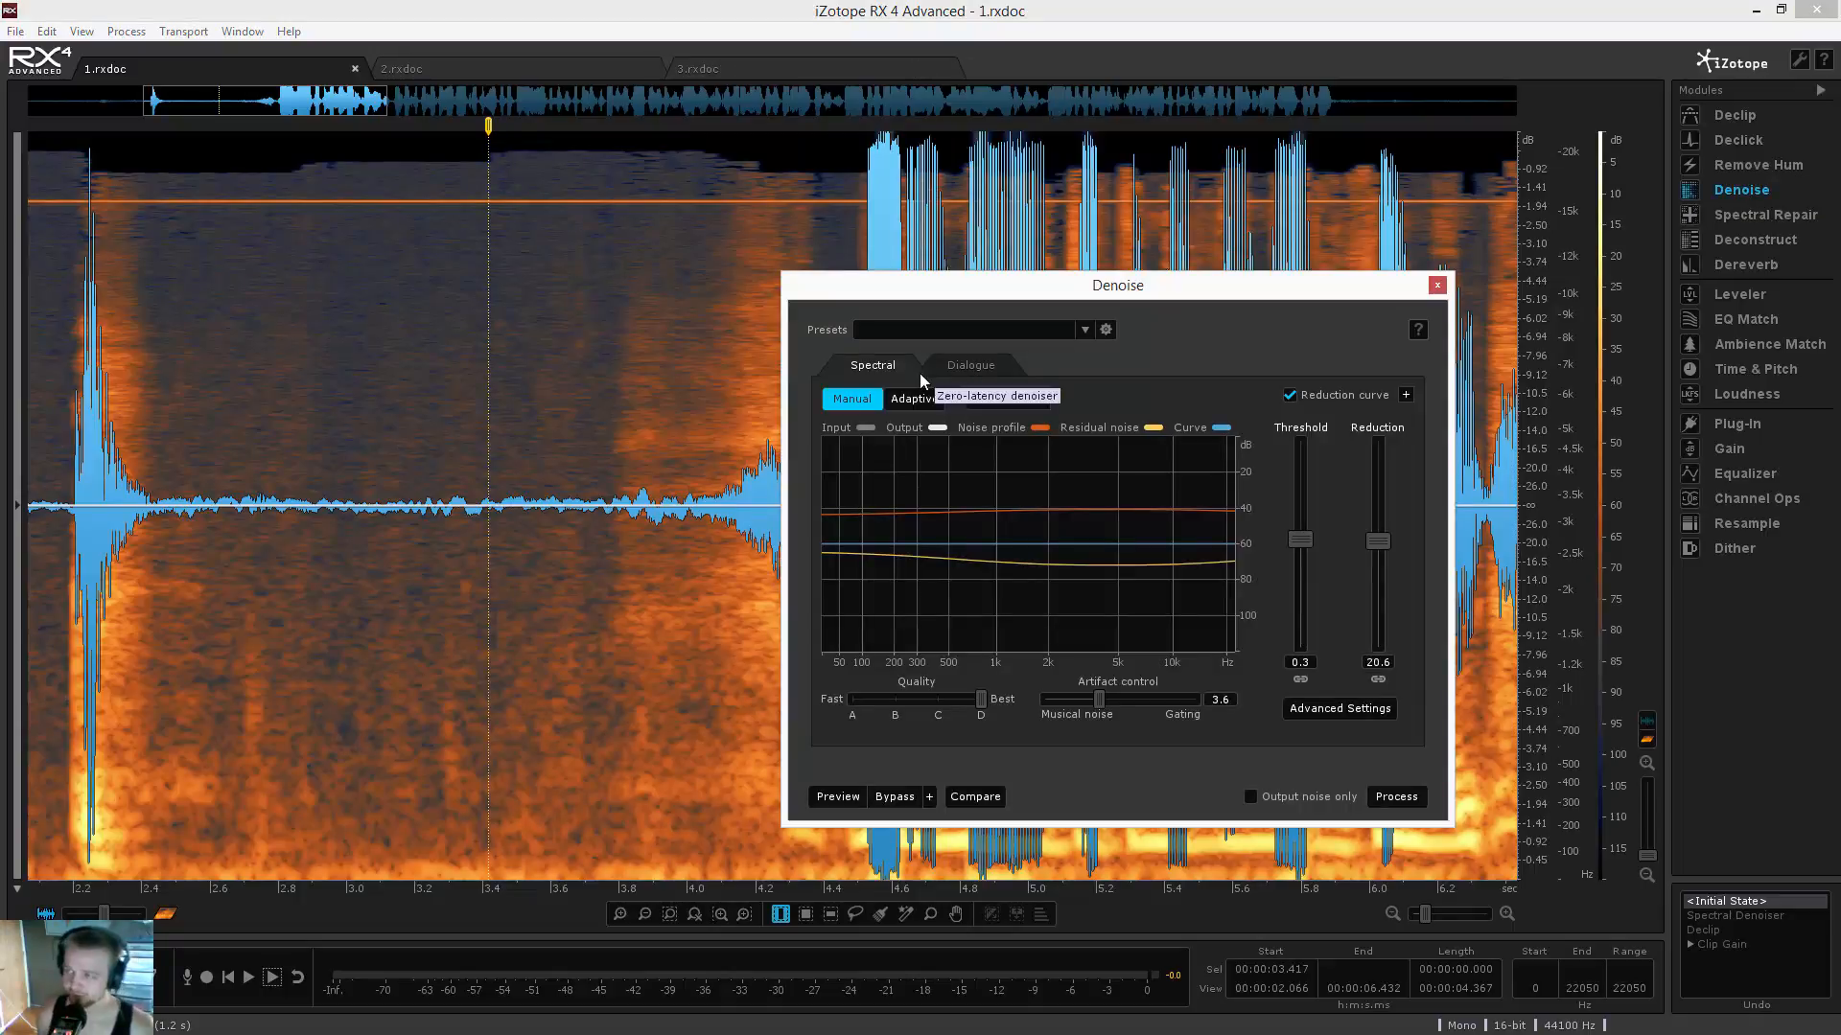
pyautogui.click(914, 397)
pyautogui.click(851, 401)
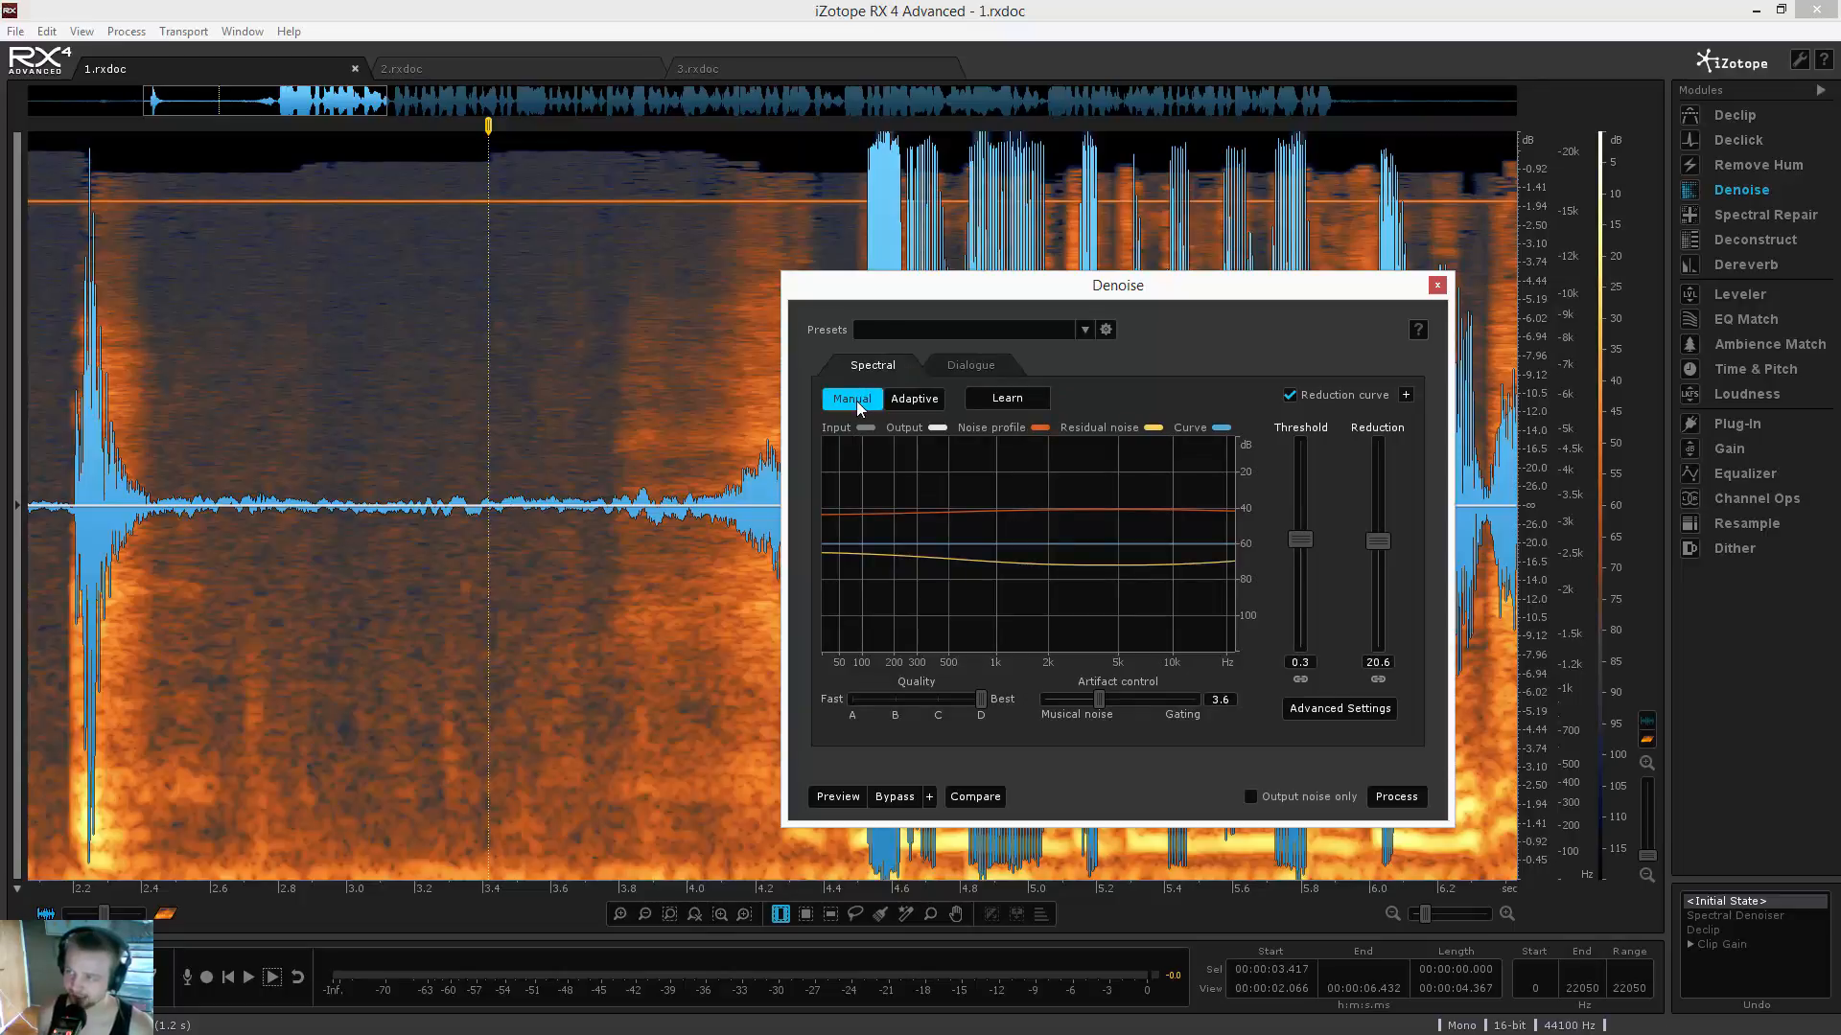
pyautogui.click(915, 398)
pyautogui.click(853, 401)
# Learn the noise profile from the noise-only passage between about 2.62 and 3.70 s and play that selection
pyautogui.scroll(-2, 413, 451)
pyautogui.click(248, 455)
pyautogui.scroll(1, 332, 455)
pyautogui.scroll(-1, 332, 456)
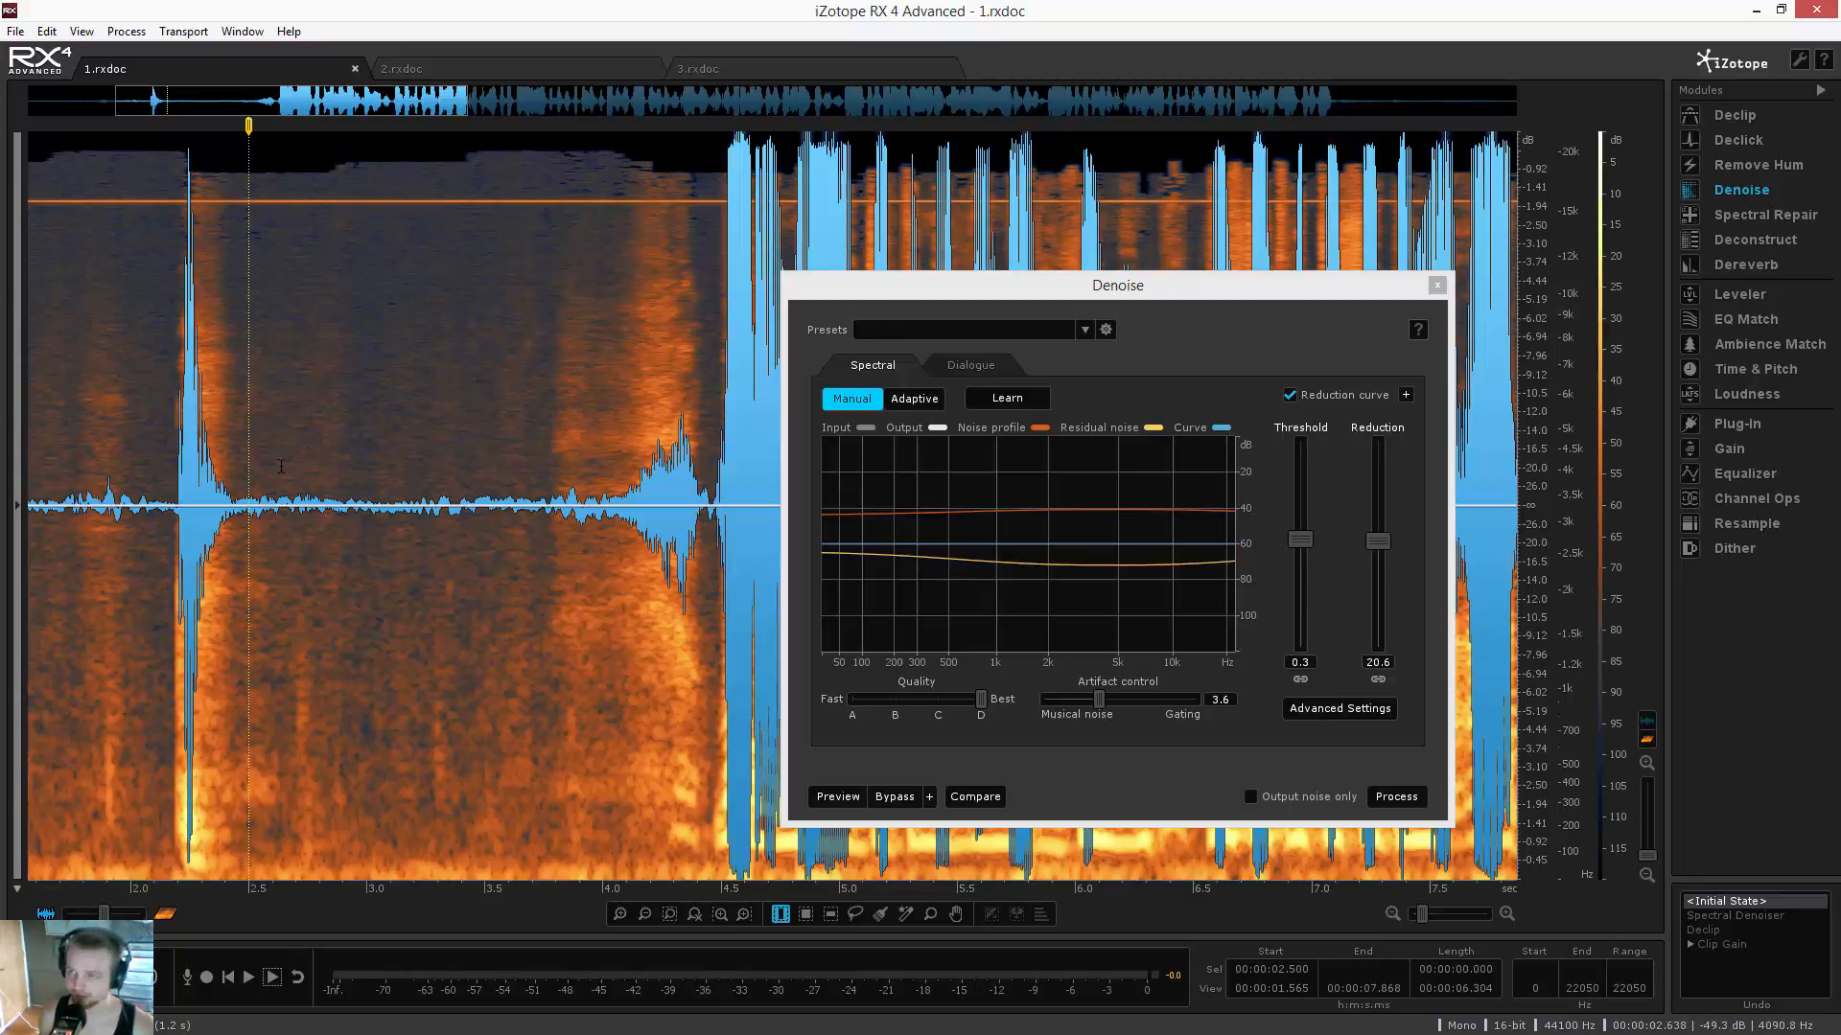
pyautogui.moveTo(279, 467); pyautogui.dragTo(532, 434)
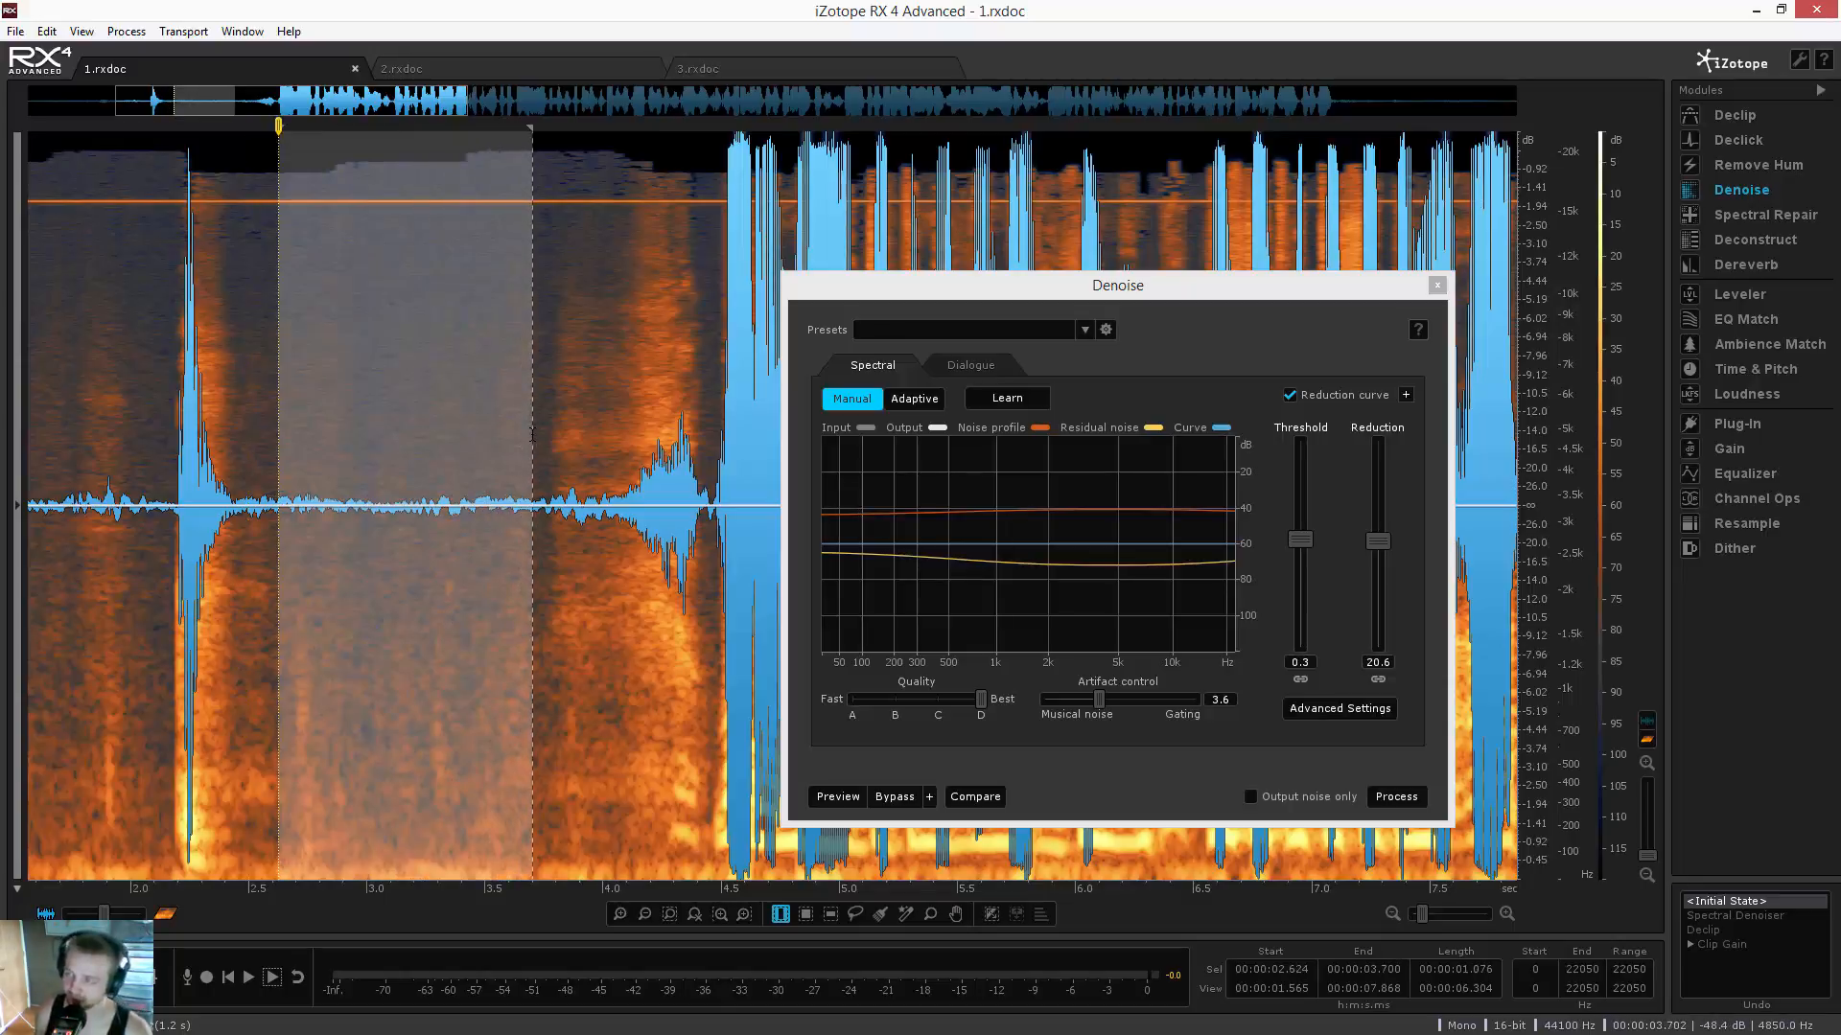
pyautogui.click(1008, 398)
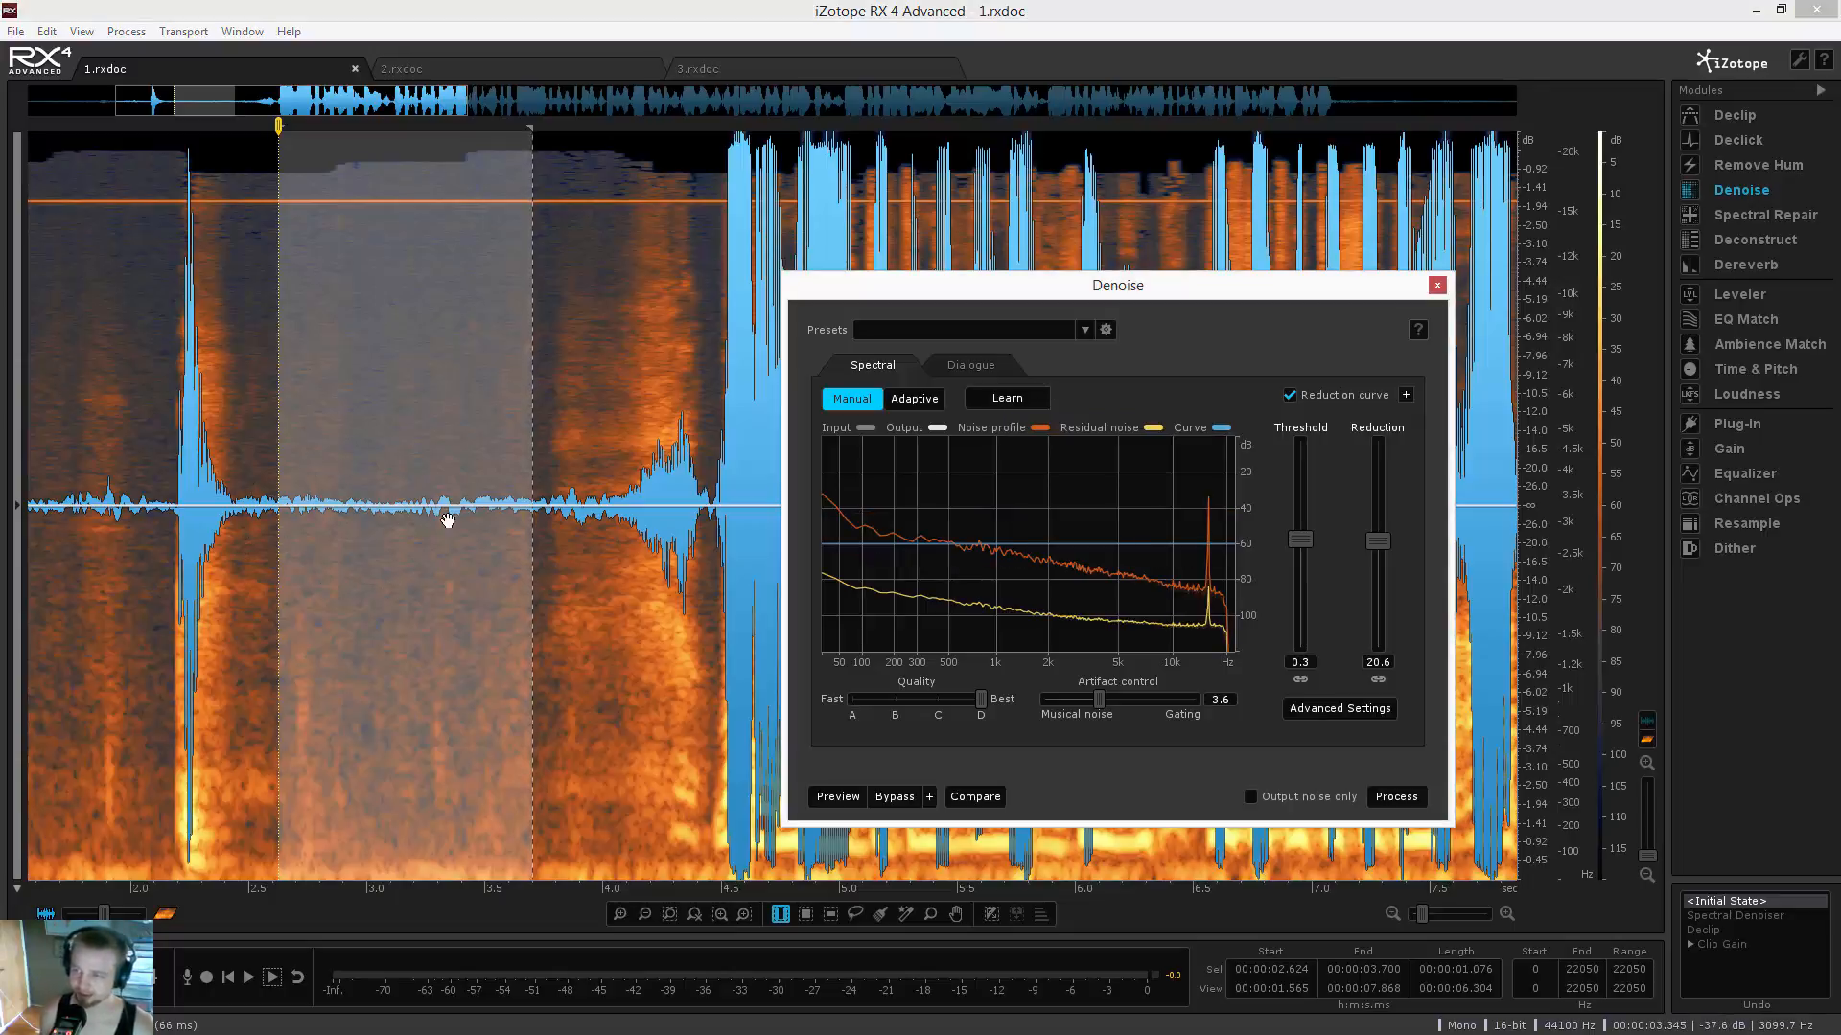
pyautogui.press('space')
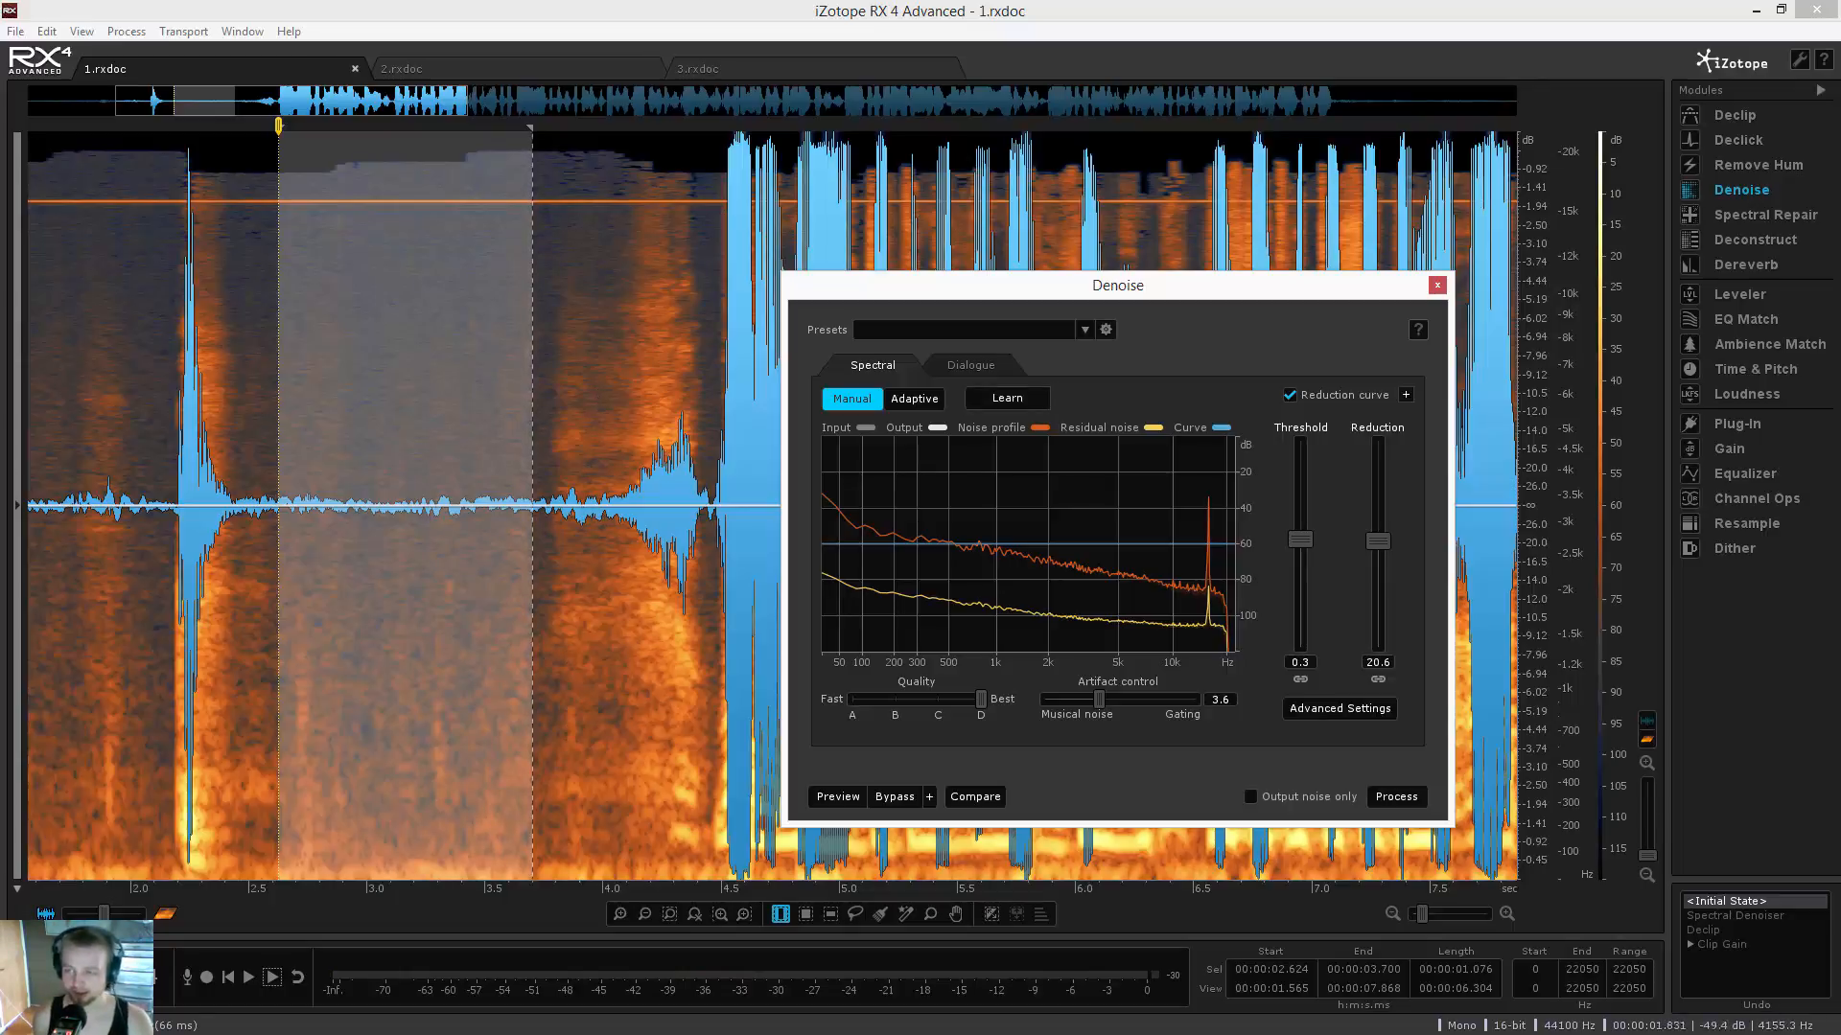
# Try out different selections of the noise-only passage, ranging from about 2.67 to 3.55 s
pyautogui.click(257, 458)
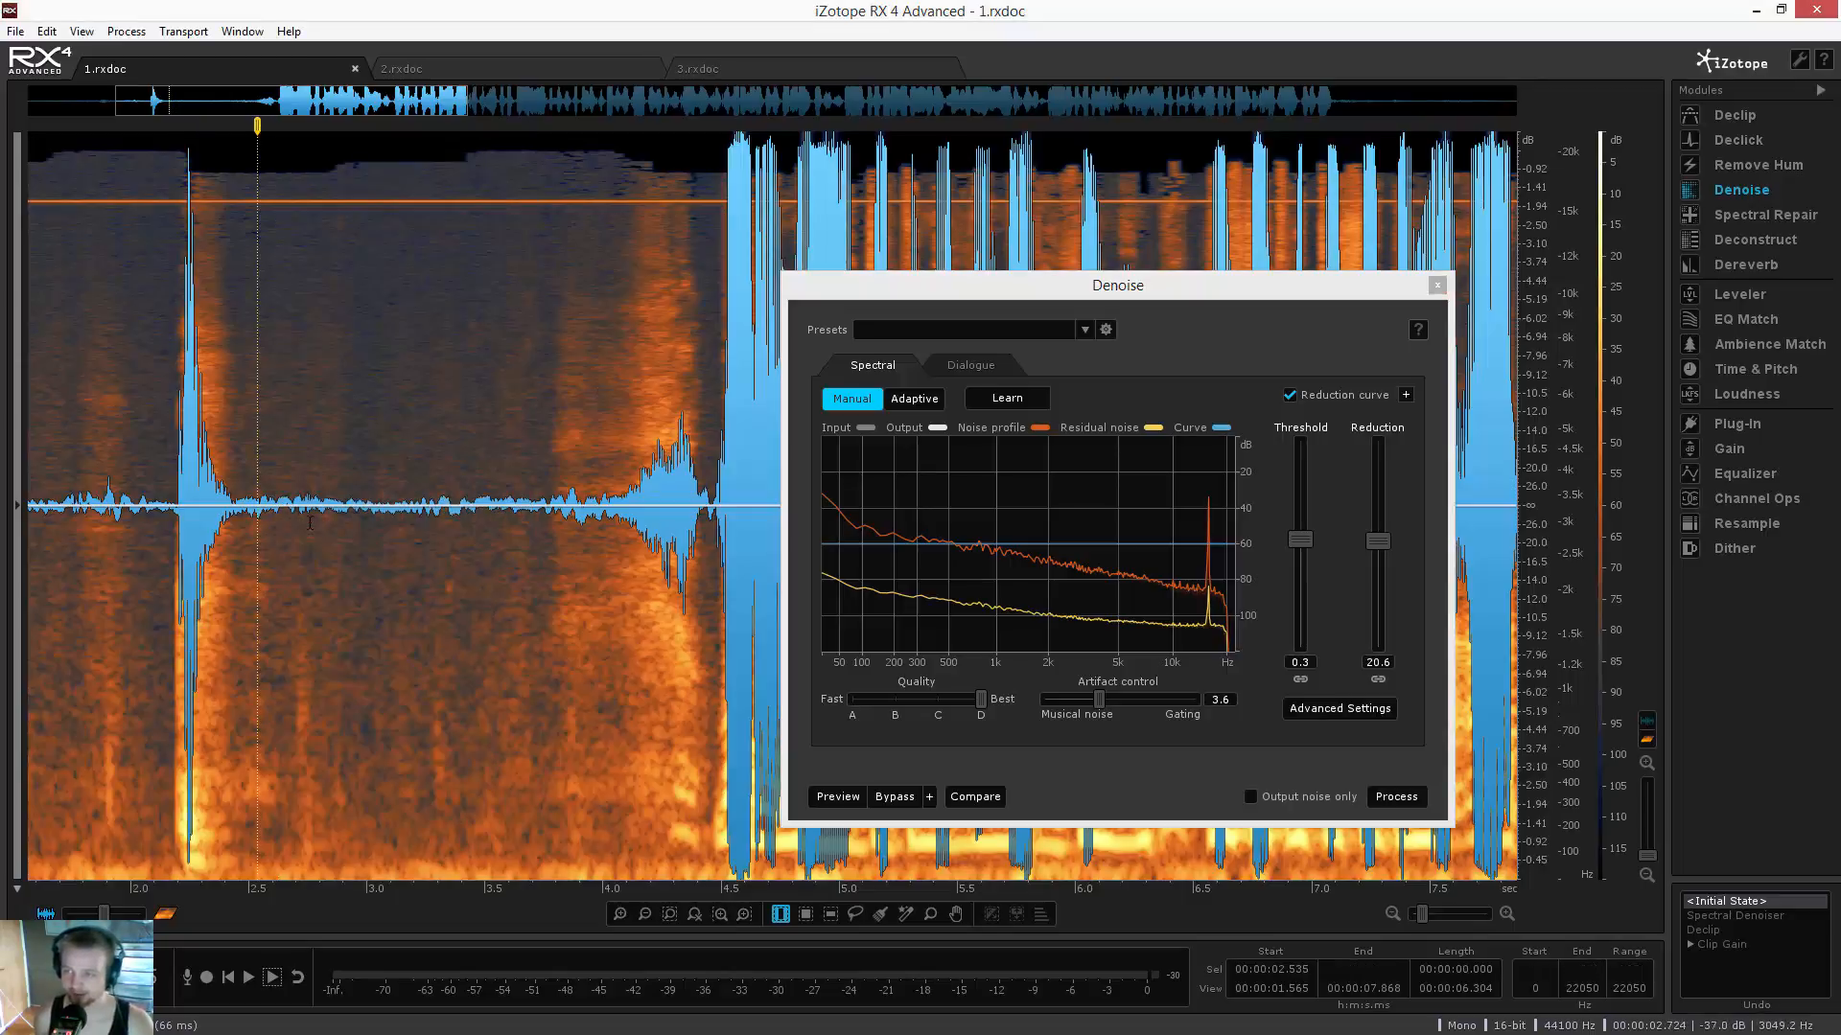
pyautogui.click(306, 472)
pyautogui.scroll(1, 306, 471)
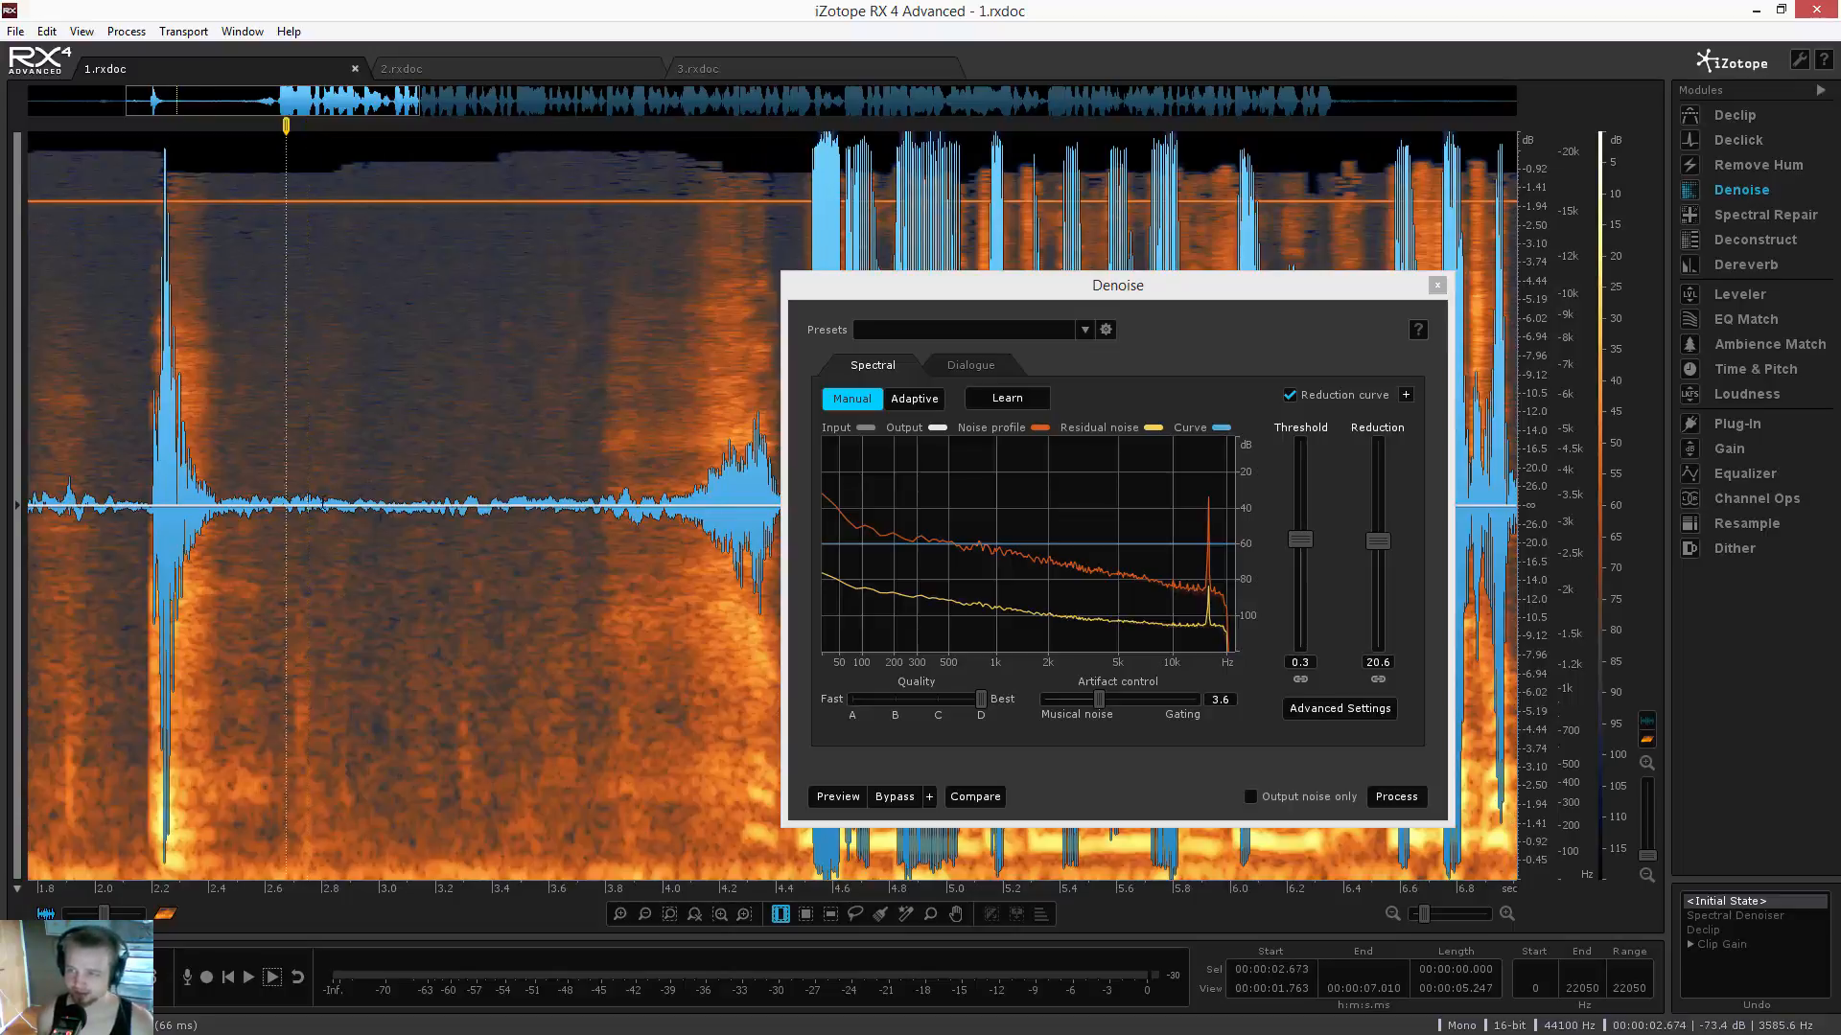
pyautogui.moveTo(286, 516); pyautogui.dragTo(499, 585)
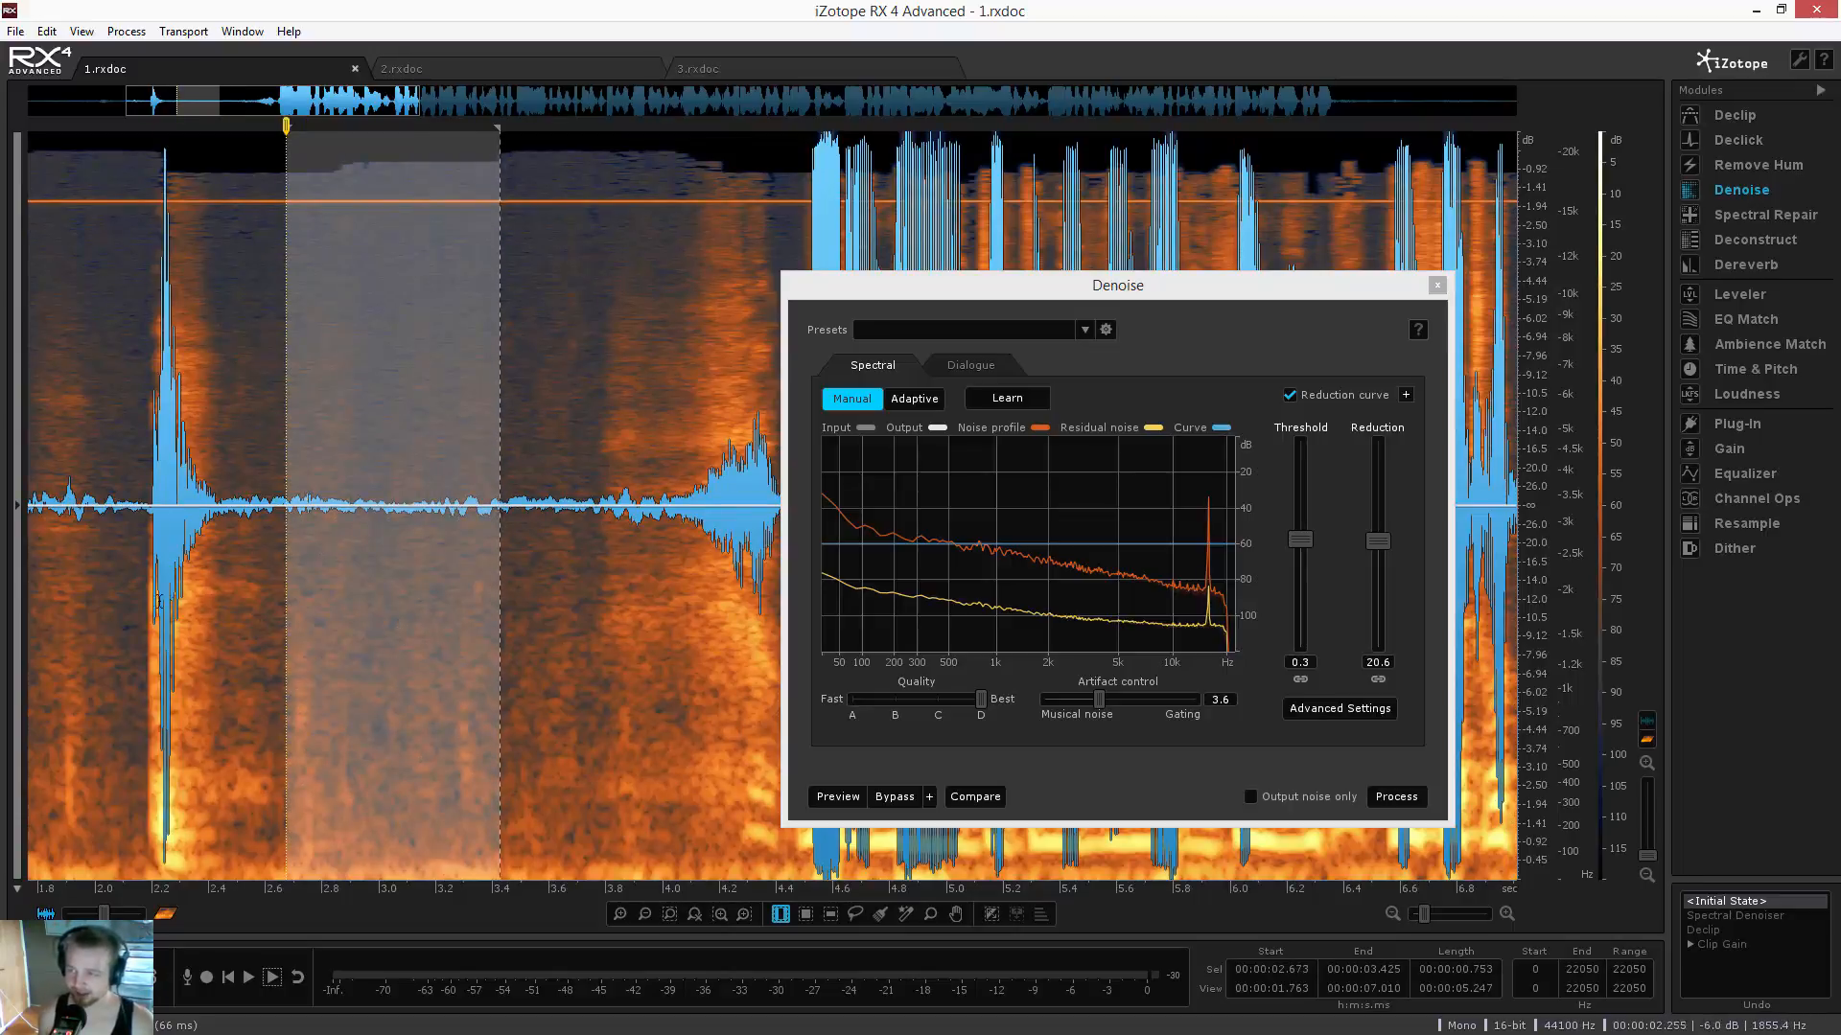
pyautogui.moveTo(284, 704); pyautogui.dragTo(319, 702)
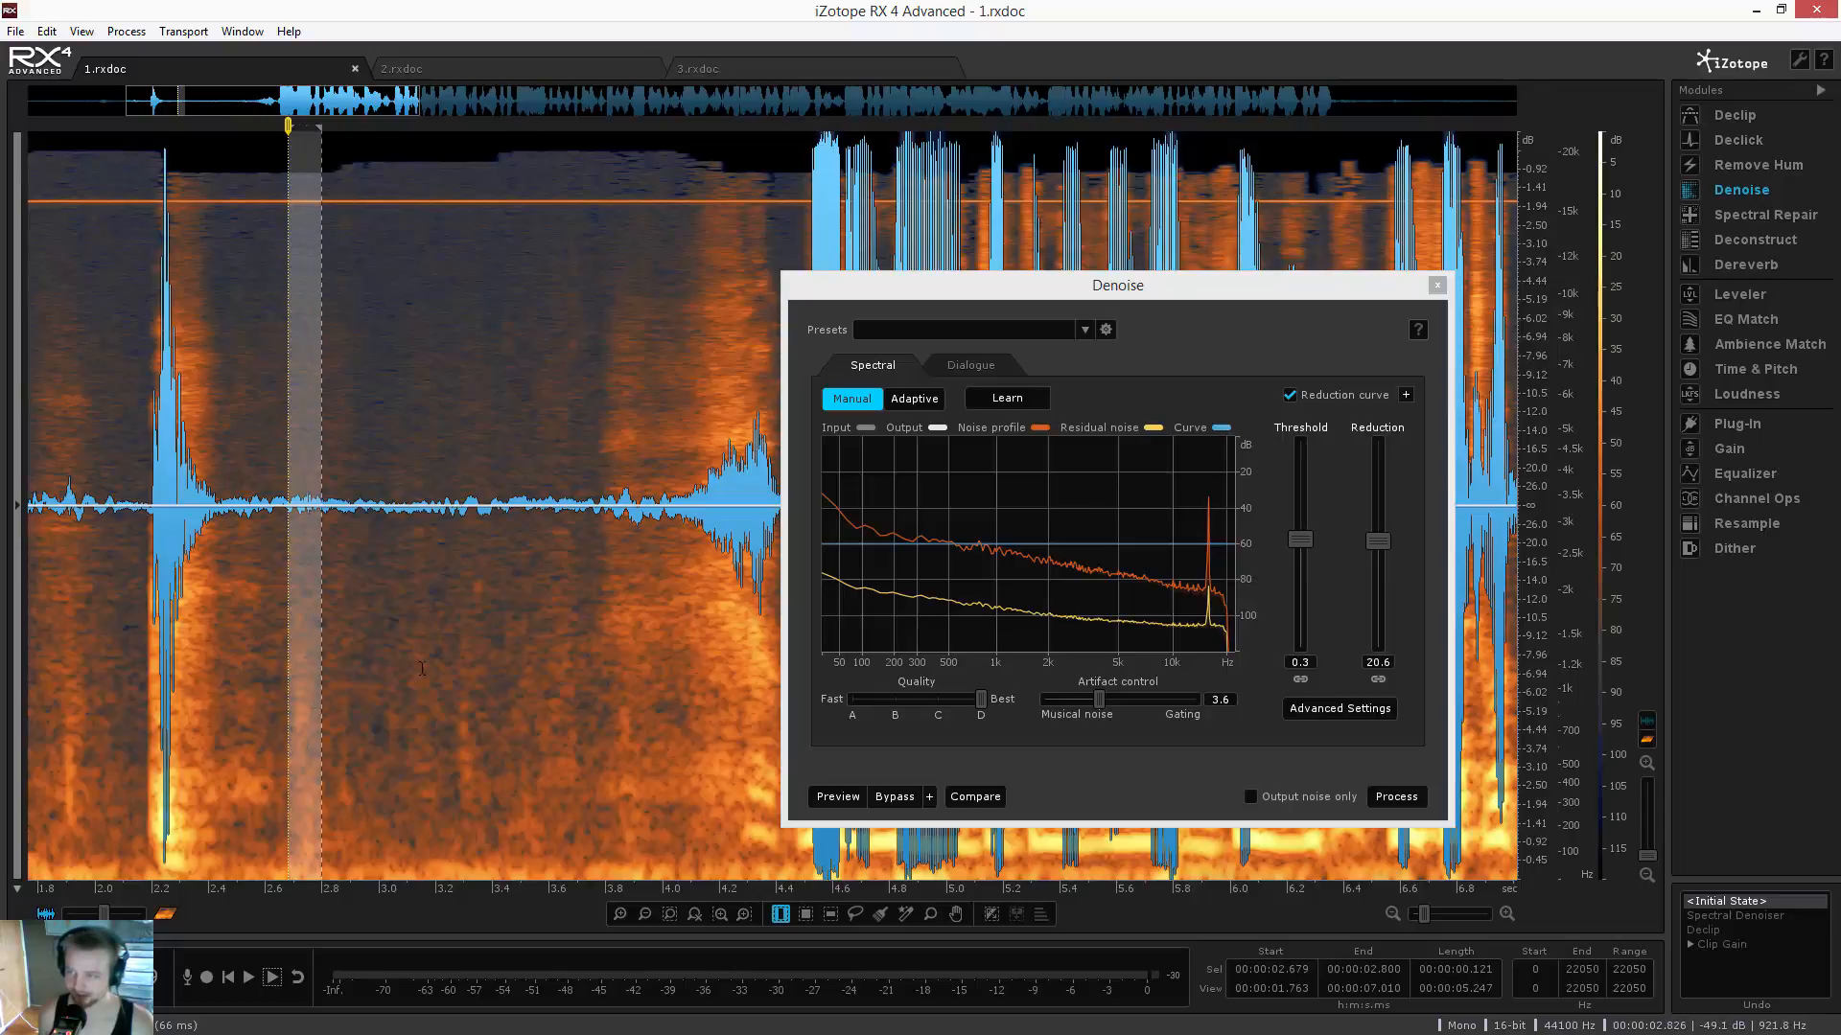
pyautogui.moveTo(459, 729); pyautogui.dragTo(475, 736)
pyautogui.click(309, 486)
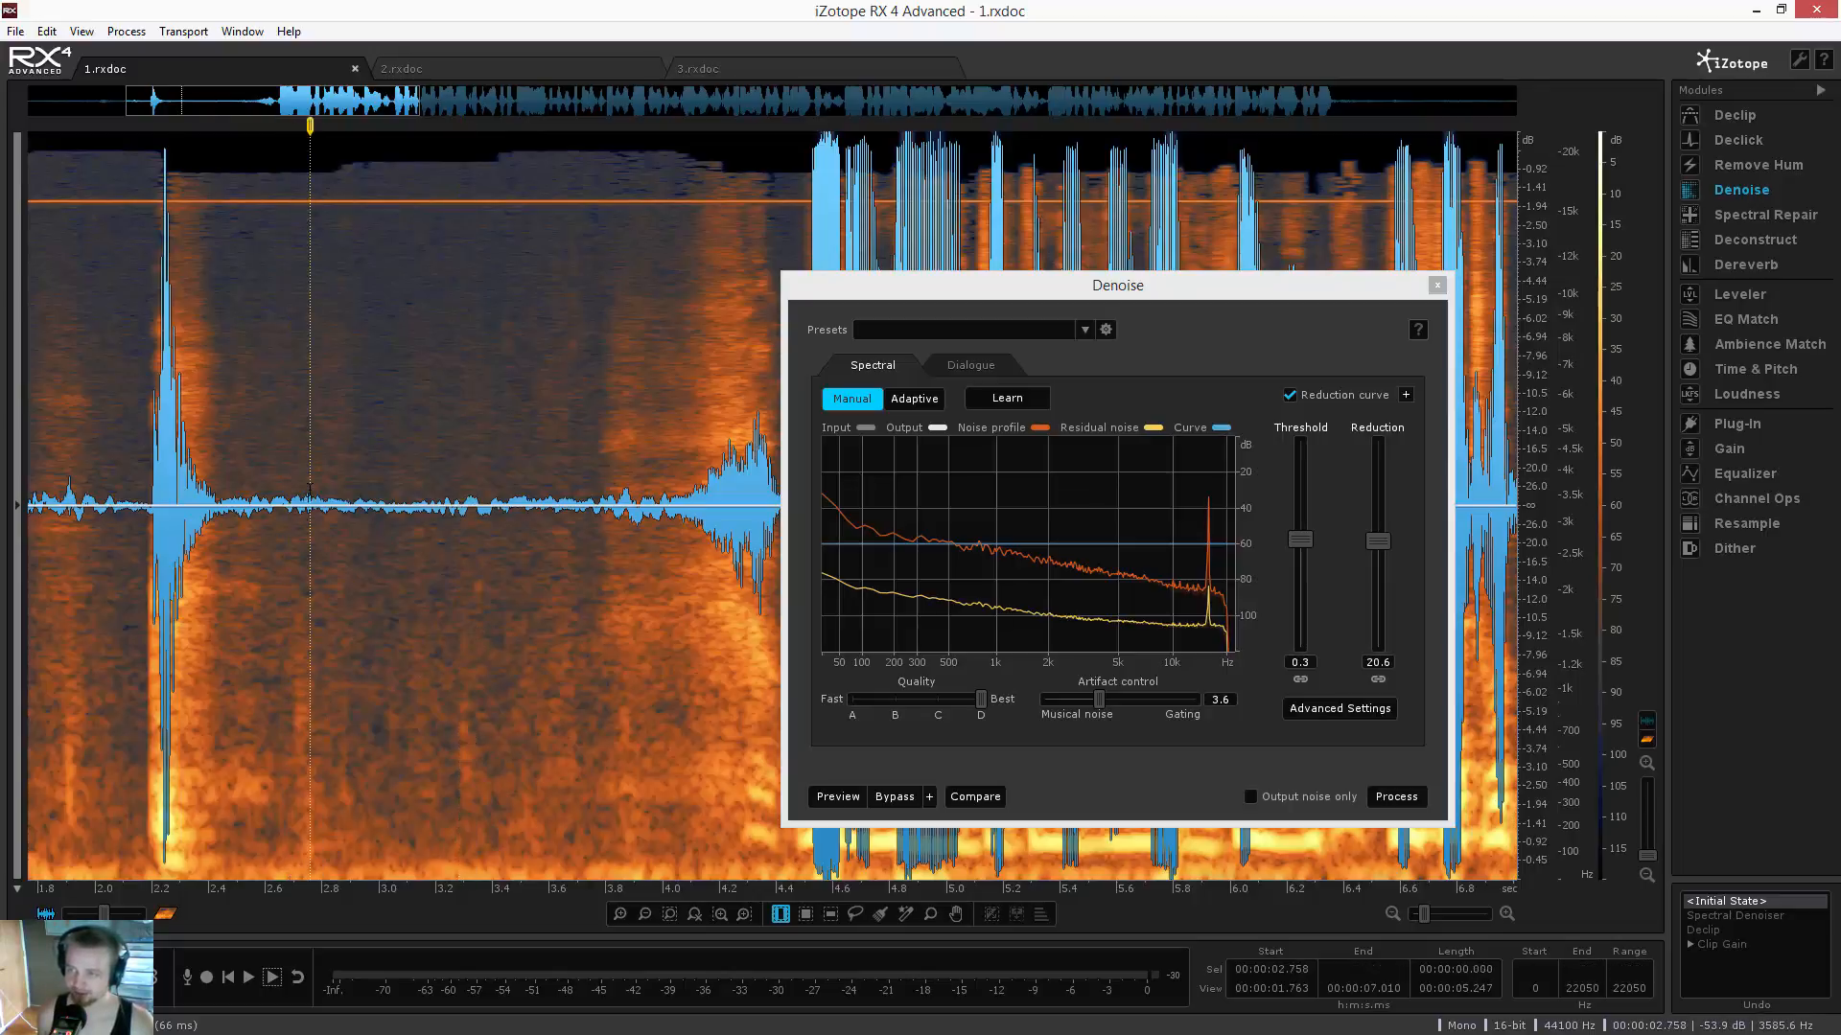
pyautogui.moveTo(284, 489); pyautogui.dragTo(535, 505)
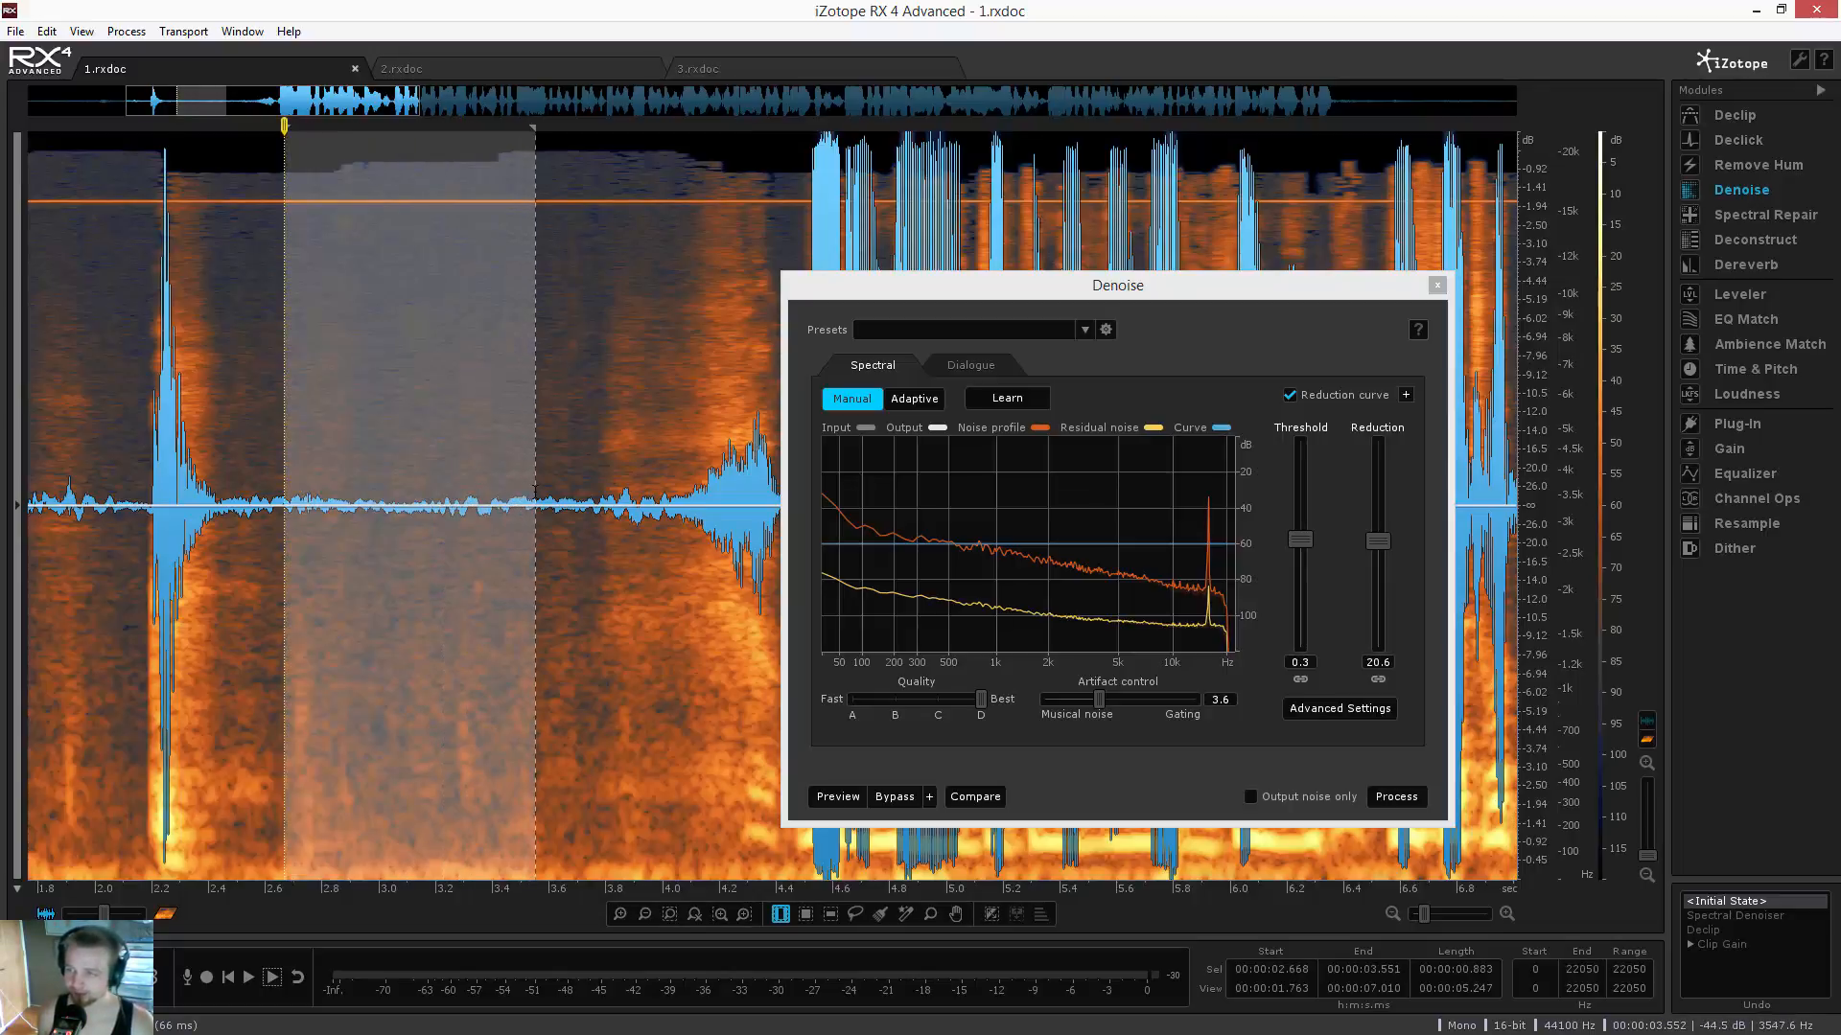
pyautogui.press('space')
pyautogui.click(365, 450)
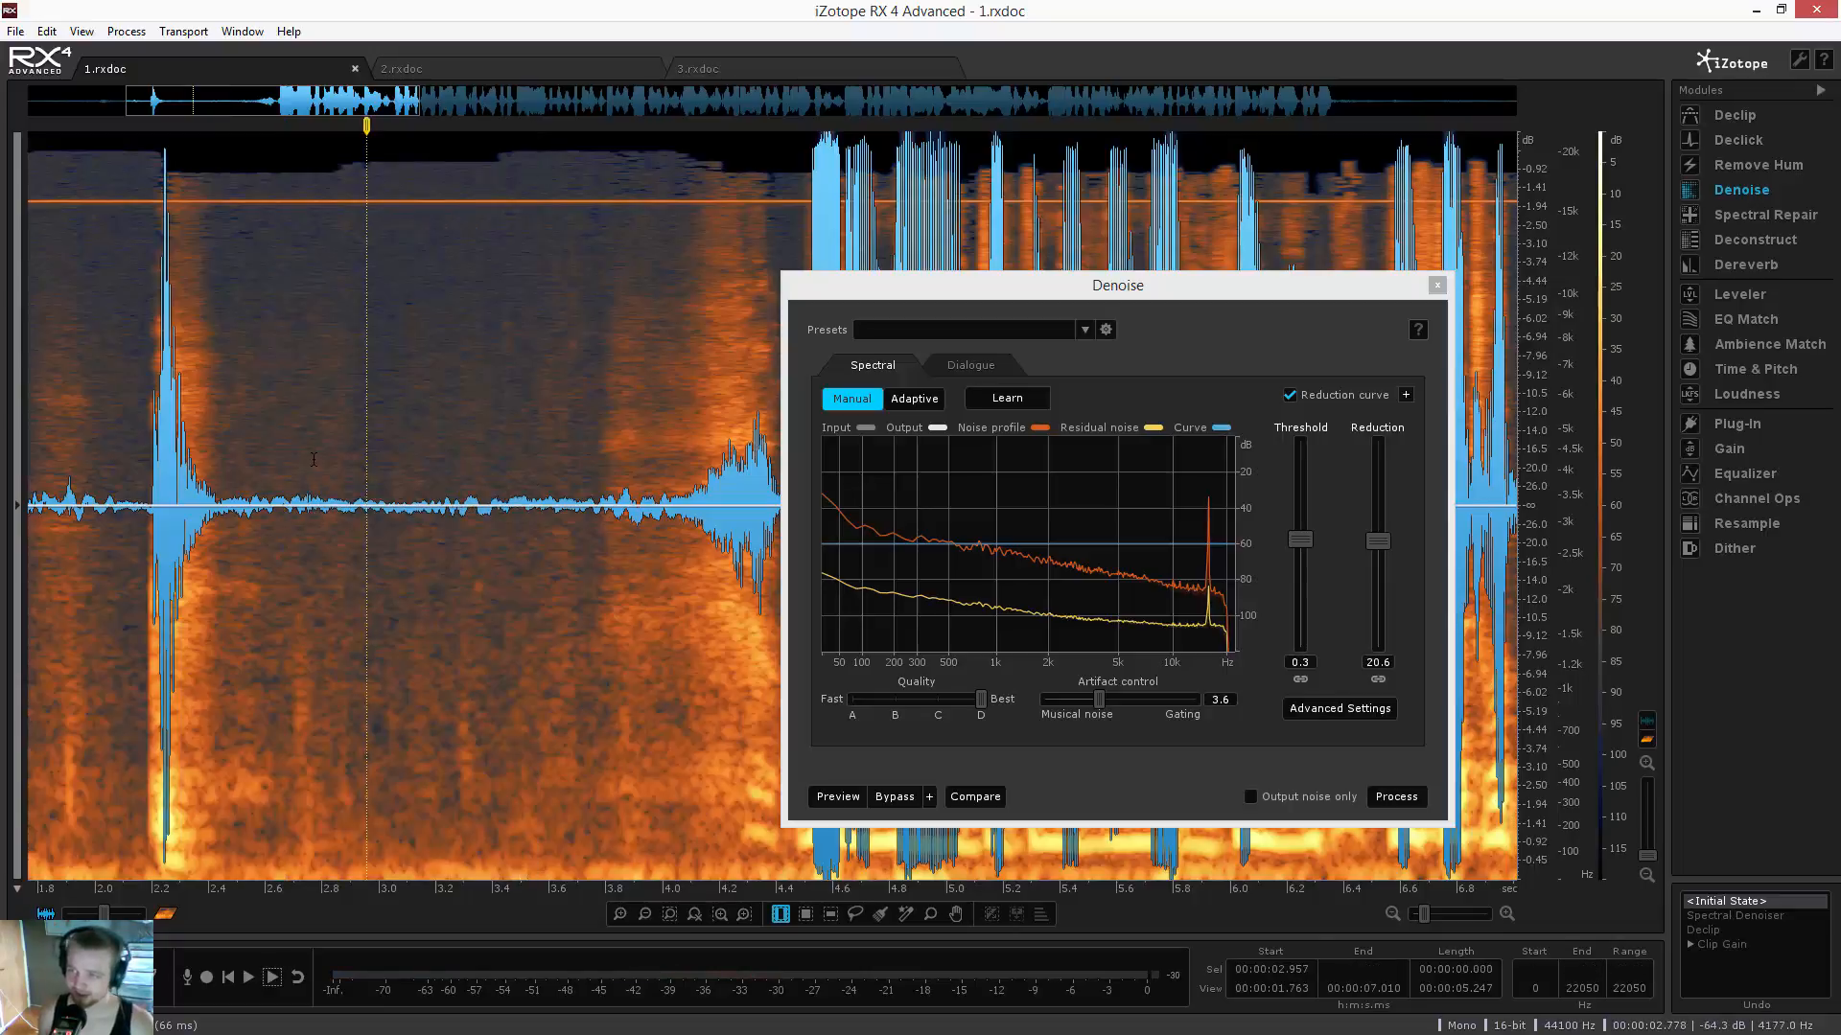
# Select and play the noise-only passage from about 2.78 to 3.27 s, and learn the noise profile from it
pyautogui.moveTo(315, 450); pyautogui.dragTo(453, 443)
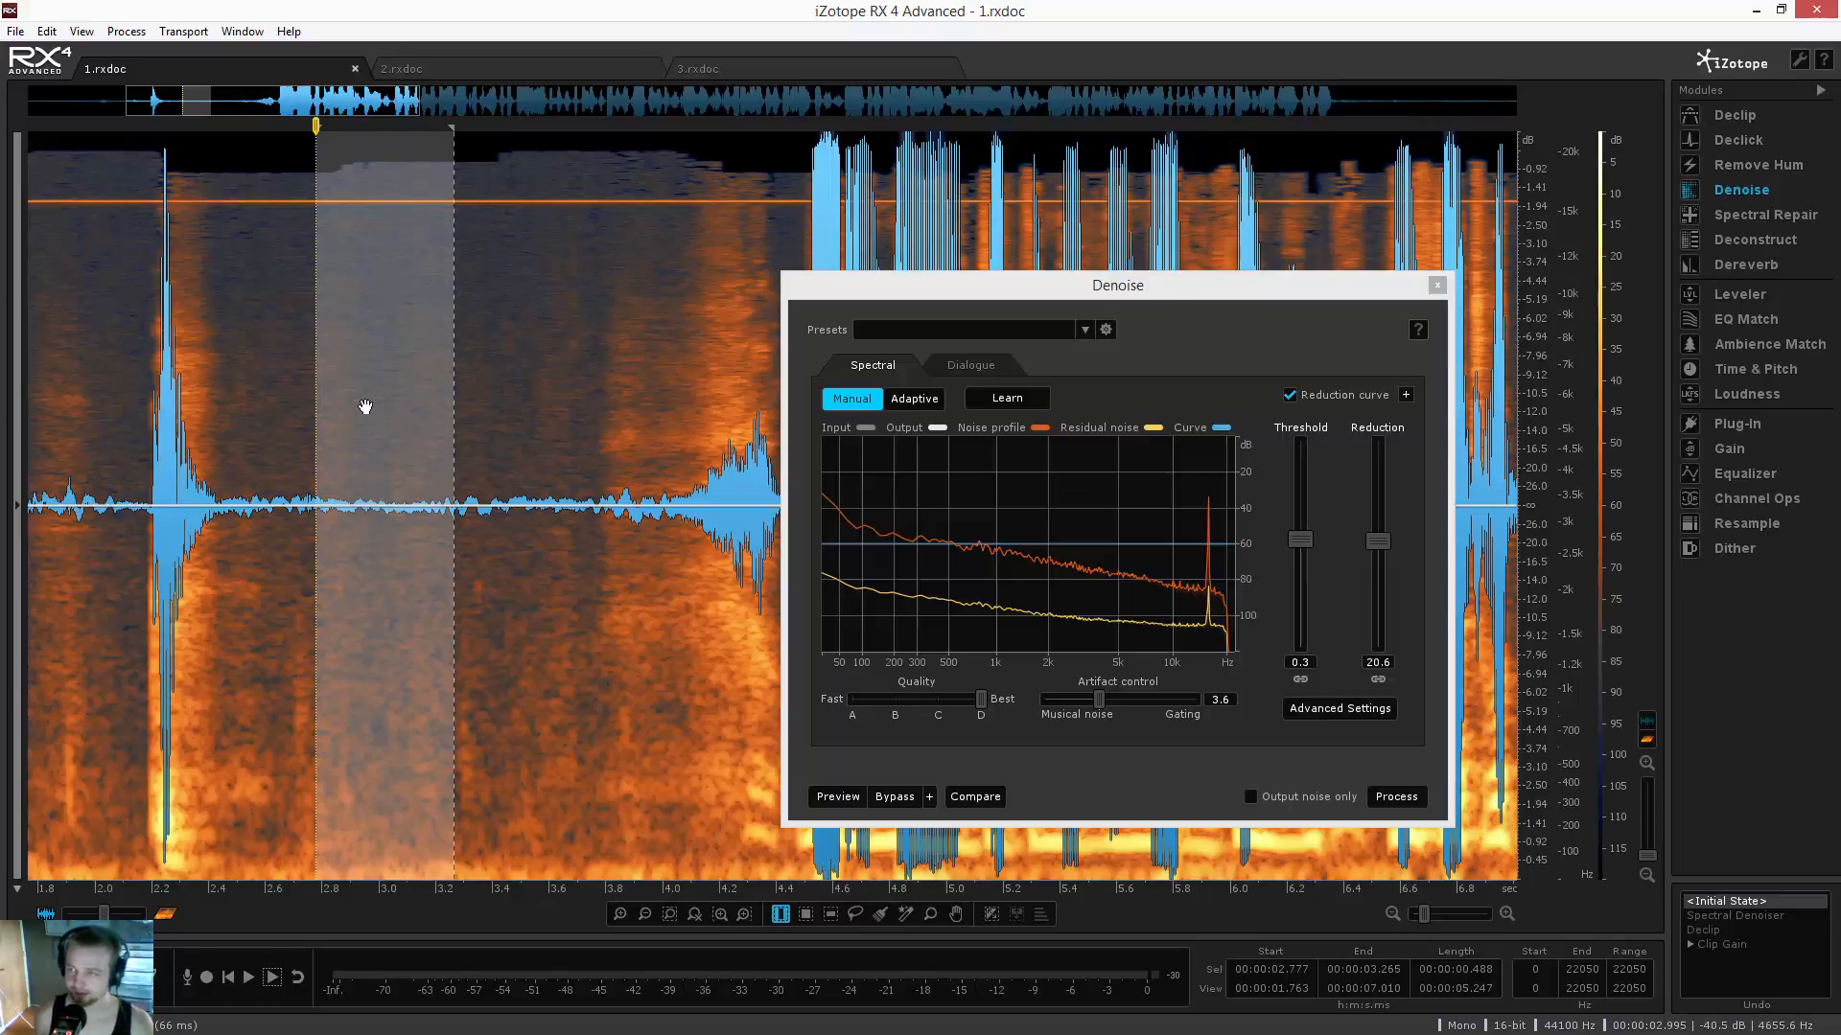
pyautogui.press('space')
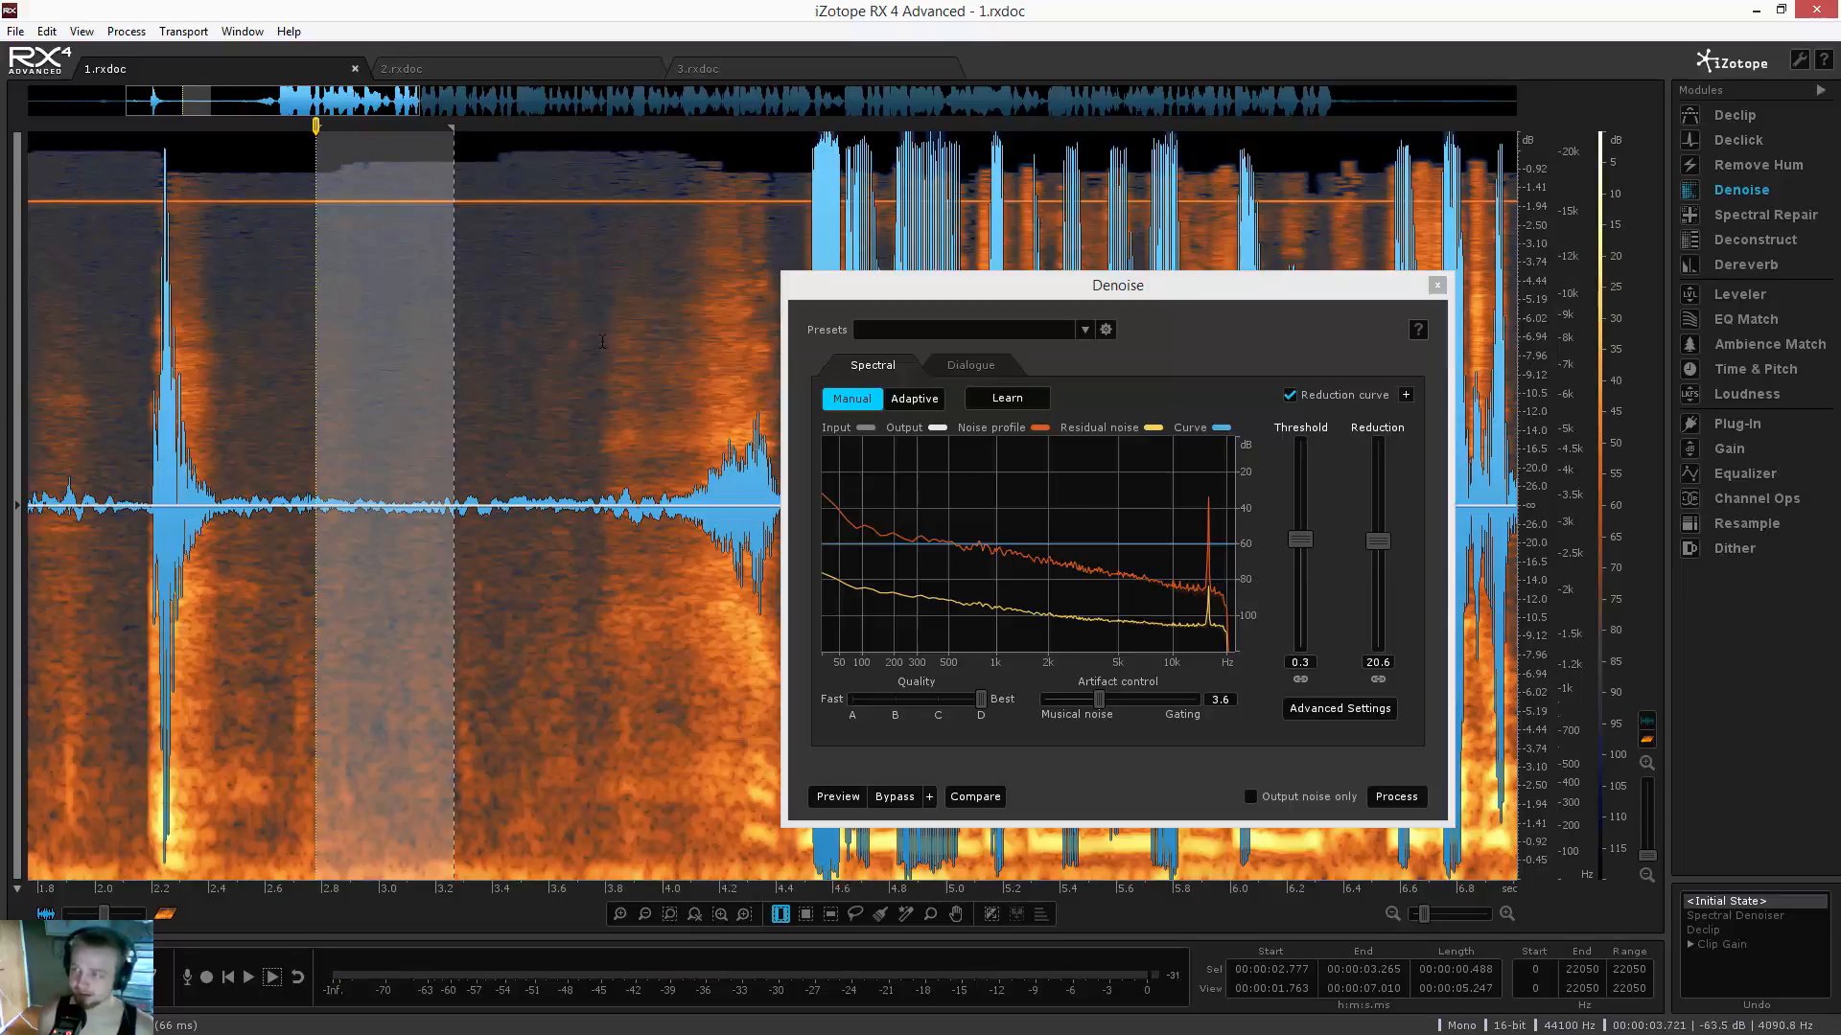
pyautogui.click(1018, 404)
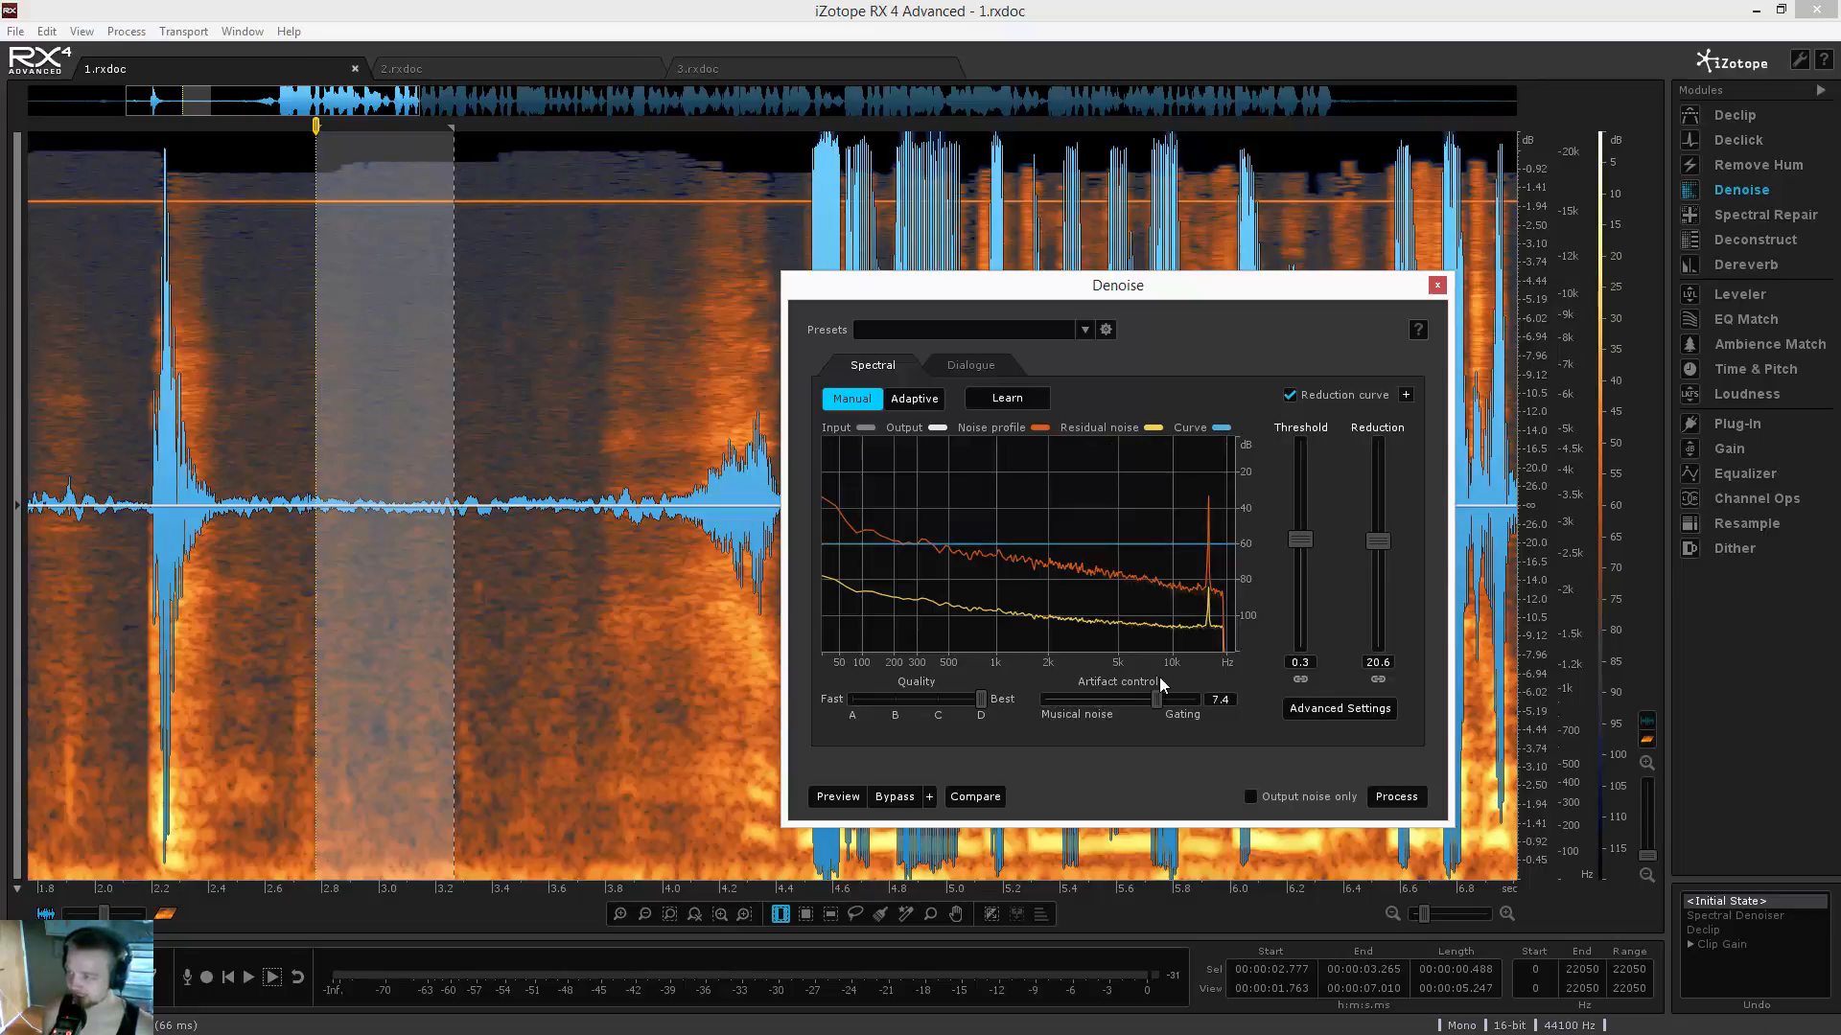
# Try artifact control at both the musical noise and gating extremes, and set it to 3.9
pyautogui.moveTo(1130, 701); pyautogui.dragTo(1029, 719)
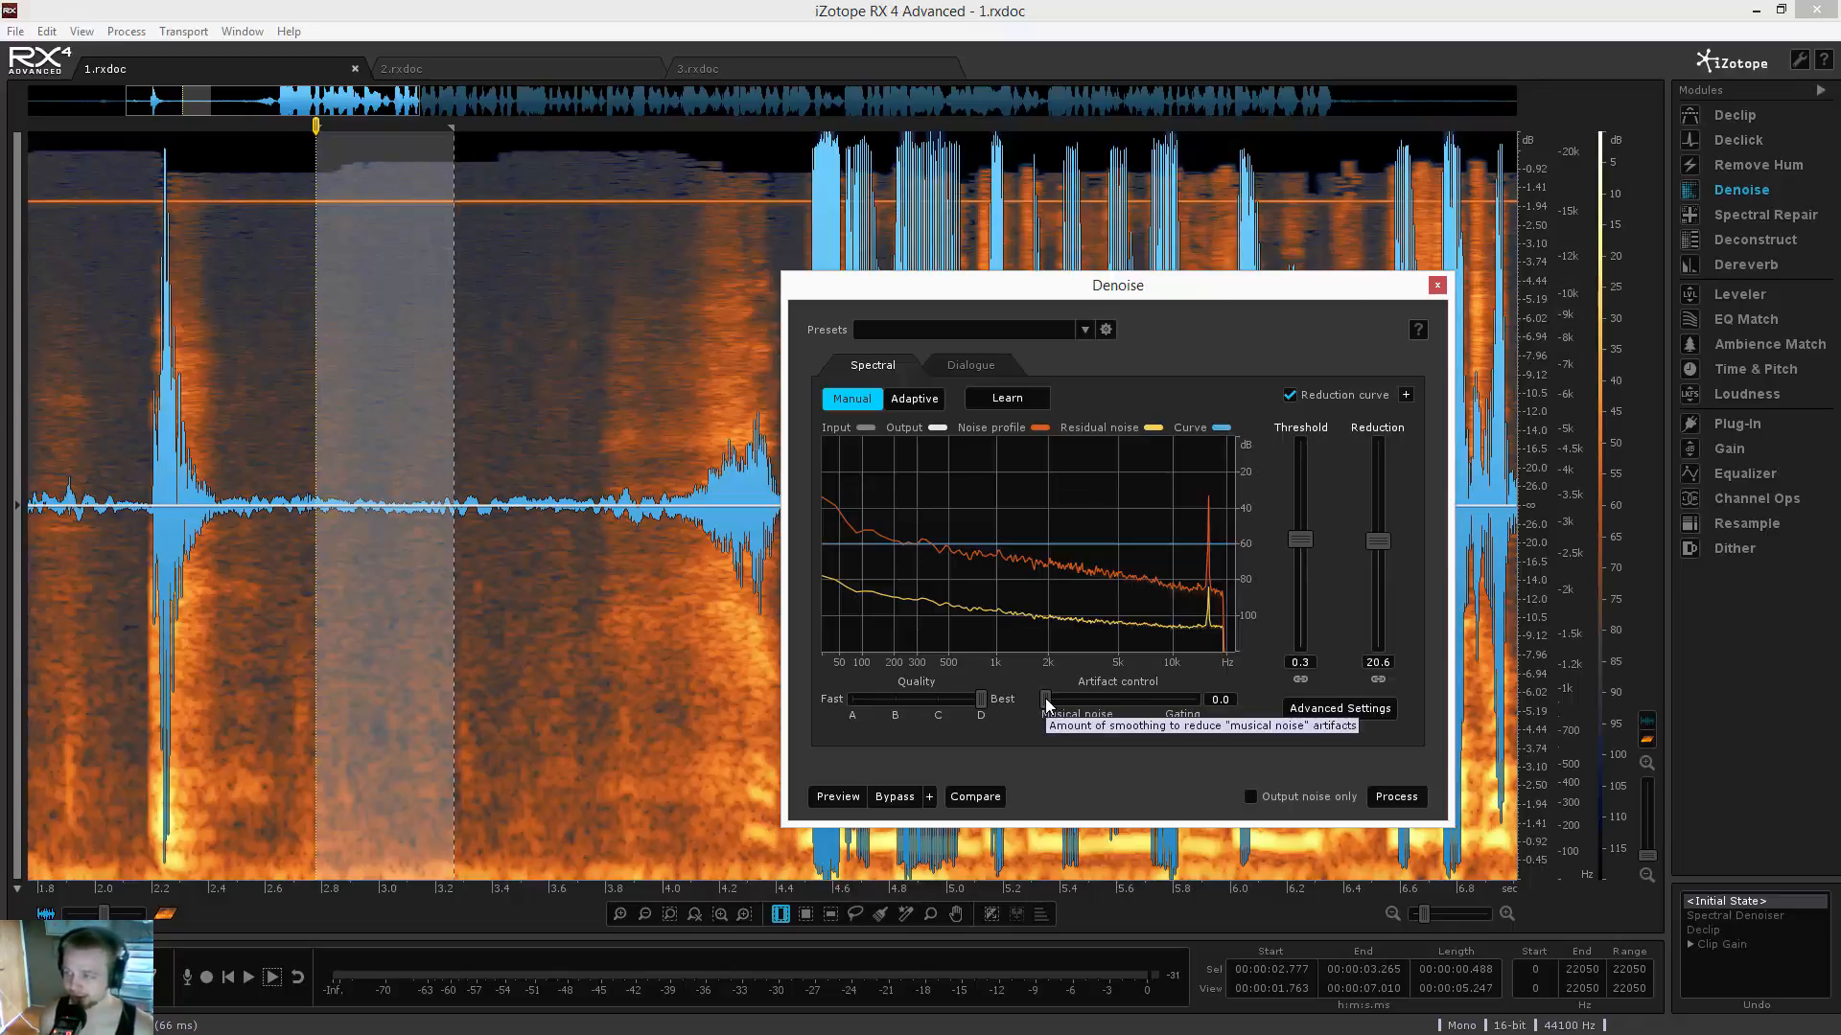
pyautogui.moveTo(1047, 705); pyautogui.dragTo(1215, 699)
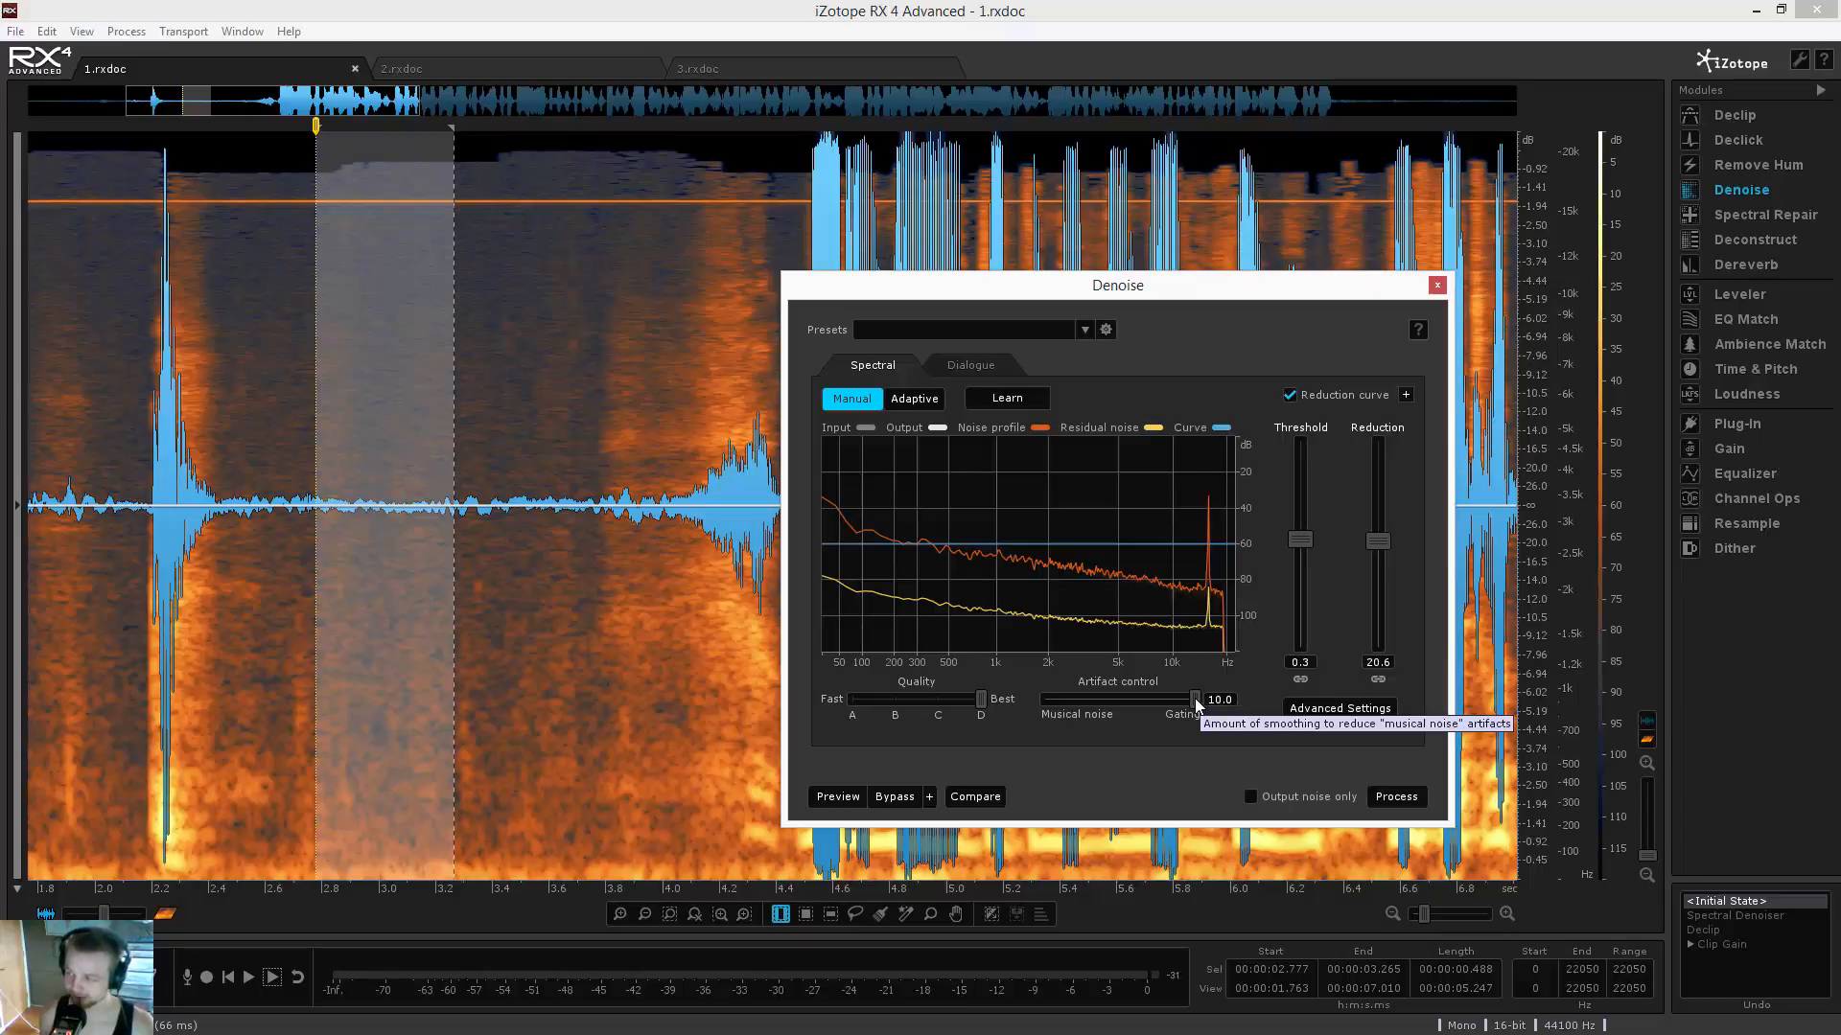
pyautogui.moveTo(1196, 705); pyautogui.dragTo(1044, 717)
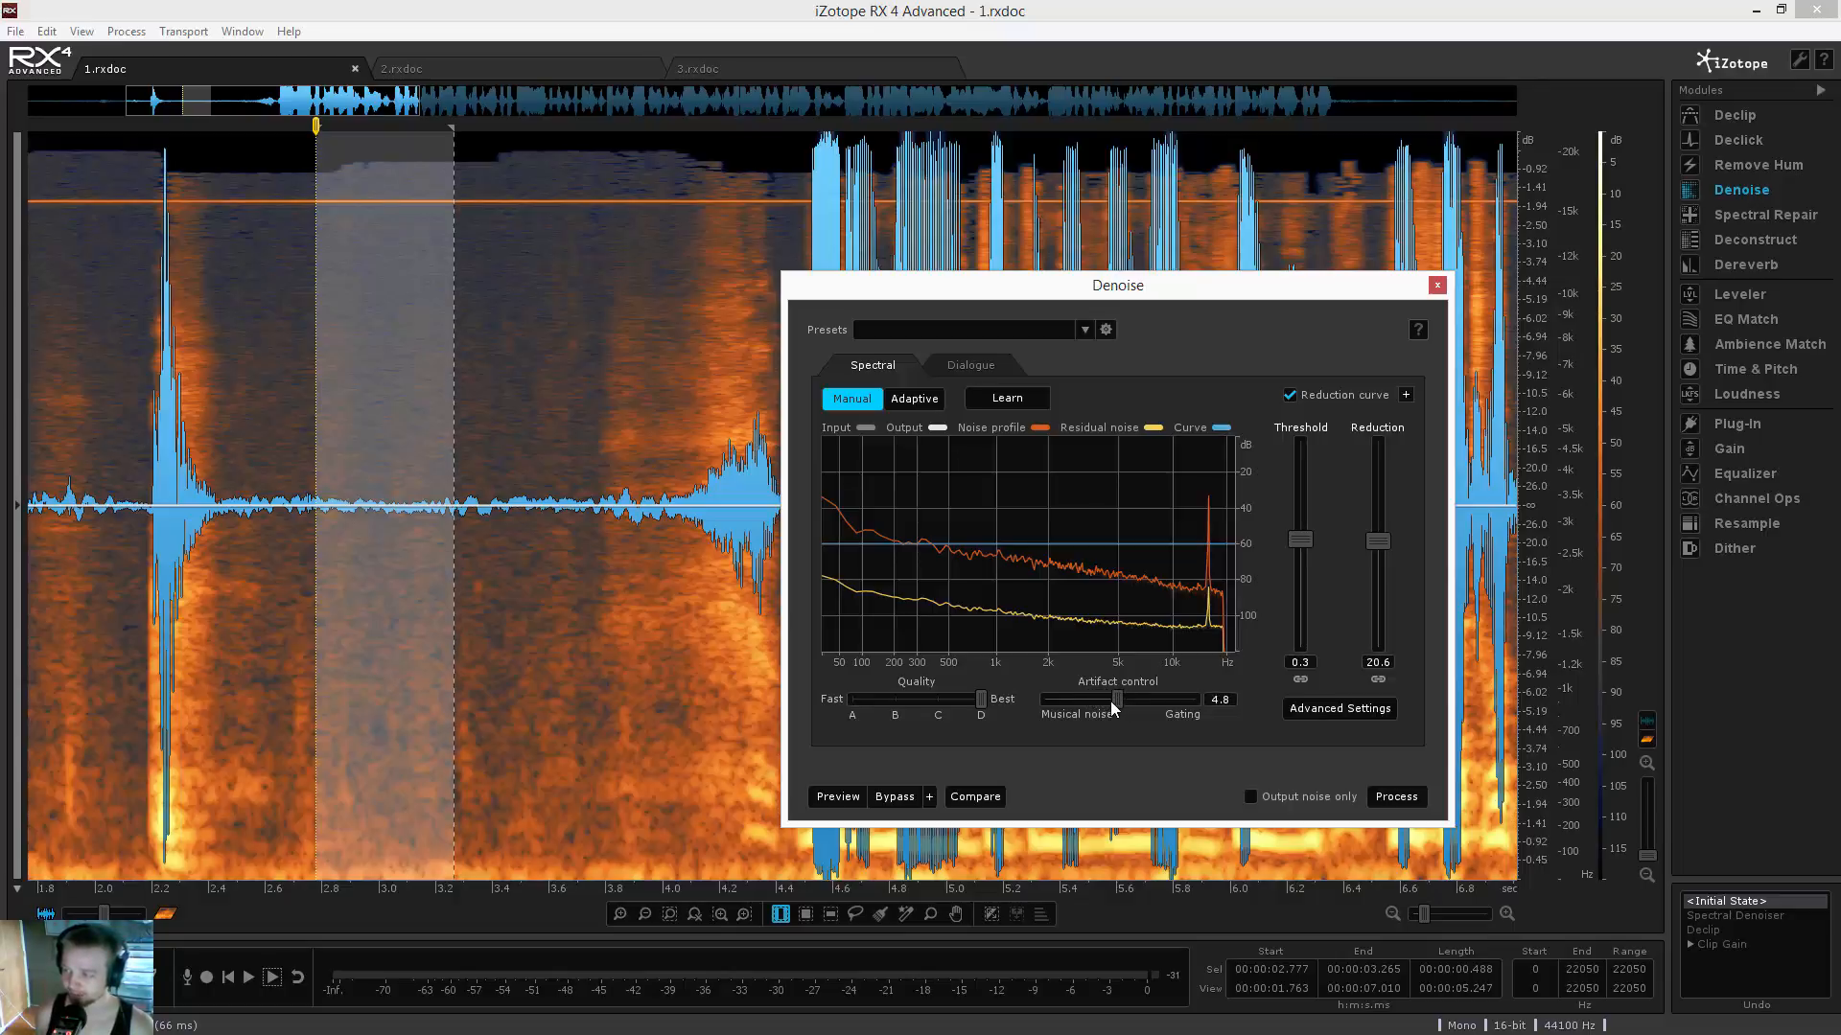
pyautogui.moveTo(1118, 704); pyautogui.dragTo(1104, 709)
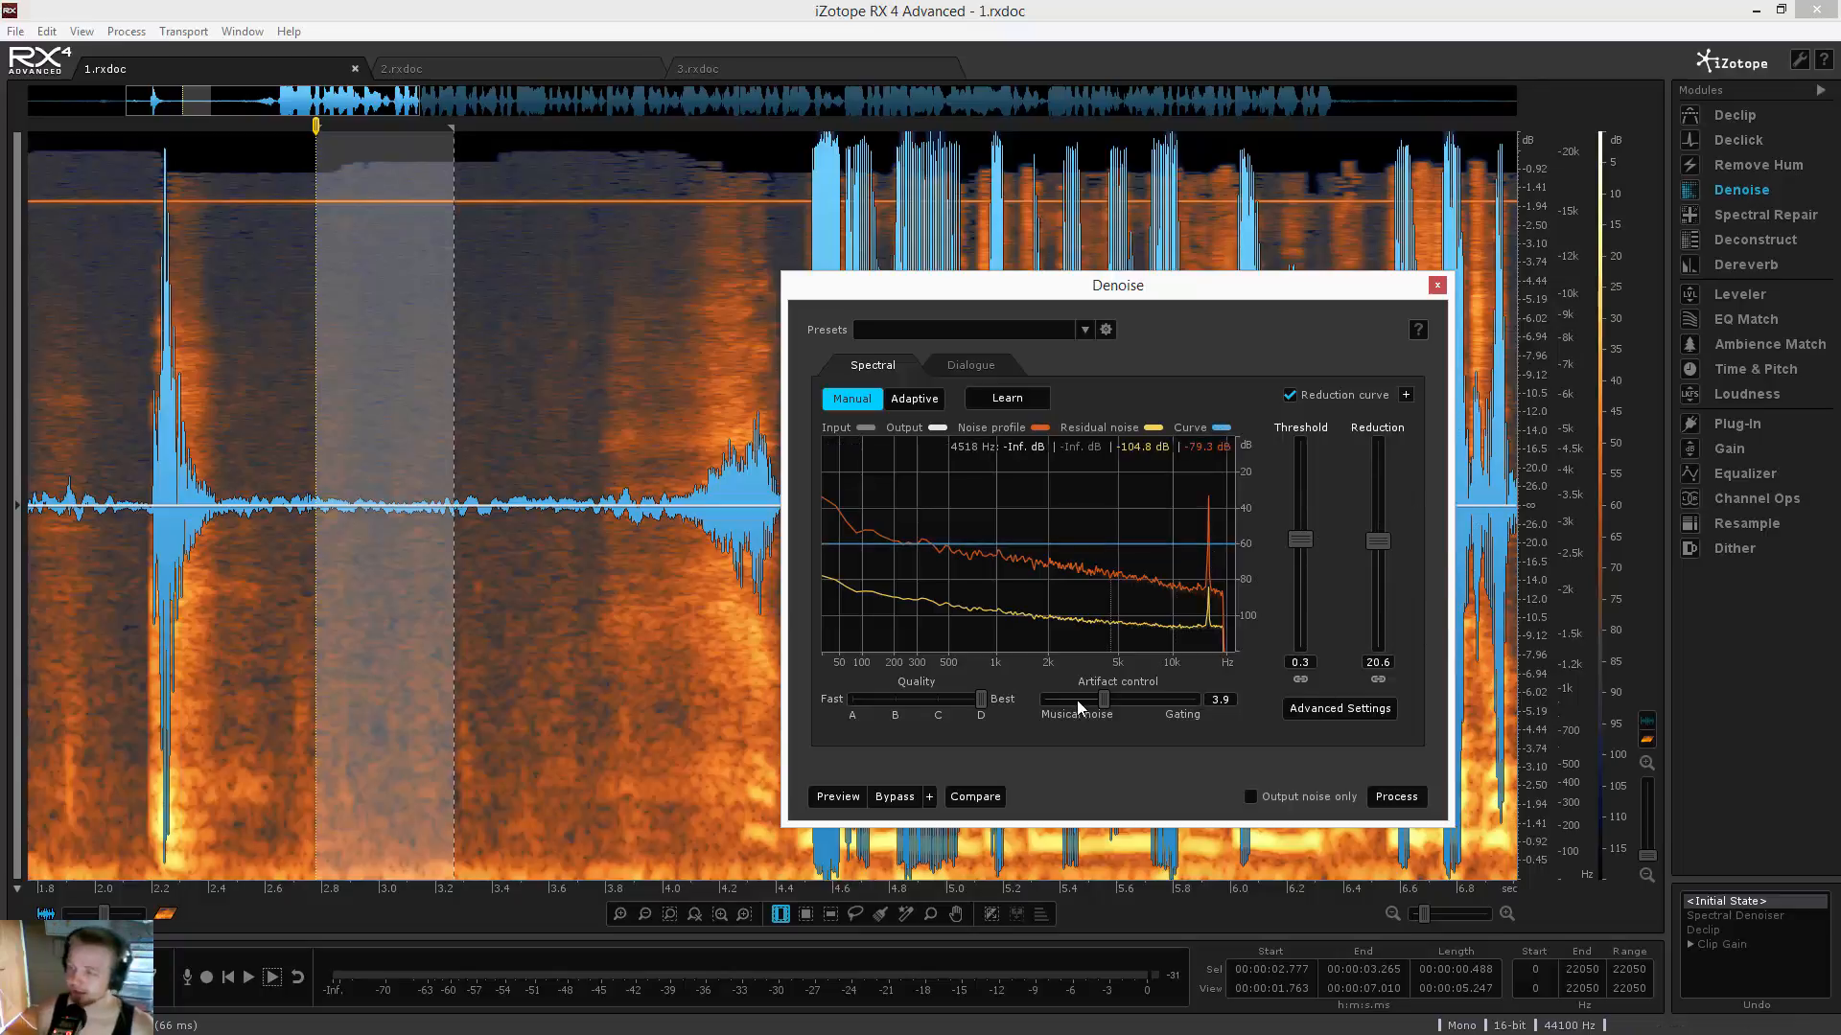
# Clear the selection and apply the spectral denoising to the entire recording
pyautogui.click(506, 425)
pyautogui.scroll(-3, 506, 424)
pyautogui.scroll(-2, 506, 424)
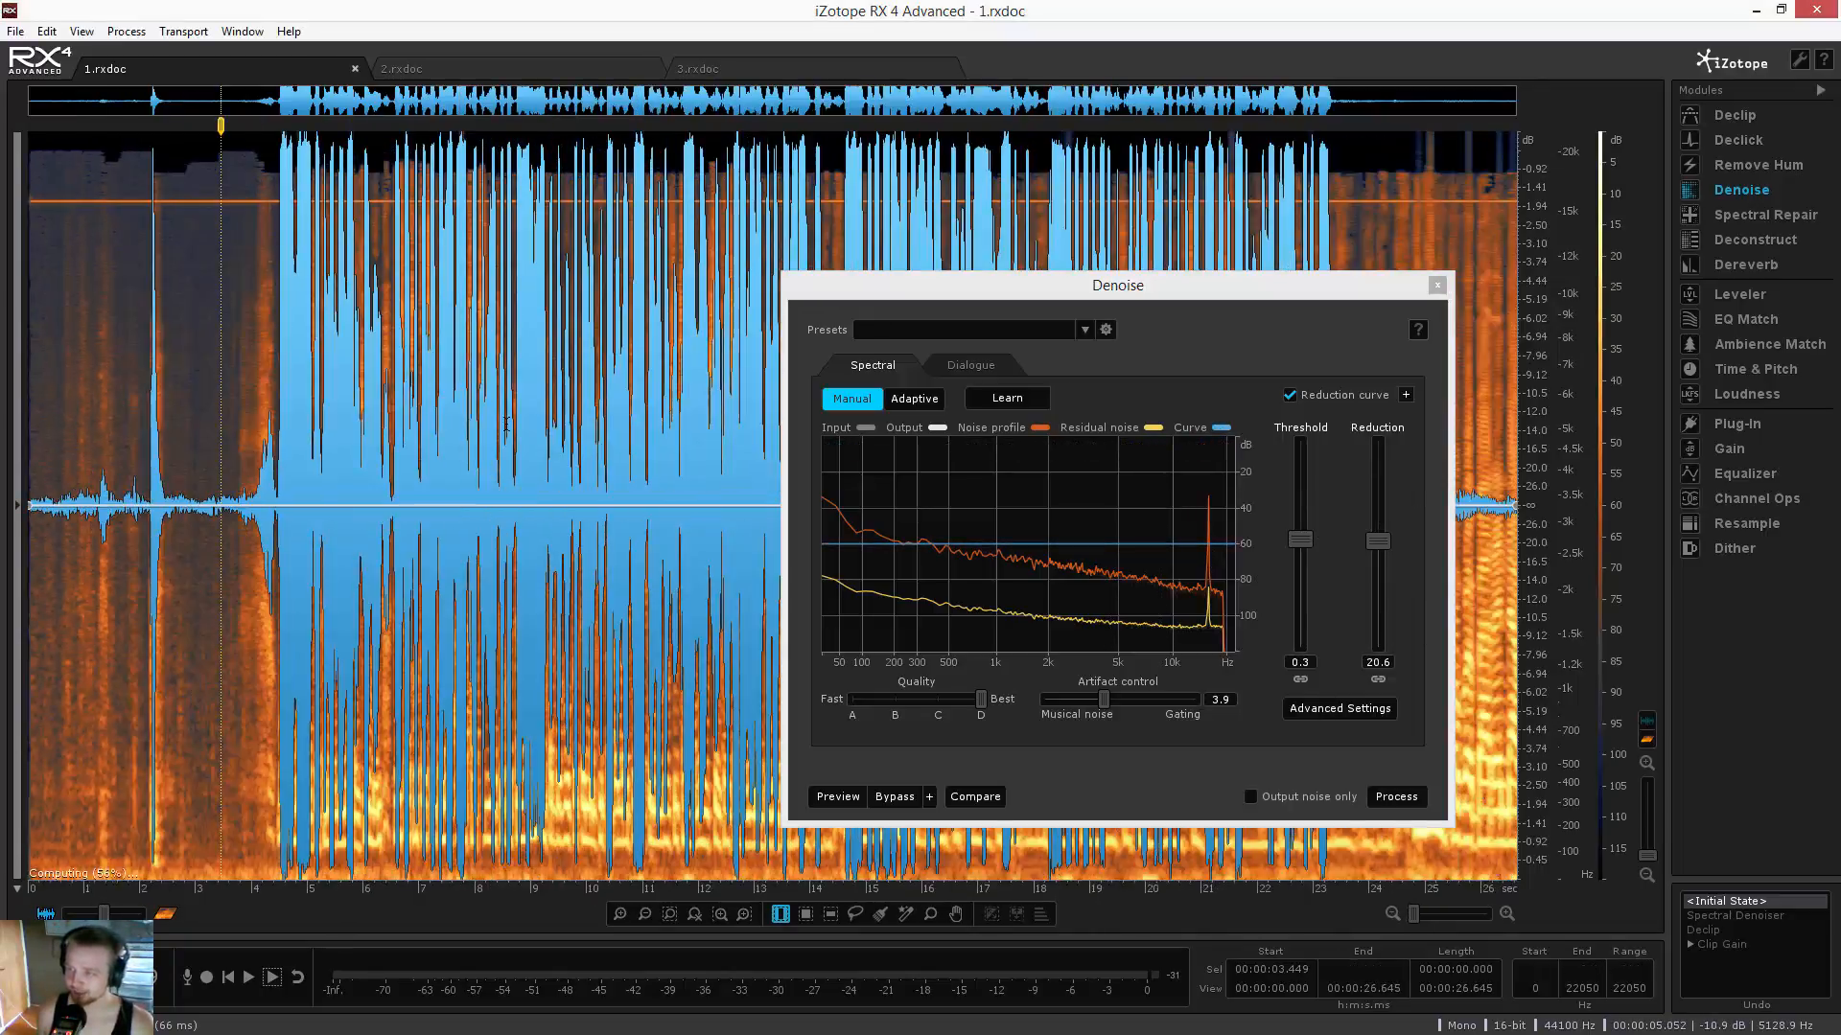
pyautogui.click(1396, 796)
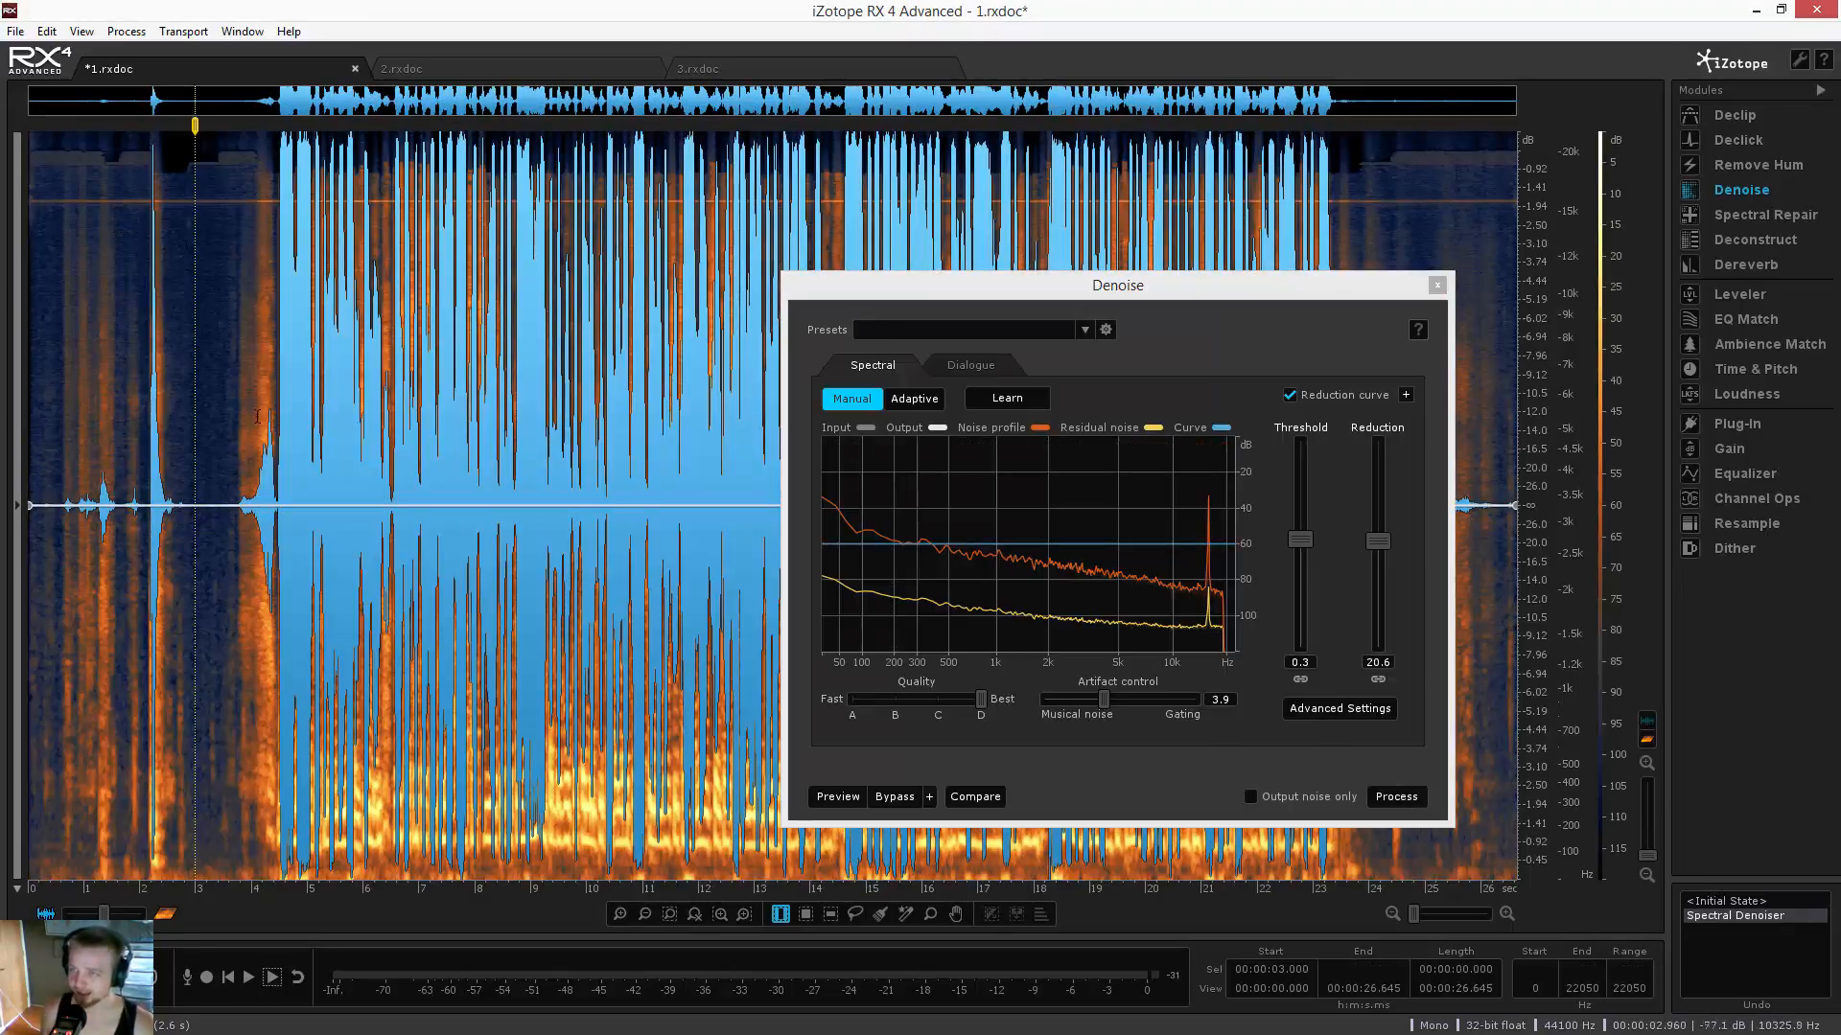
# Play the denoised recording from about 2.7 s to check the silence and the speech
pyautogui.click(180, 398)
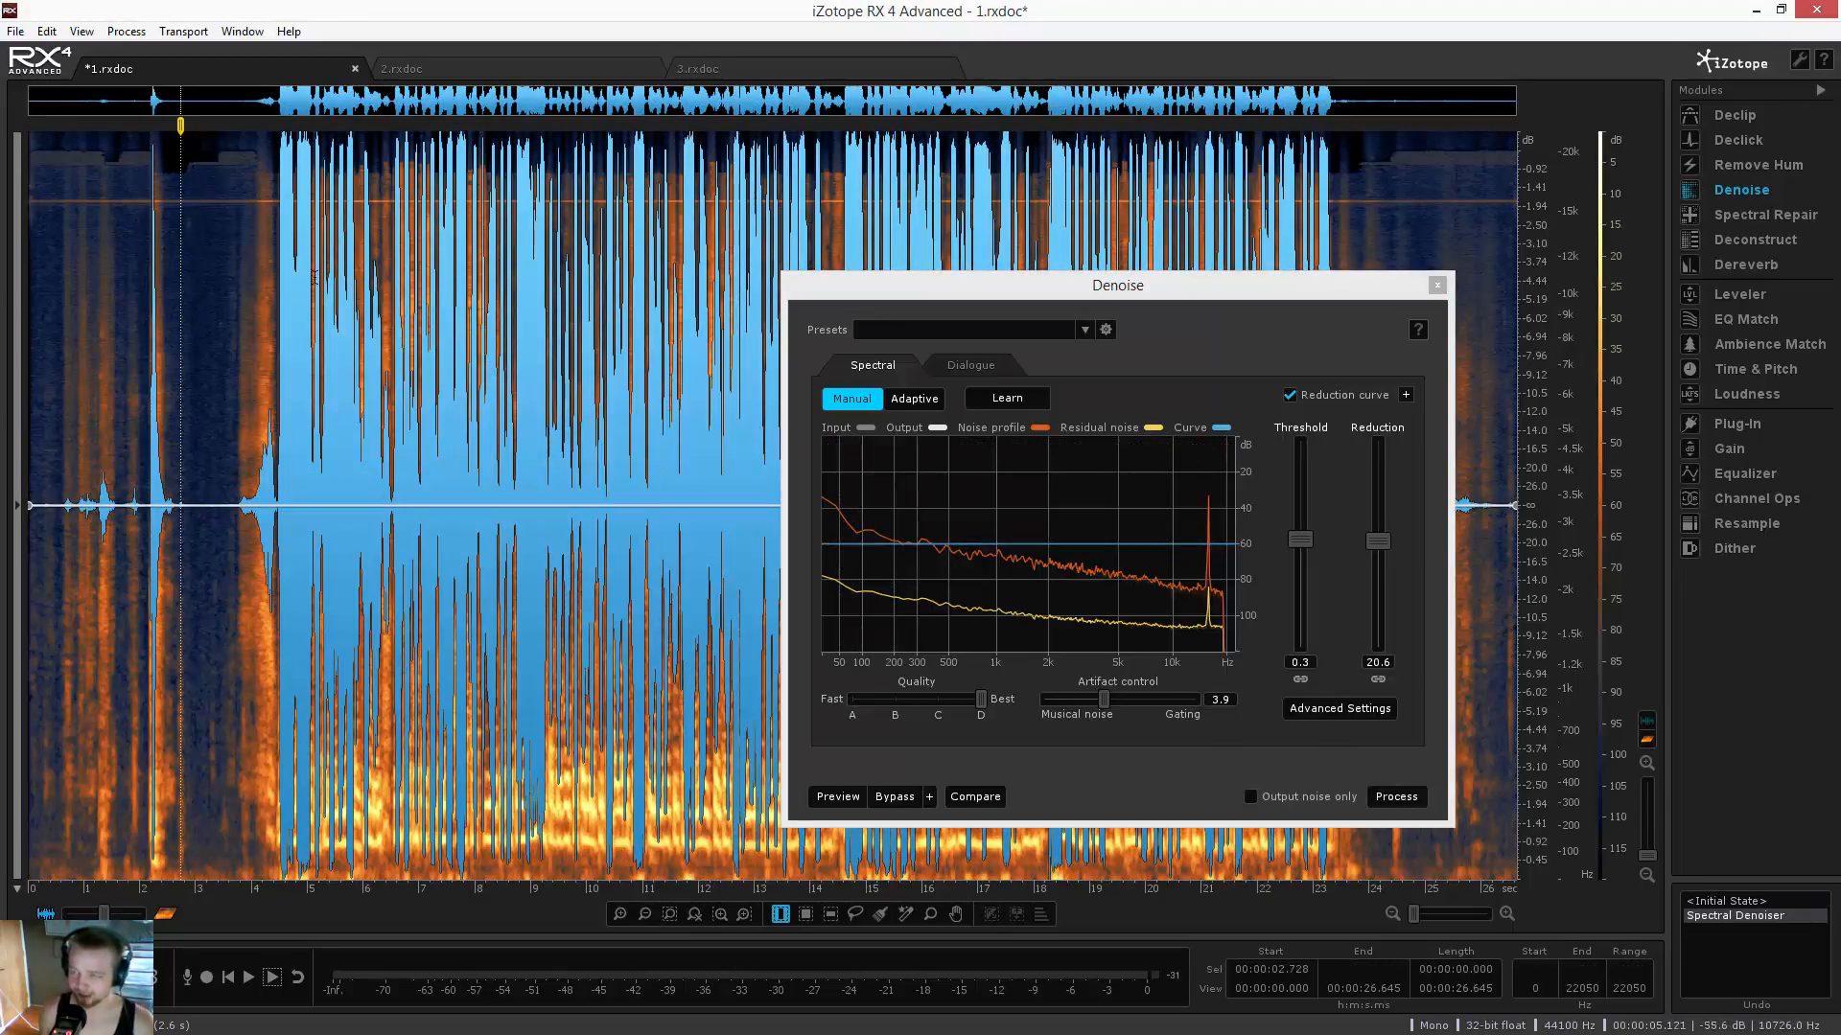
pyautogui.press('space')
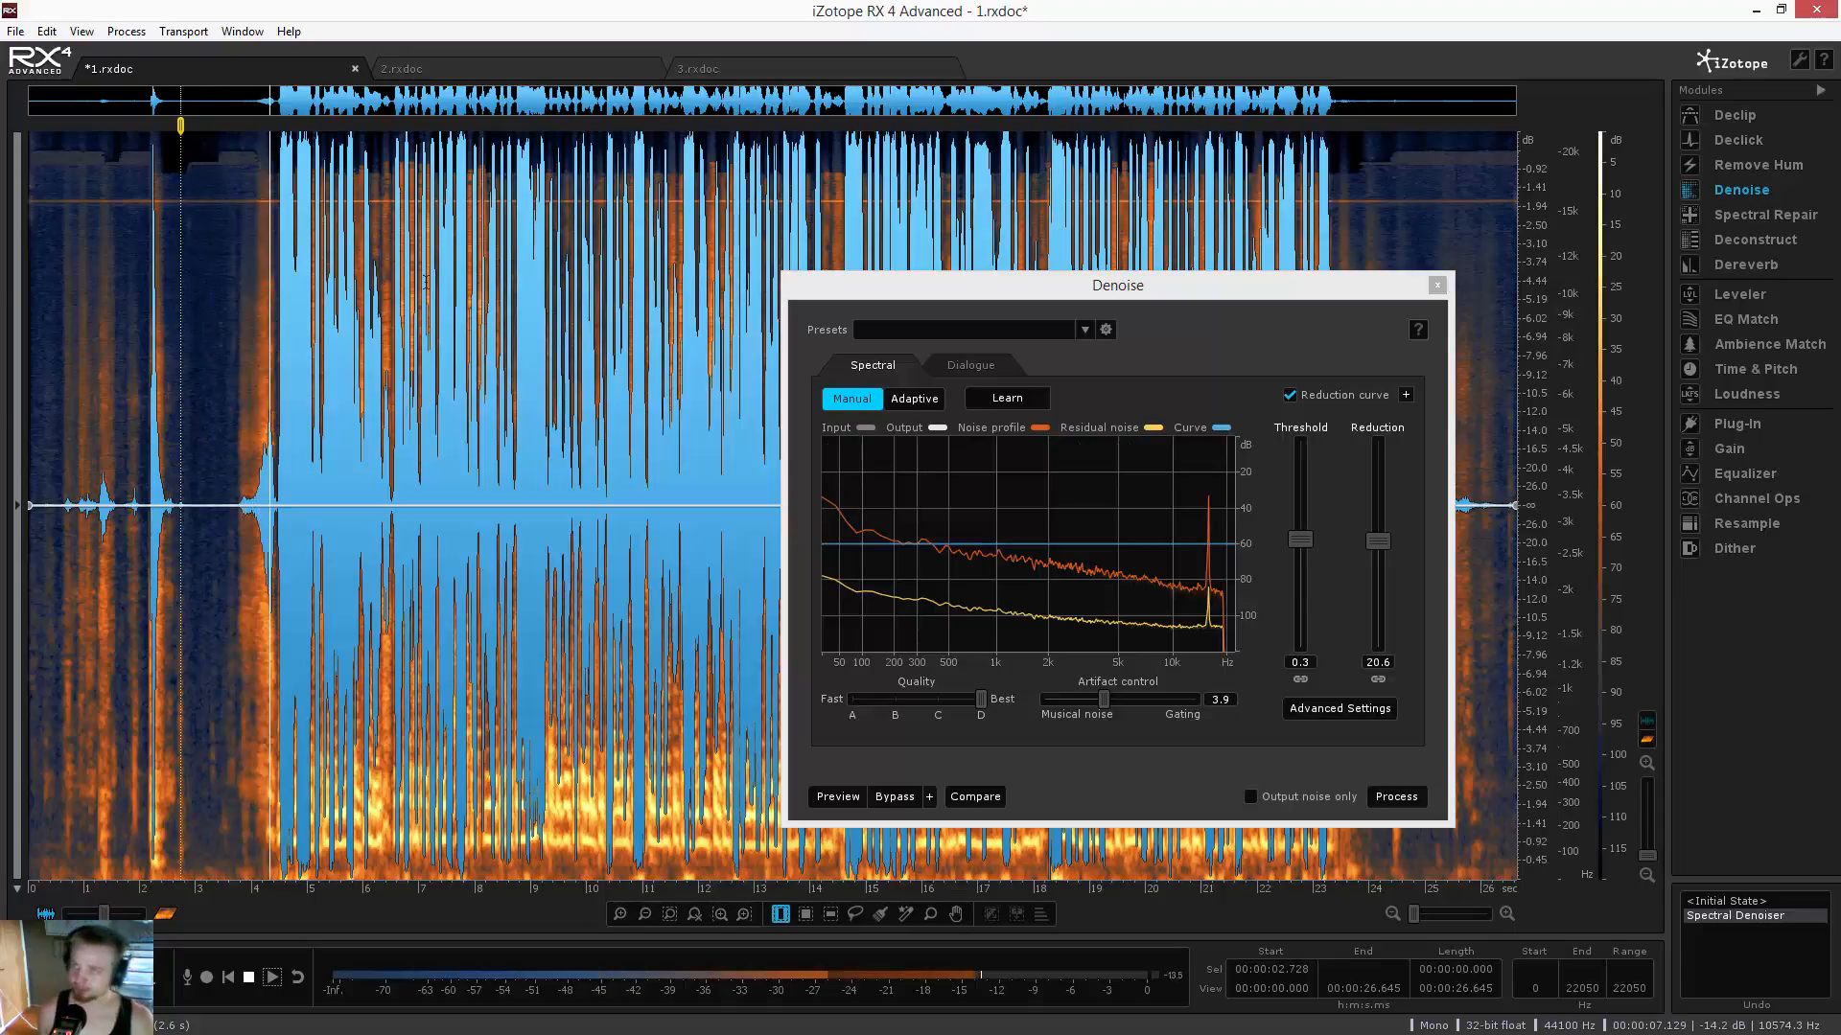
pyautogui.press('space')
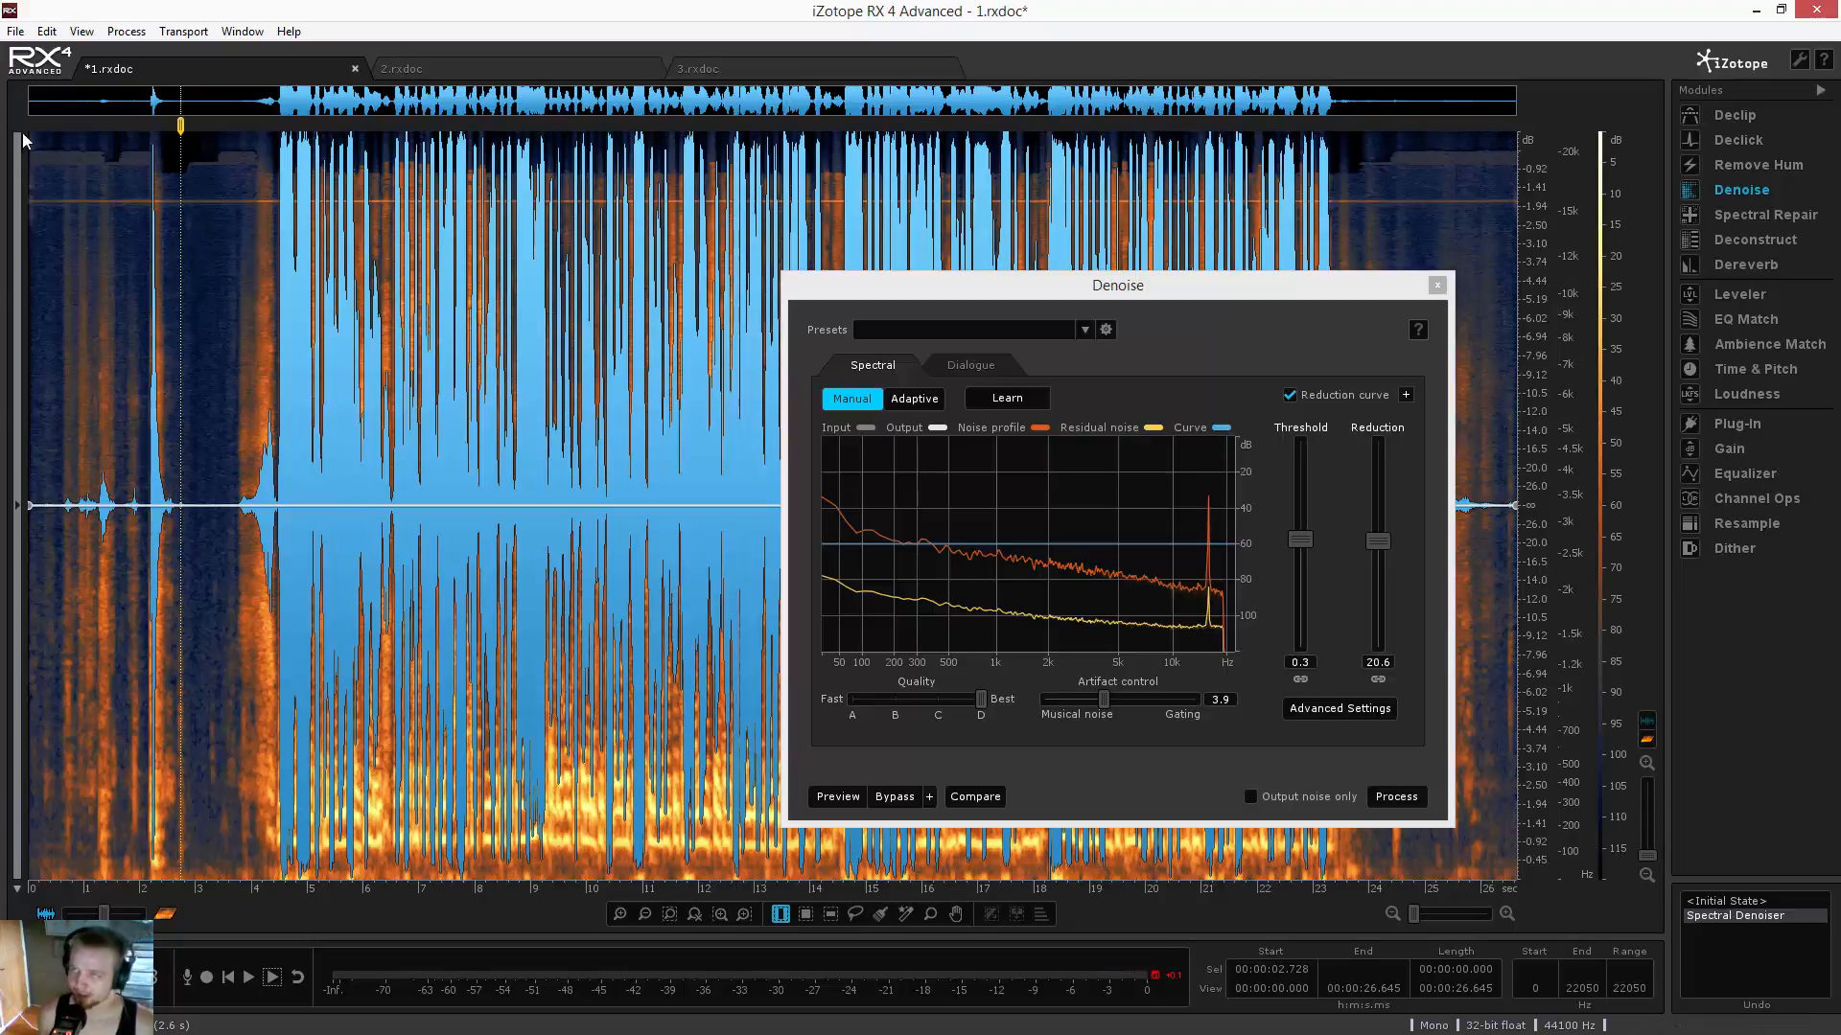
# Apply the same spectral denoising to the entire recording a second time and place the playhead at about 3.5 s
pyautogui.click(1395, 797)
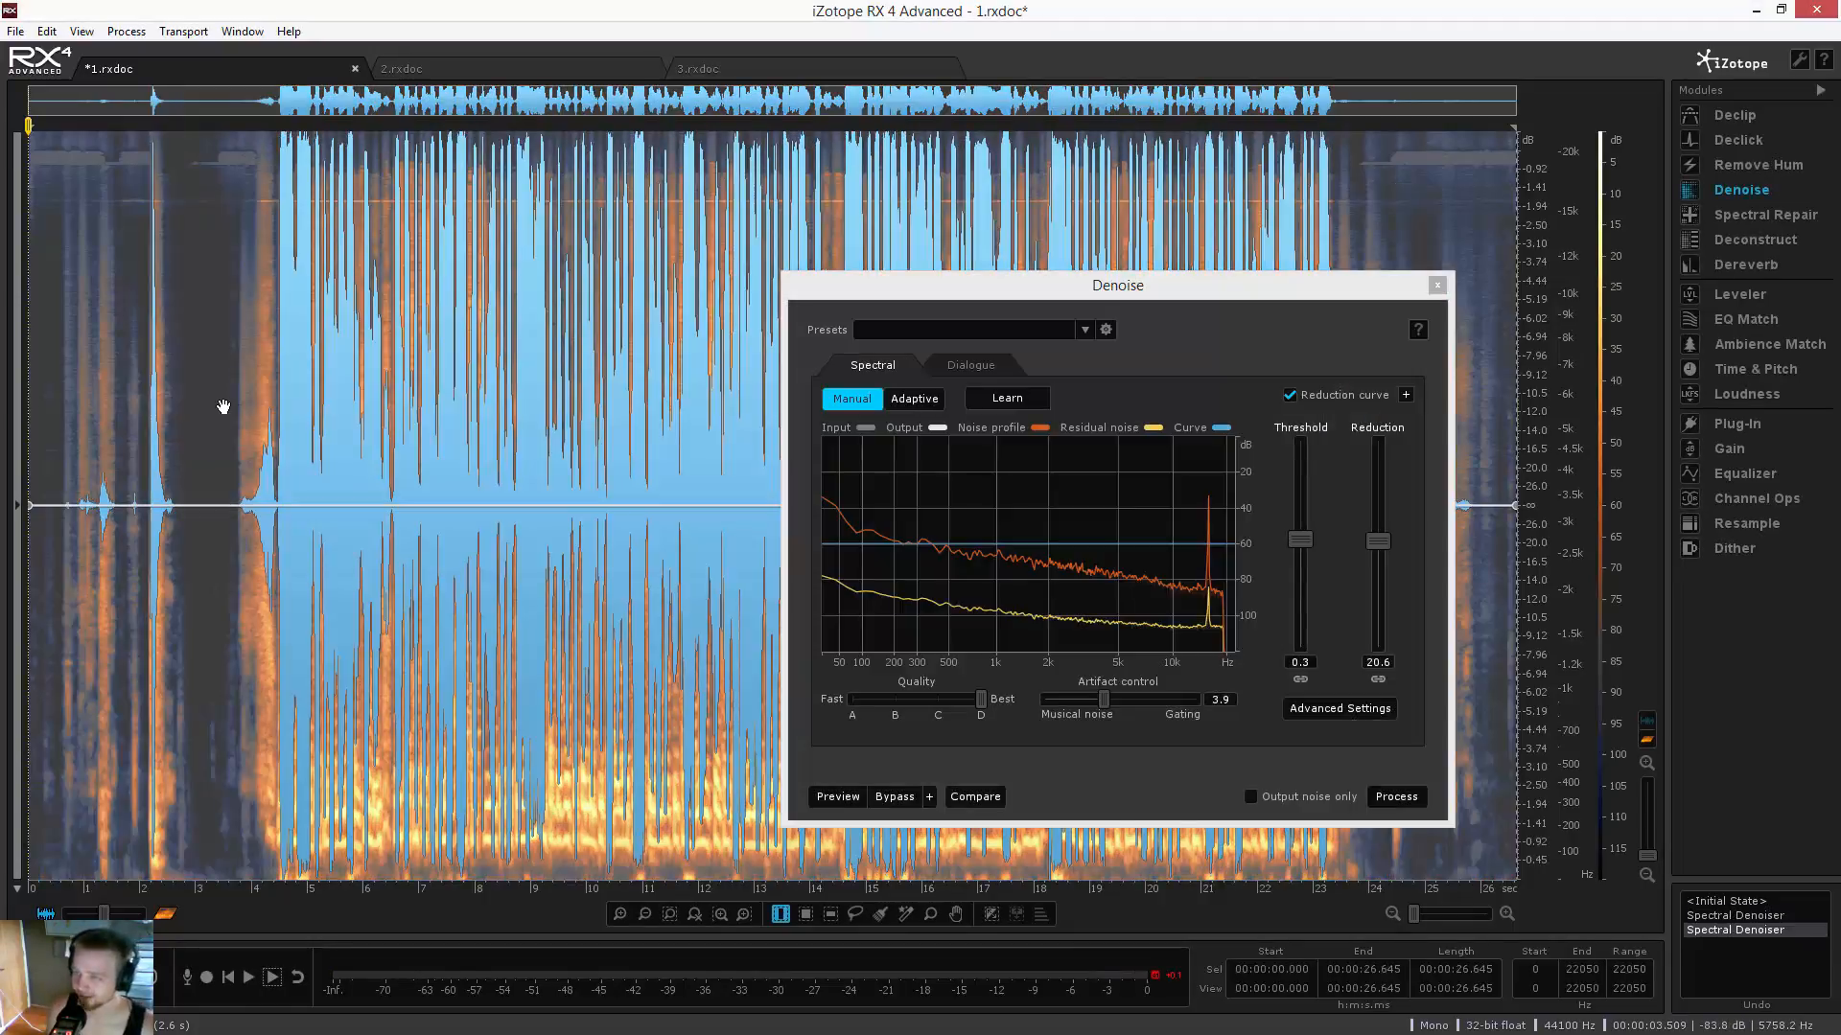
pyautogui.click(224, 405)
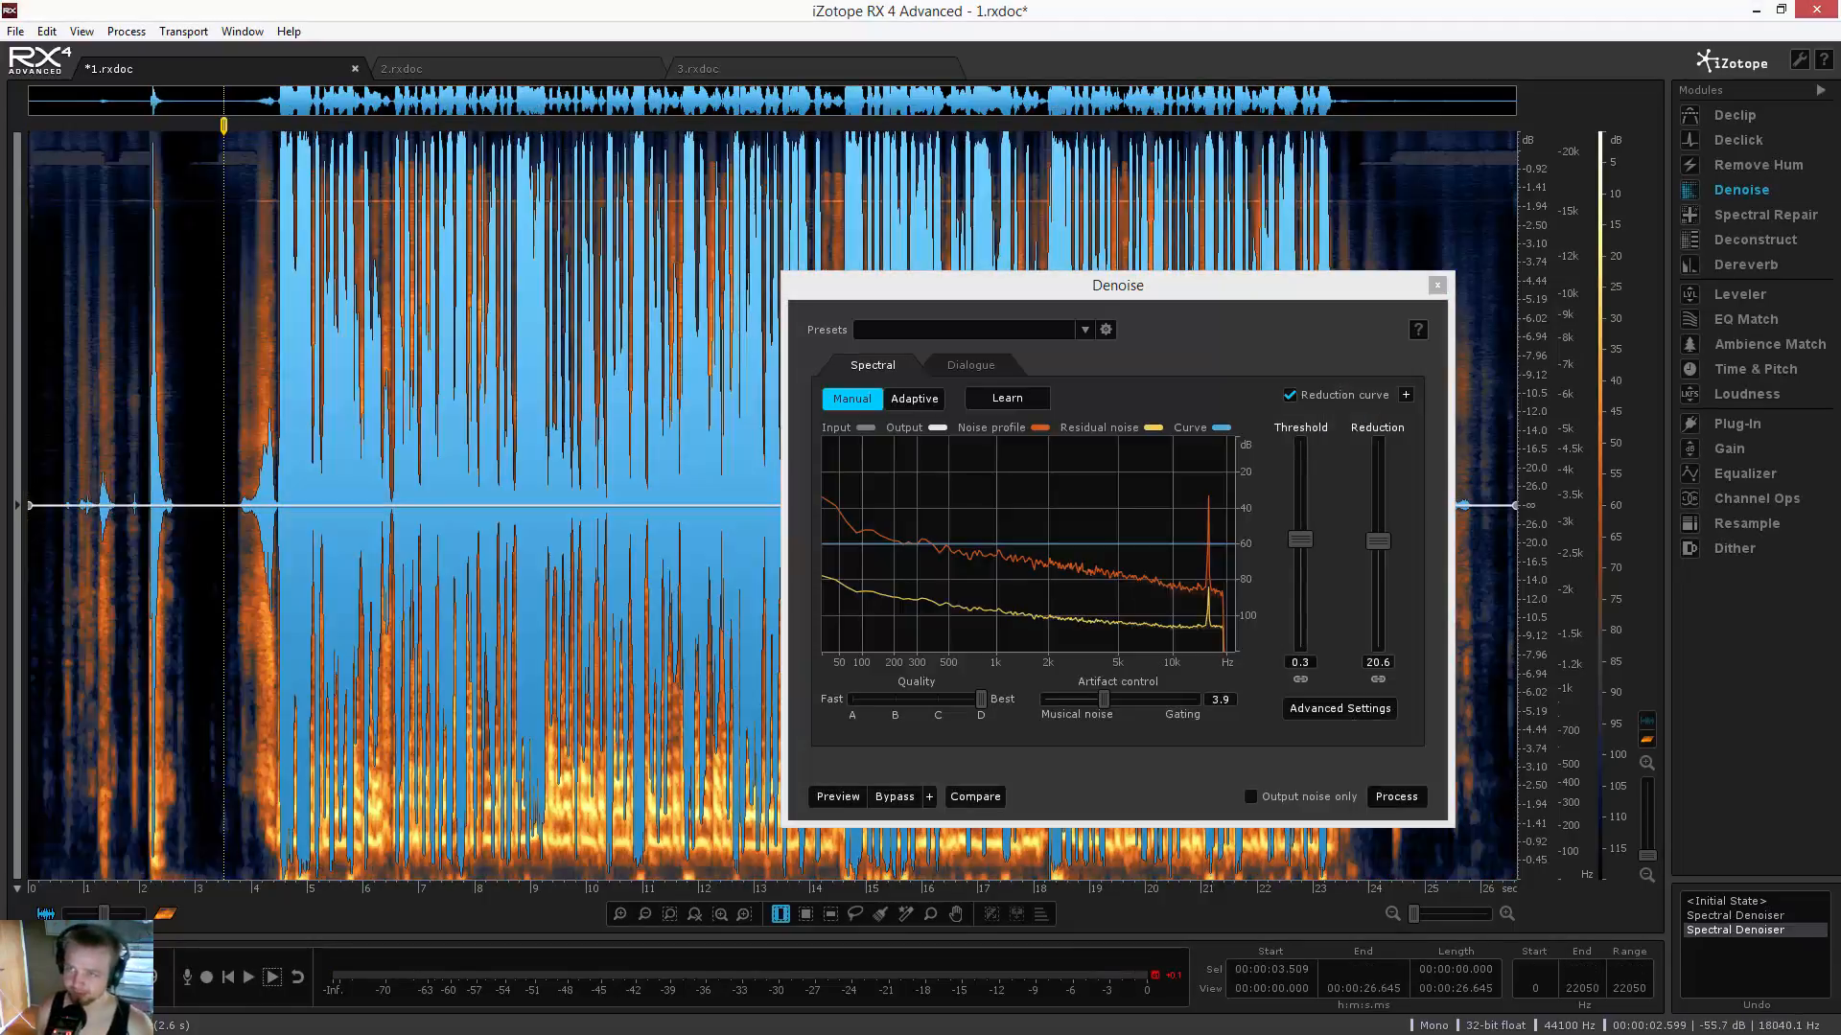
# Play the twice-denoised recording from about 2.7 s to check the silence and the start of the speech
pyautogui.click(178, 442)
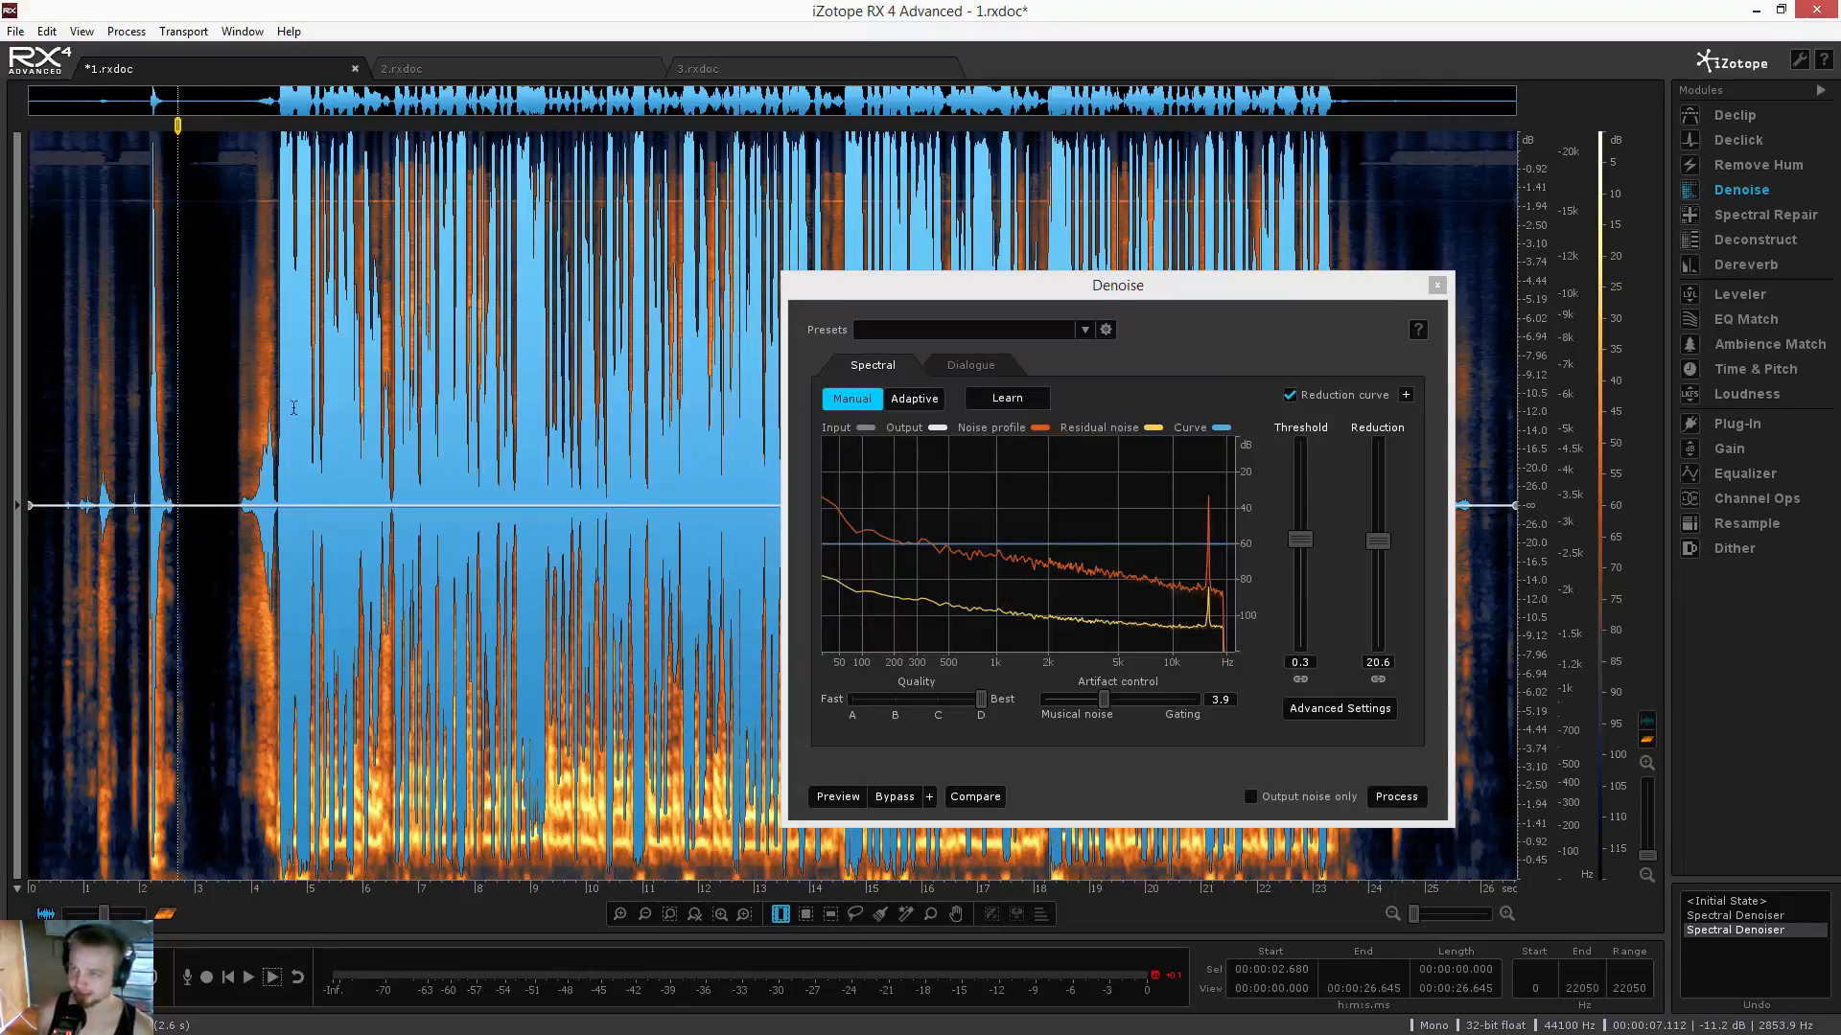
pyautogui.press('space')
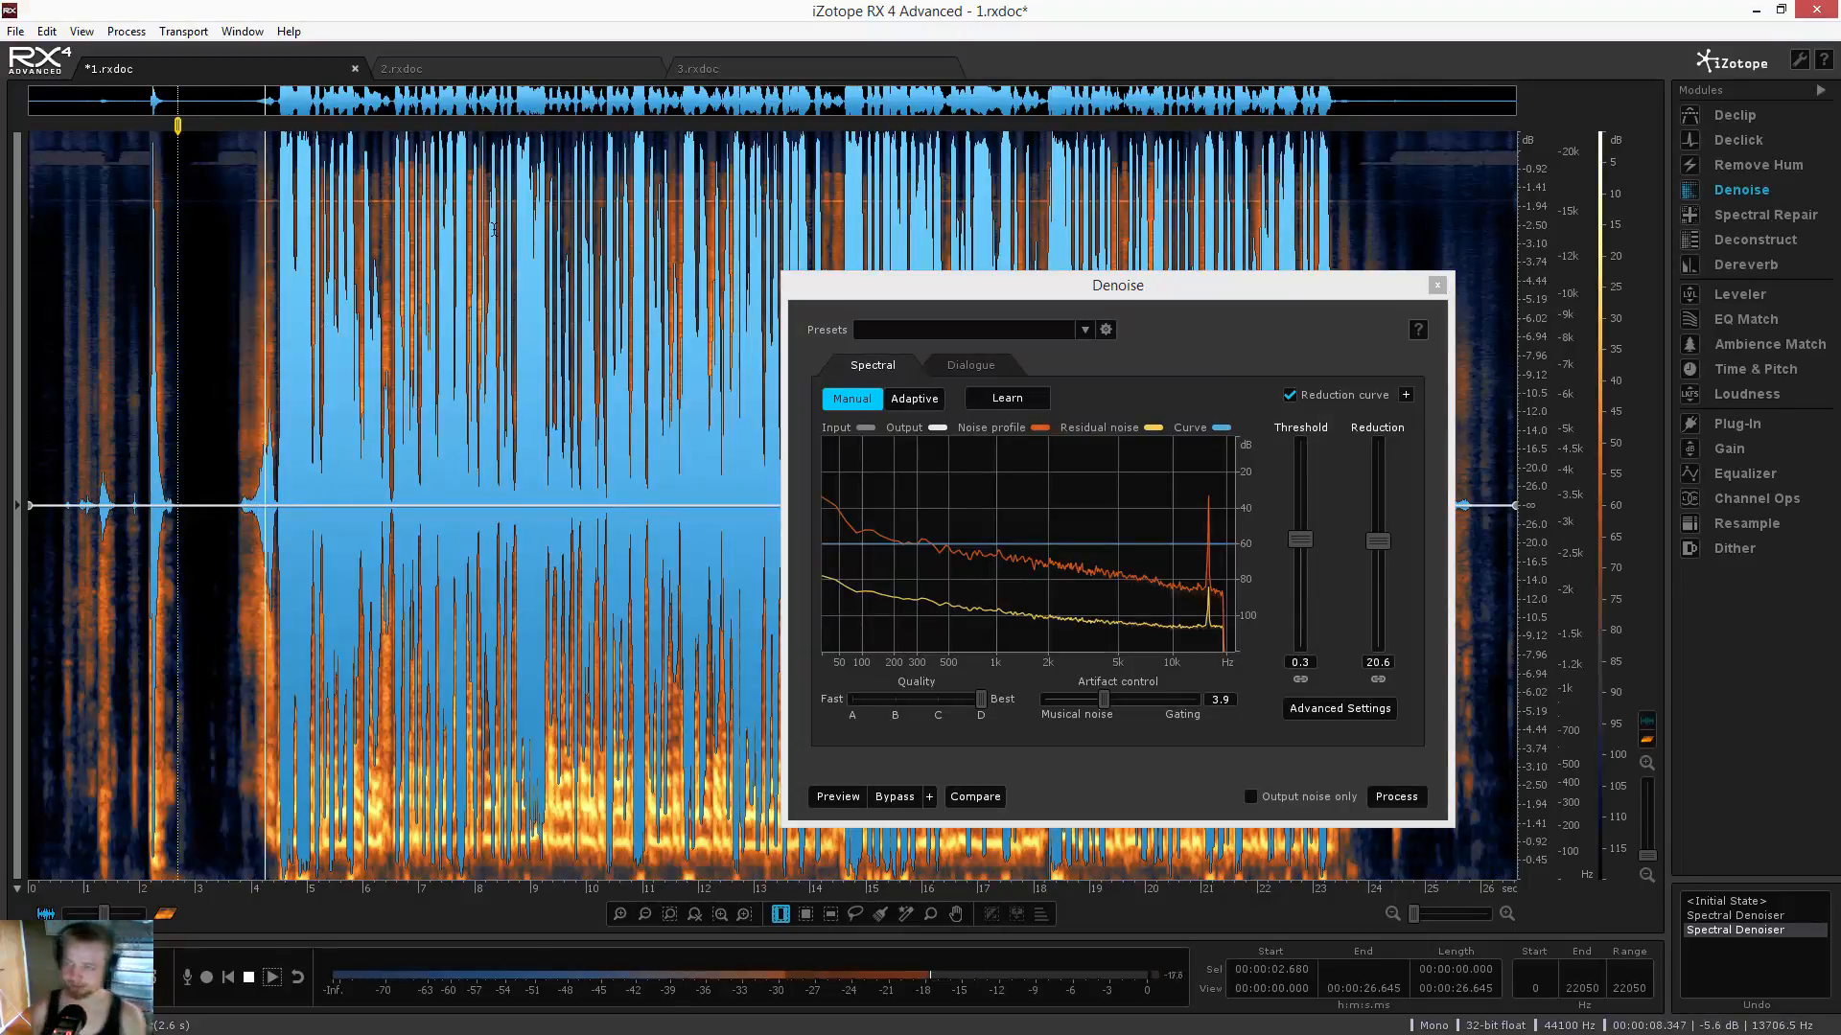
pyautogui.press('space')
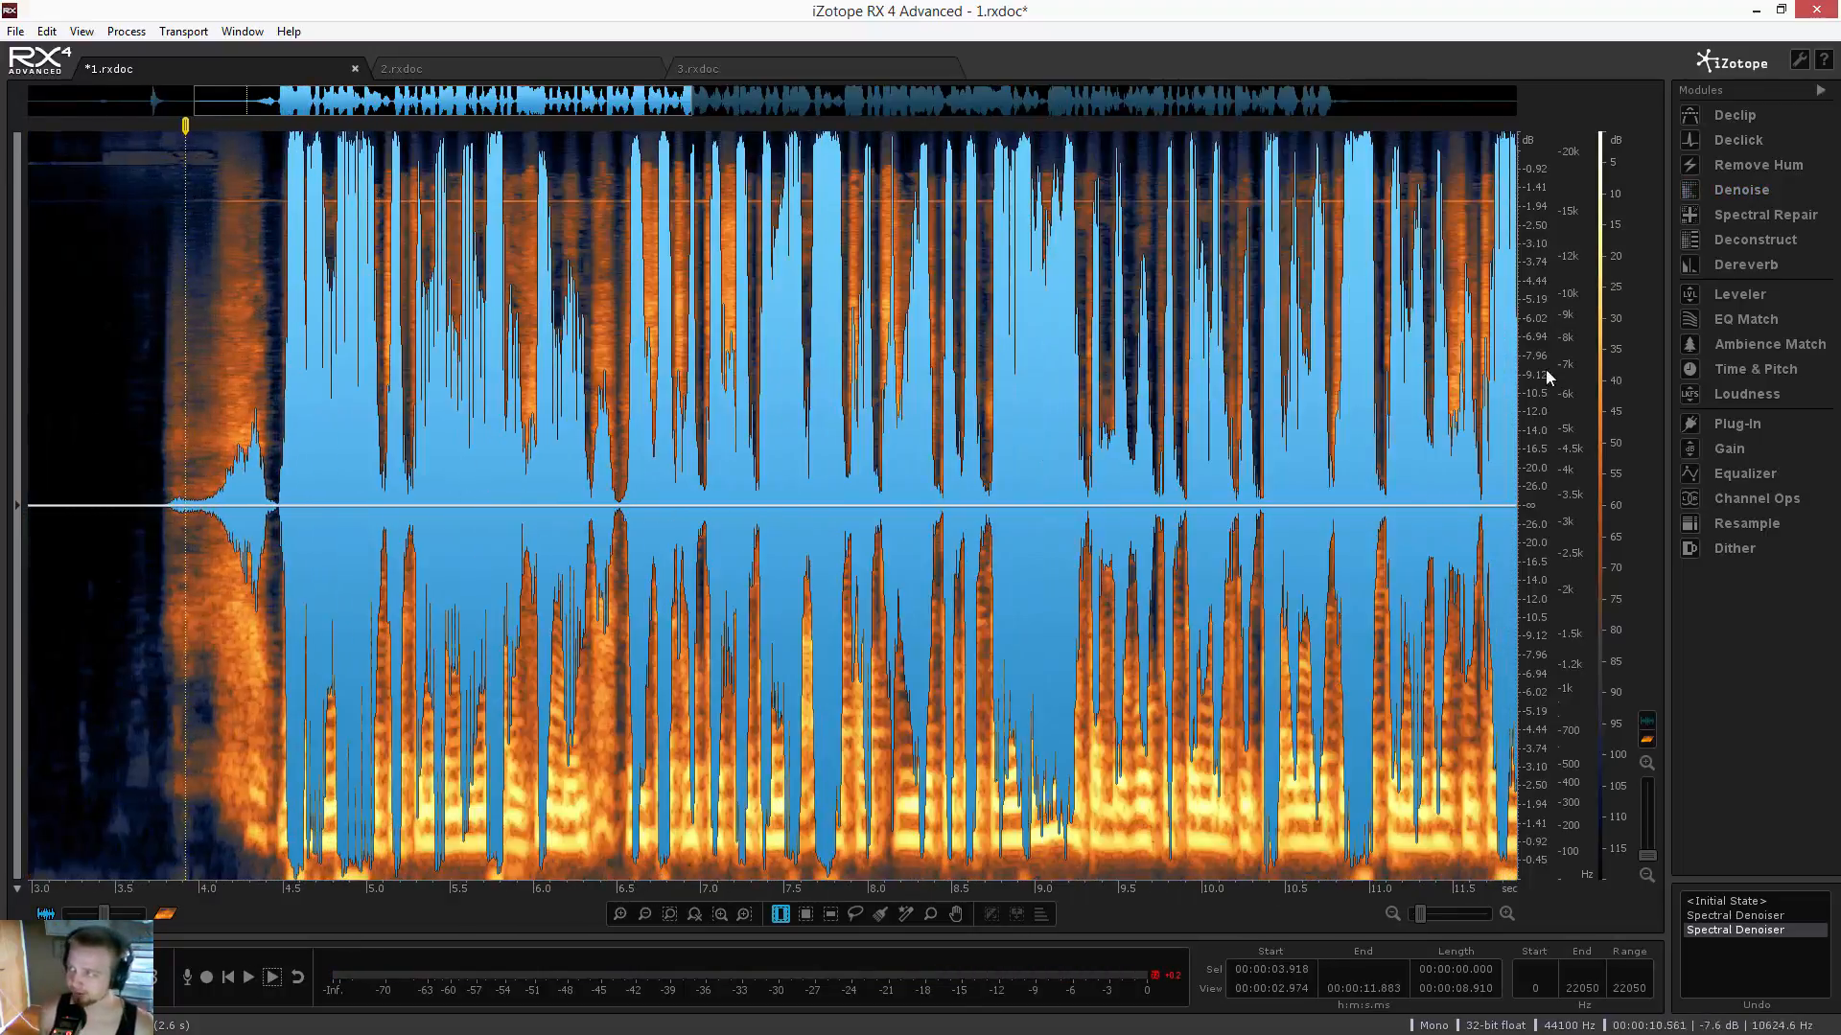
# Open the Remove Hum module and compare the 50 Hz and 60 Hz base frequencies, leaving it at 50 Hz
pyautogui.click(1755, 166)
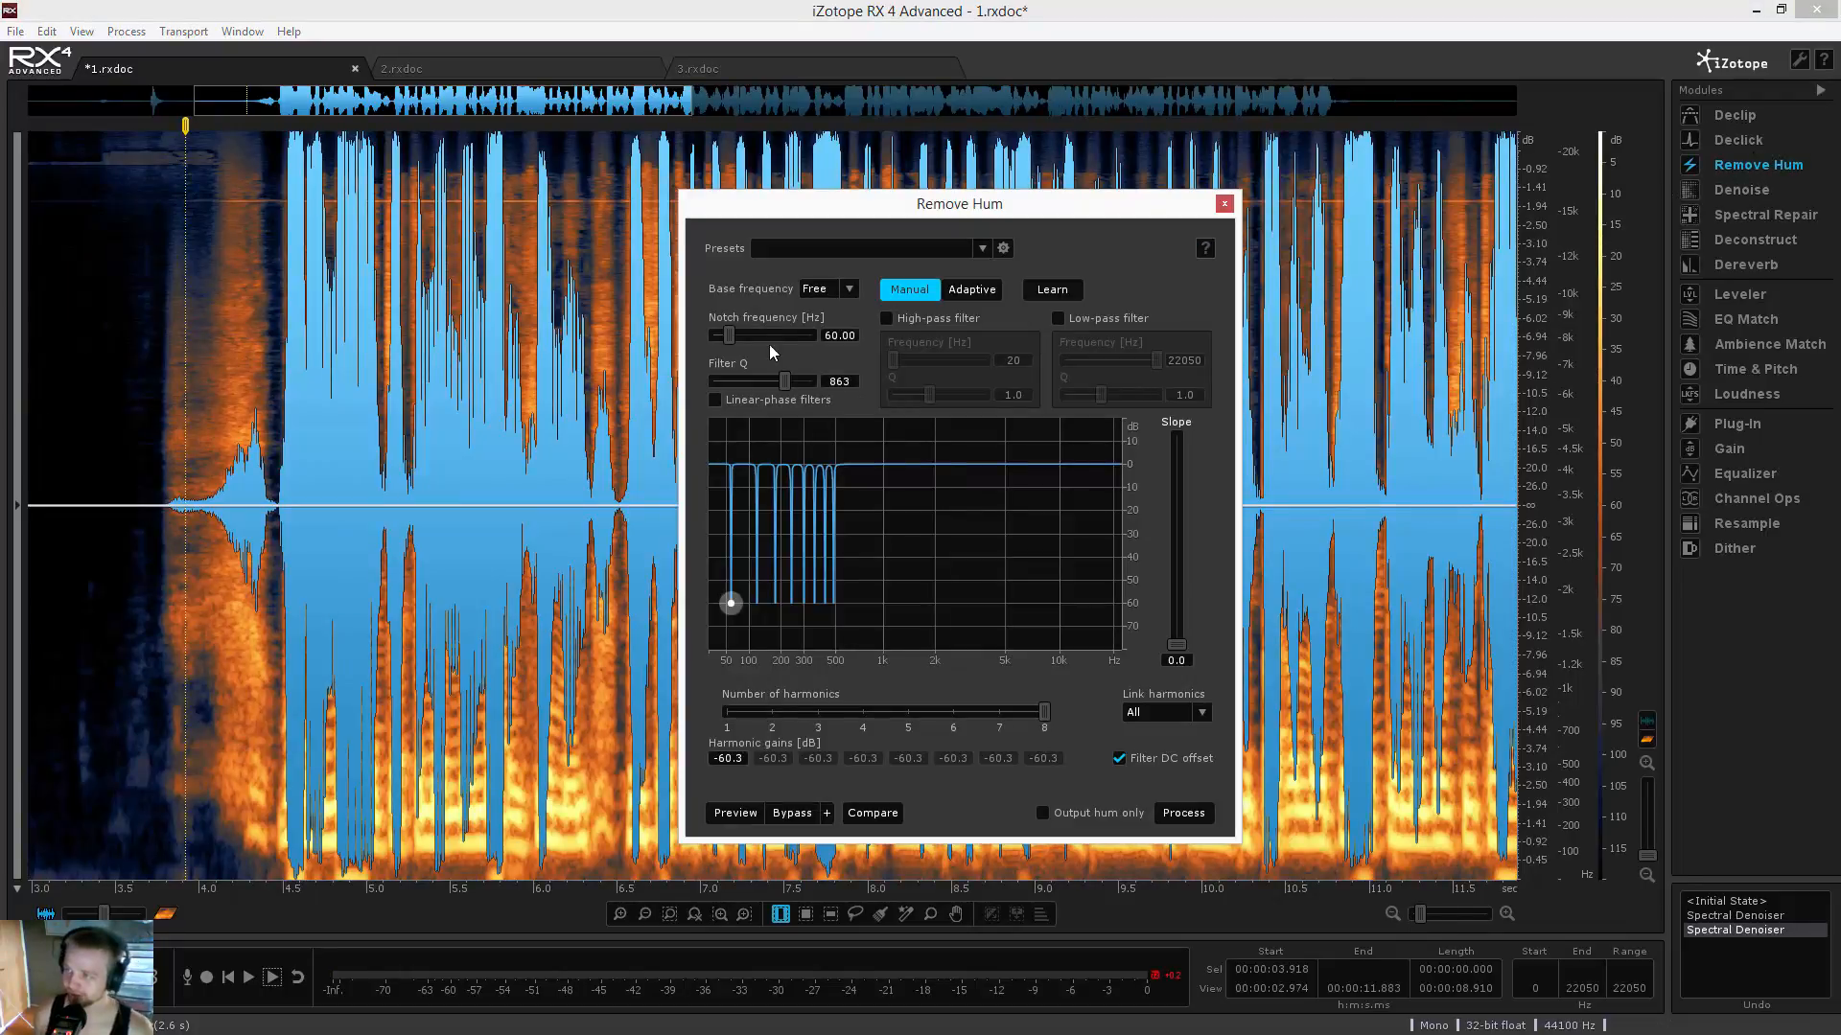
pyautogui.click(831, 295)
pyautogui.click(817, 312)
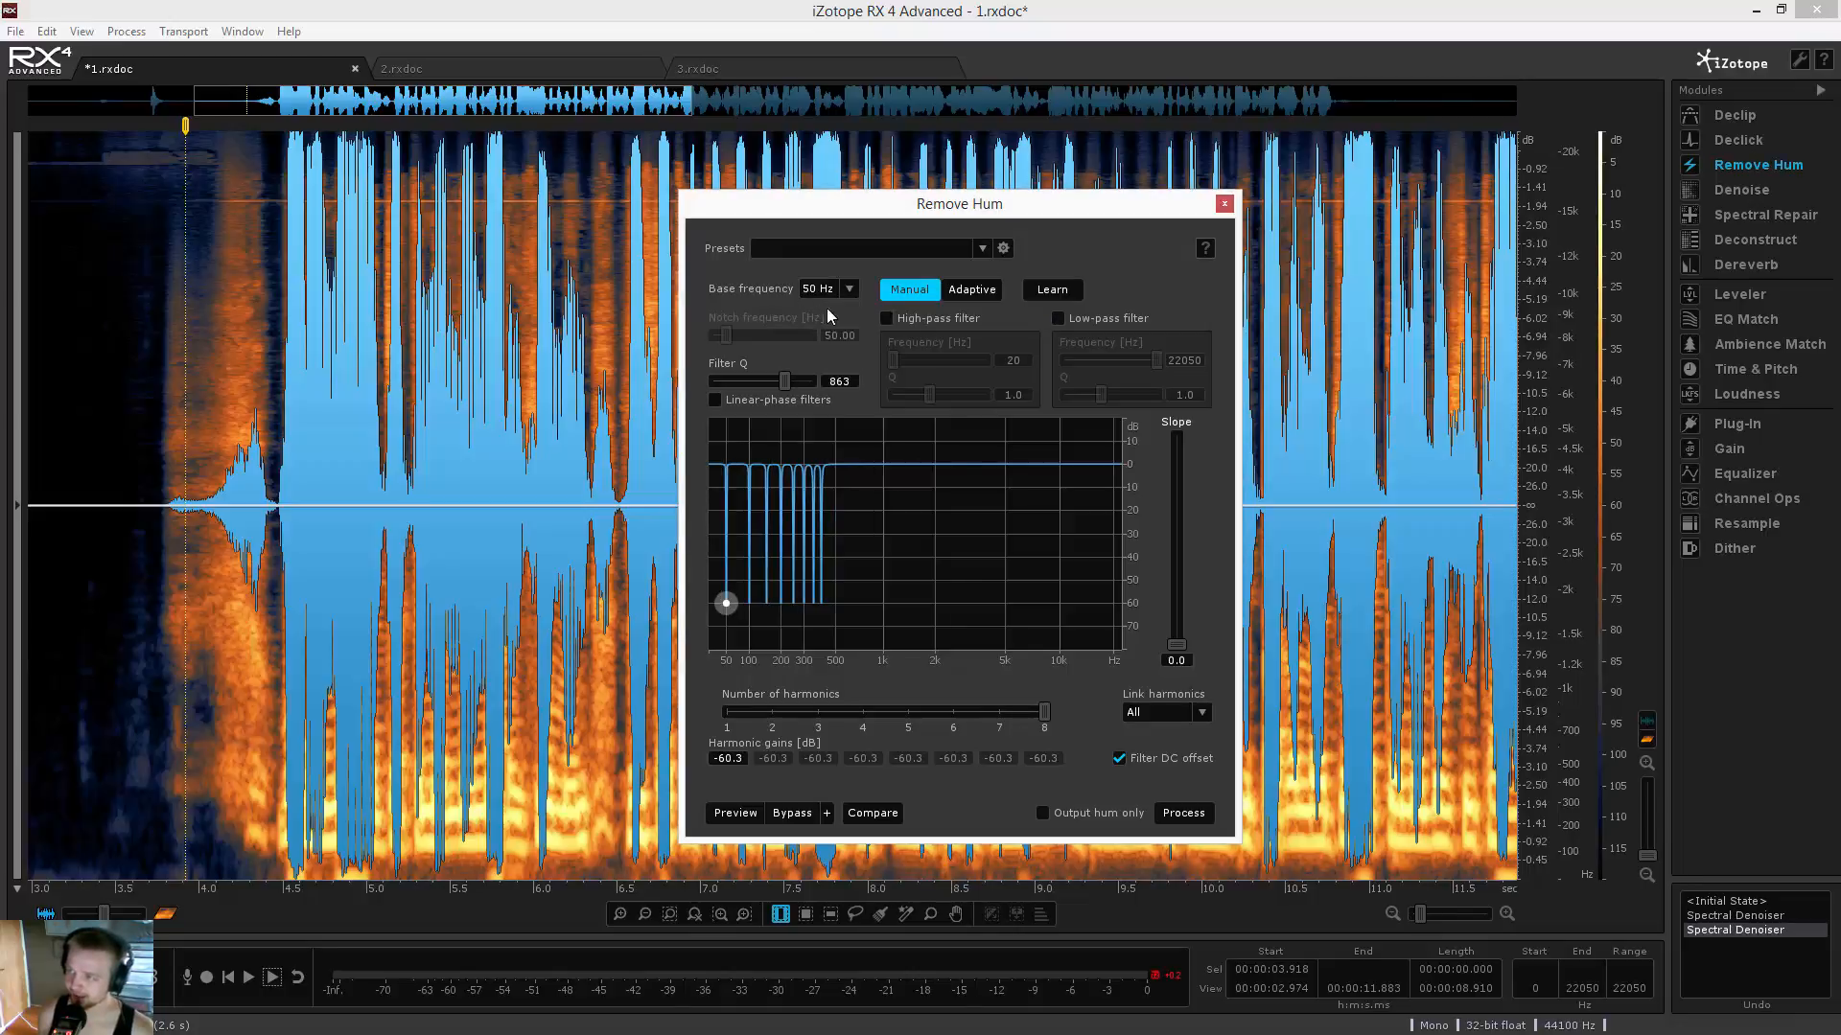
pyautogui.click(830, 290)
pyautogui.click(818, 331)
pyautogui.click(831, 290)
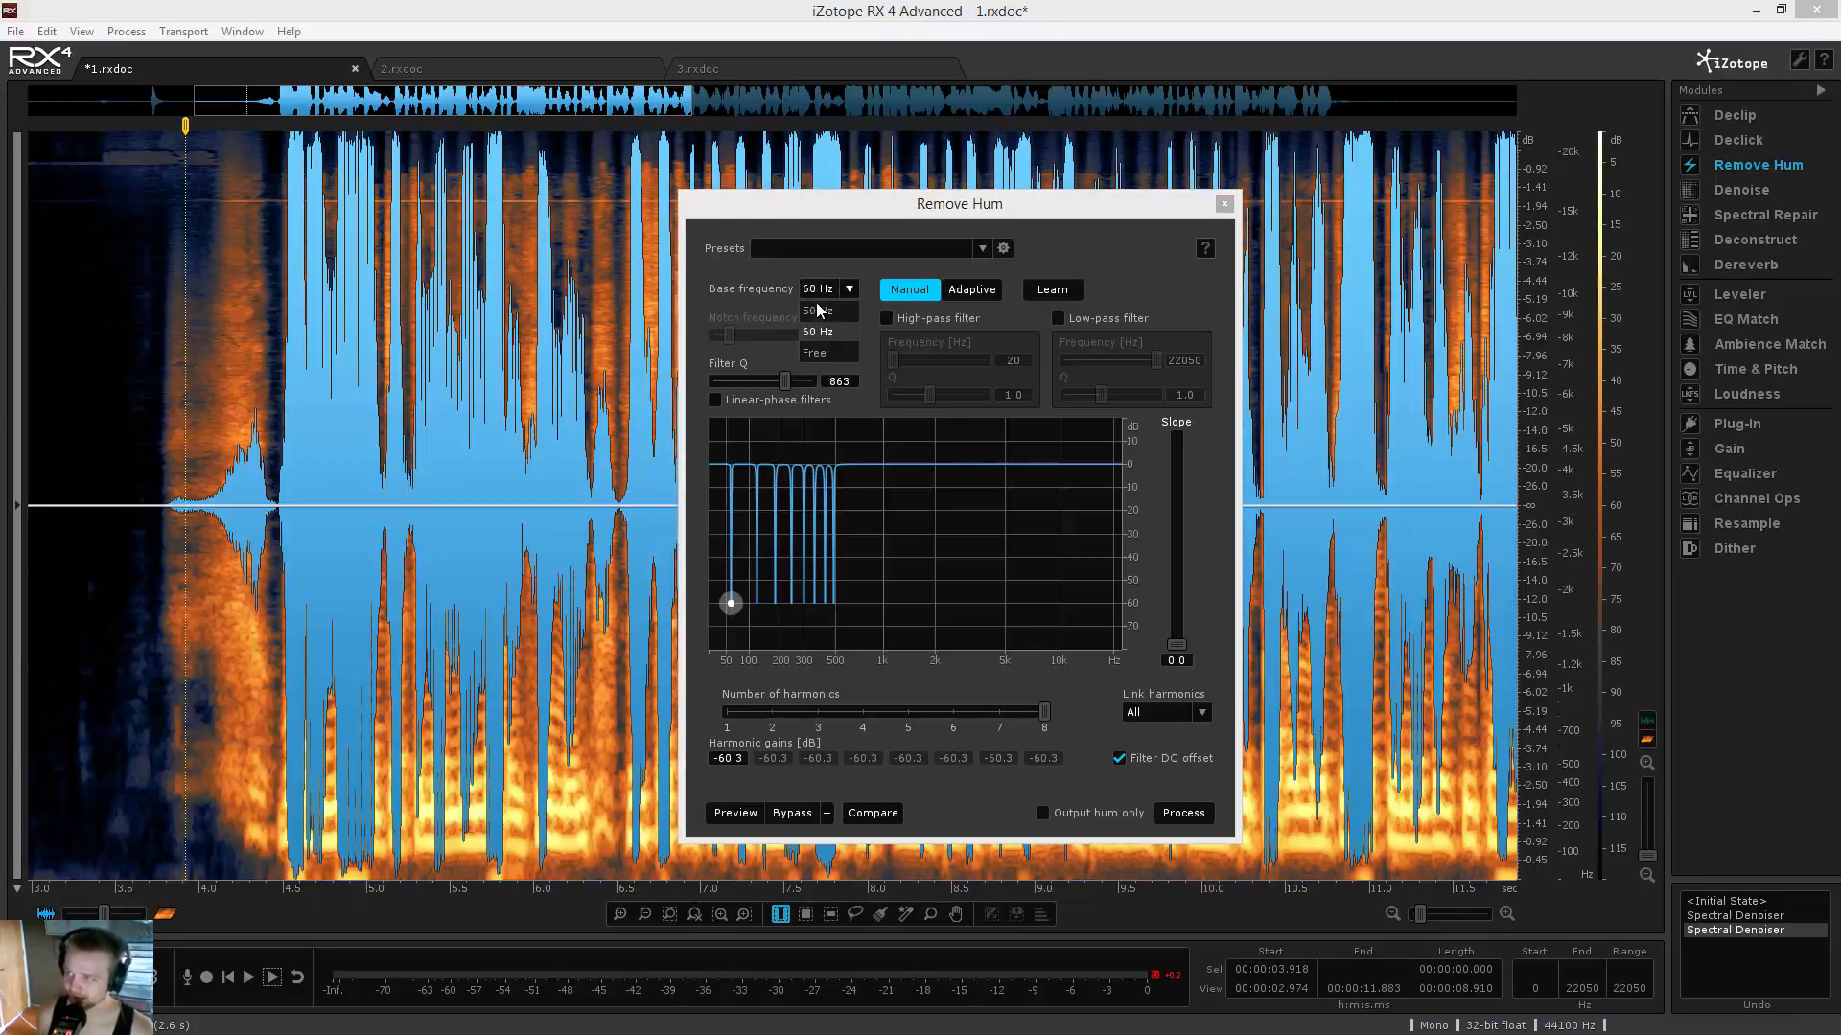
pyautogui.click(818, 312)
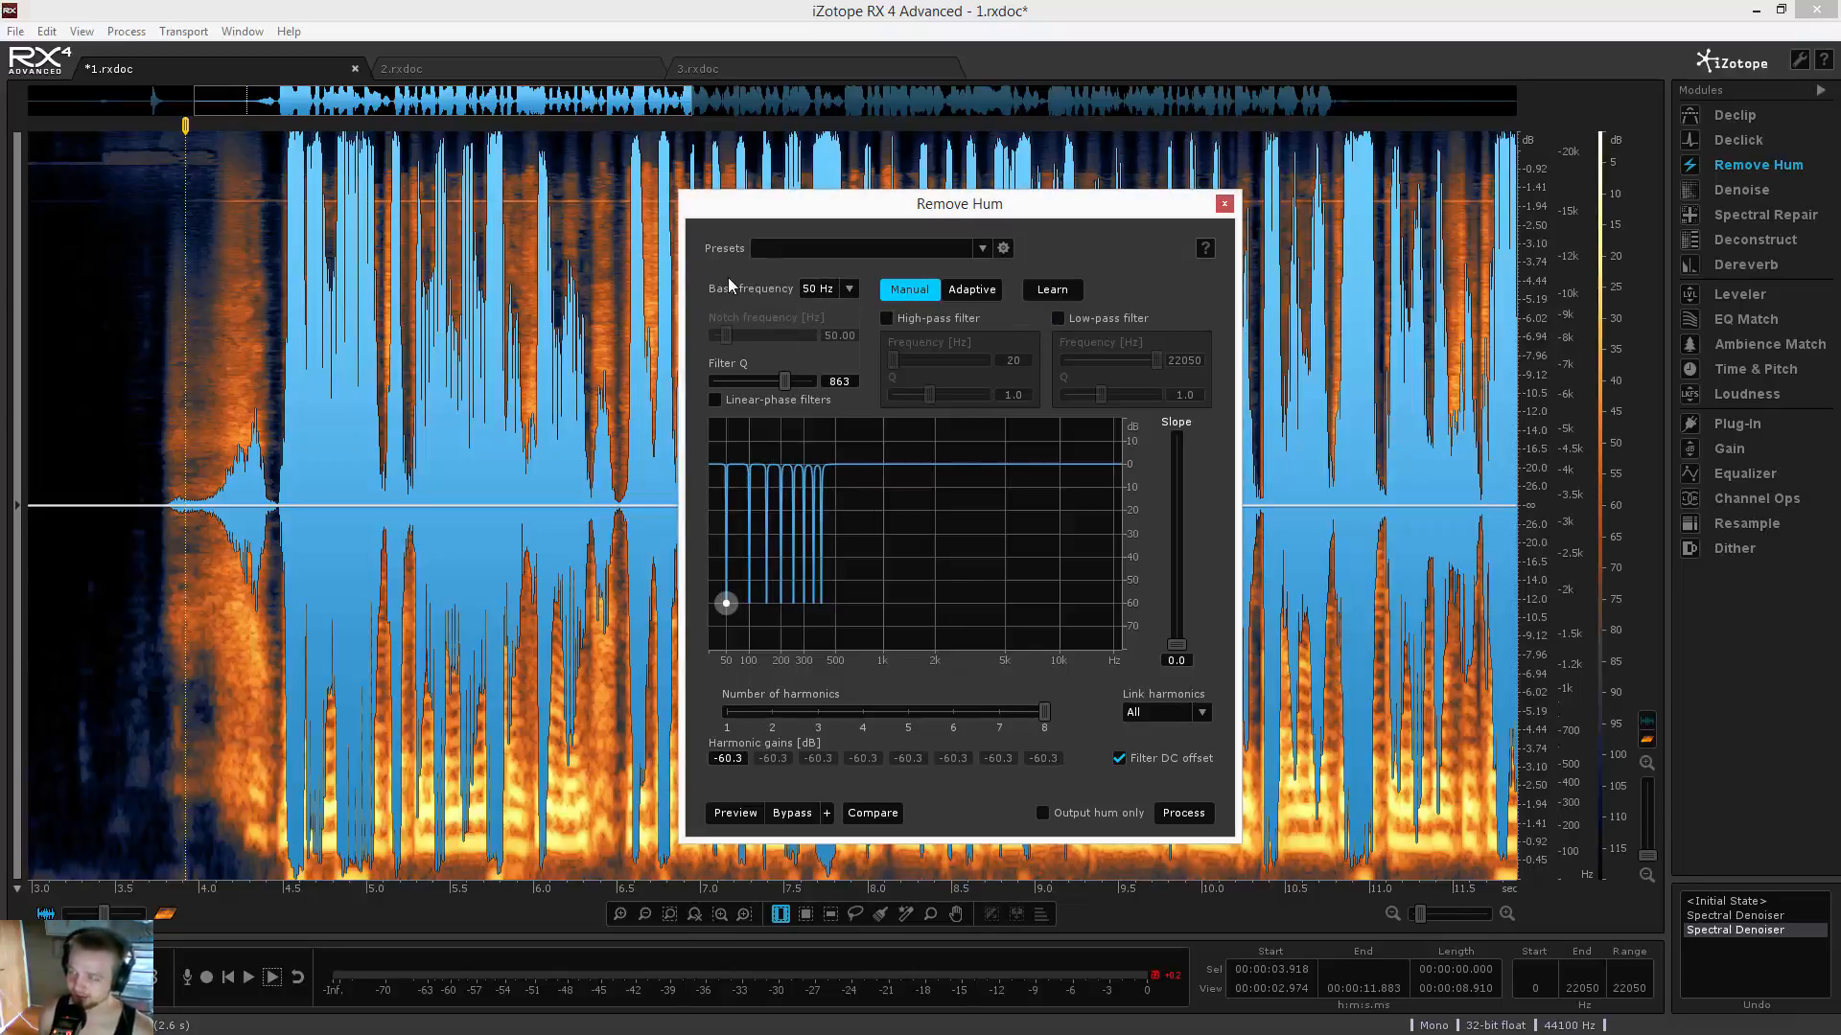
pyautogui.click(834, 288)
pyautogui.click(817, 336)
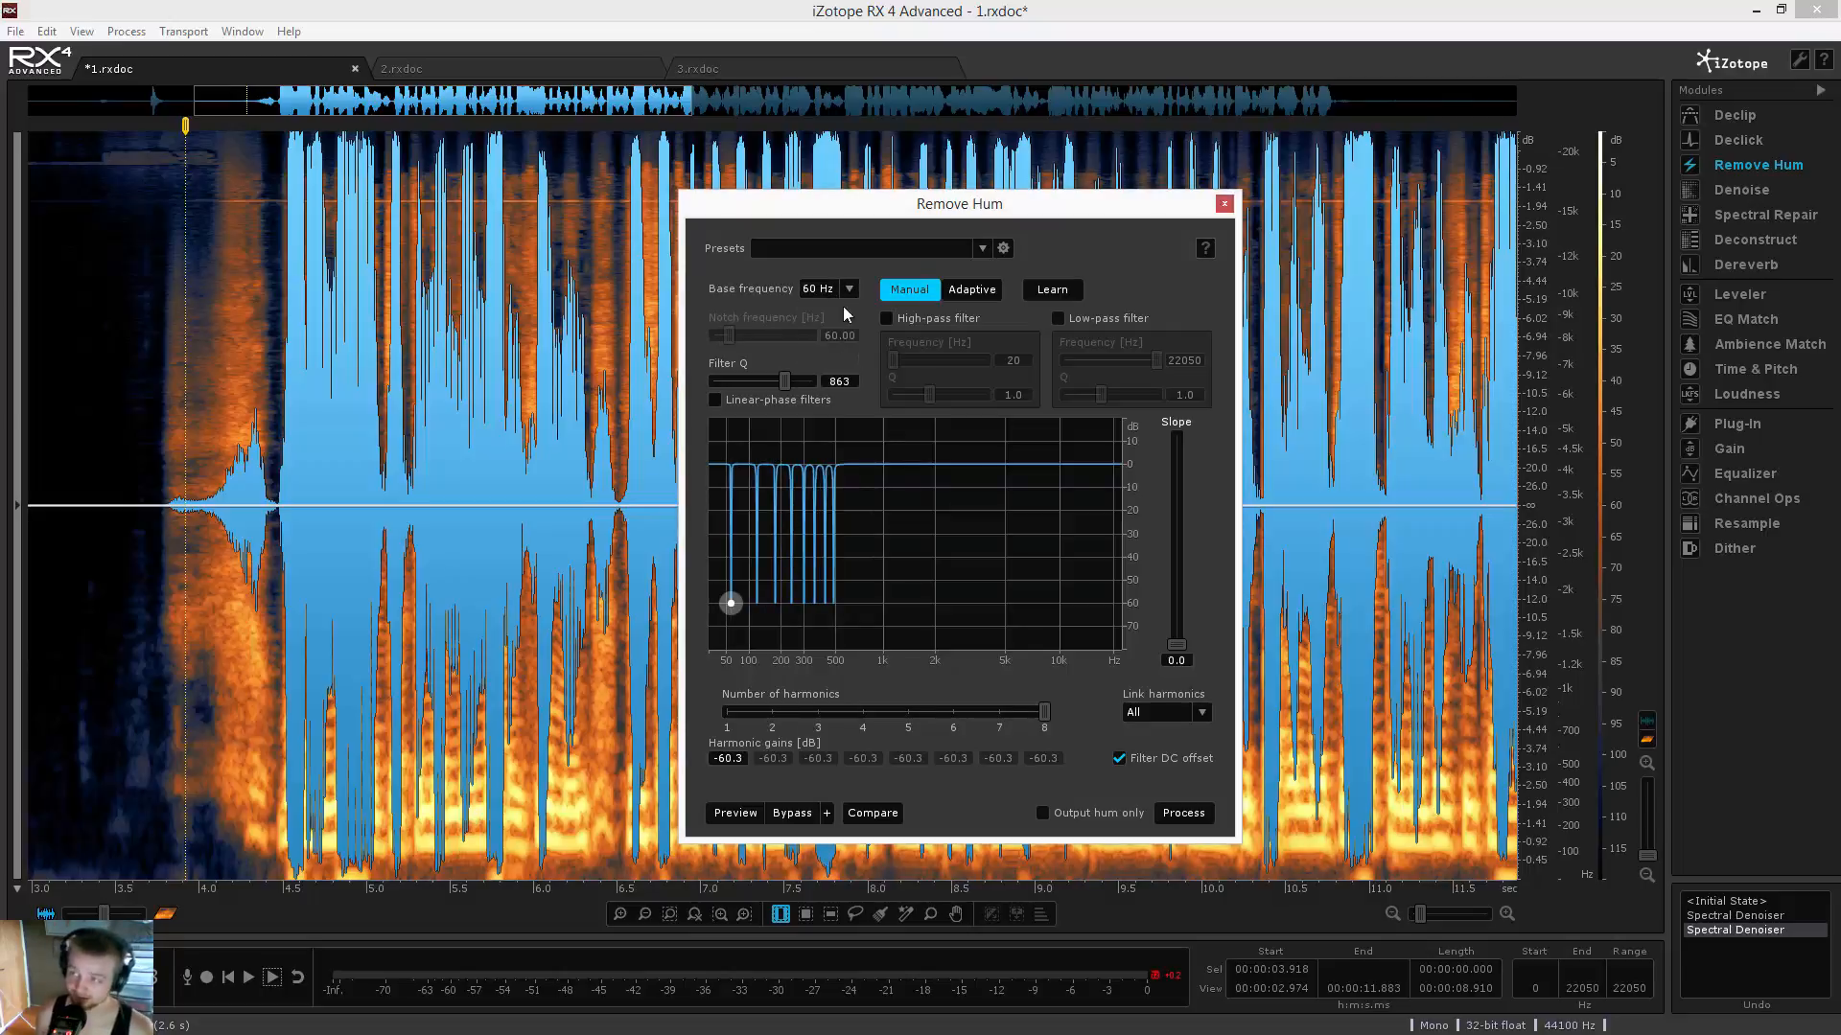
pyautogui.click(830, 290)
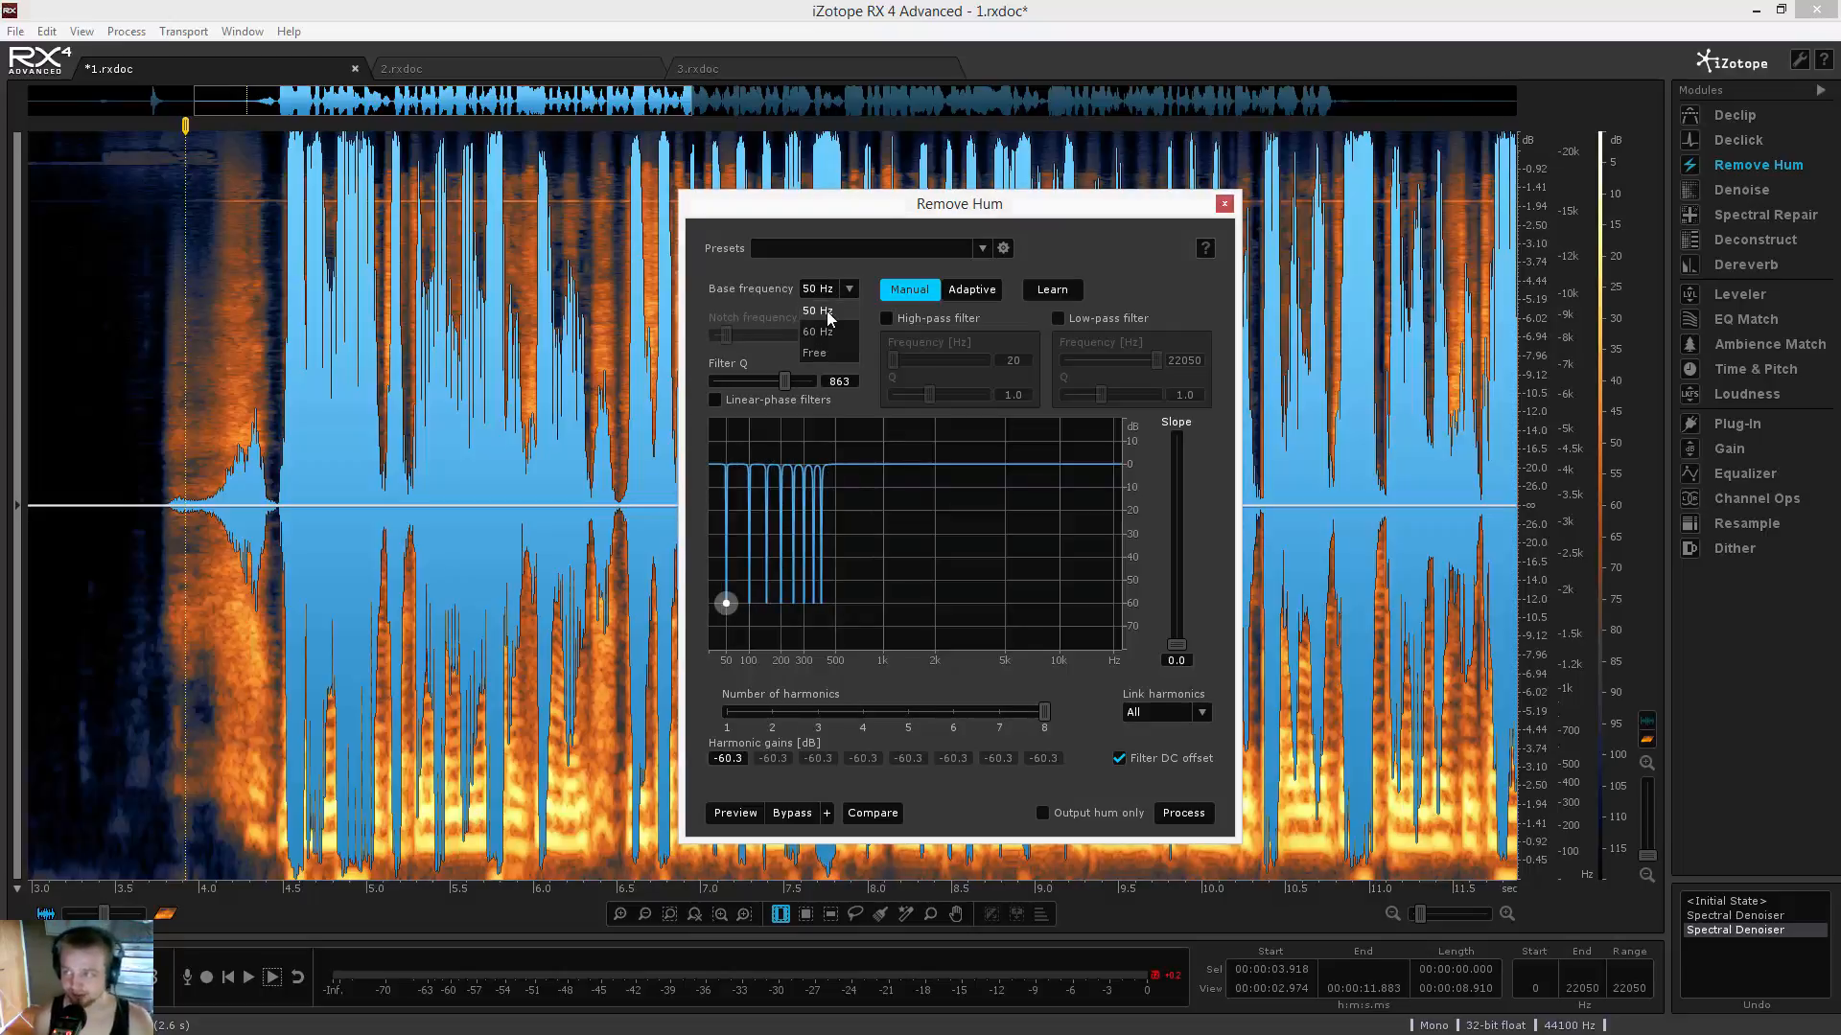
pyautogui.click(818, 311)
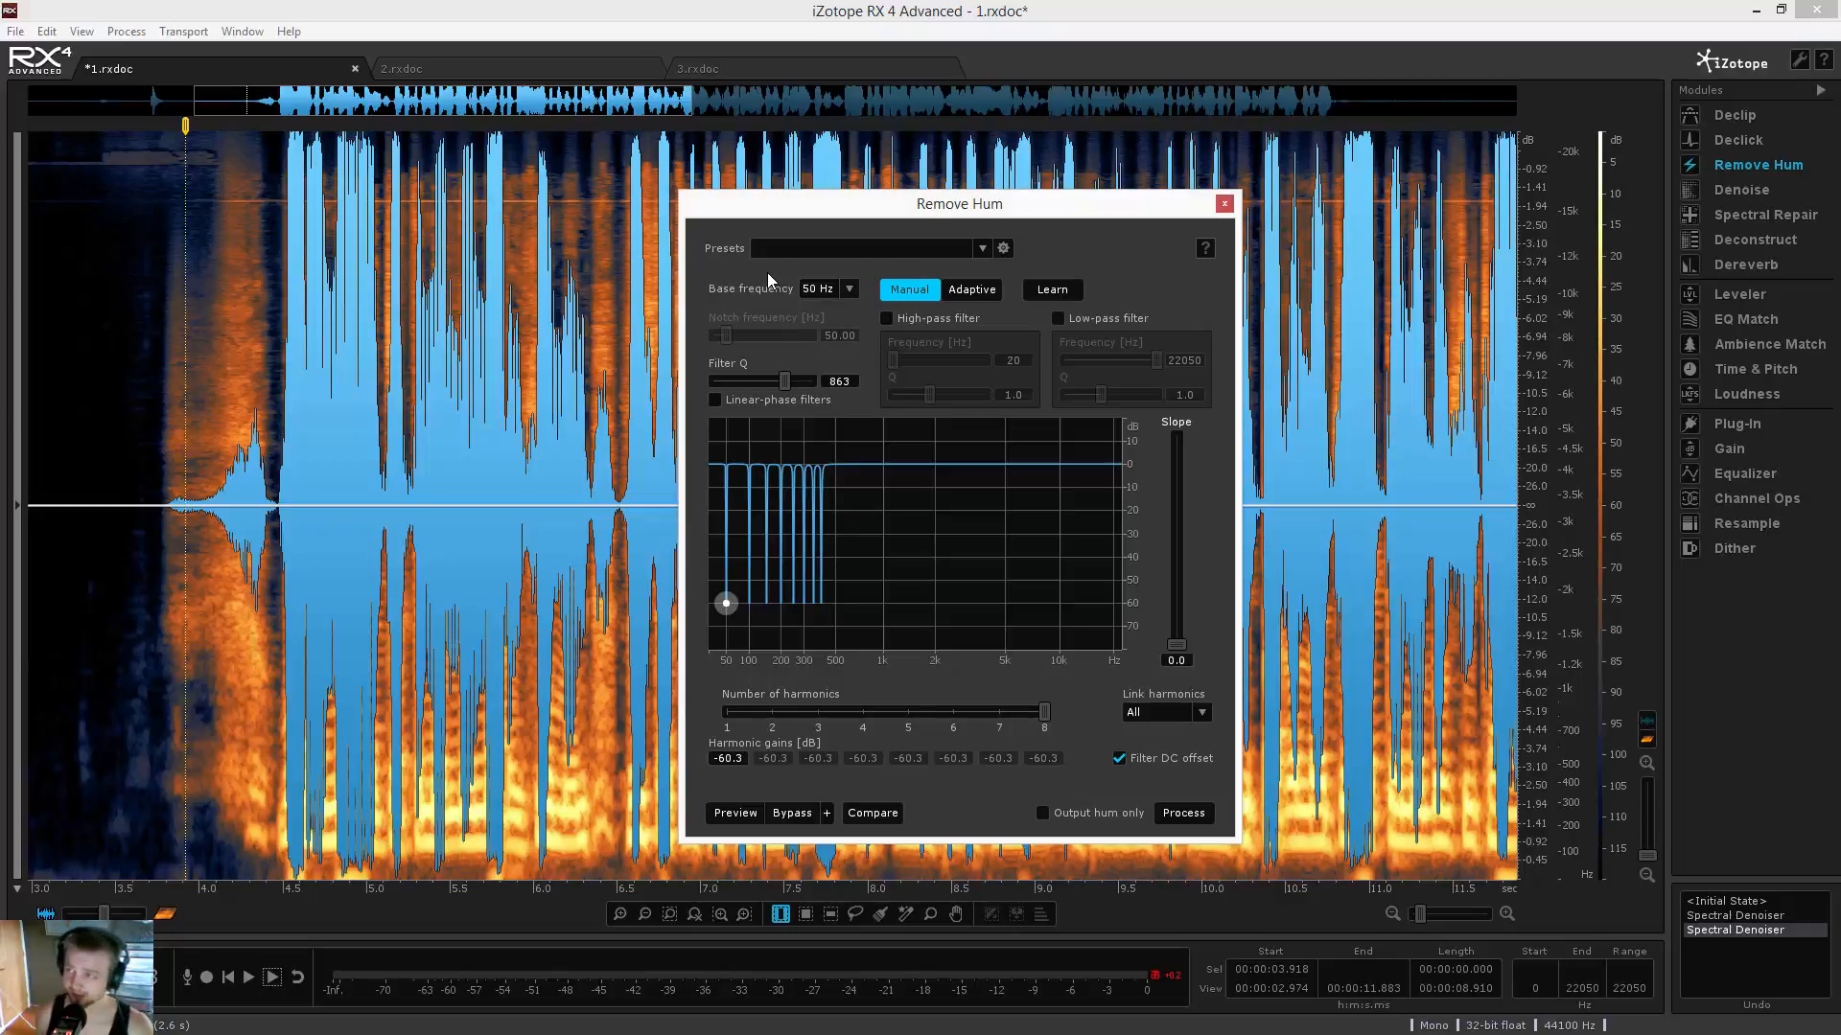
pyautogui.click(831, 290)
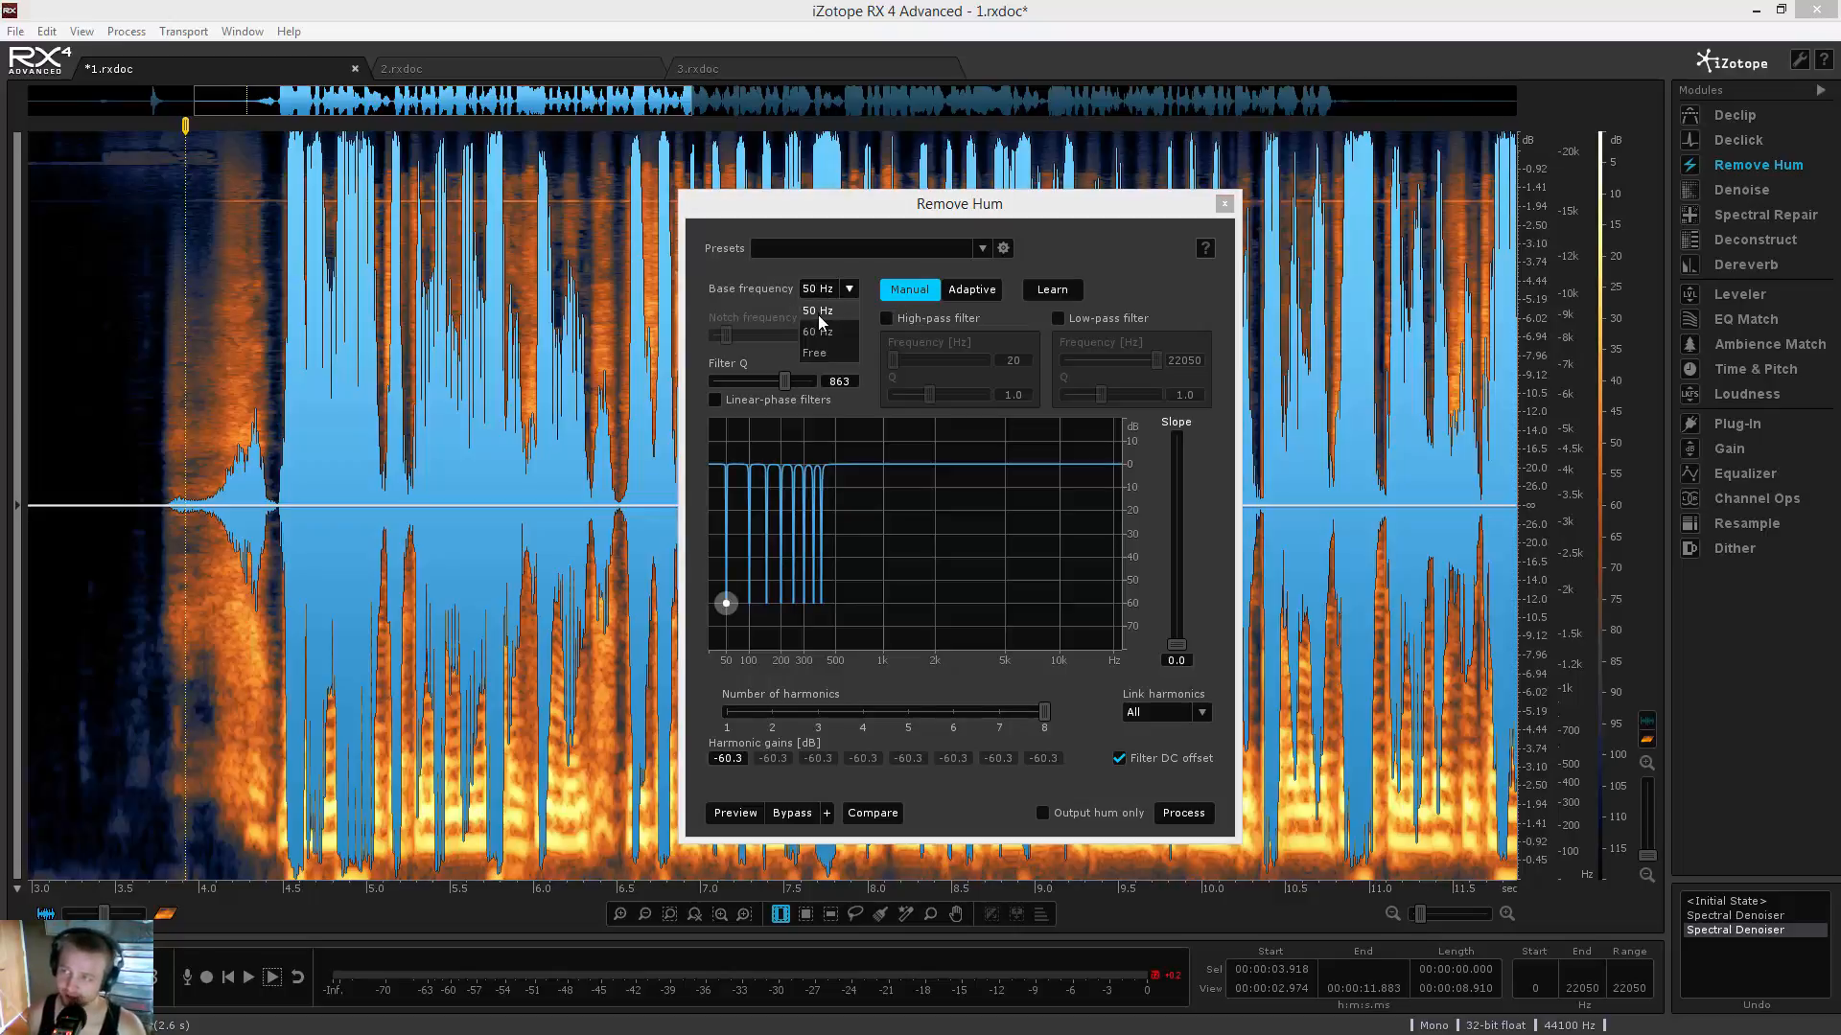
pyautogui.click(828, 332)
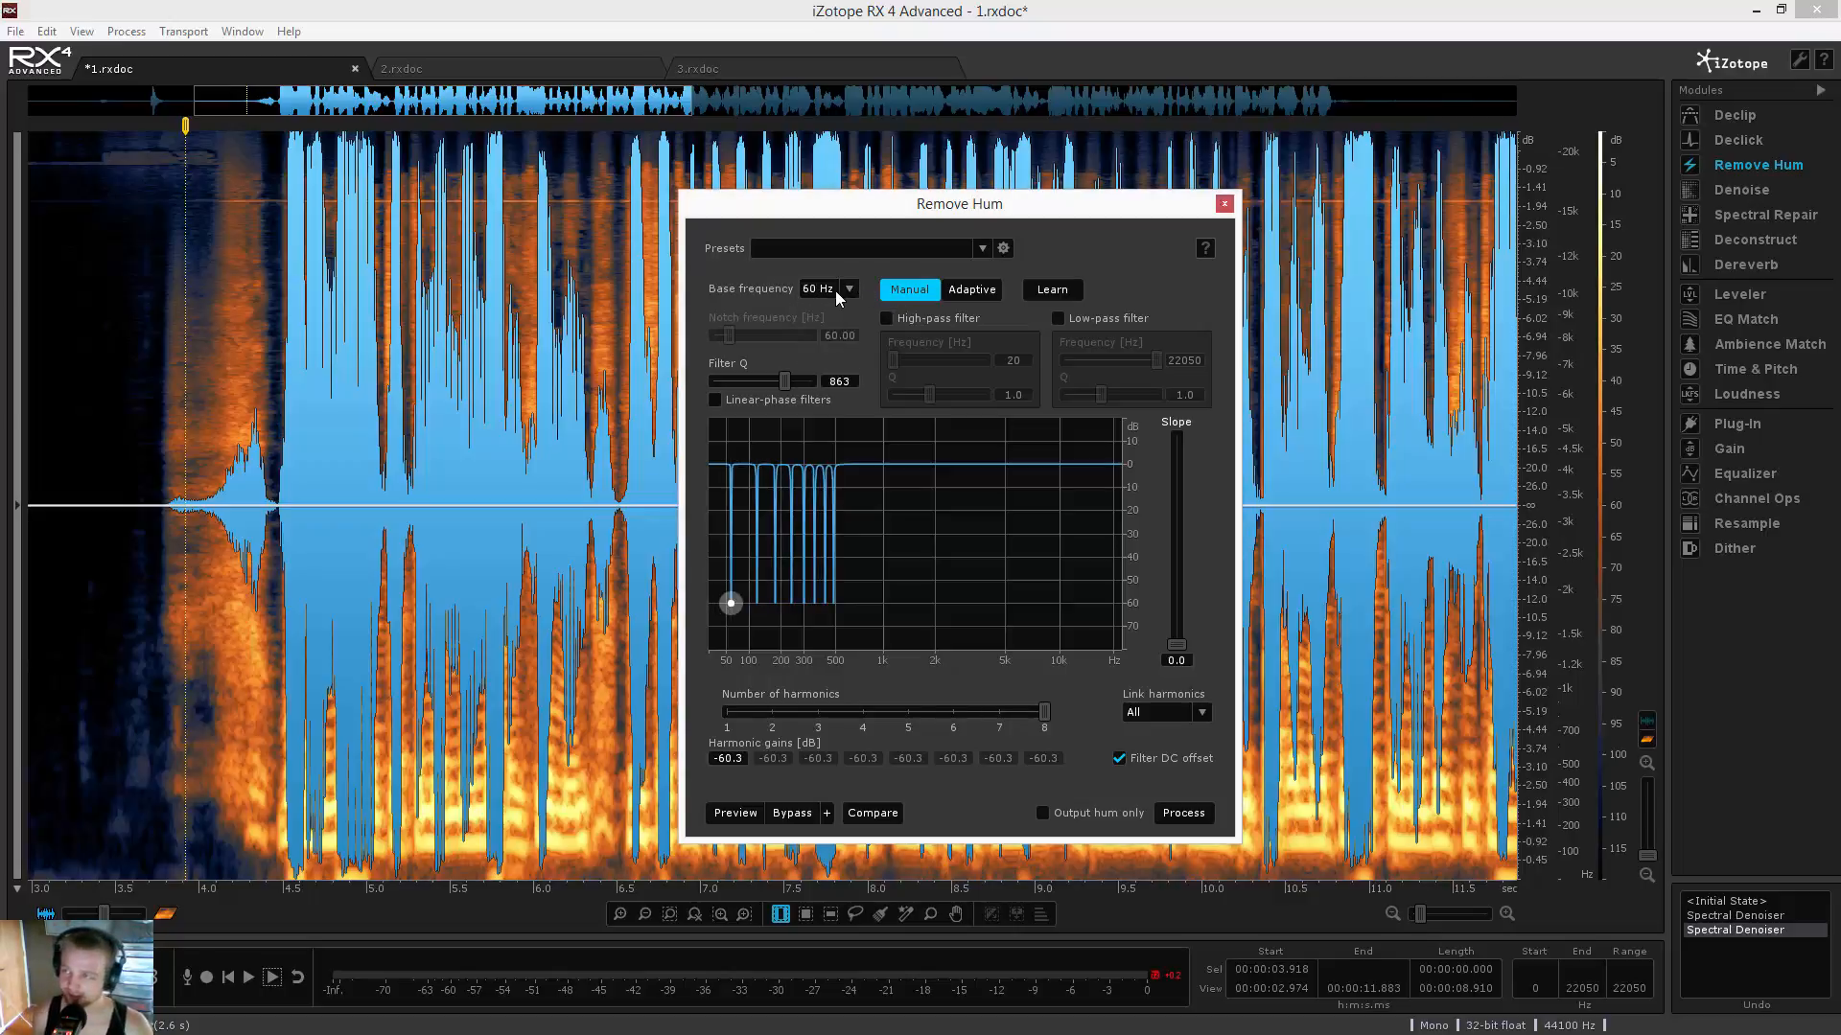
pyautogui.click(836, 291)
pyautogui.click(818, 310)
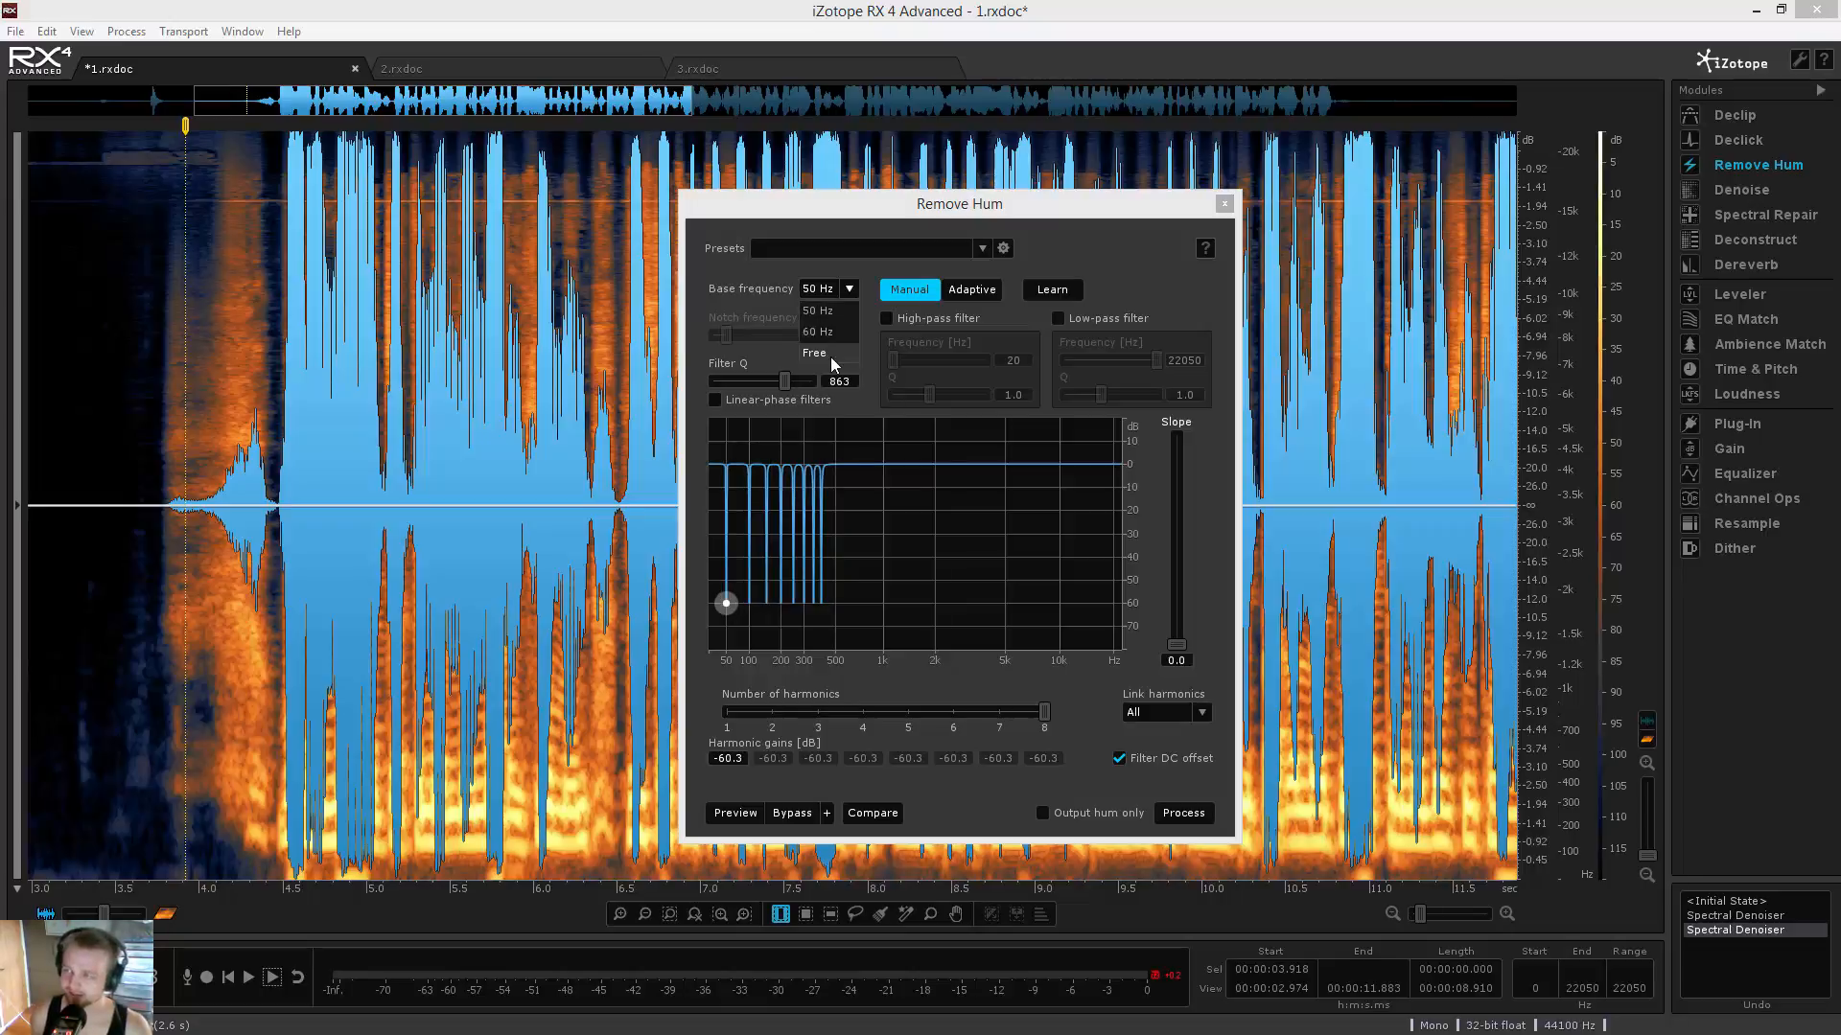
pyautogui.click(782, 290)
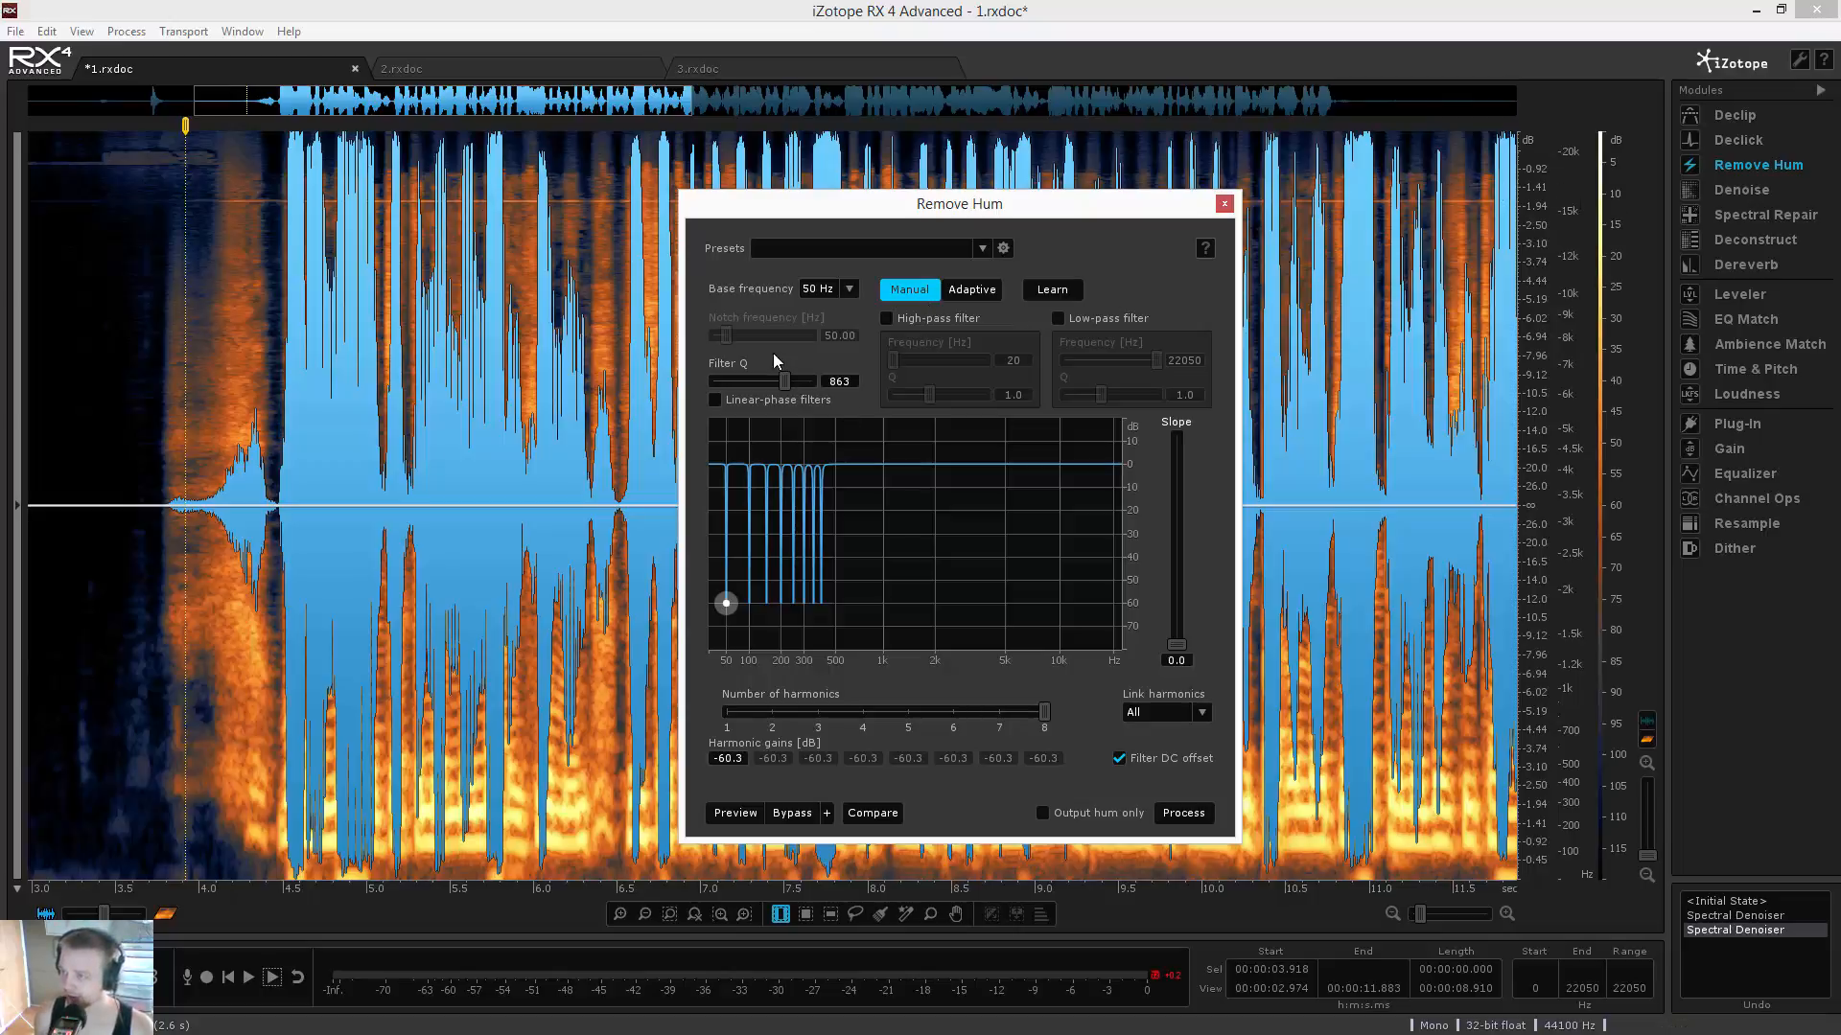
# Switch the hum removal's base frequency to Free and raise the notch frequency to about 5212 Hz
pyautogui.click(816, 293)
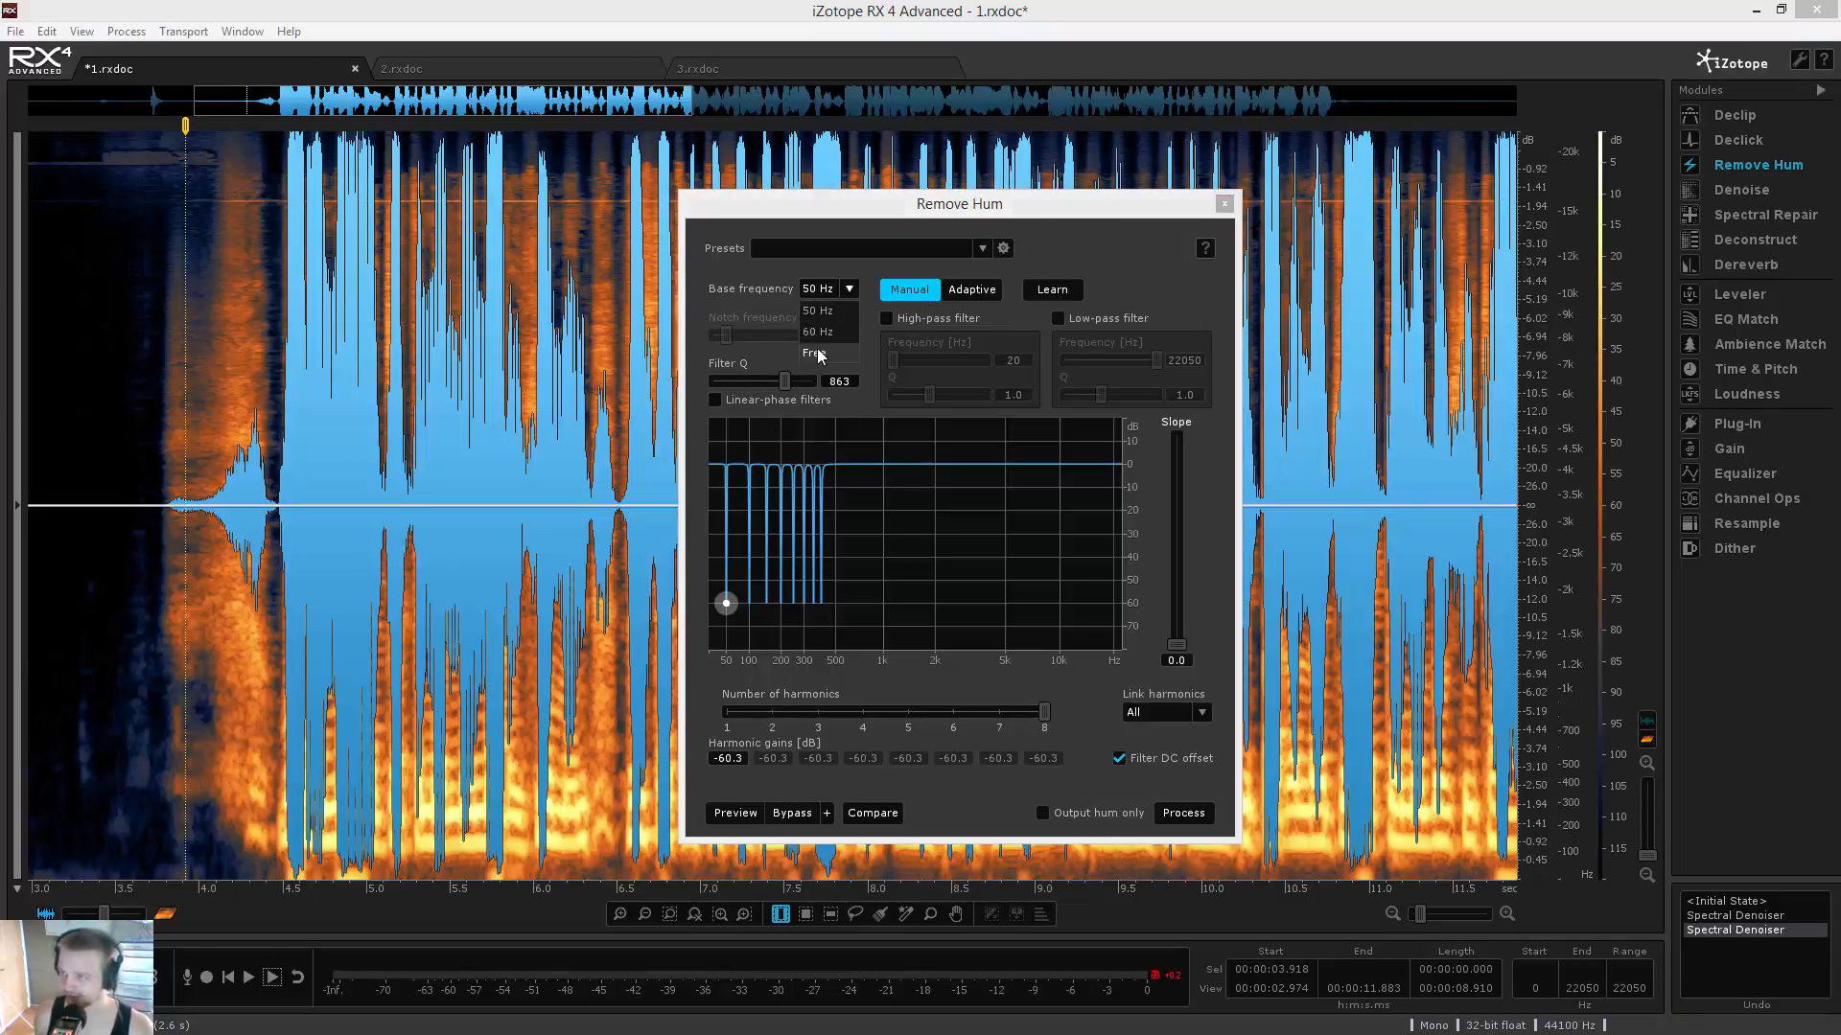
pyautogui.click(808, 356)
pyautogui.moveTo(730, 335); pyautogui.dragTo(837, 335)
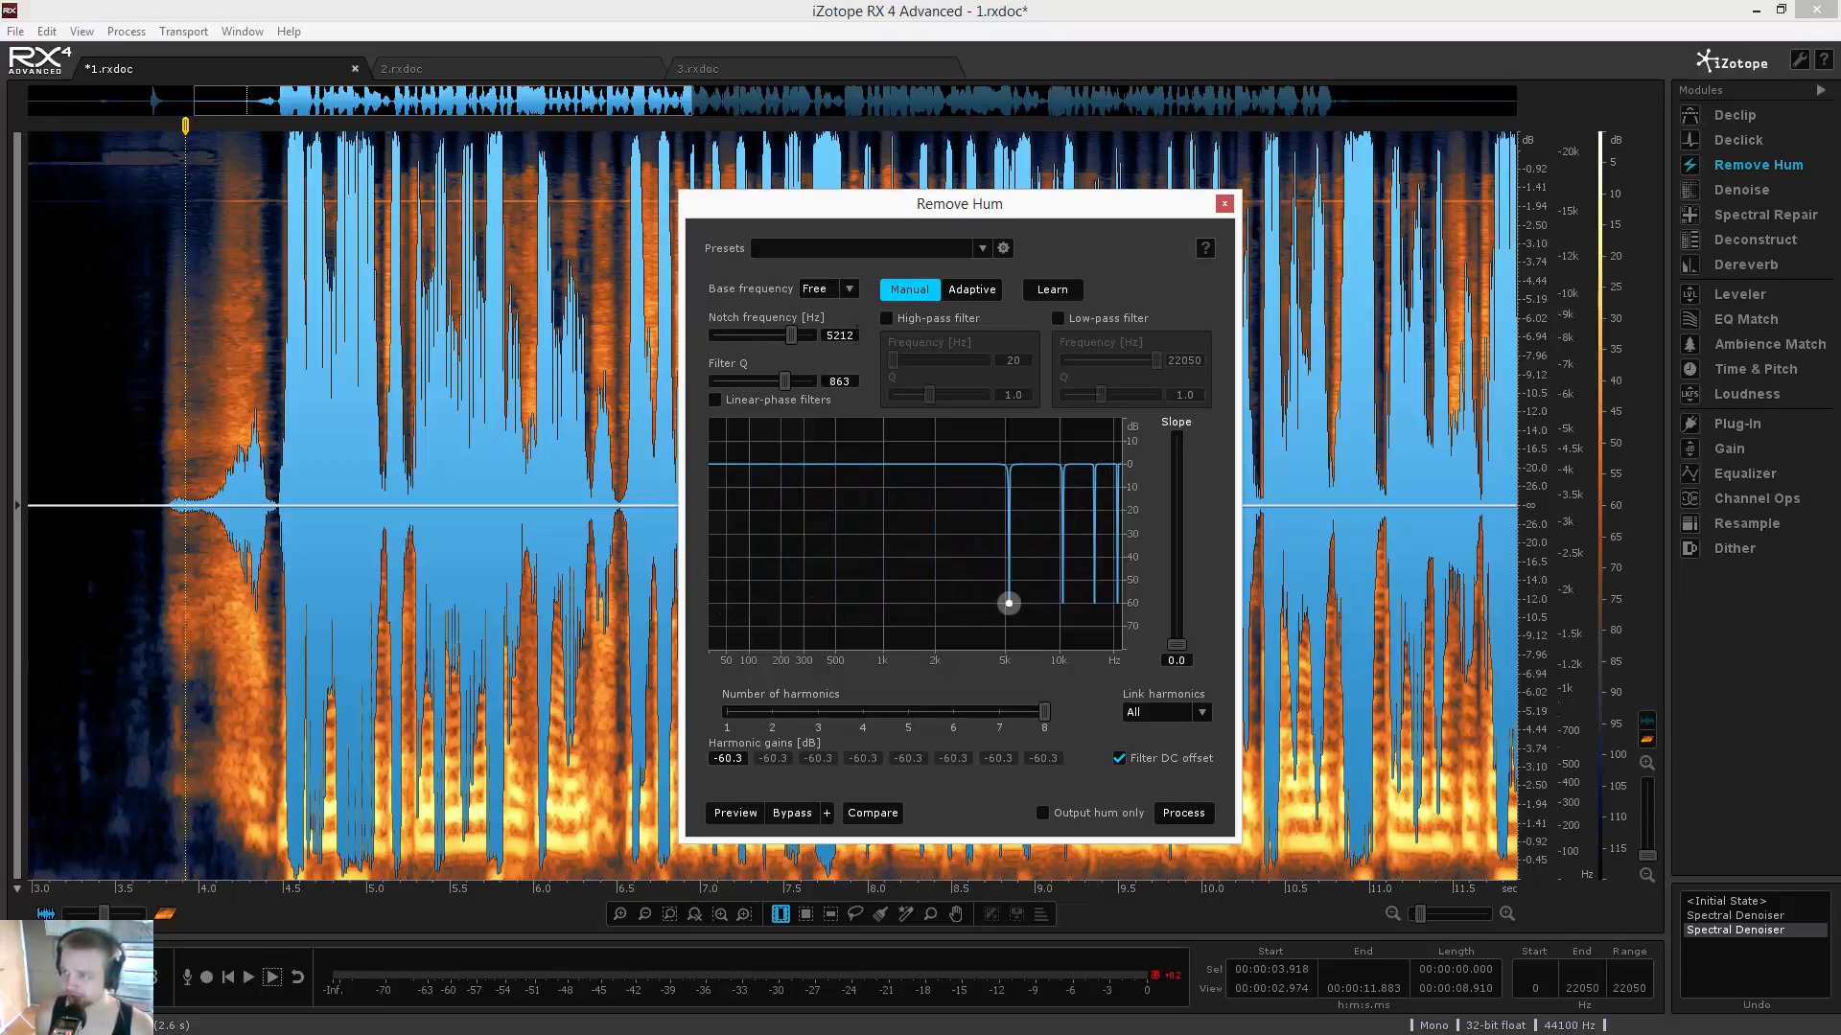
# Find the frequency of the thin horizontal noise line in the spectrogram and set the notch frequency to 15767 Hz
pyautogui.click(246, 288)
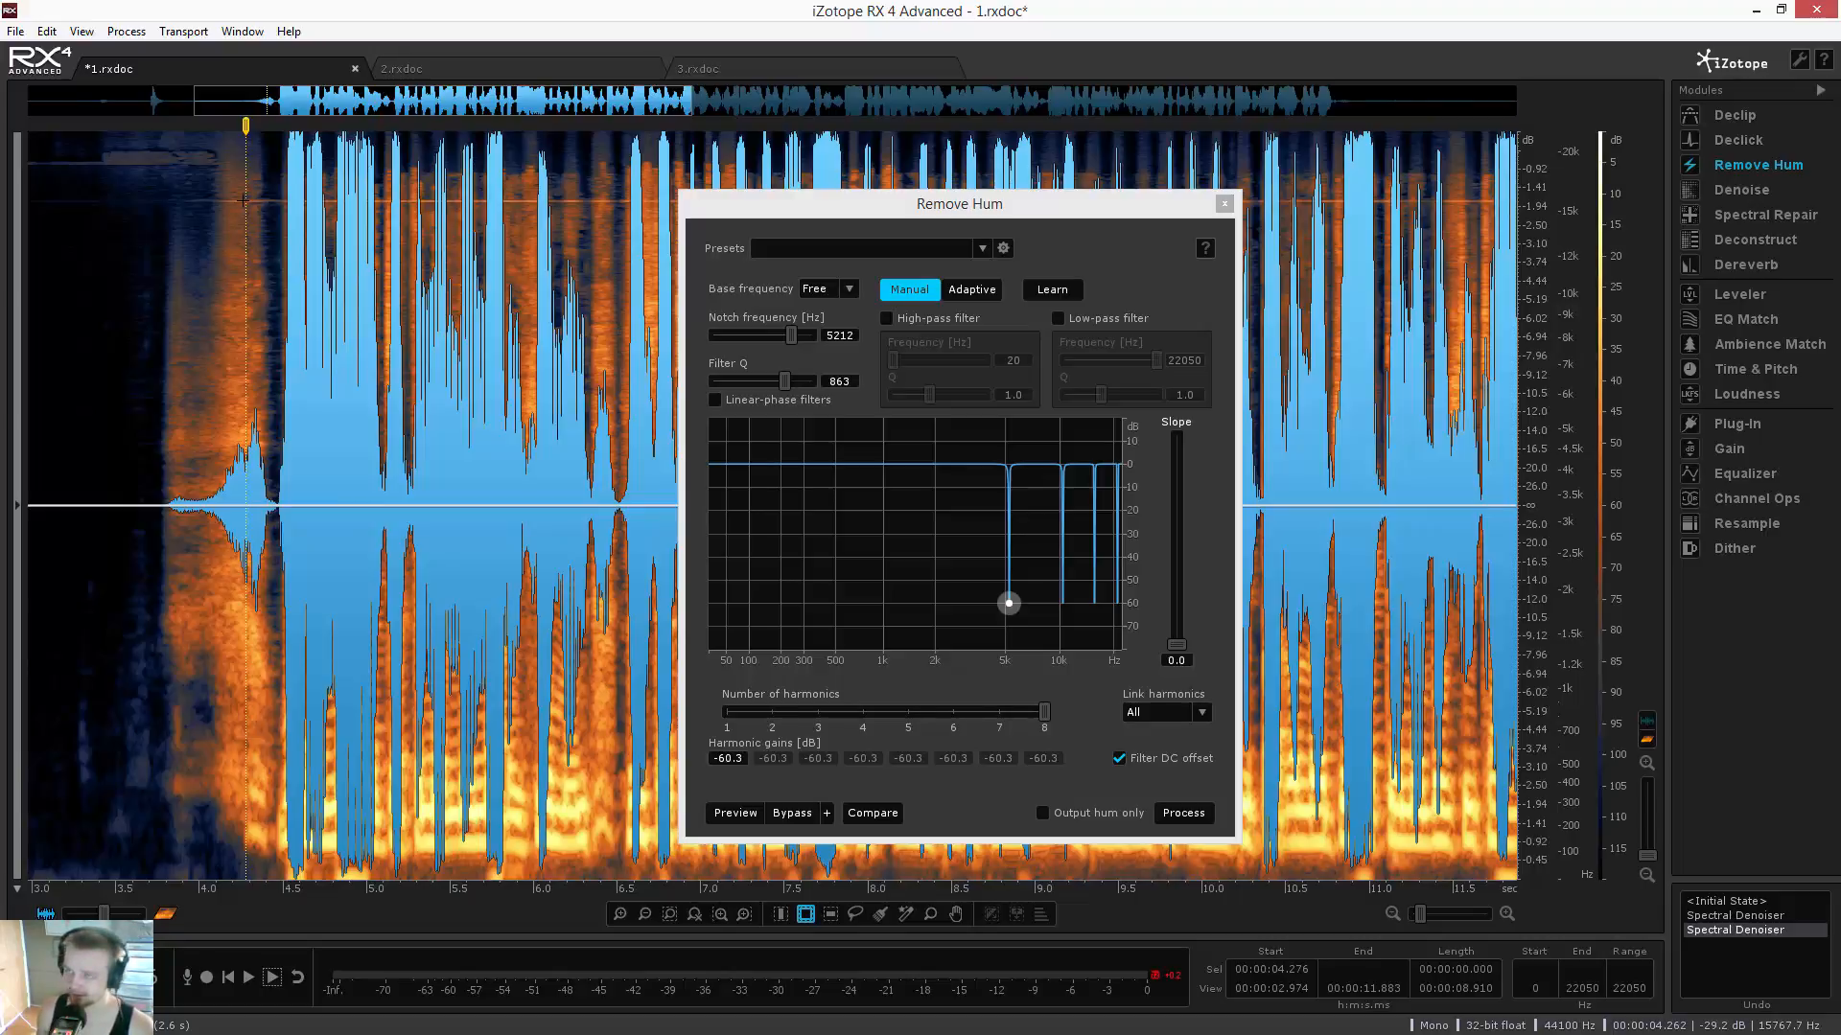
pyautogui.doubleClick(830, 334)
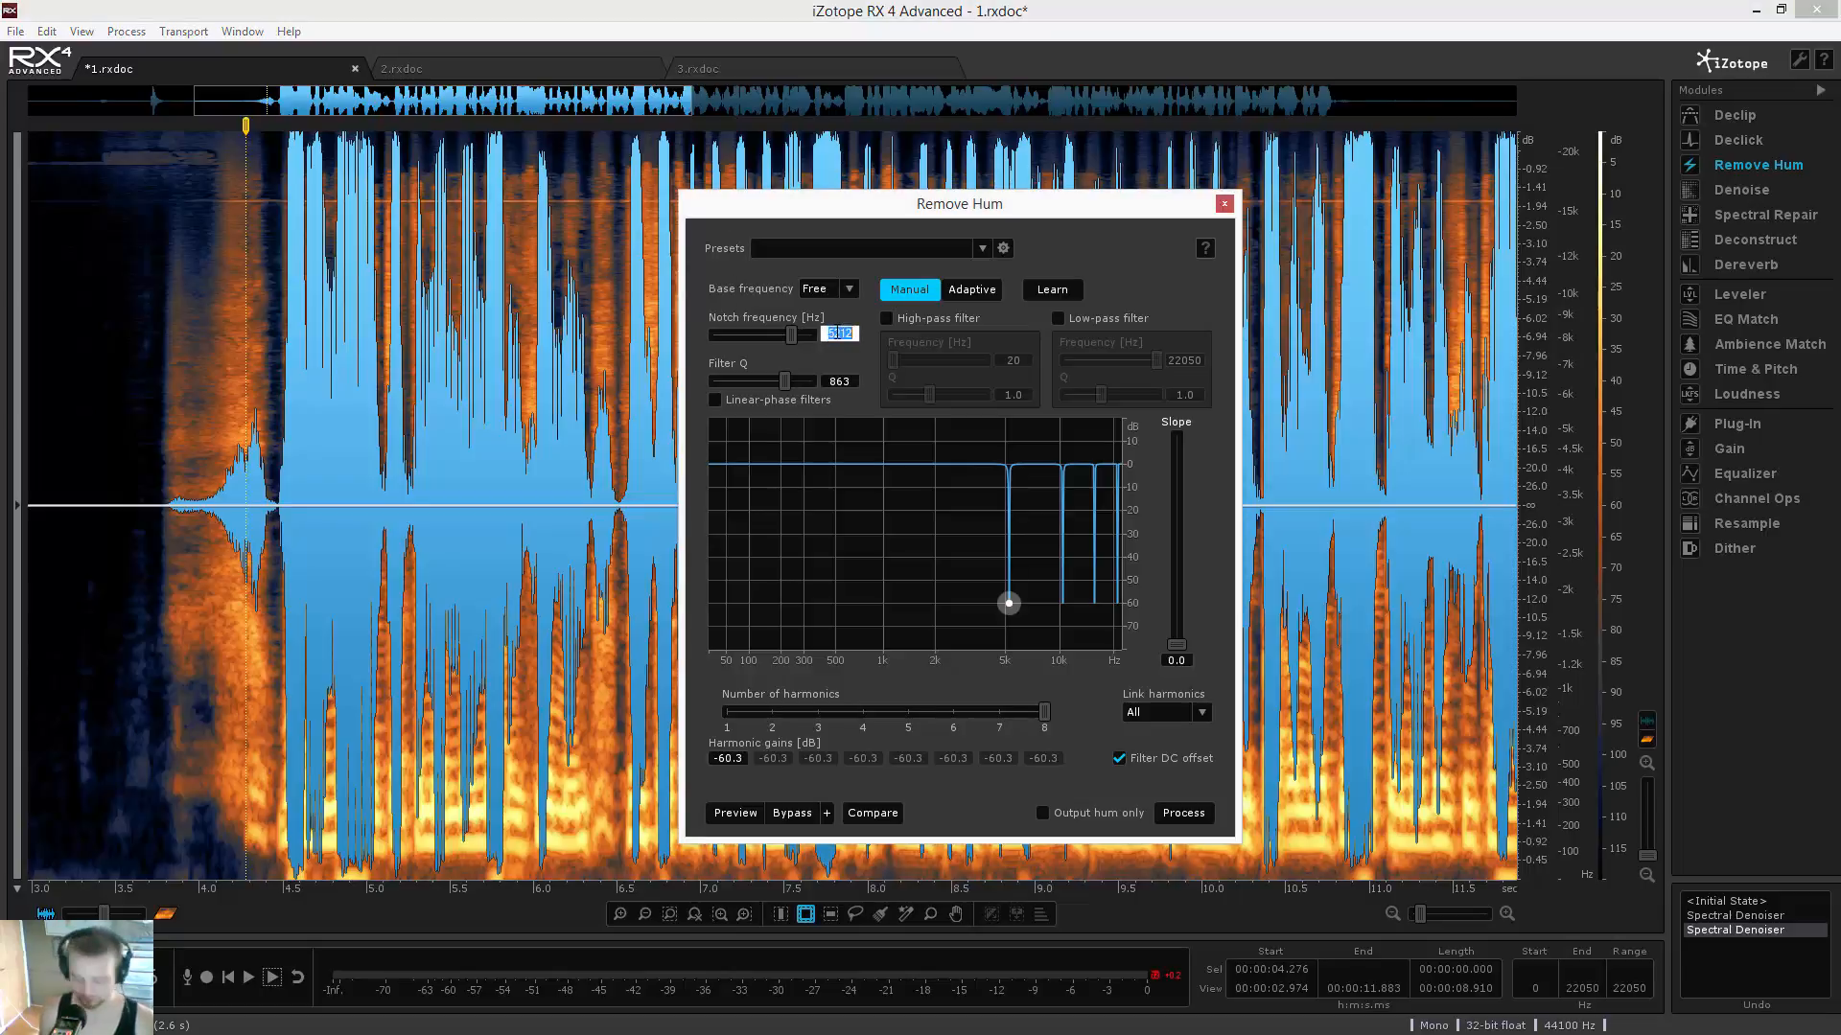
pyautogui.press('BackSpace')
pyautogui.write('15')
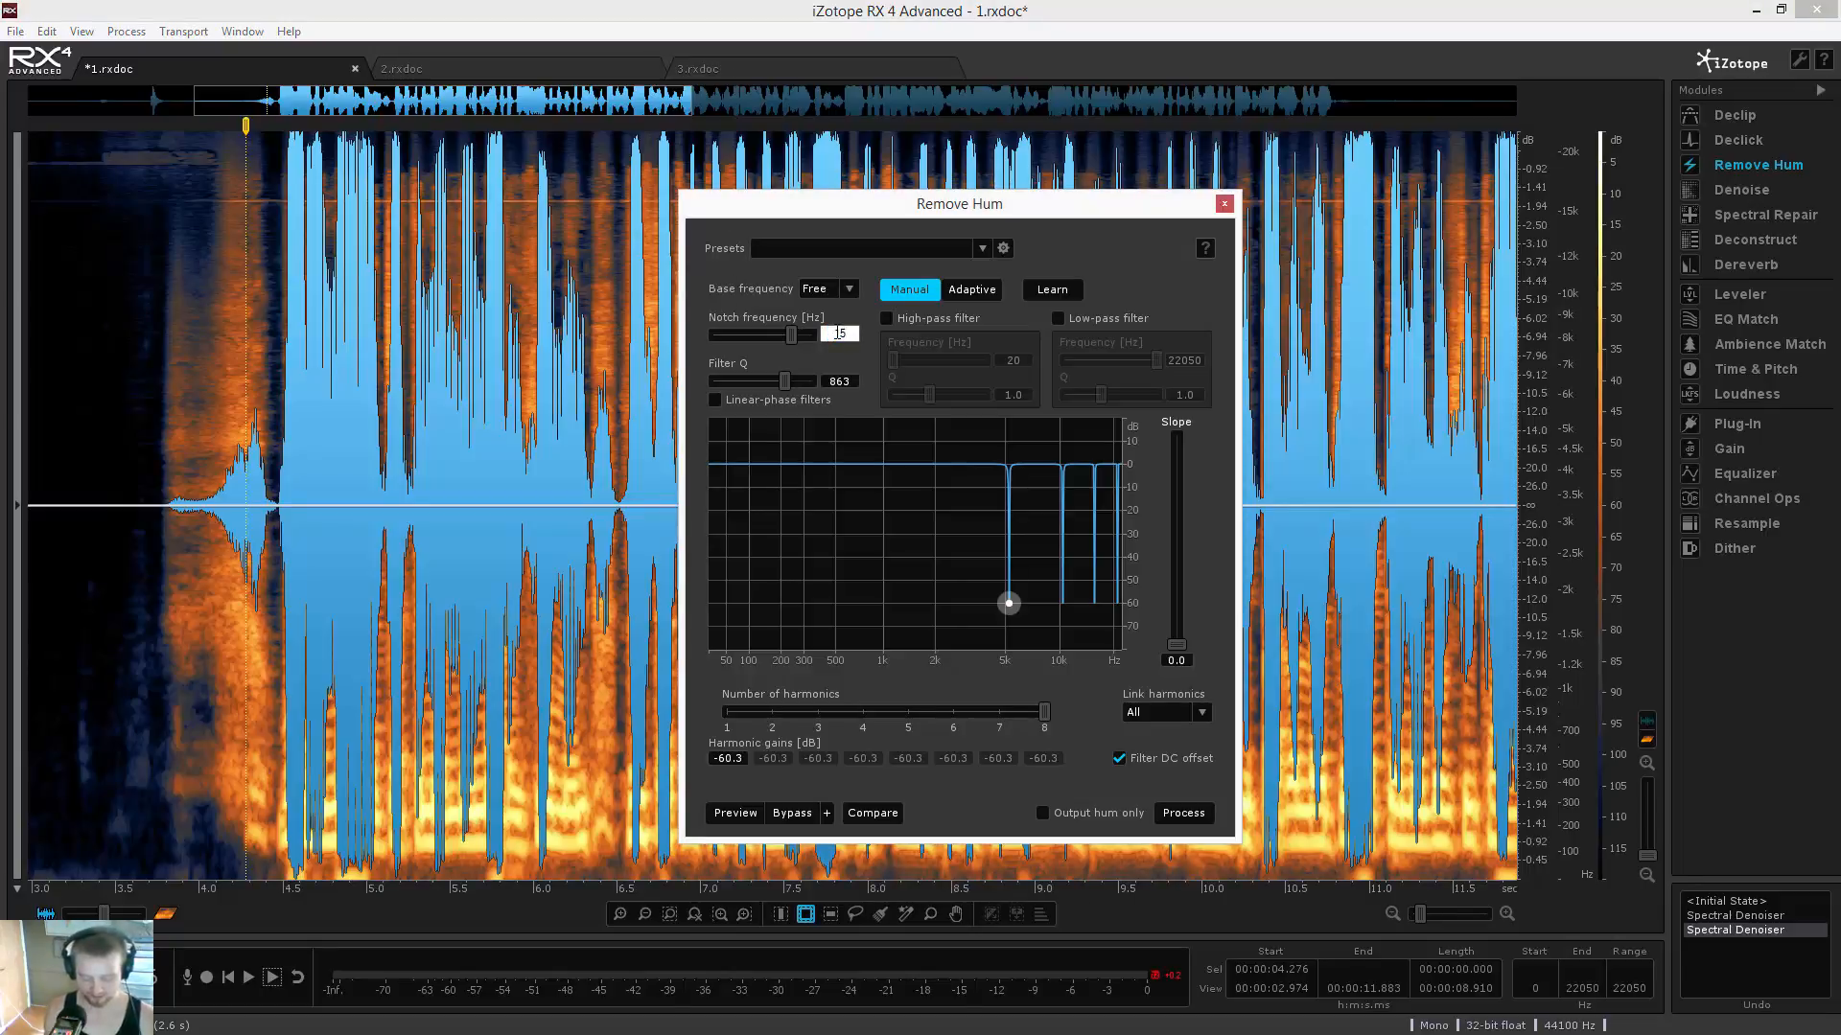
pyautogui.write('767')
pyautogui.press('Return')
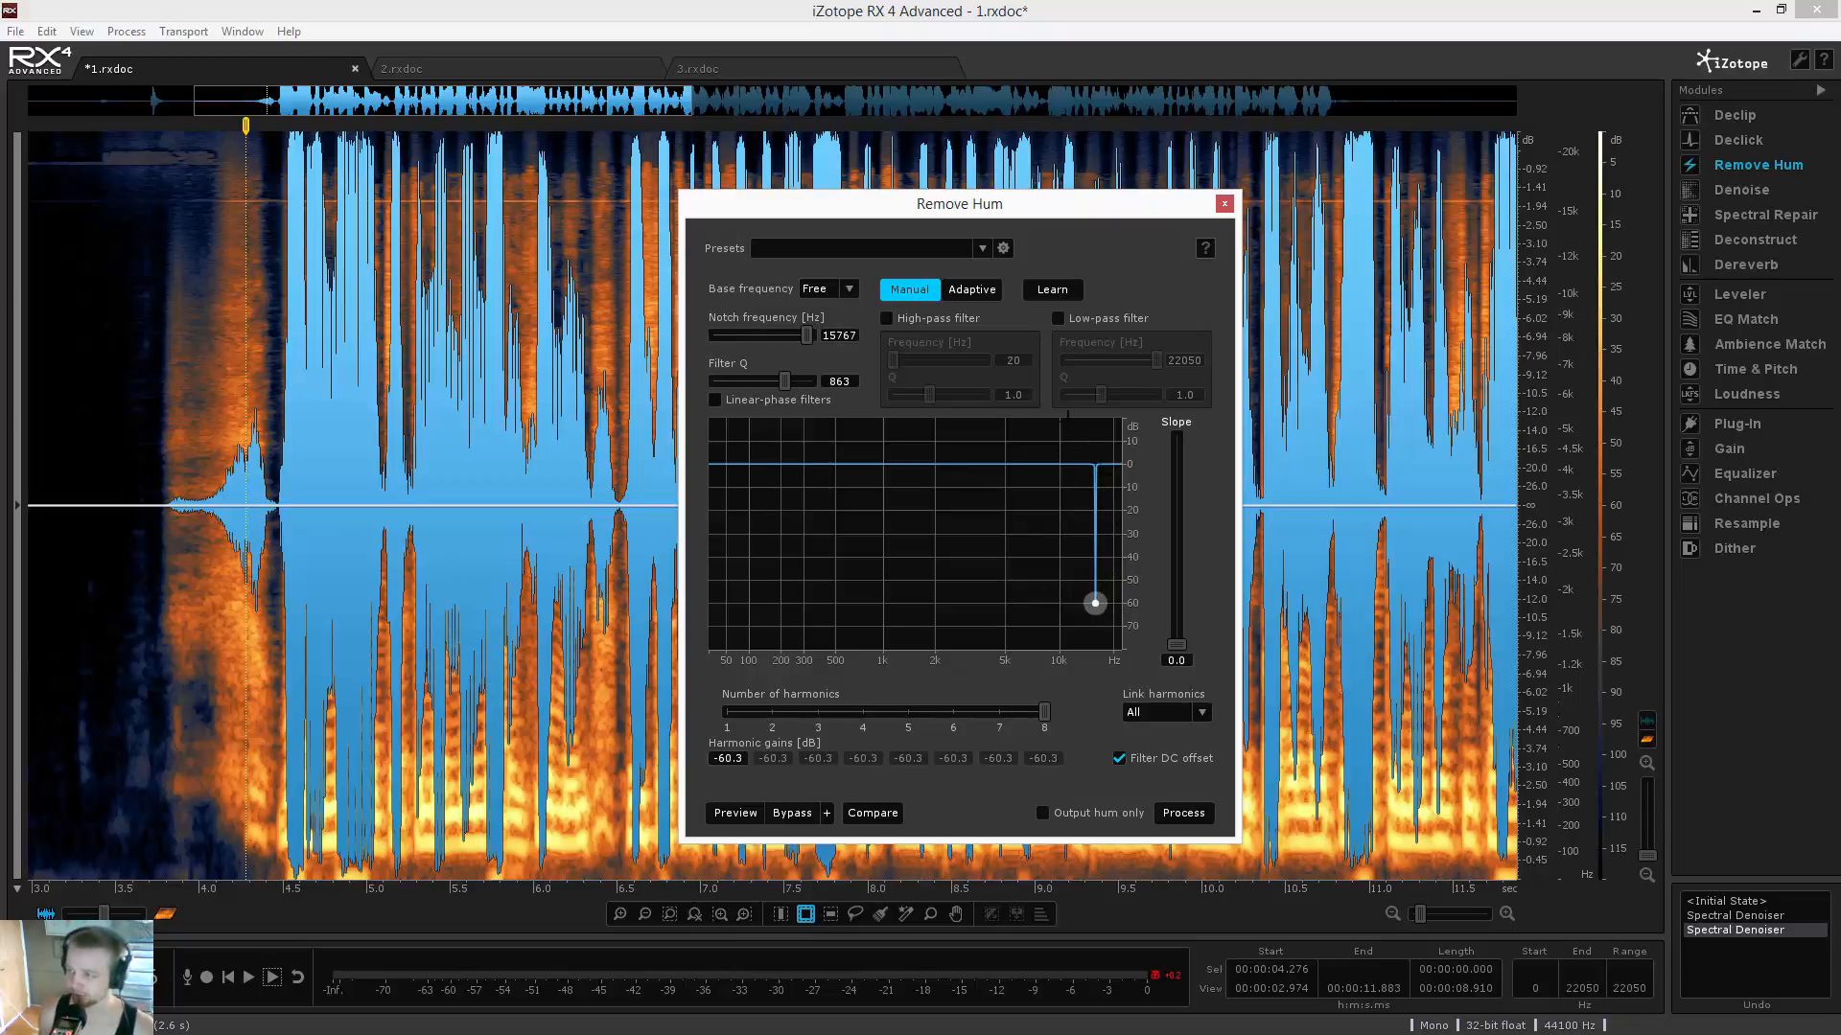
# Reduce the number of harmonics to 1, apply the hum removal, and place the playhead at about 4.3 s
pyautogui.scroll(-2, 415, 196)
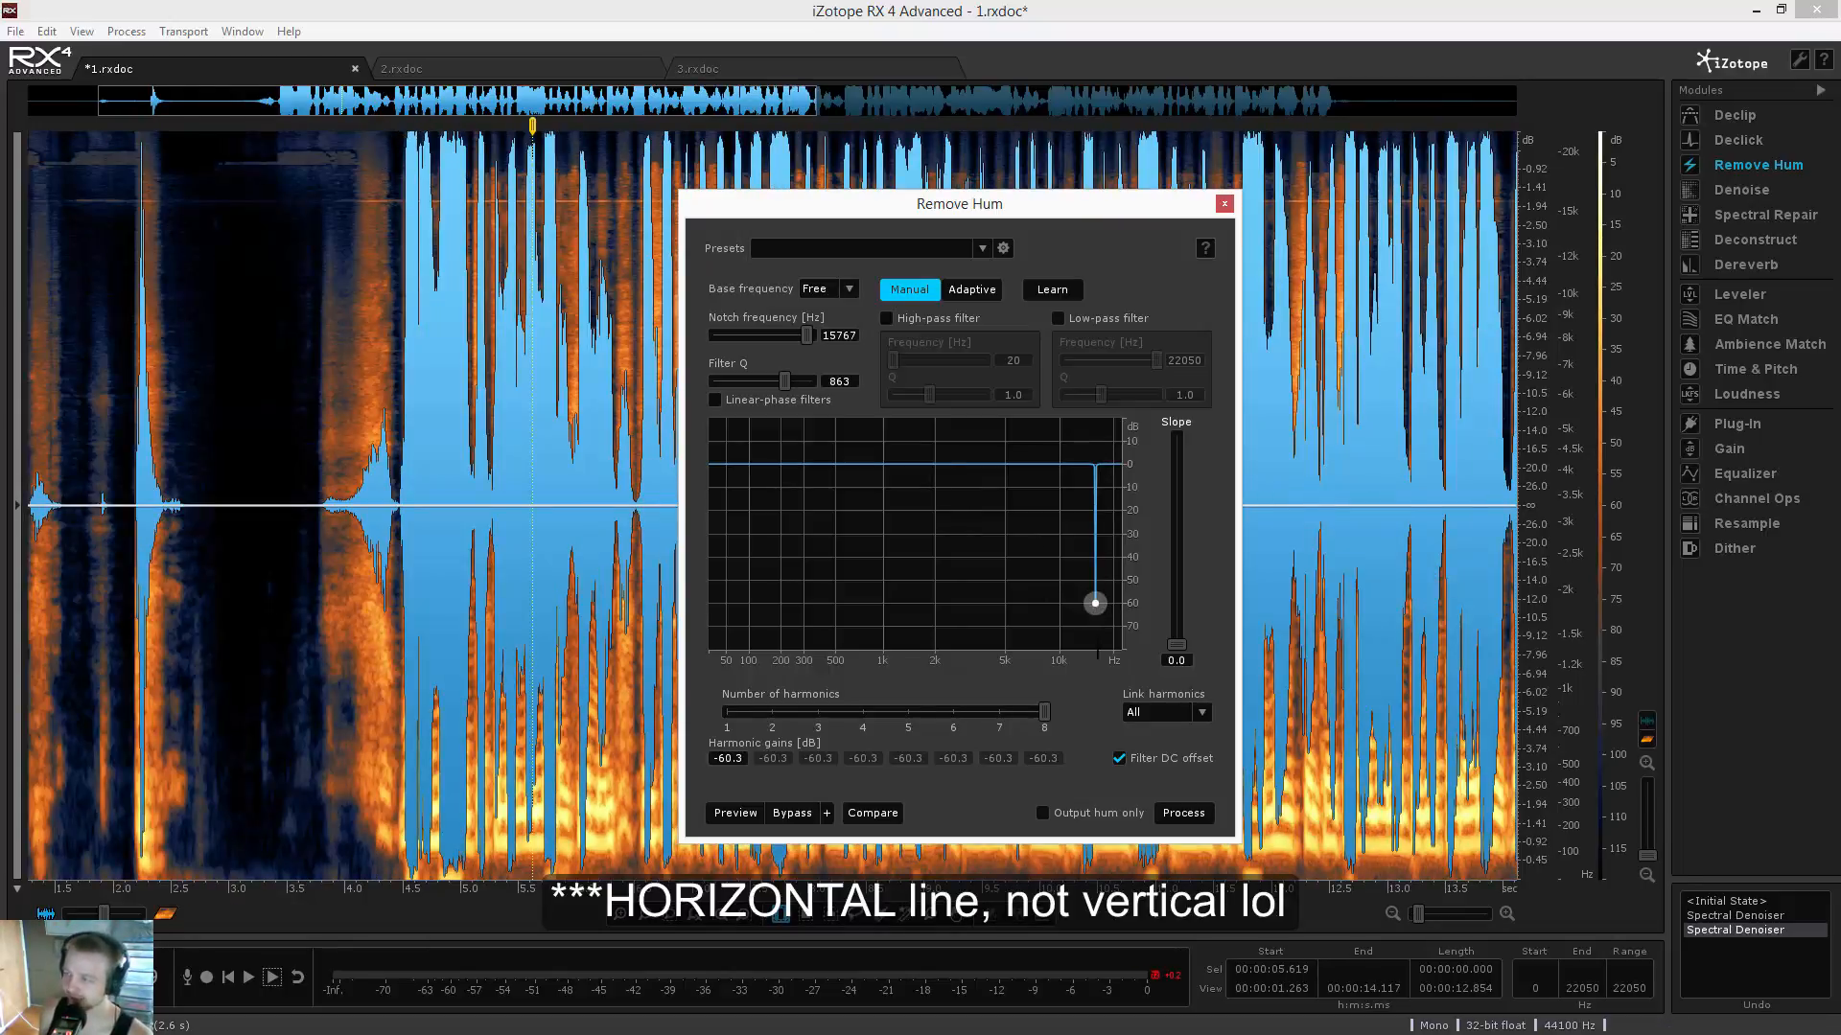
pyautogui.moveTo(1044, 711); pyautogui.dragTo(726, 714)
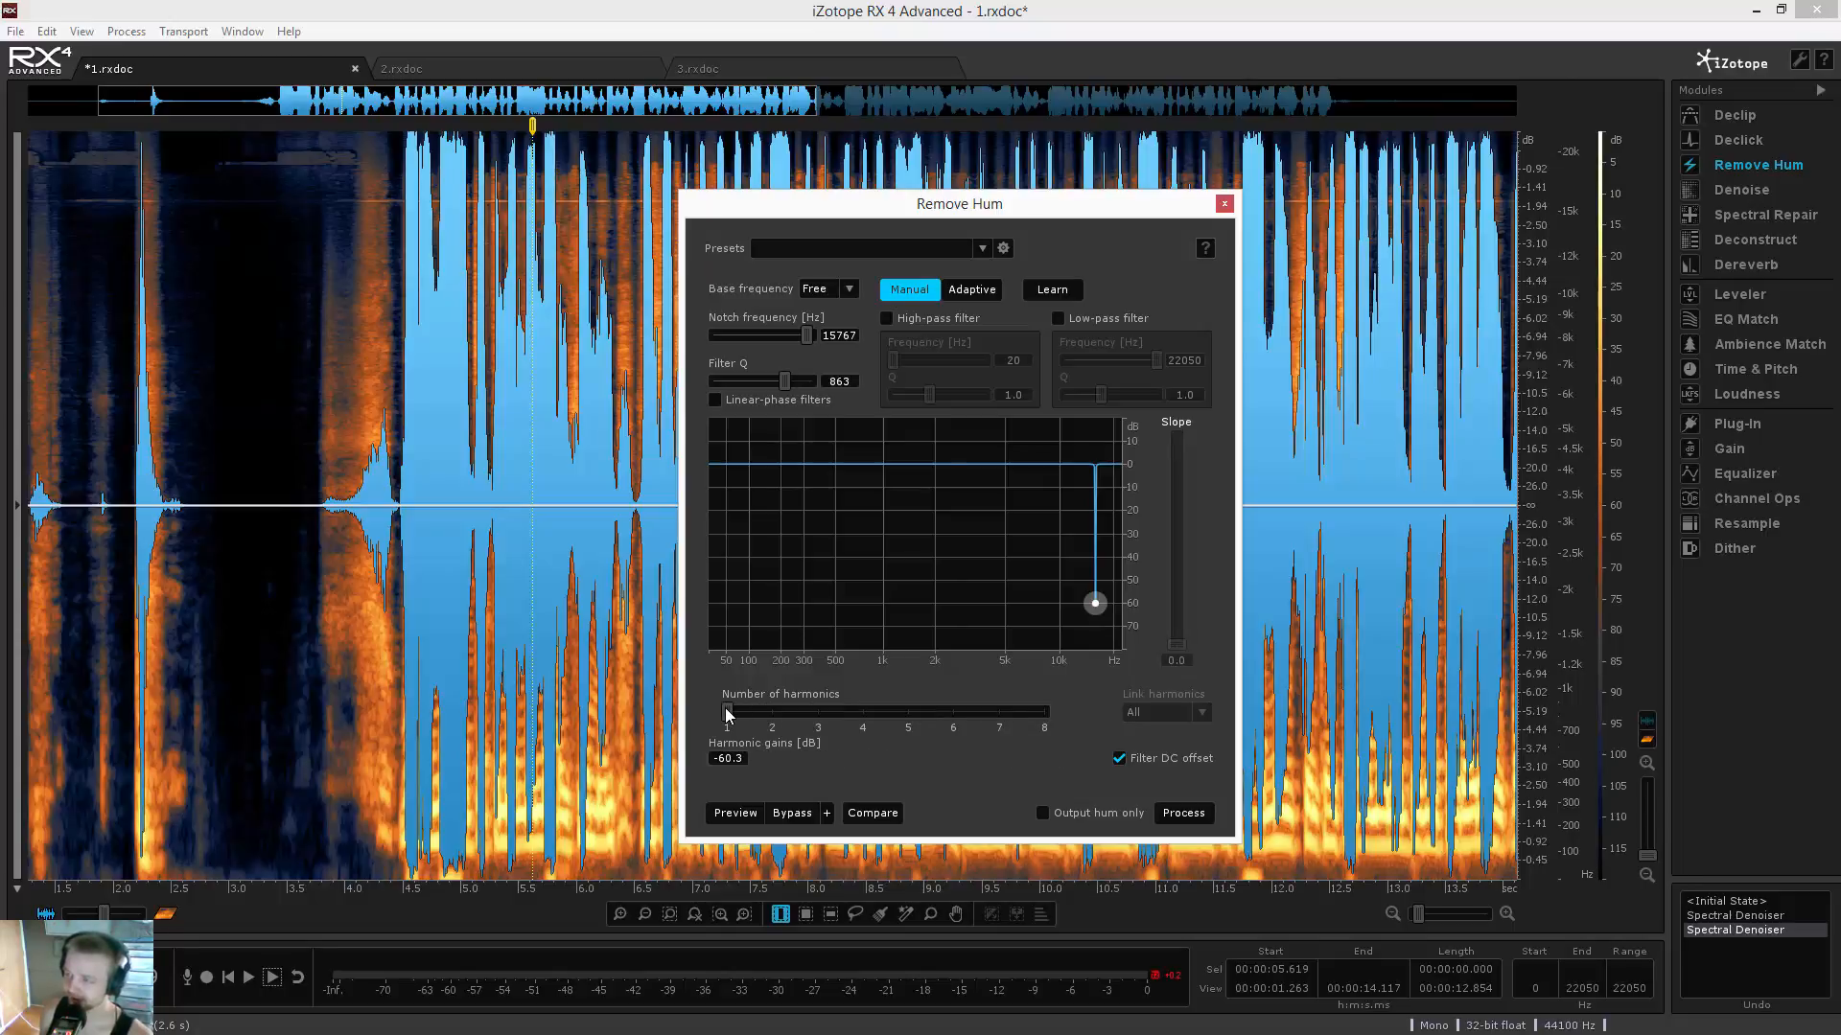
pyautogui.click(1184, 814)
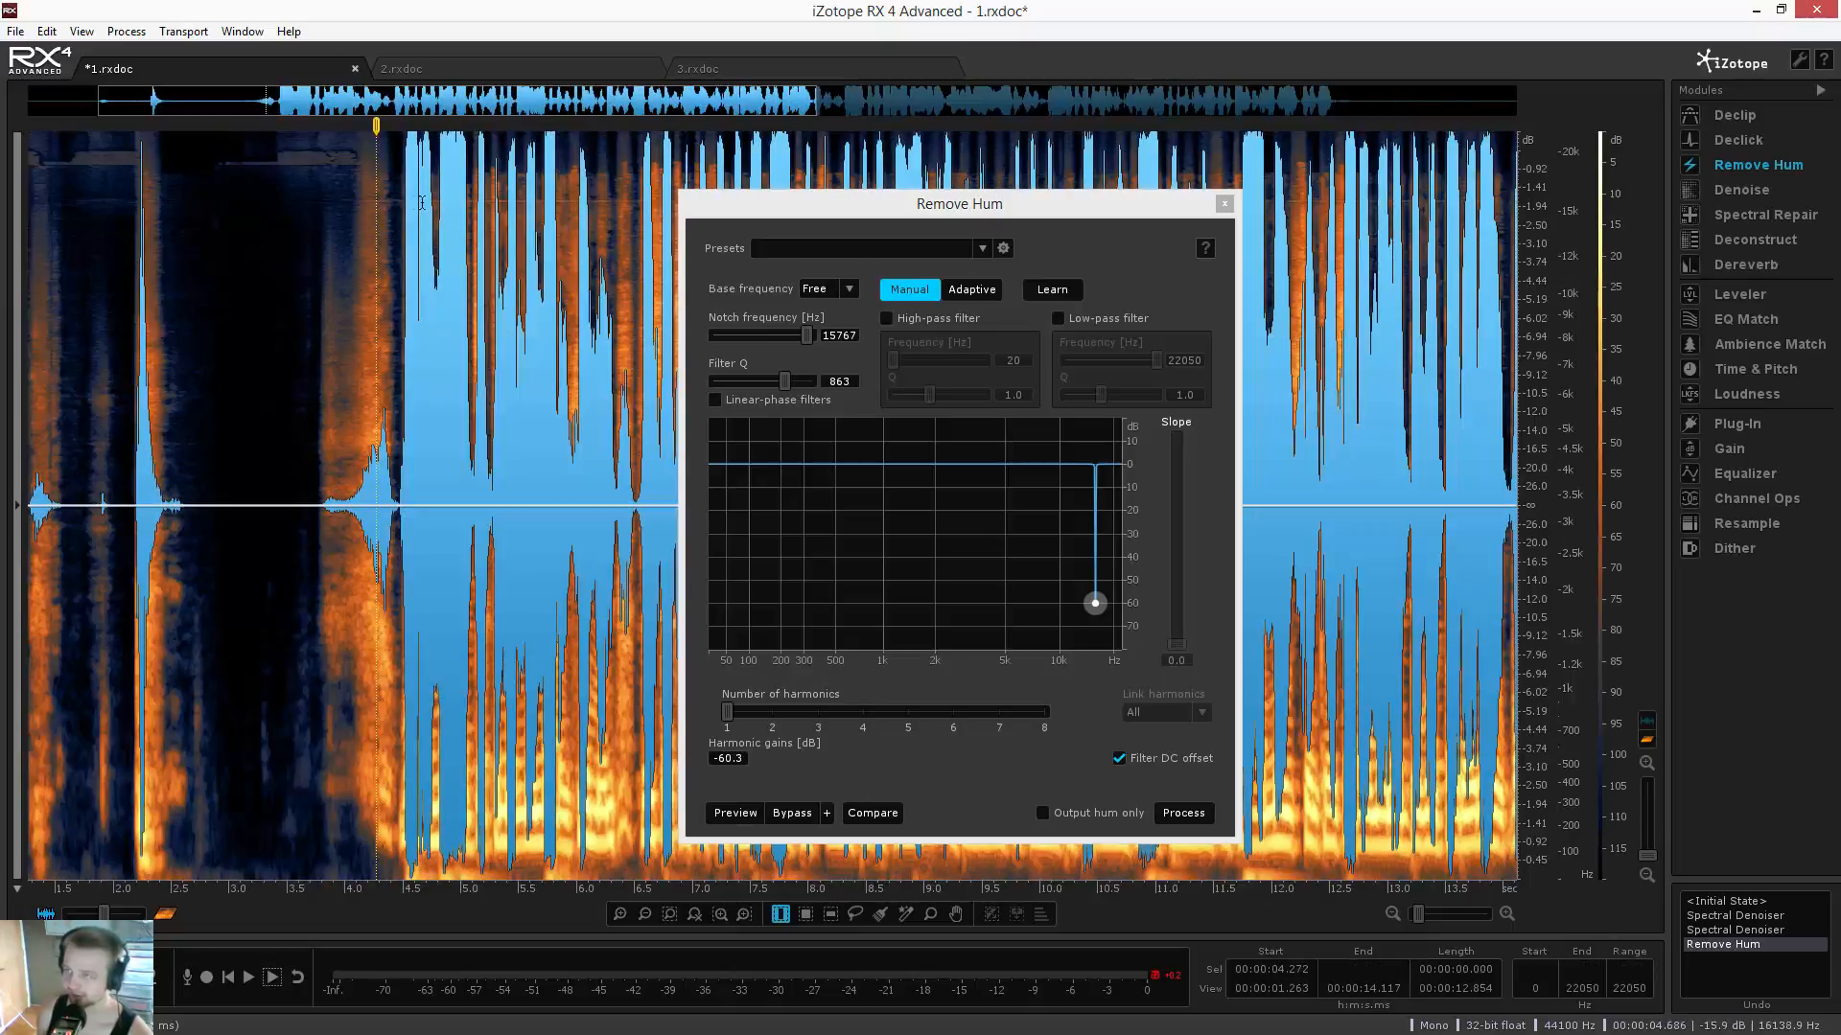
pyautogui.click(376, 260)
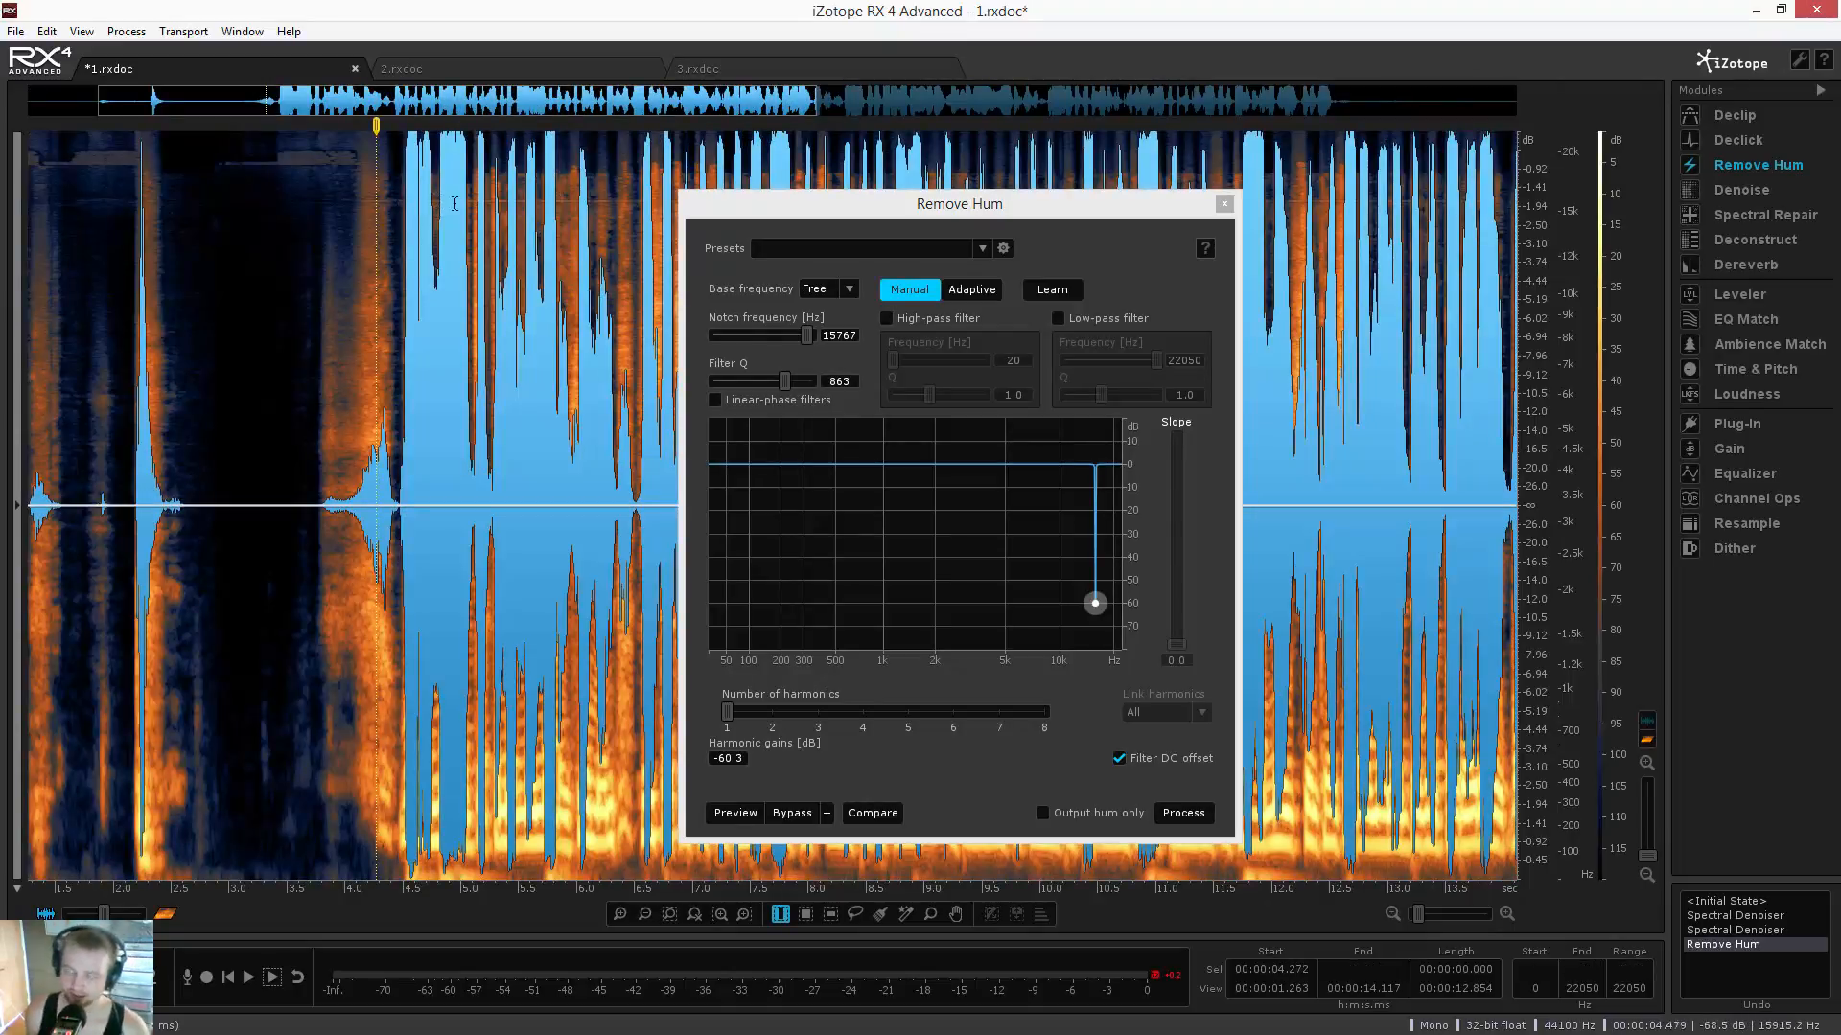
# Undo the hum removal, clear the selection and close the Remove Hum module
pyautogui.hotkey('ctrl', 'z')
pyautogui.click(302, 234)
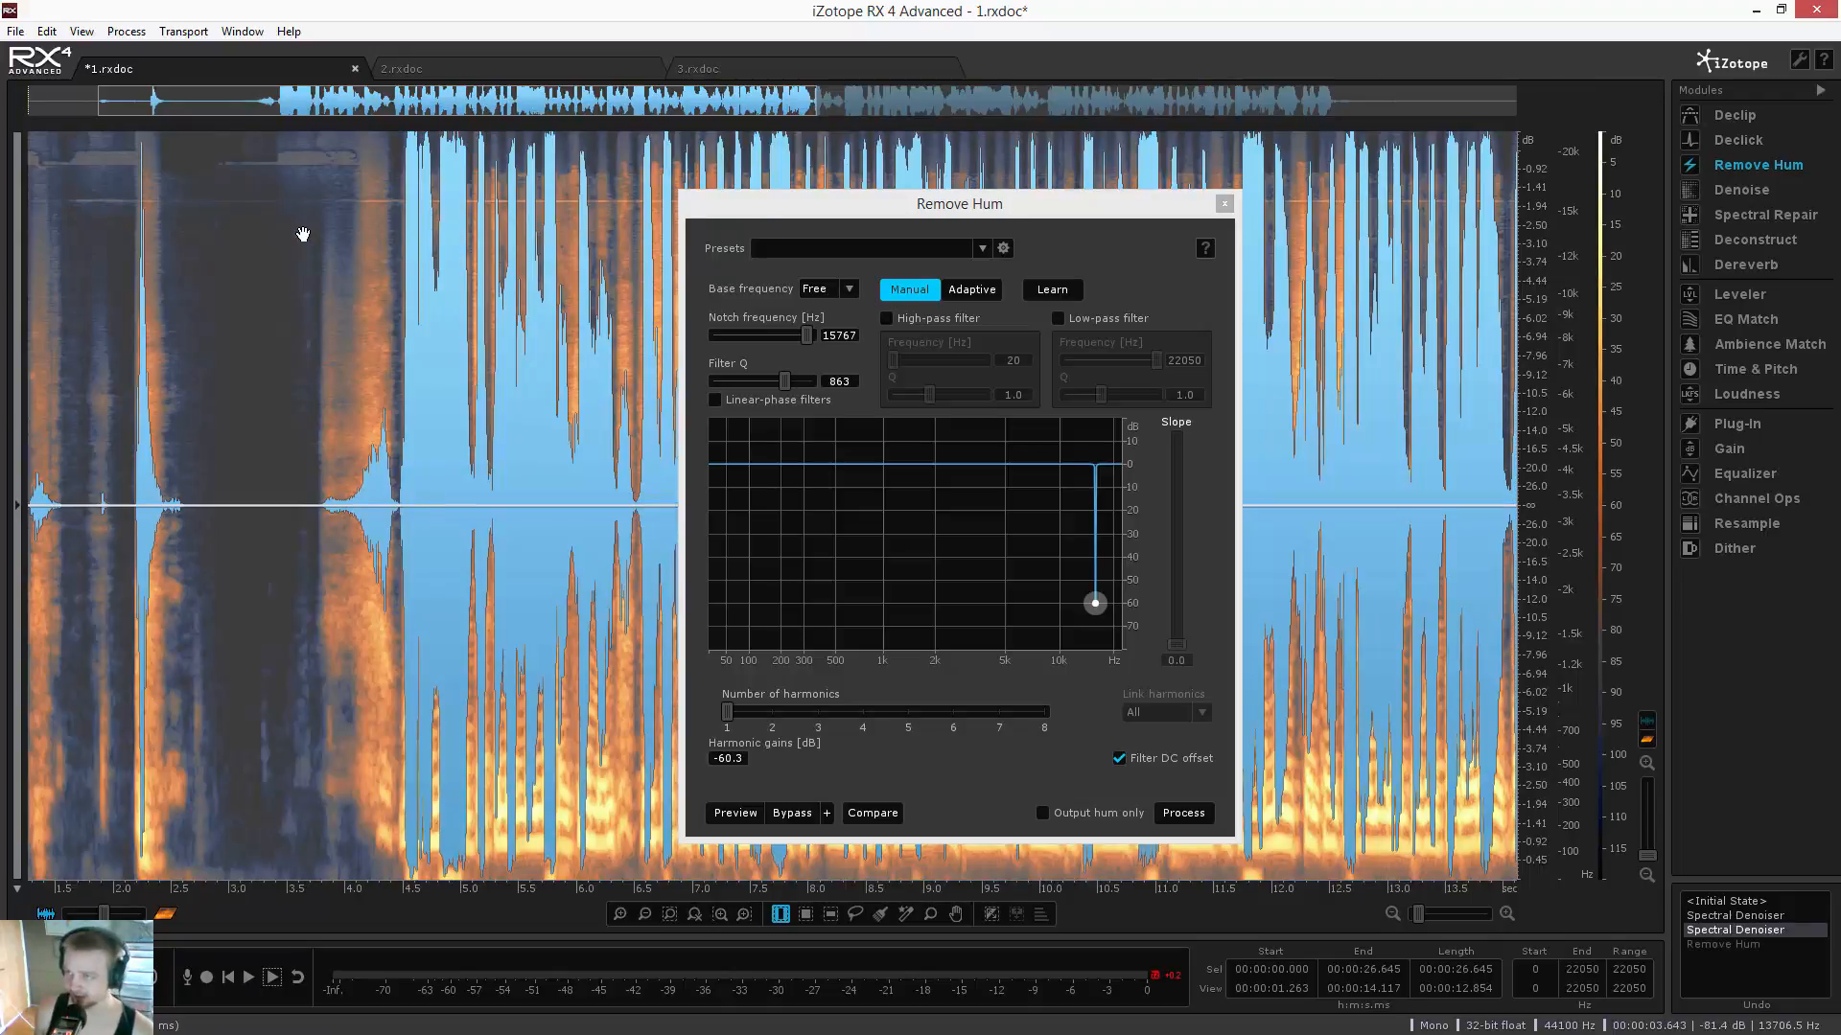
pyautogui.click(1225, 204)
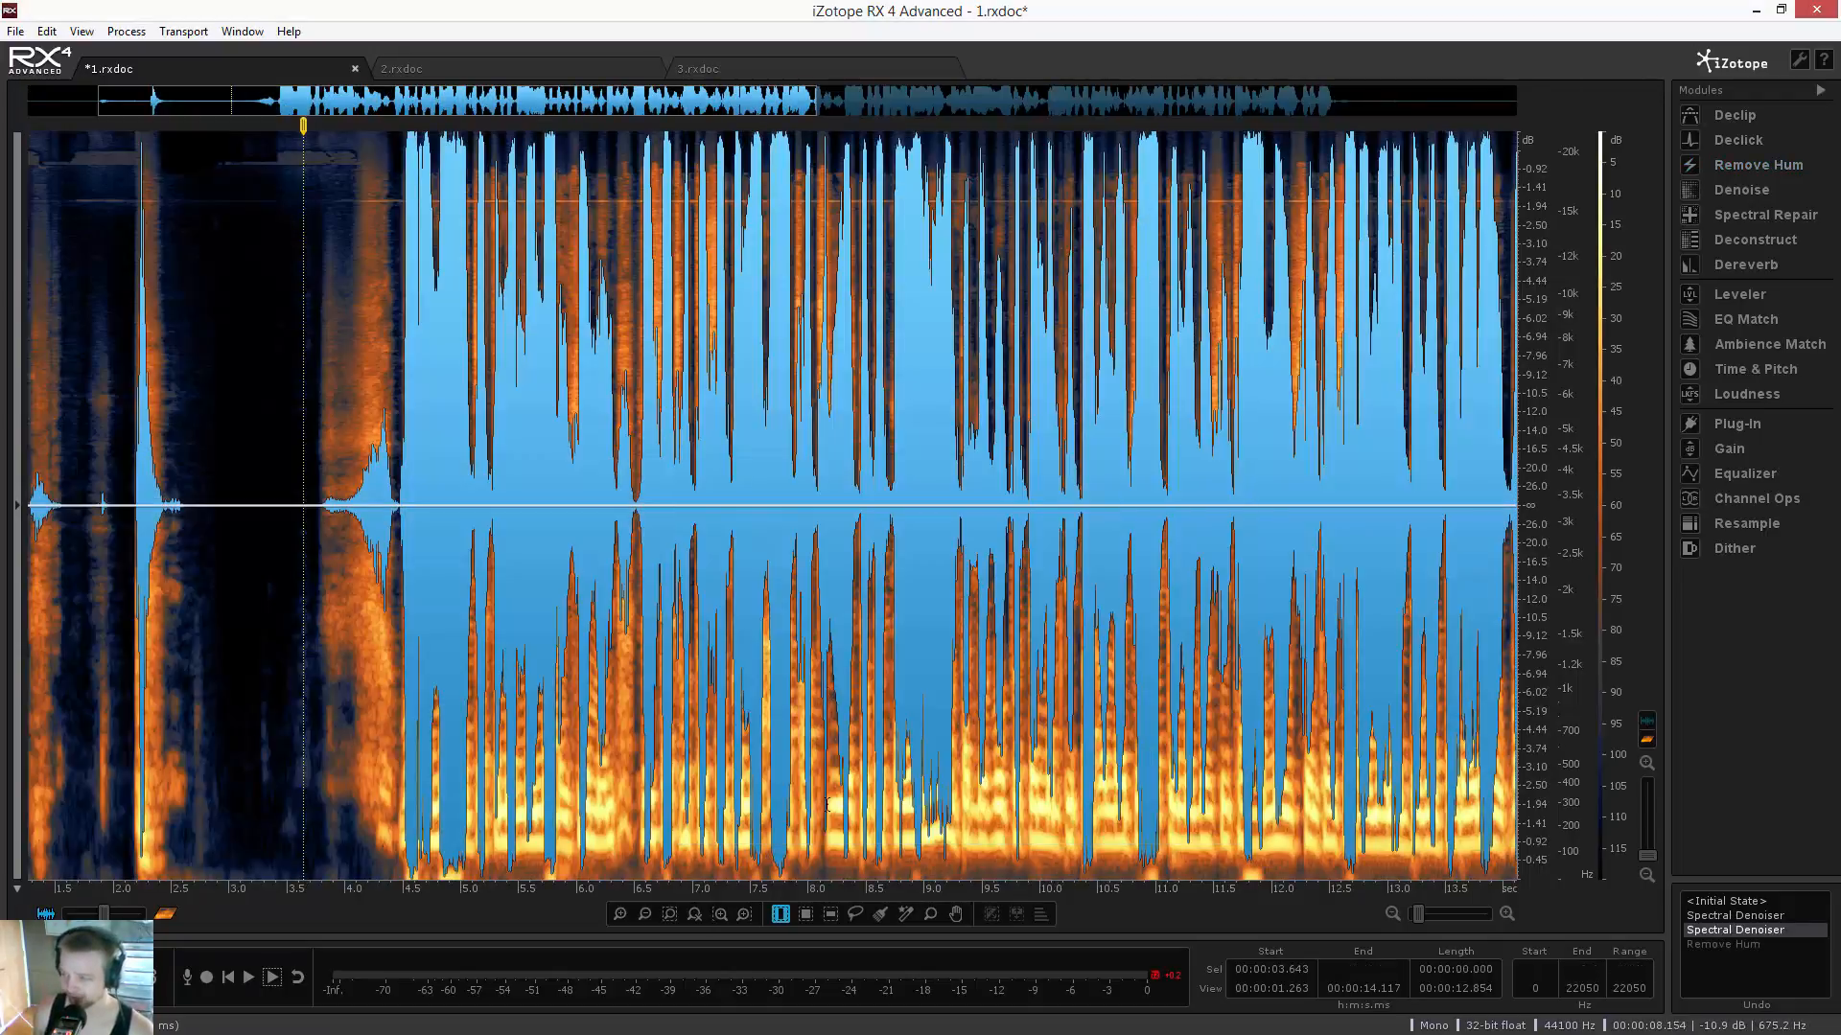
# Select the thin horizontal noise line across the whole recording as a frequency band about 290 Hz wide around 15.7 kHz
pyautogui.click(832, 915)
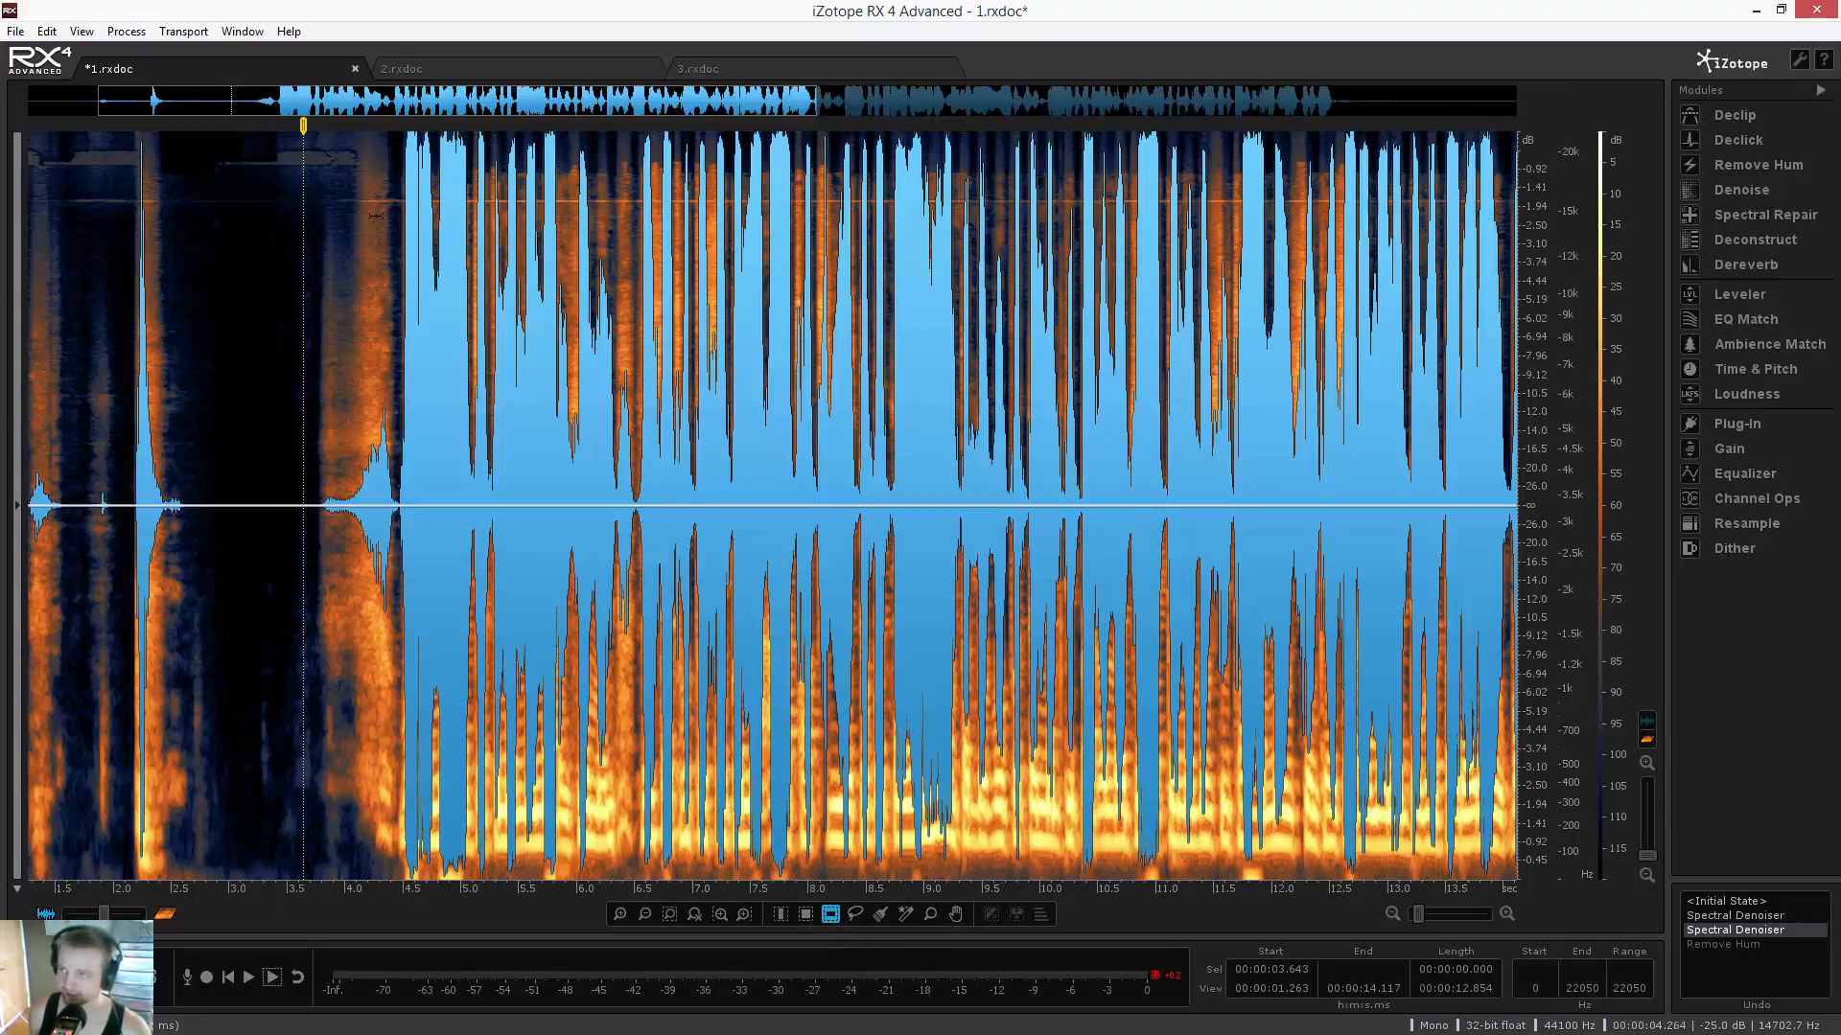
pyautogui.scroll(2, 373, 197)
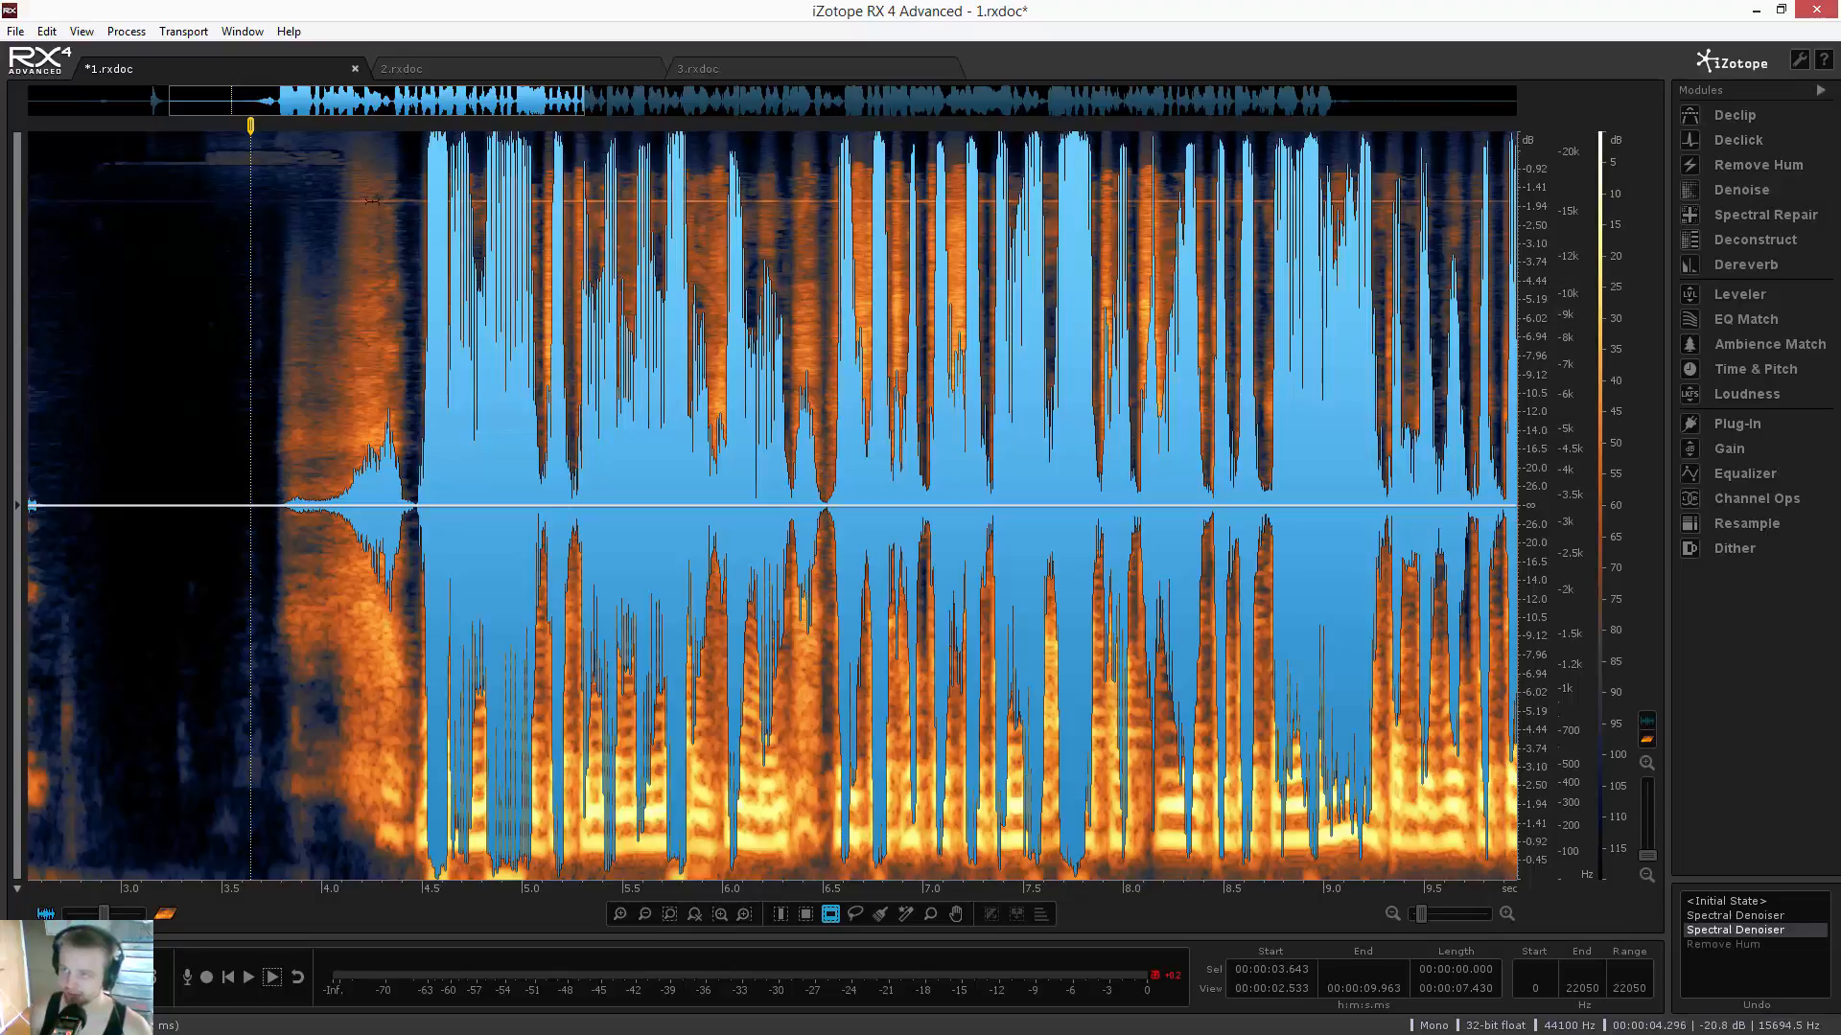
pyautogui.moveTo(373, 200); pyautogui.dragTo(374, 206)
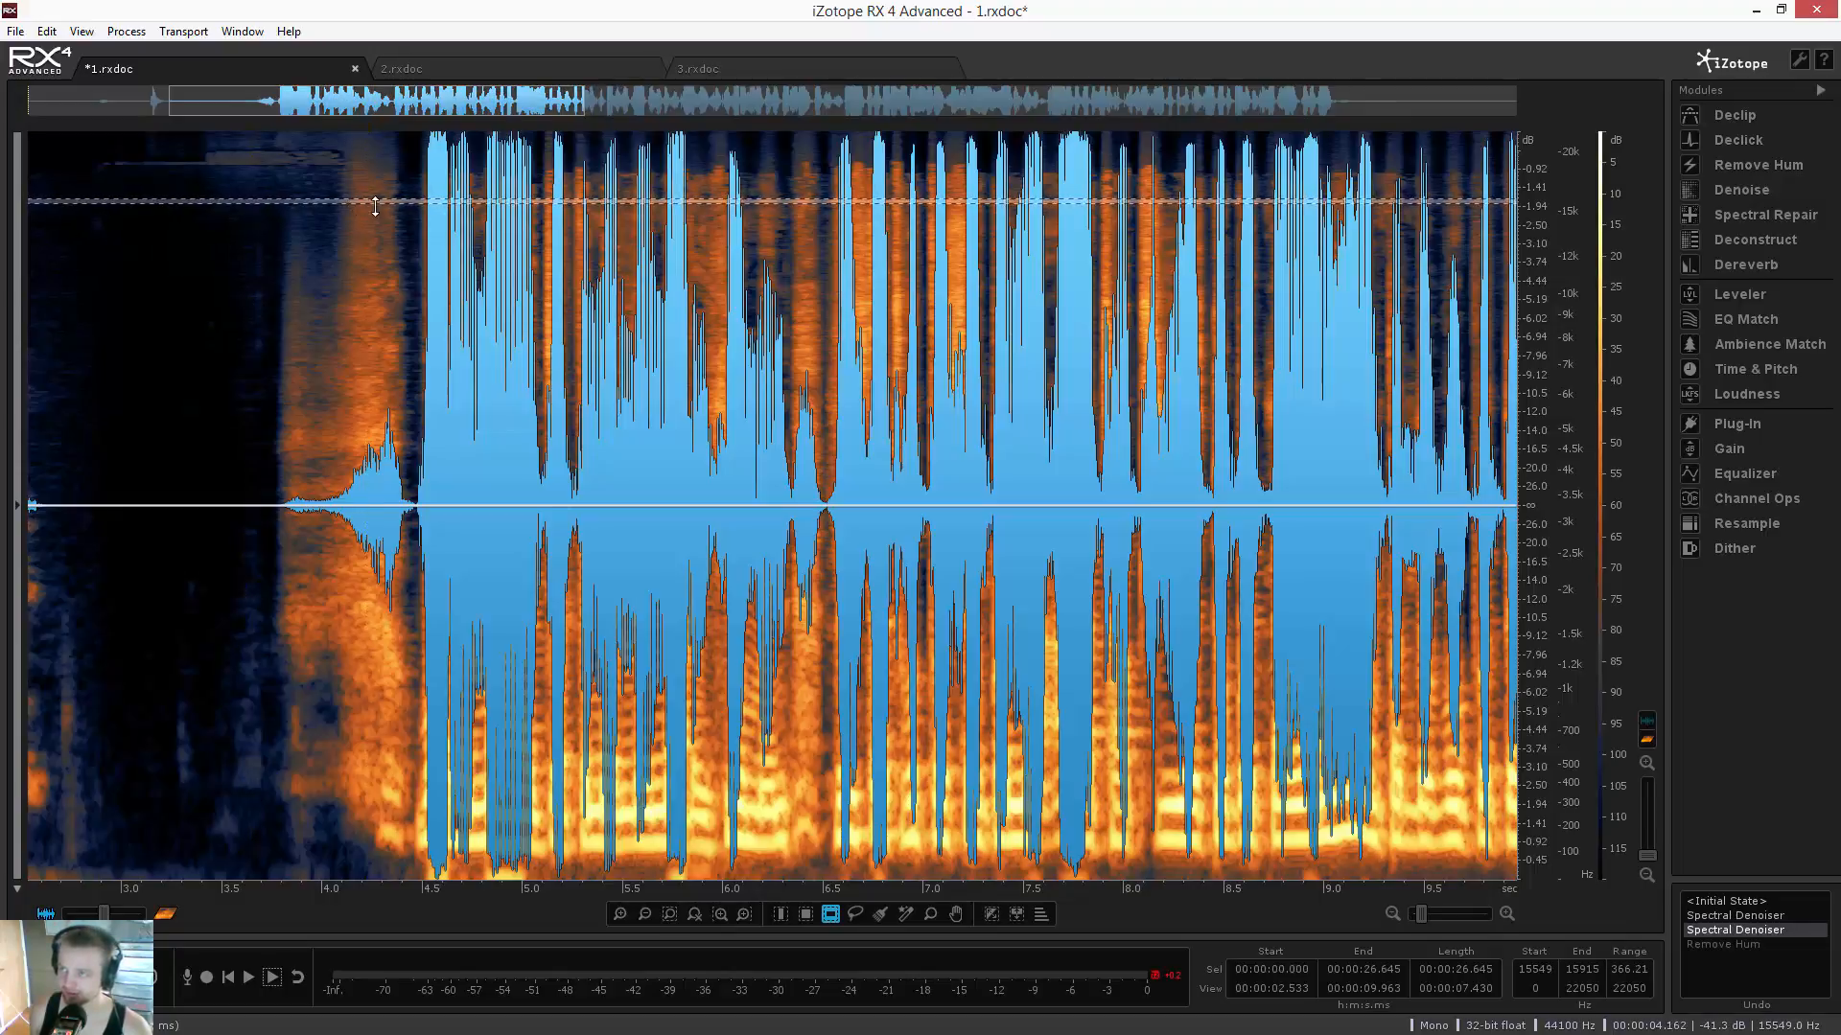
pyautogui.click(386, 210)
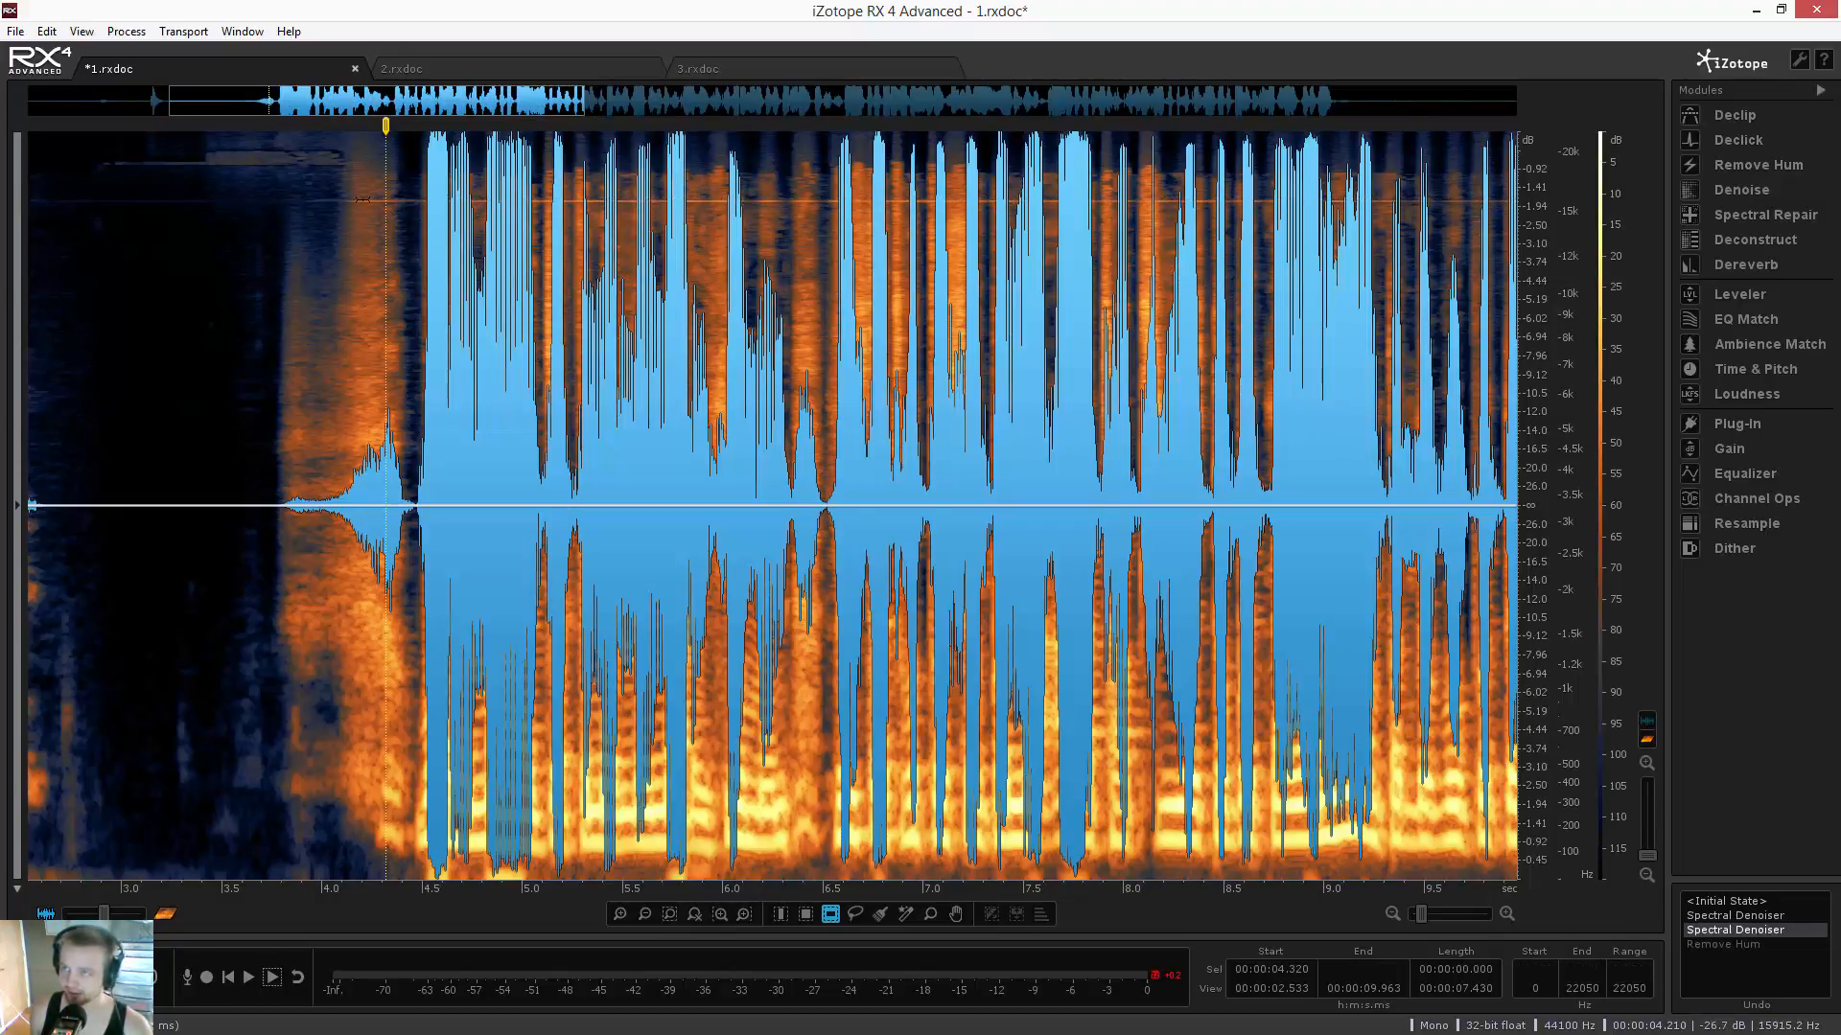
pyautogui.moveTo(363, 200); pyautogui.dragTo(363, 203)
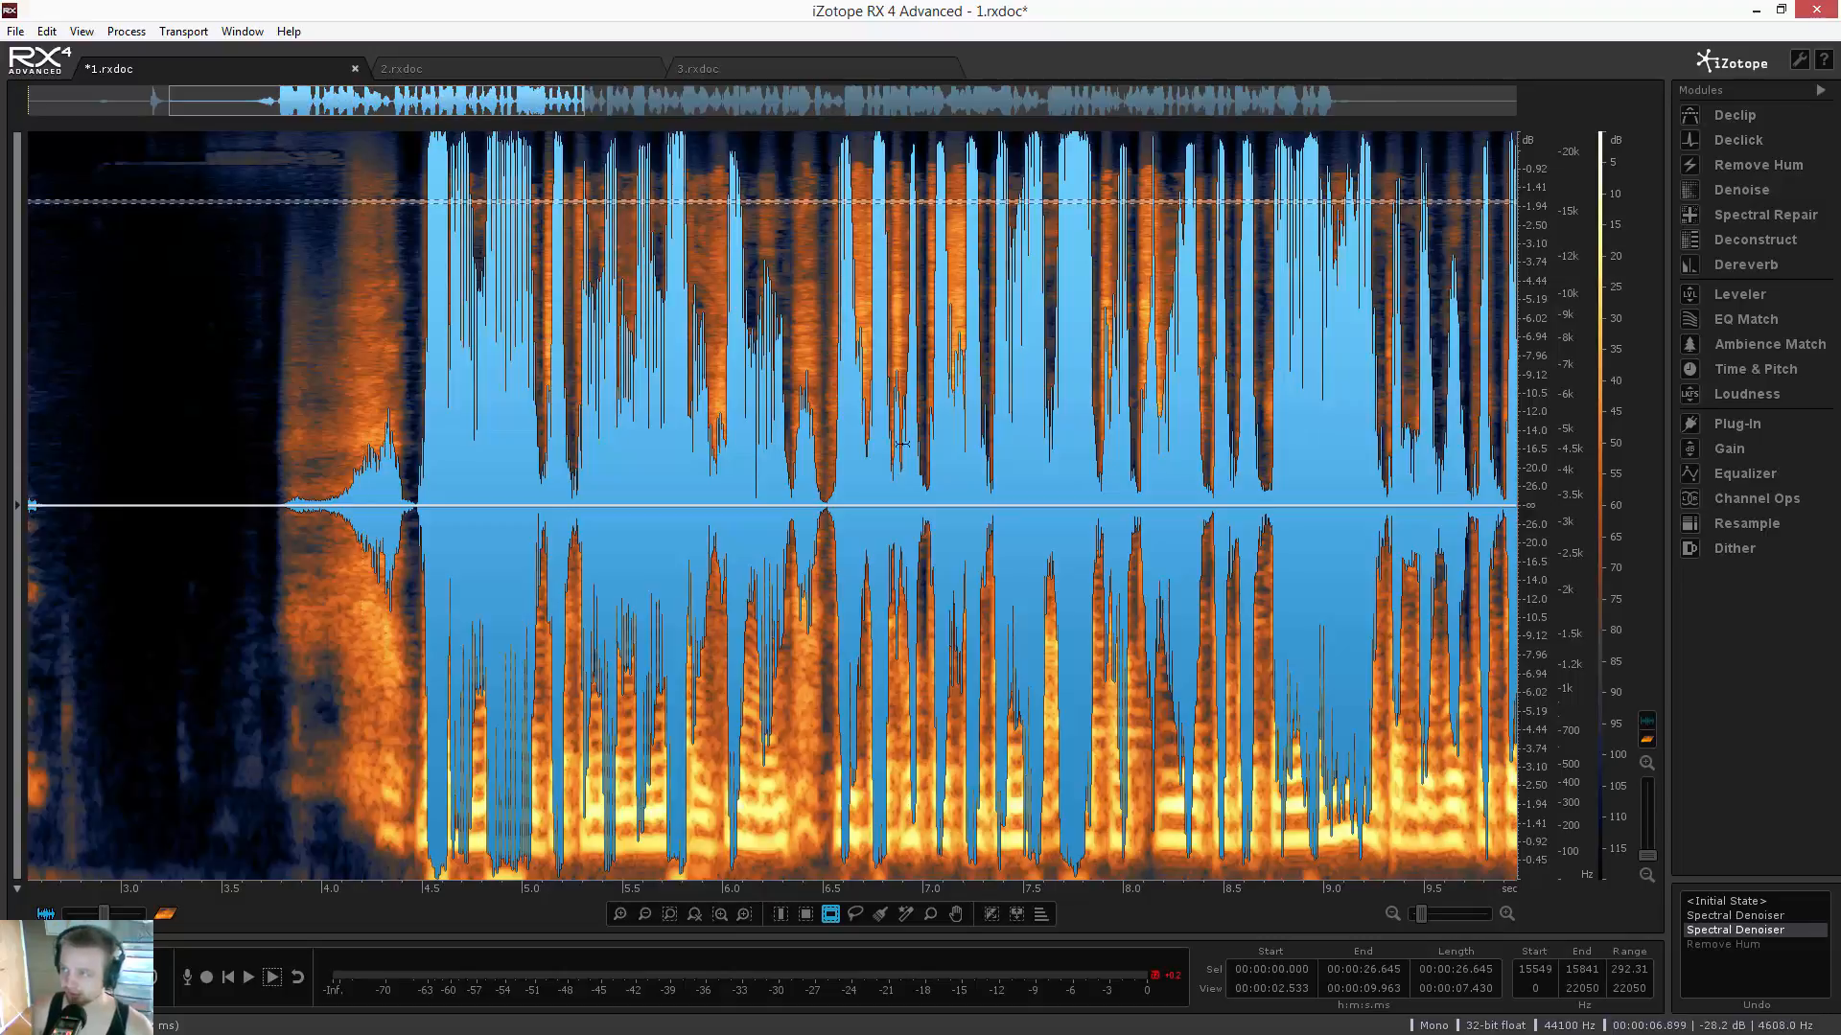
# Attenuate the selected frequency band with Spectral Repair at strength 2.2, then clear the selection by placing the playhead at about 3.8 s
pyautogui.click(1774, 216)
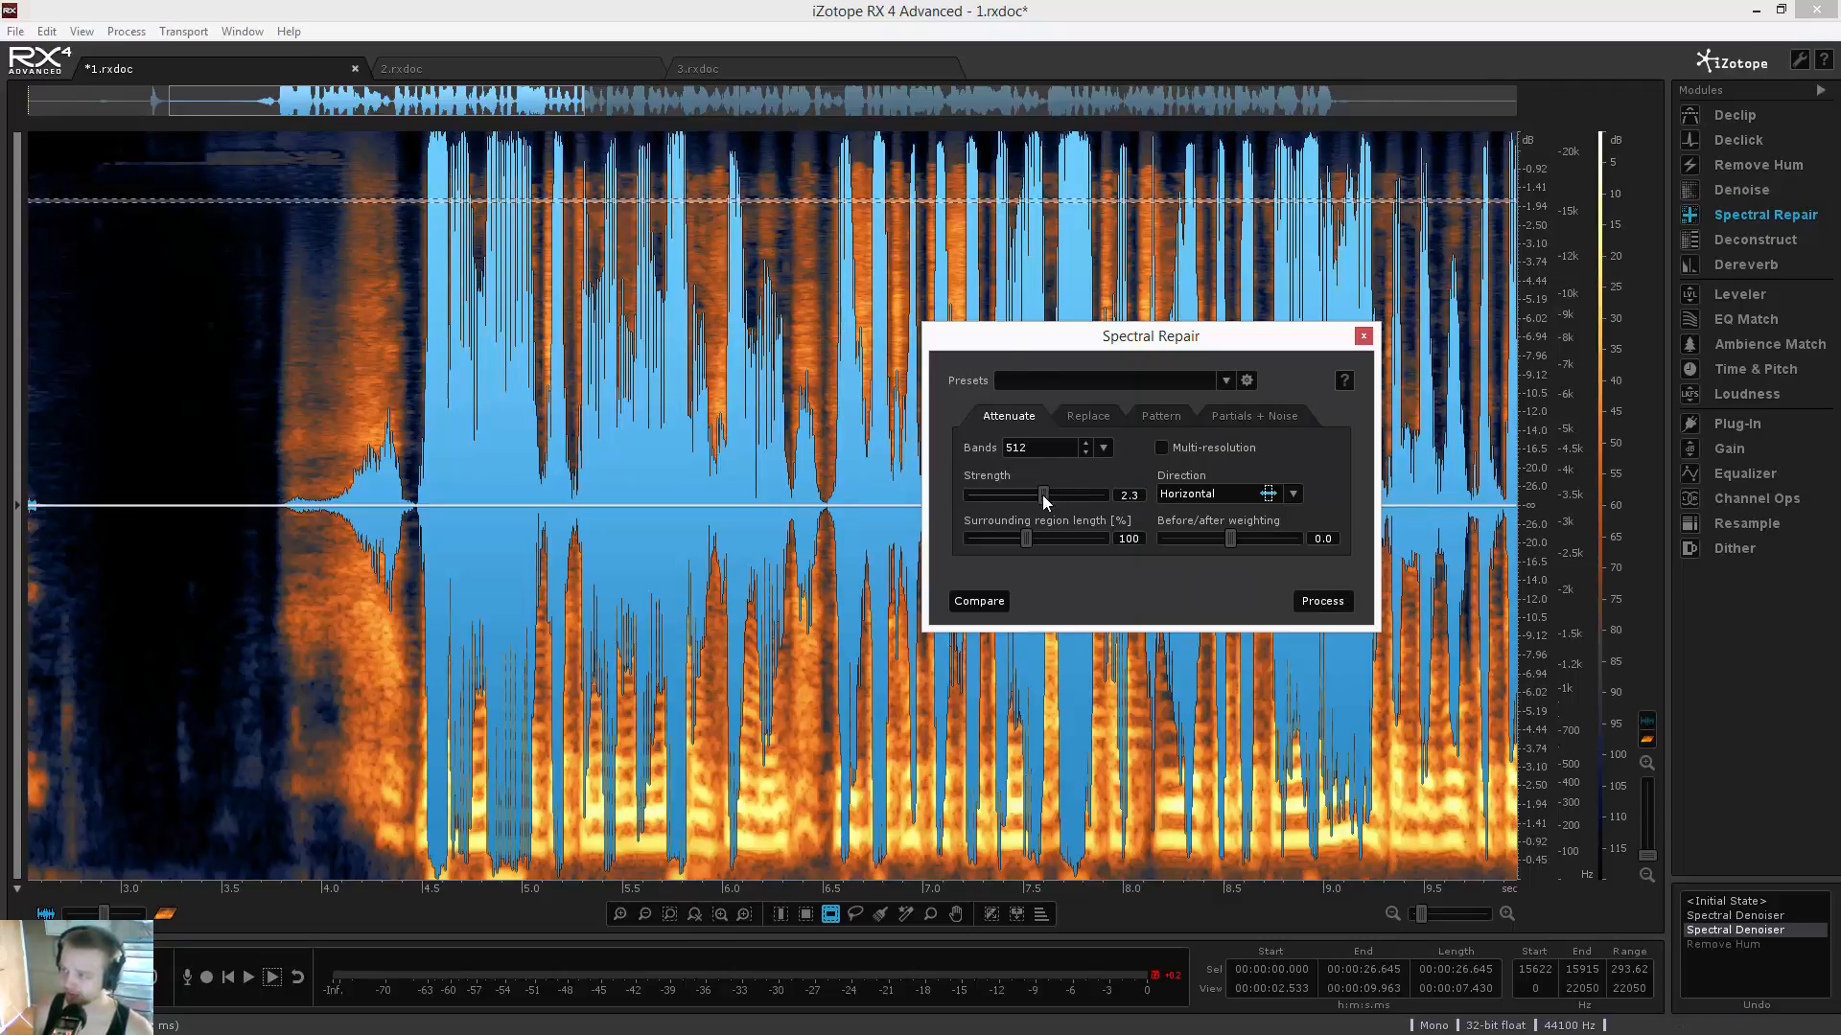
pyautogui.moveTo(1045, 501); pyautogui.dragTo(1042, 501)
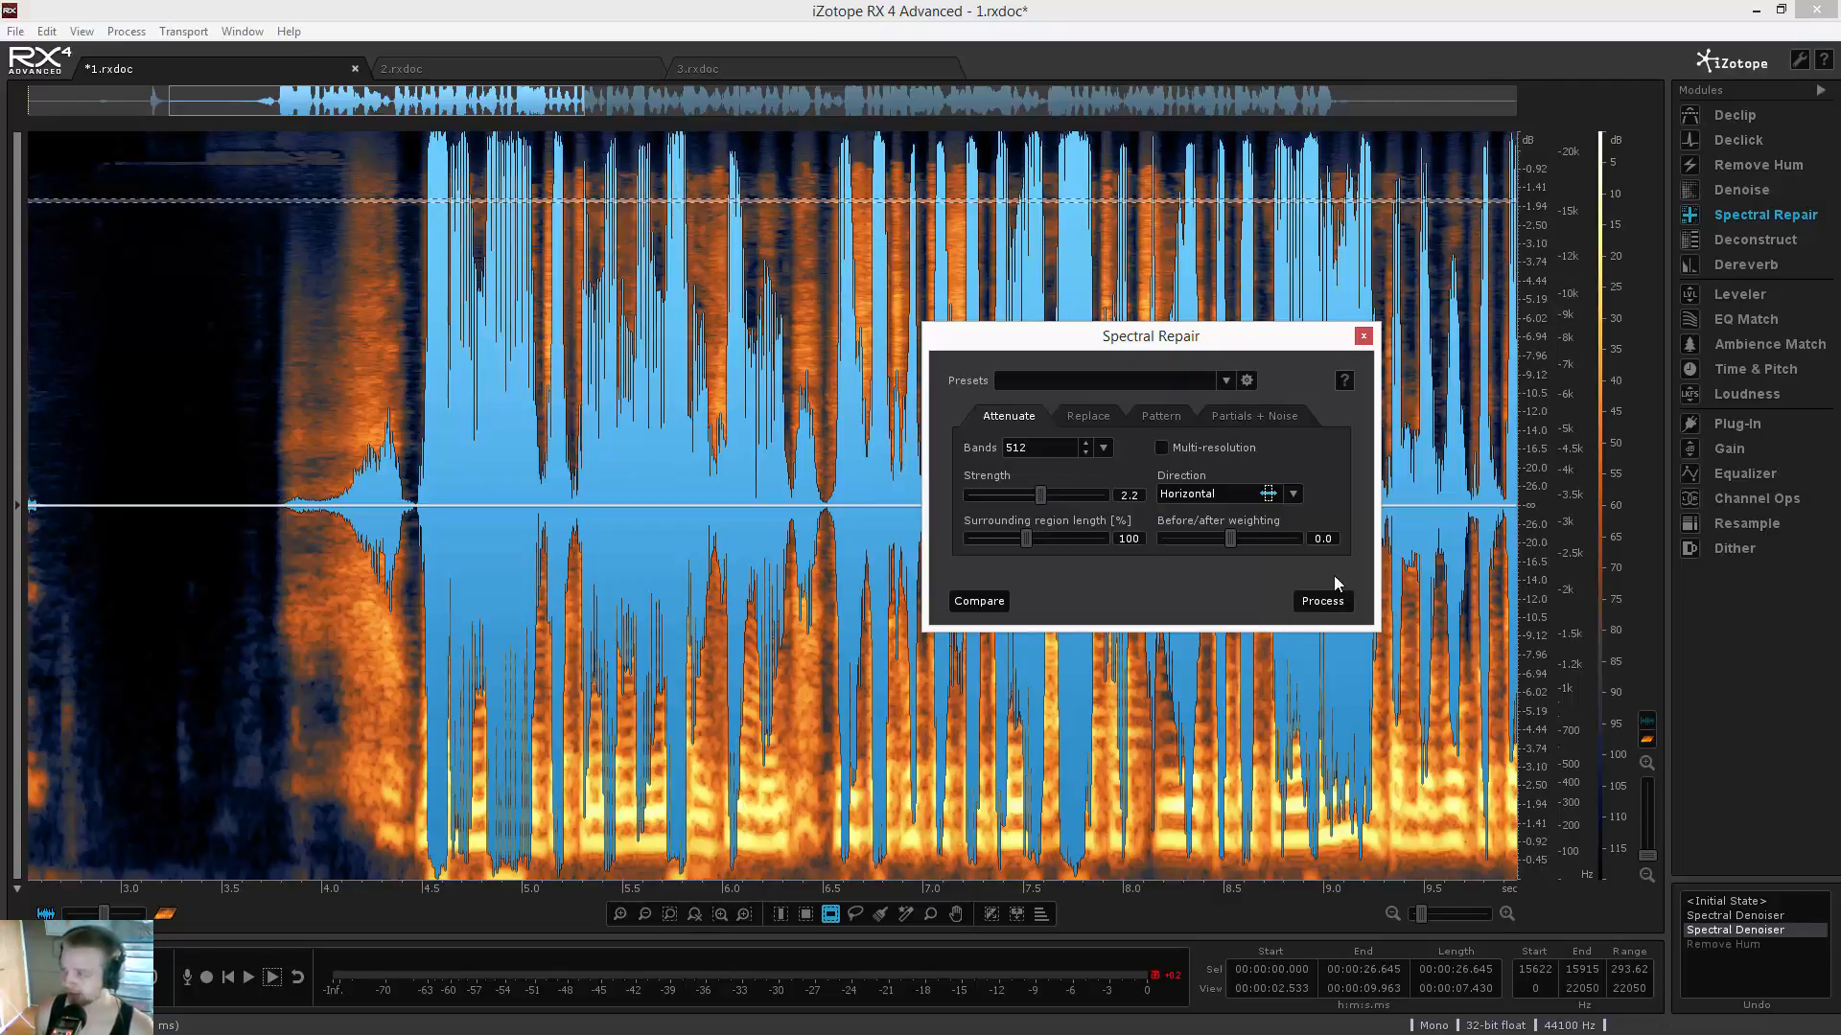
pyautogui.click(1323, 602)
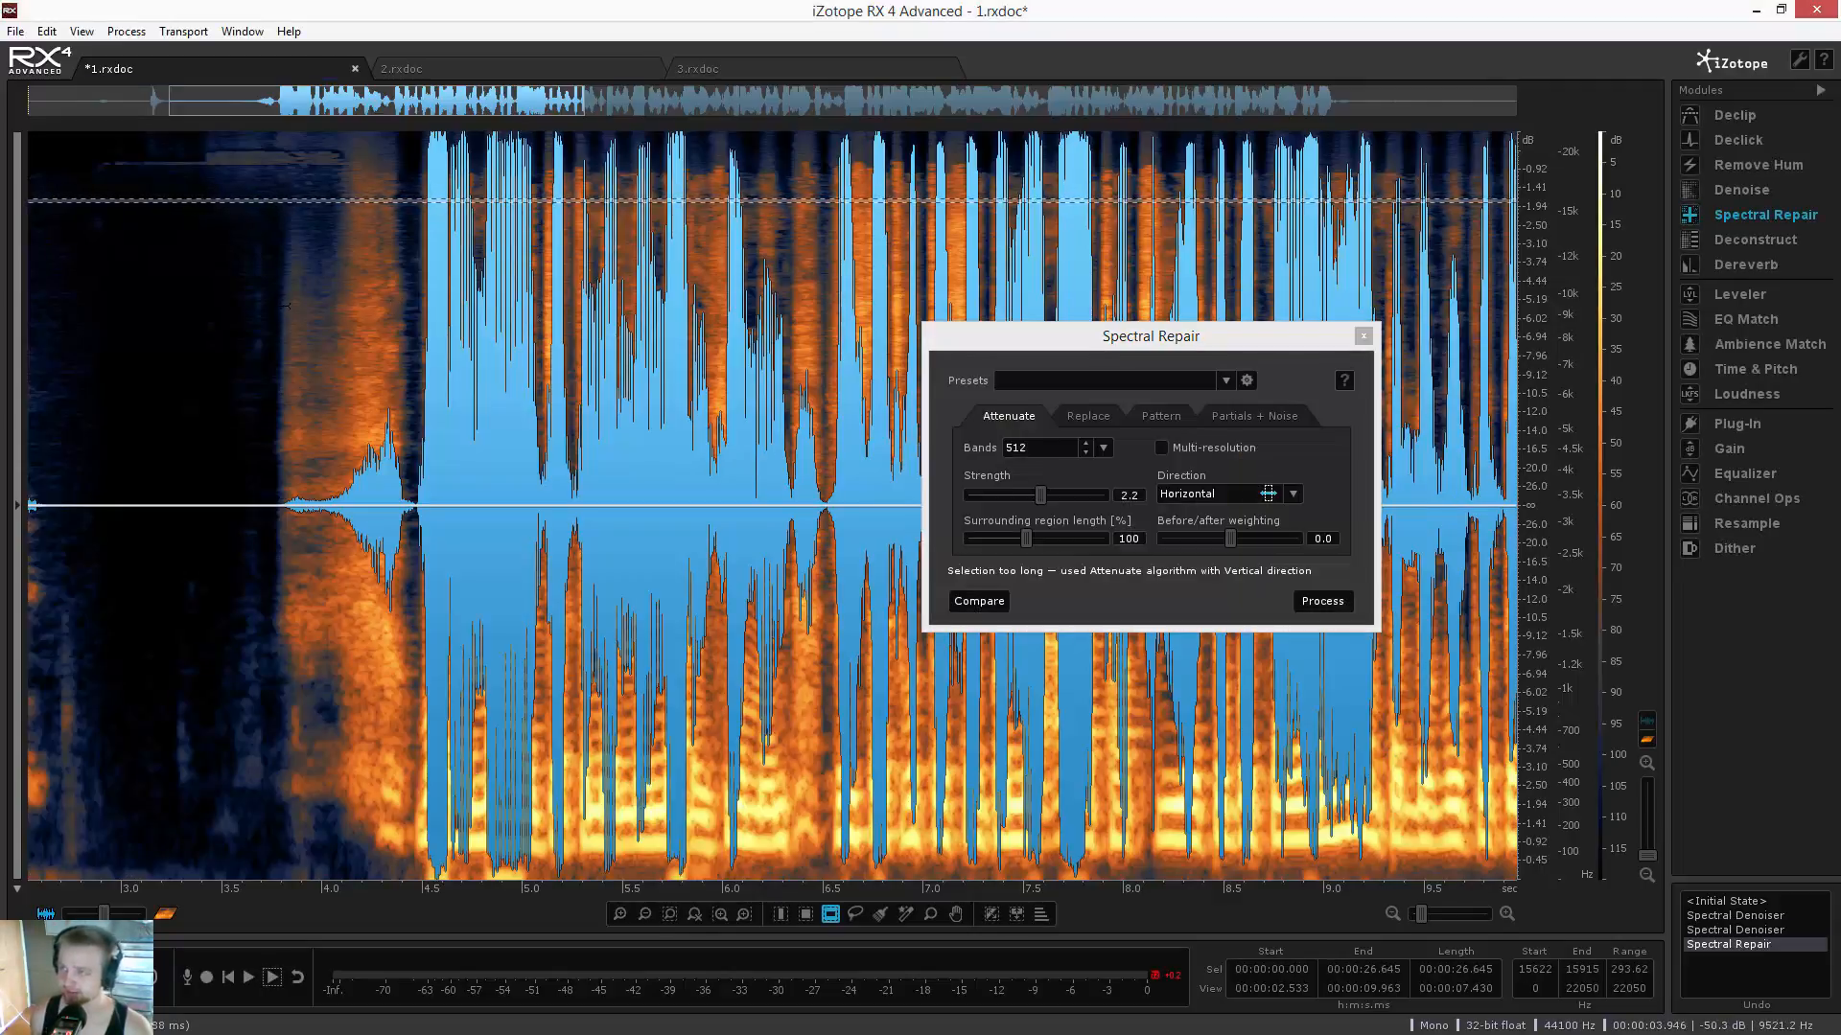
pyautogui.click(283, 305)
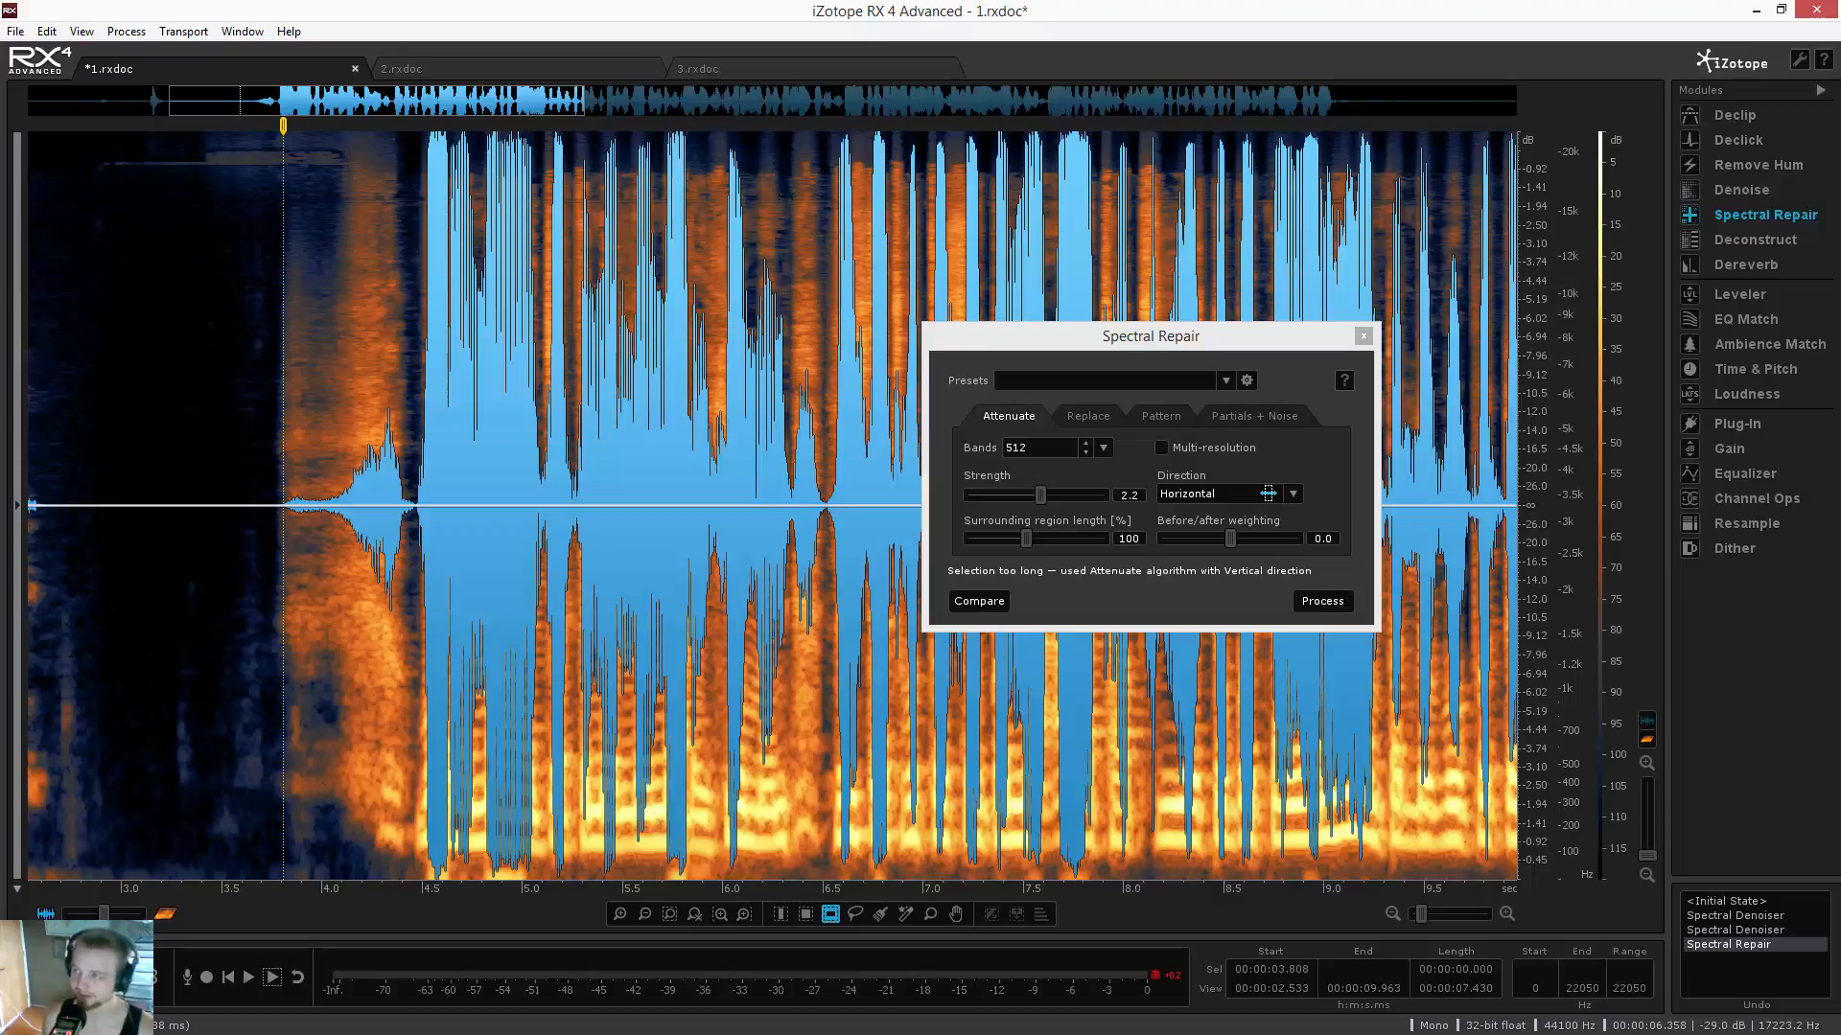
# Close the Spectral Repair module, switch to time selection and play the recording from about 3.4 s
pyautogui.click(1362, 336)
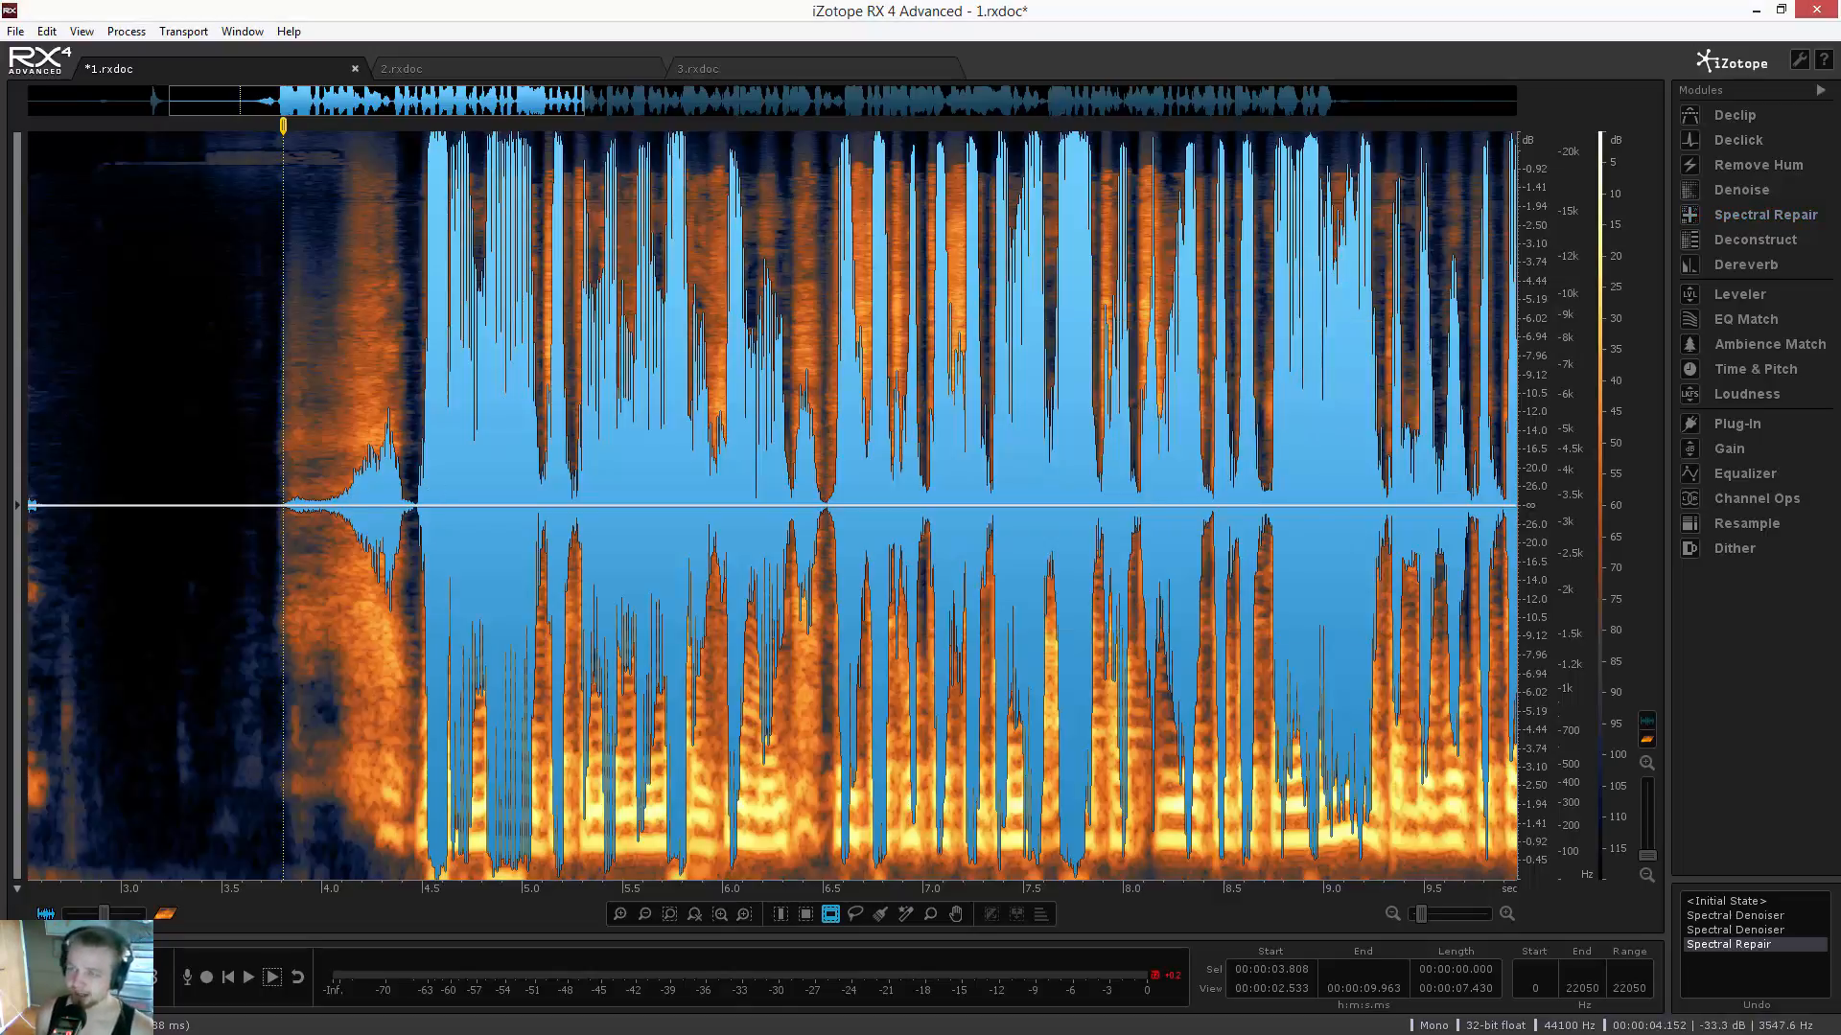
pyautogui.click(781, 914)
pyautogui.scroll(-3, 139, 516)
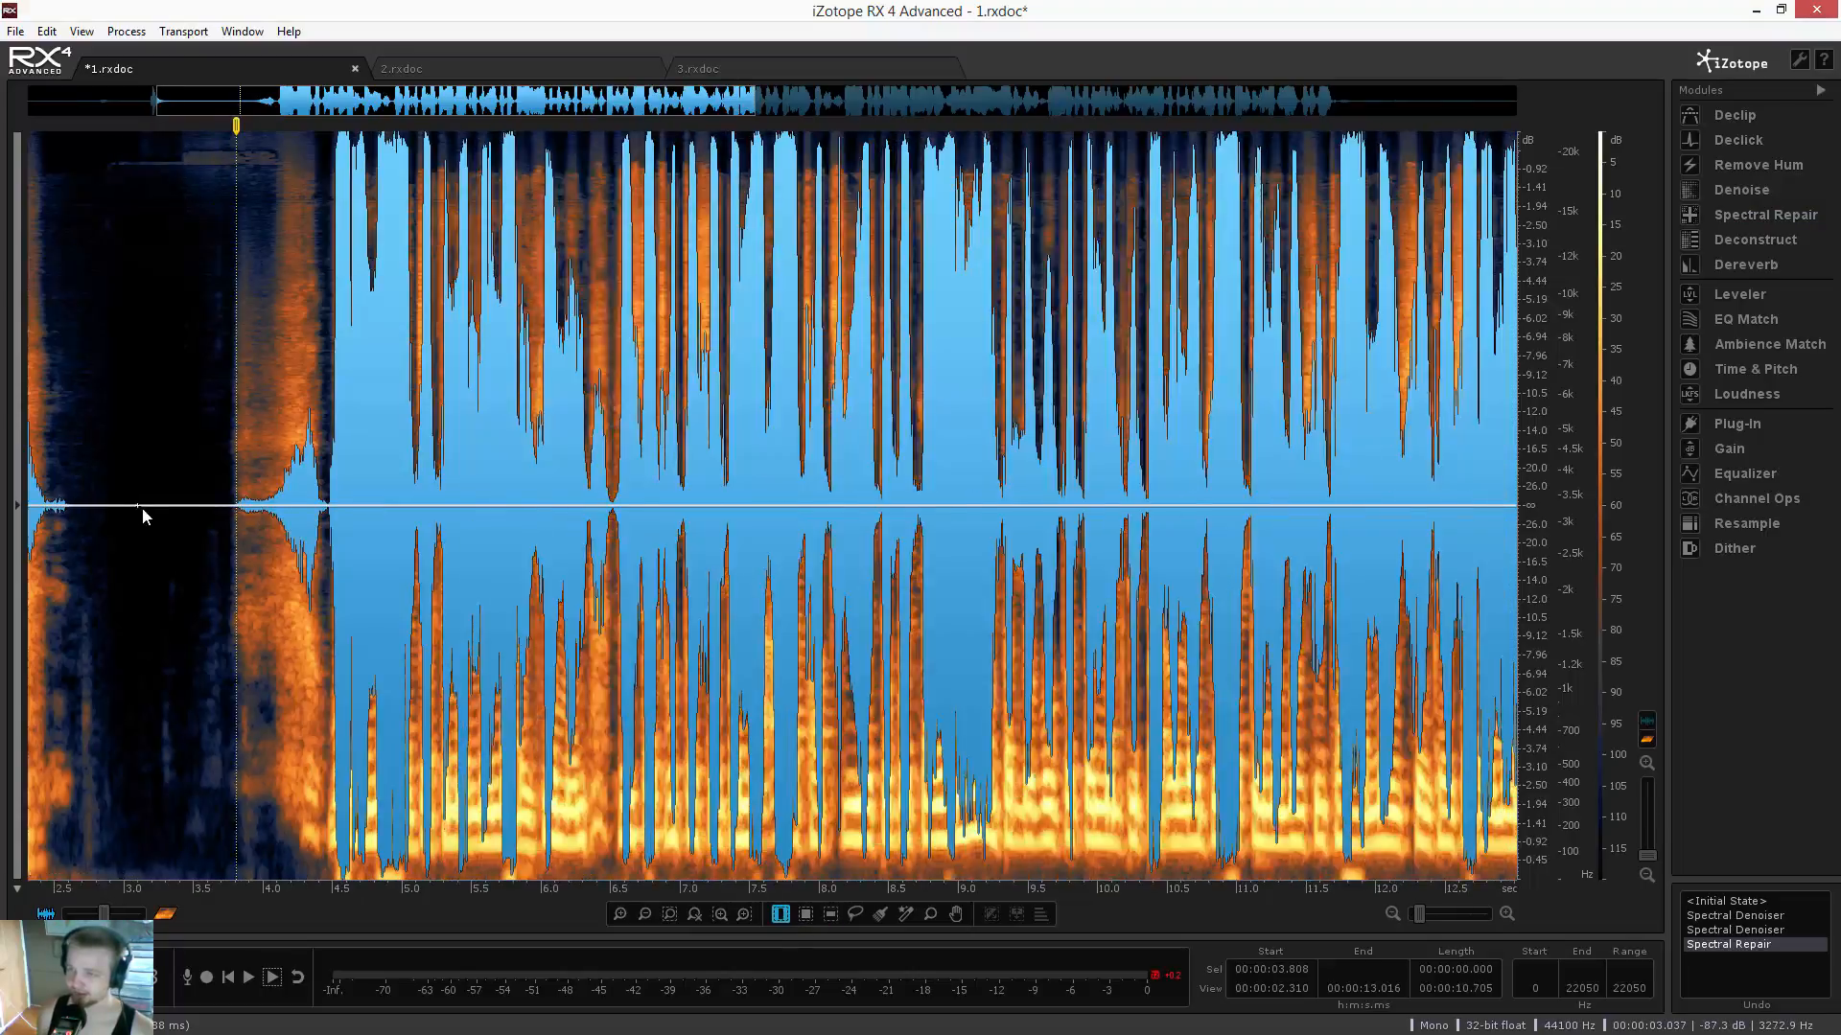
pyautogui.click(172, 513)
pyautogui.press('space')
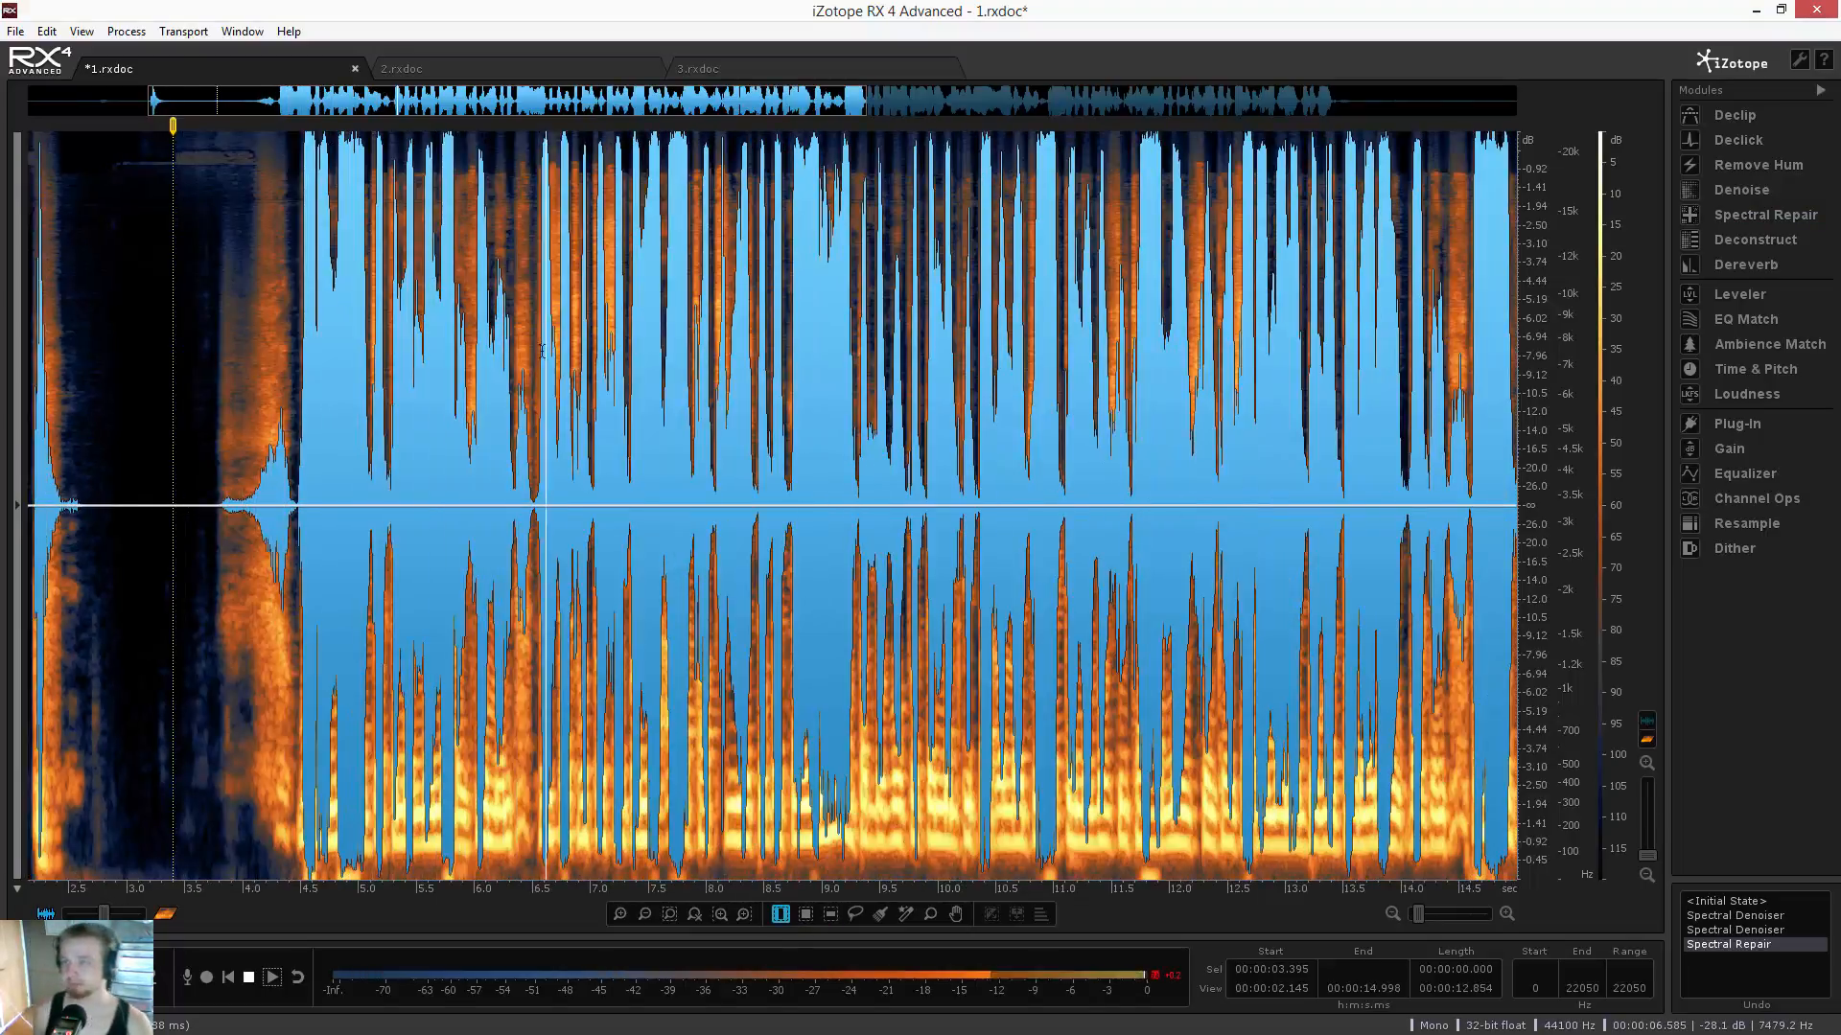
pyautogui.press('space')
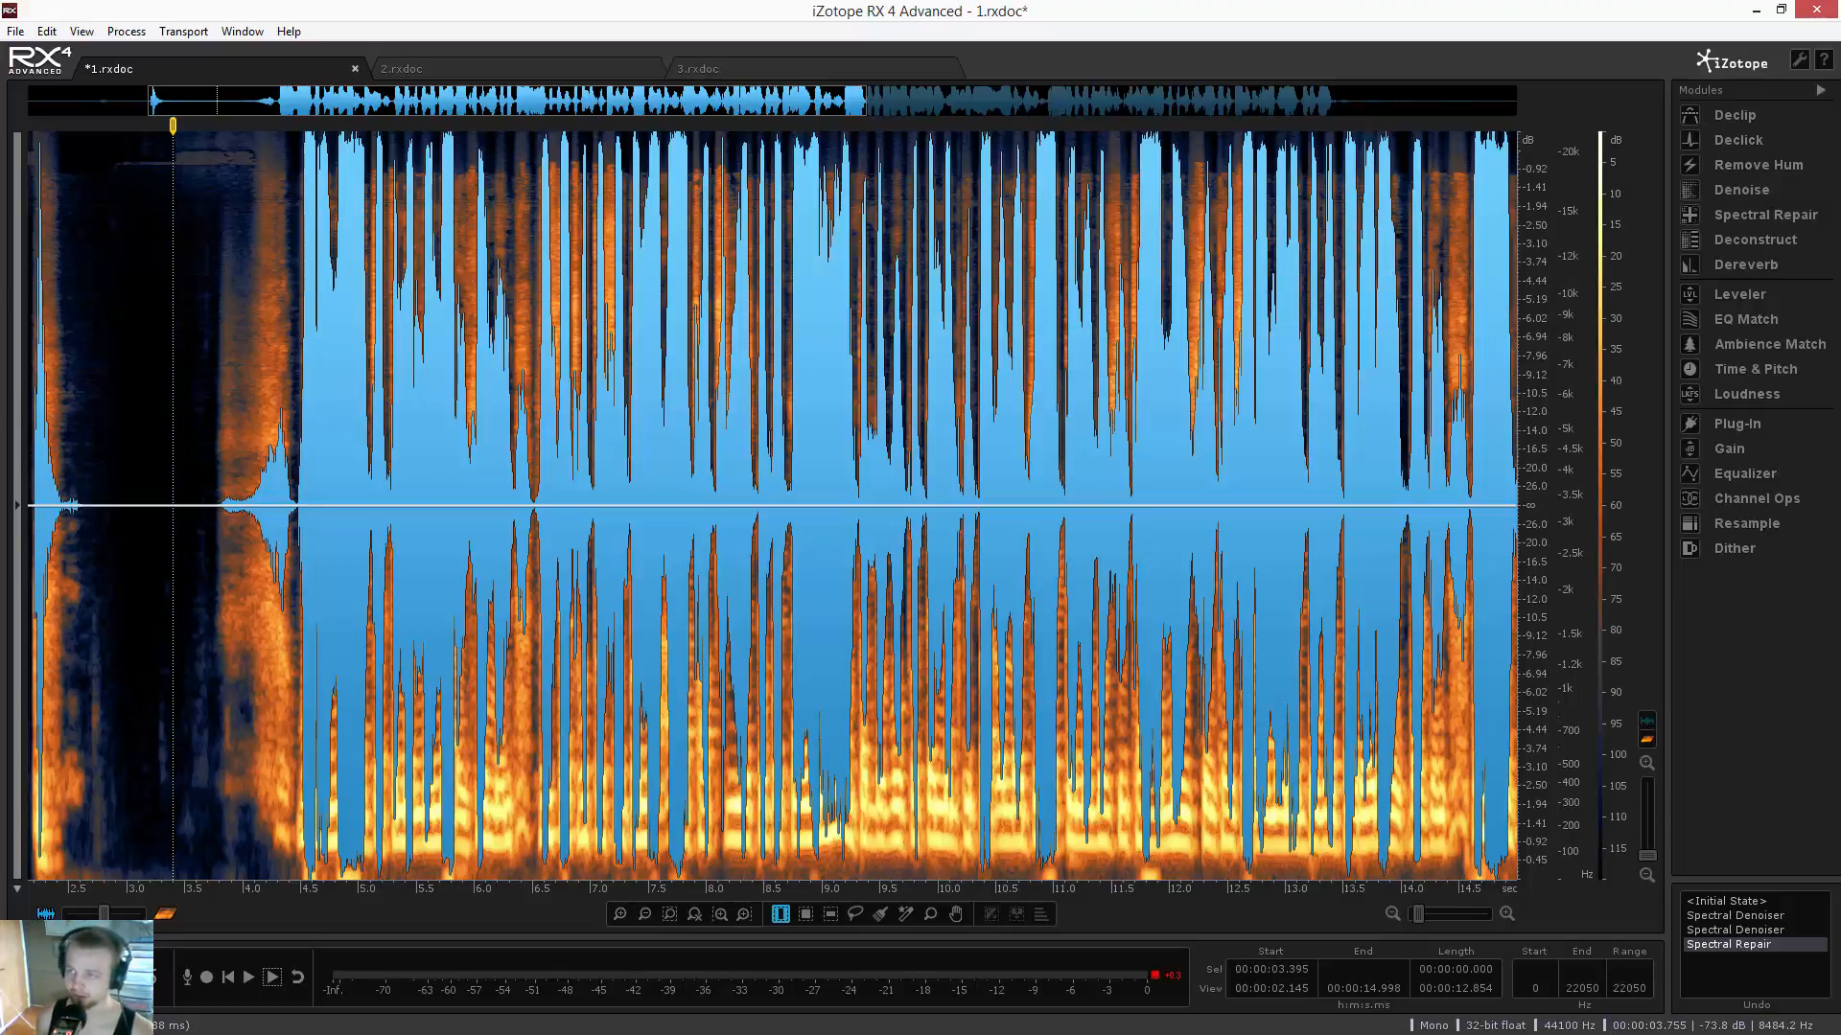
# Examine the clipped waveform peaks at the start of the speech, close up and across the longer passage
pyautogui.click(302, 101)
pyautogui.scroll(6, 300, 103)
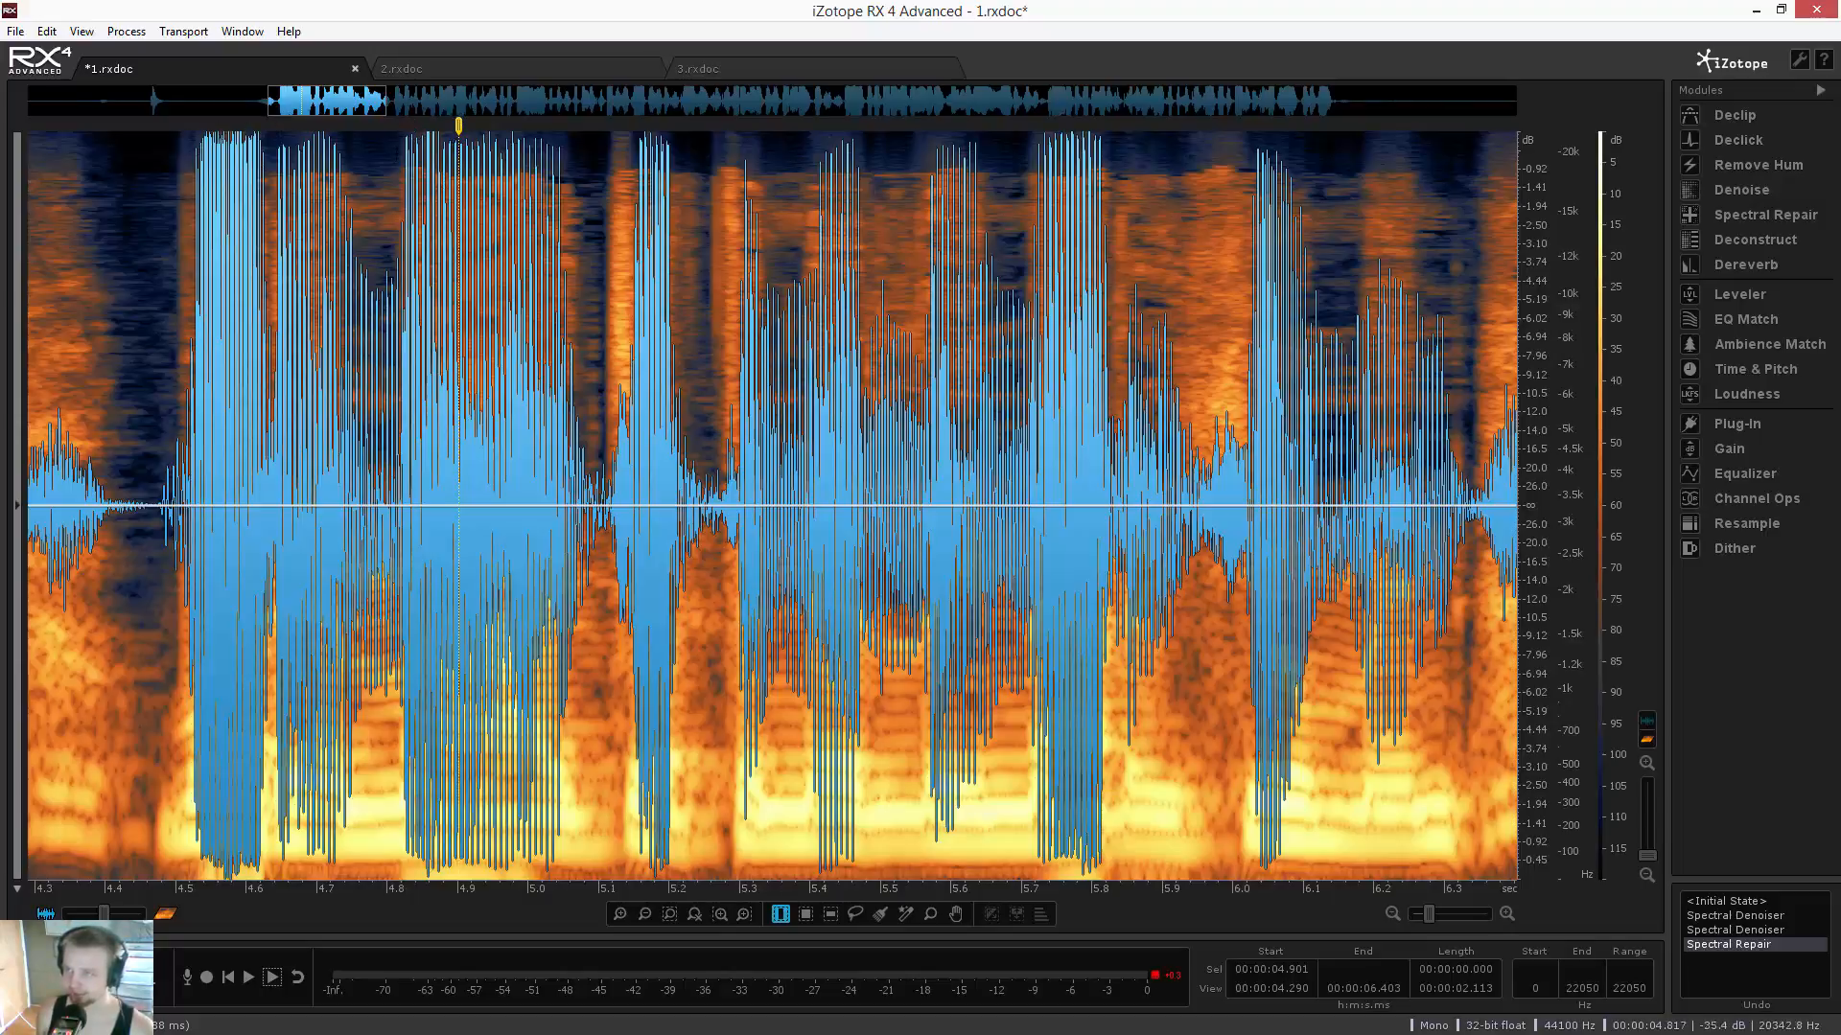
pyautogui.scroll(-5, 868, 278)
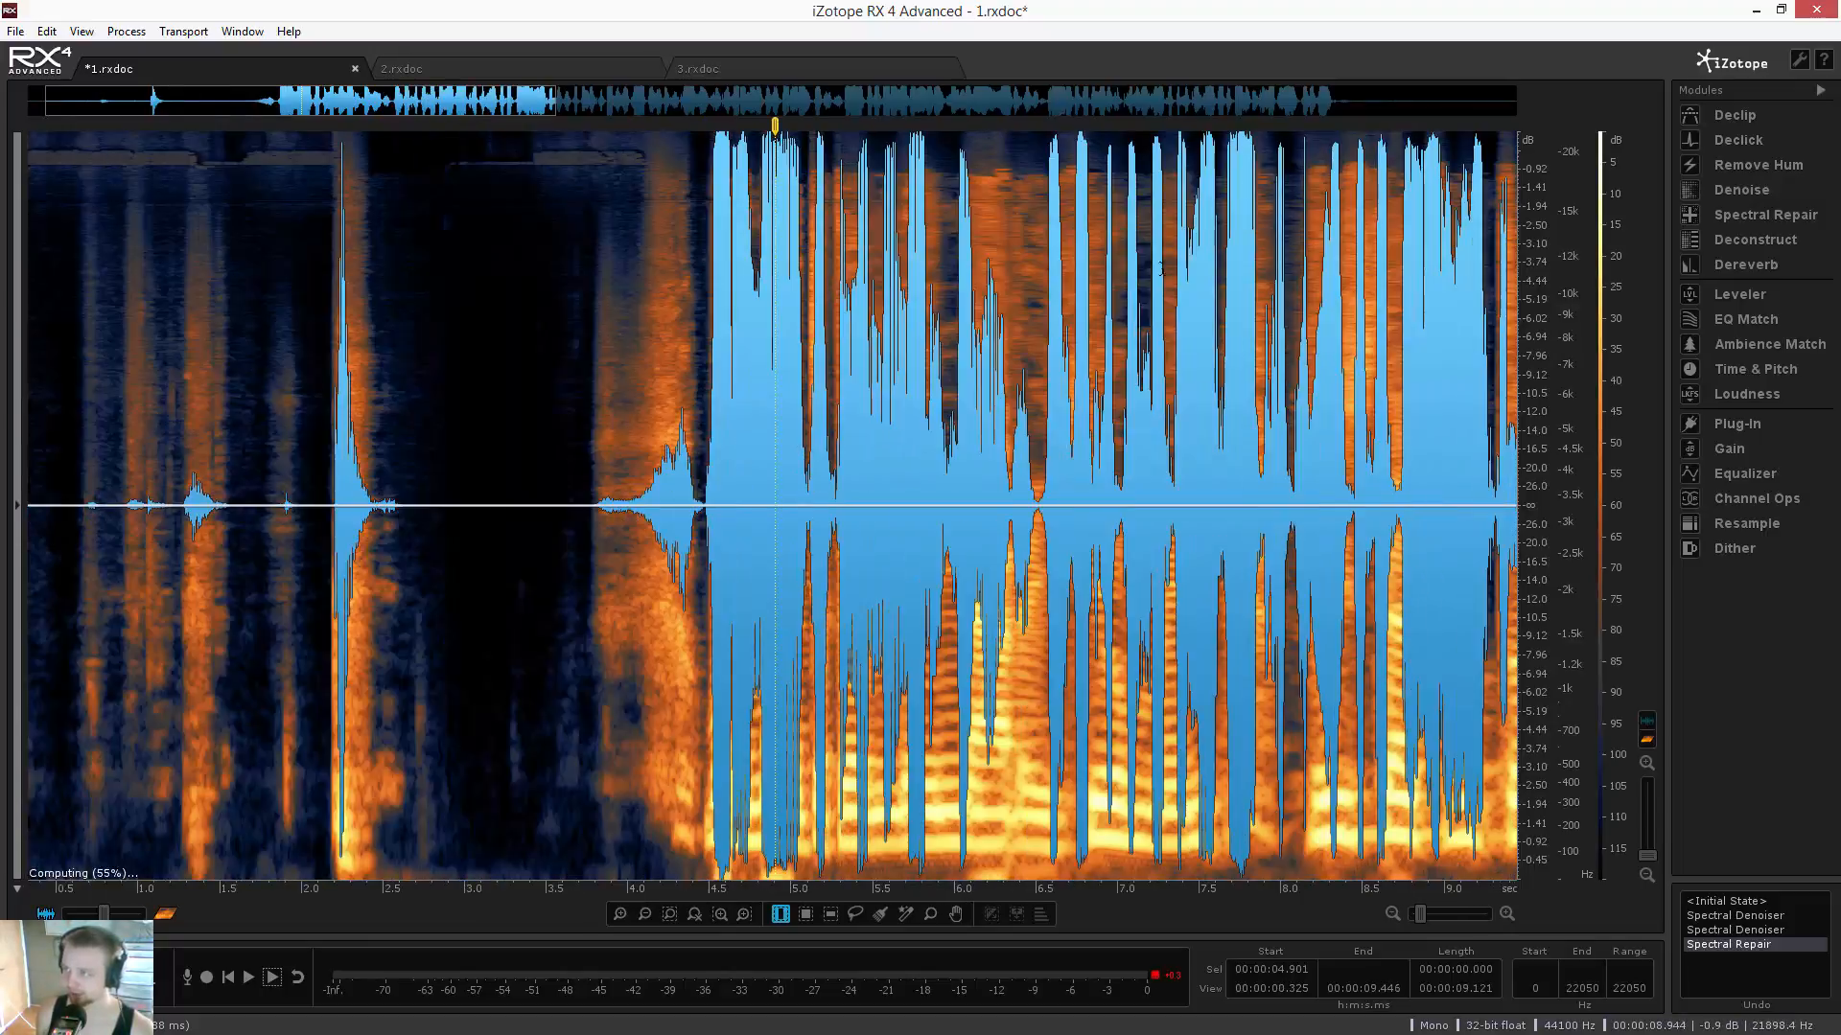
pyautogui.click(709, 257)
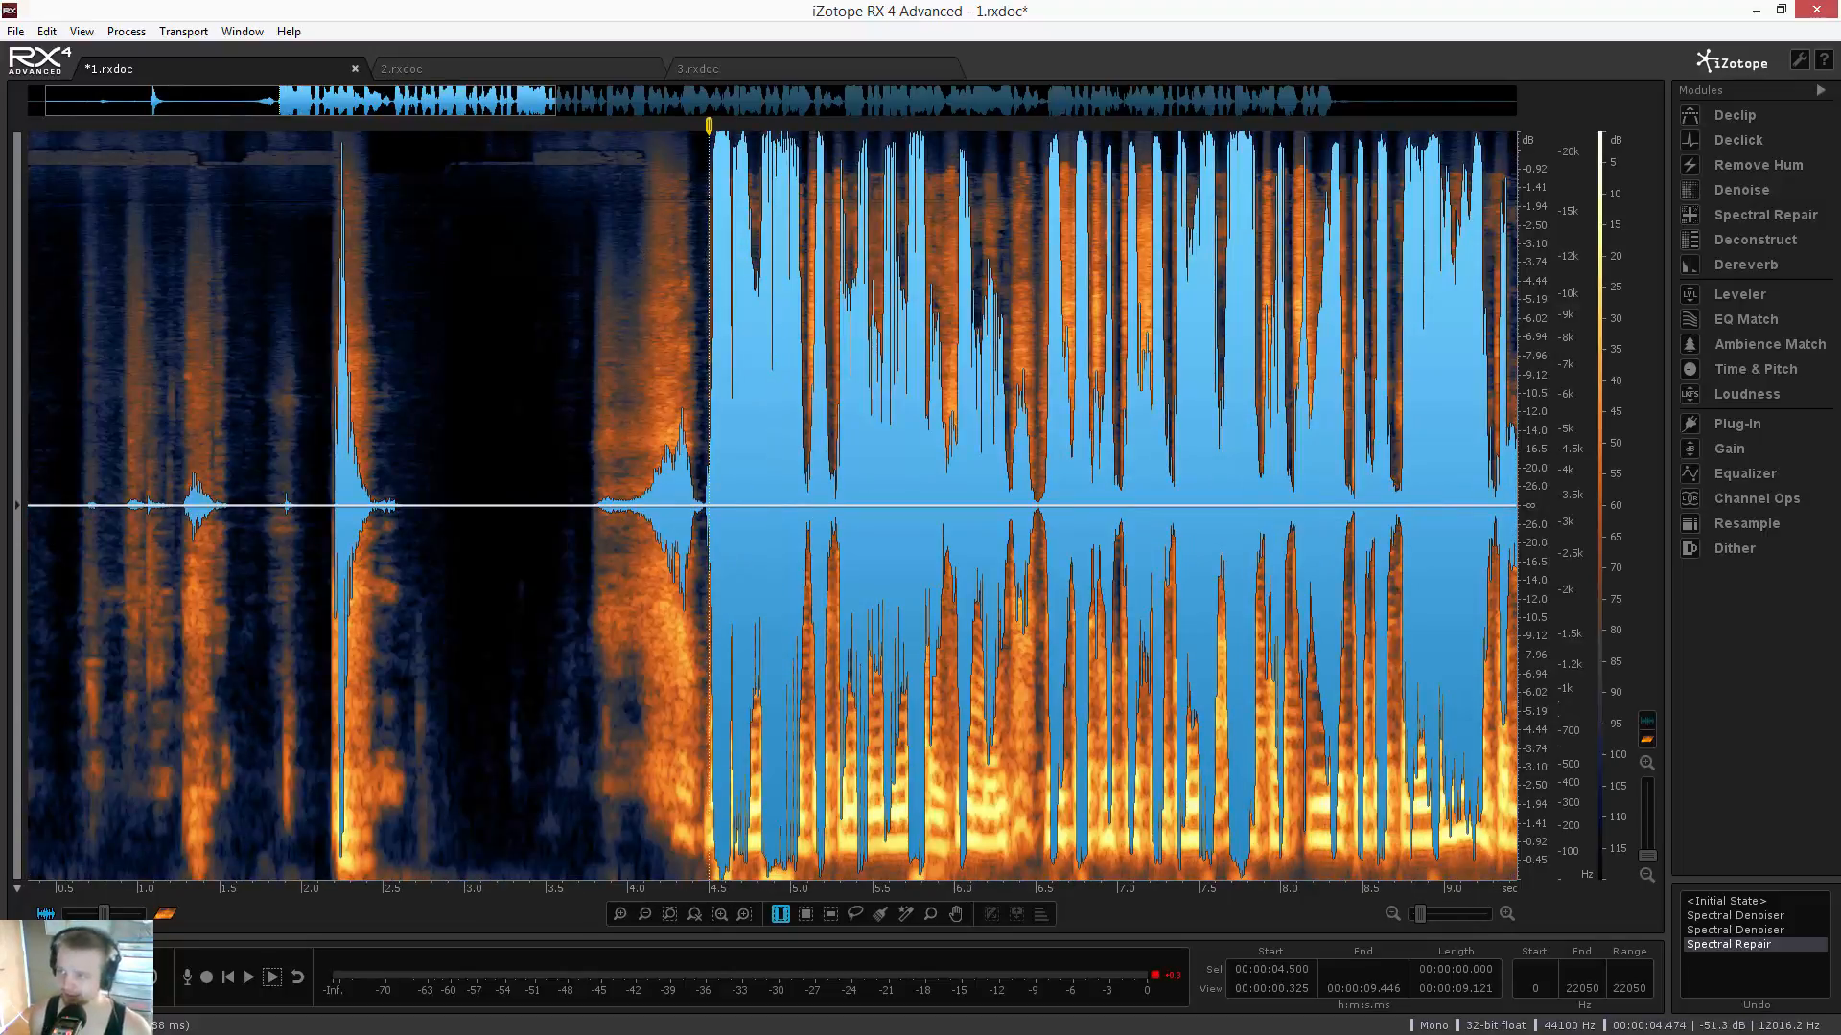
pyautogui.moveTo(453, 103); pyautogui.dragTo(573, 88)
pyautogui.click(249, 454)
pyautogui.scroll(1, 297, 462)
pyautogui.scroll(-3, 297, 461)
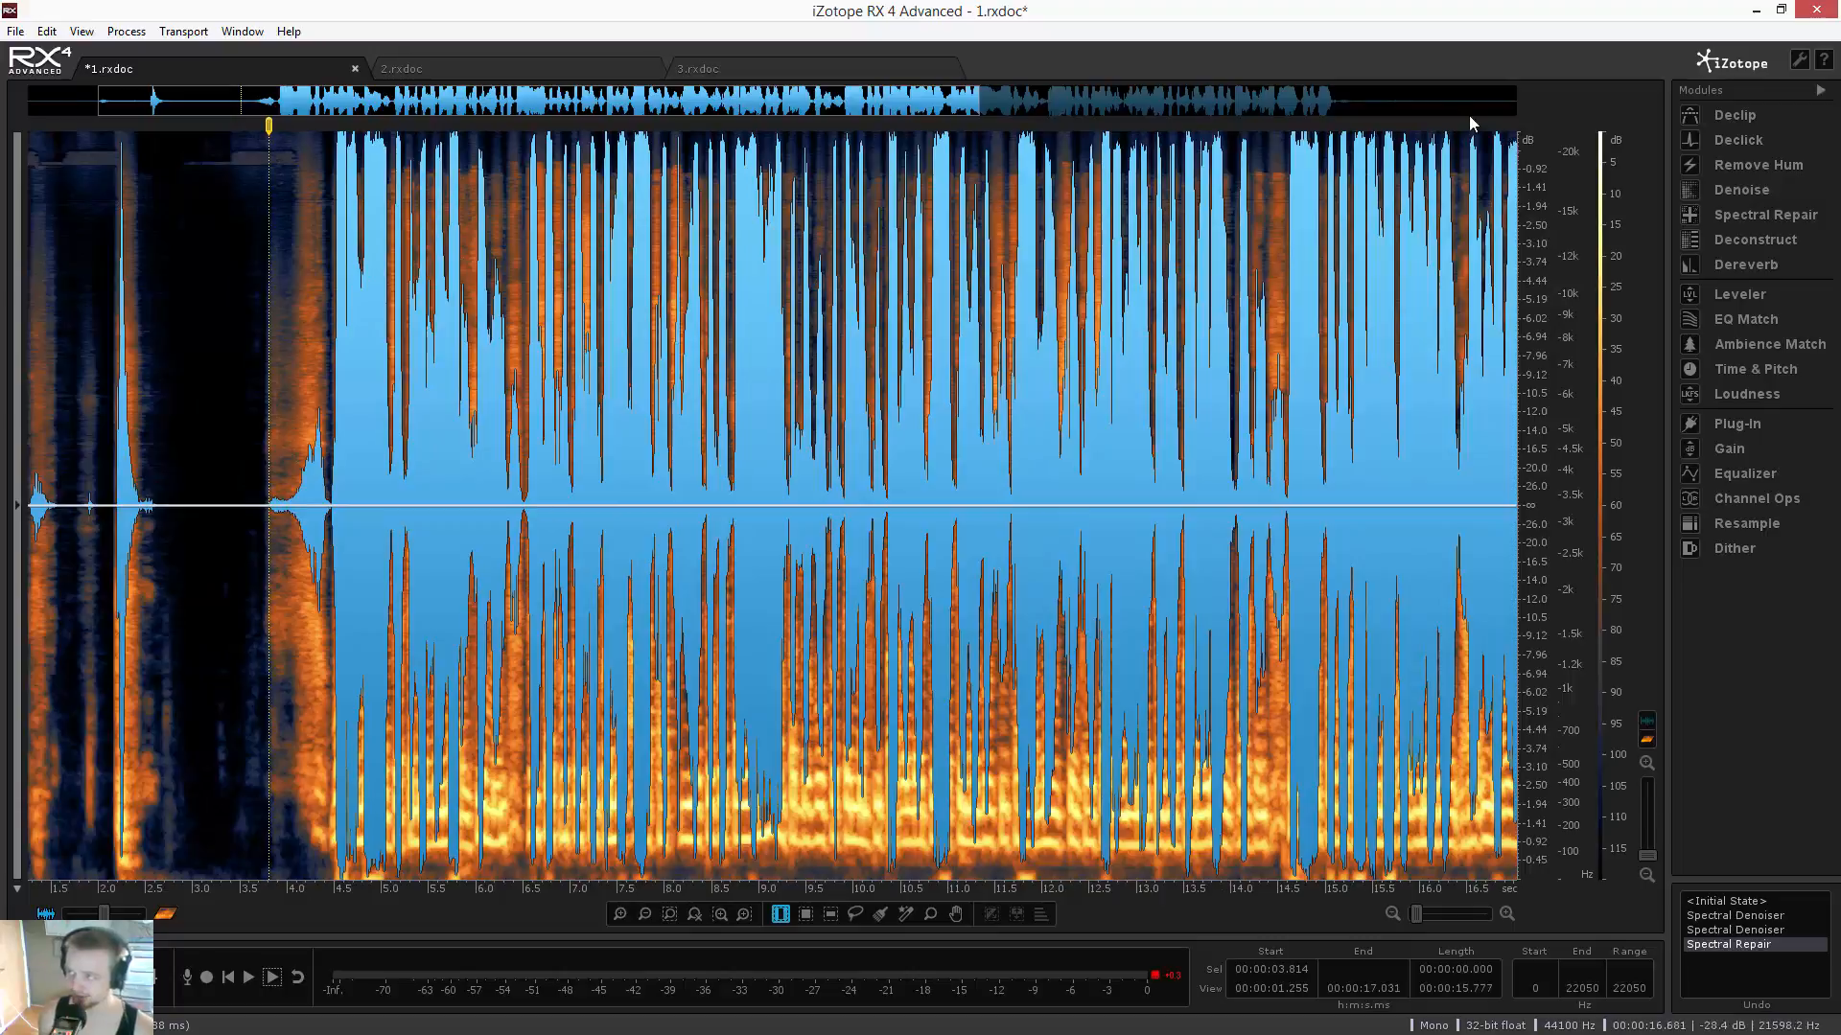
# Try lowering the clip gain of the speech between about 4.4 and 12.6 s, and undo the change
pyautogui.moveTo(326, 462); pyautogui.dragTo(1098, 501)
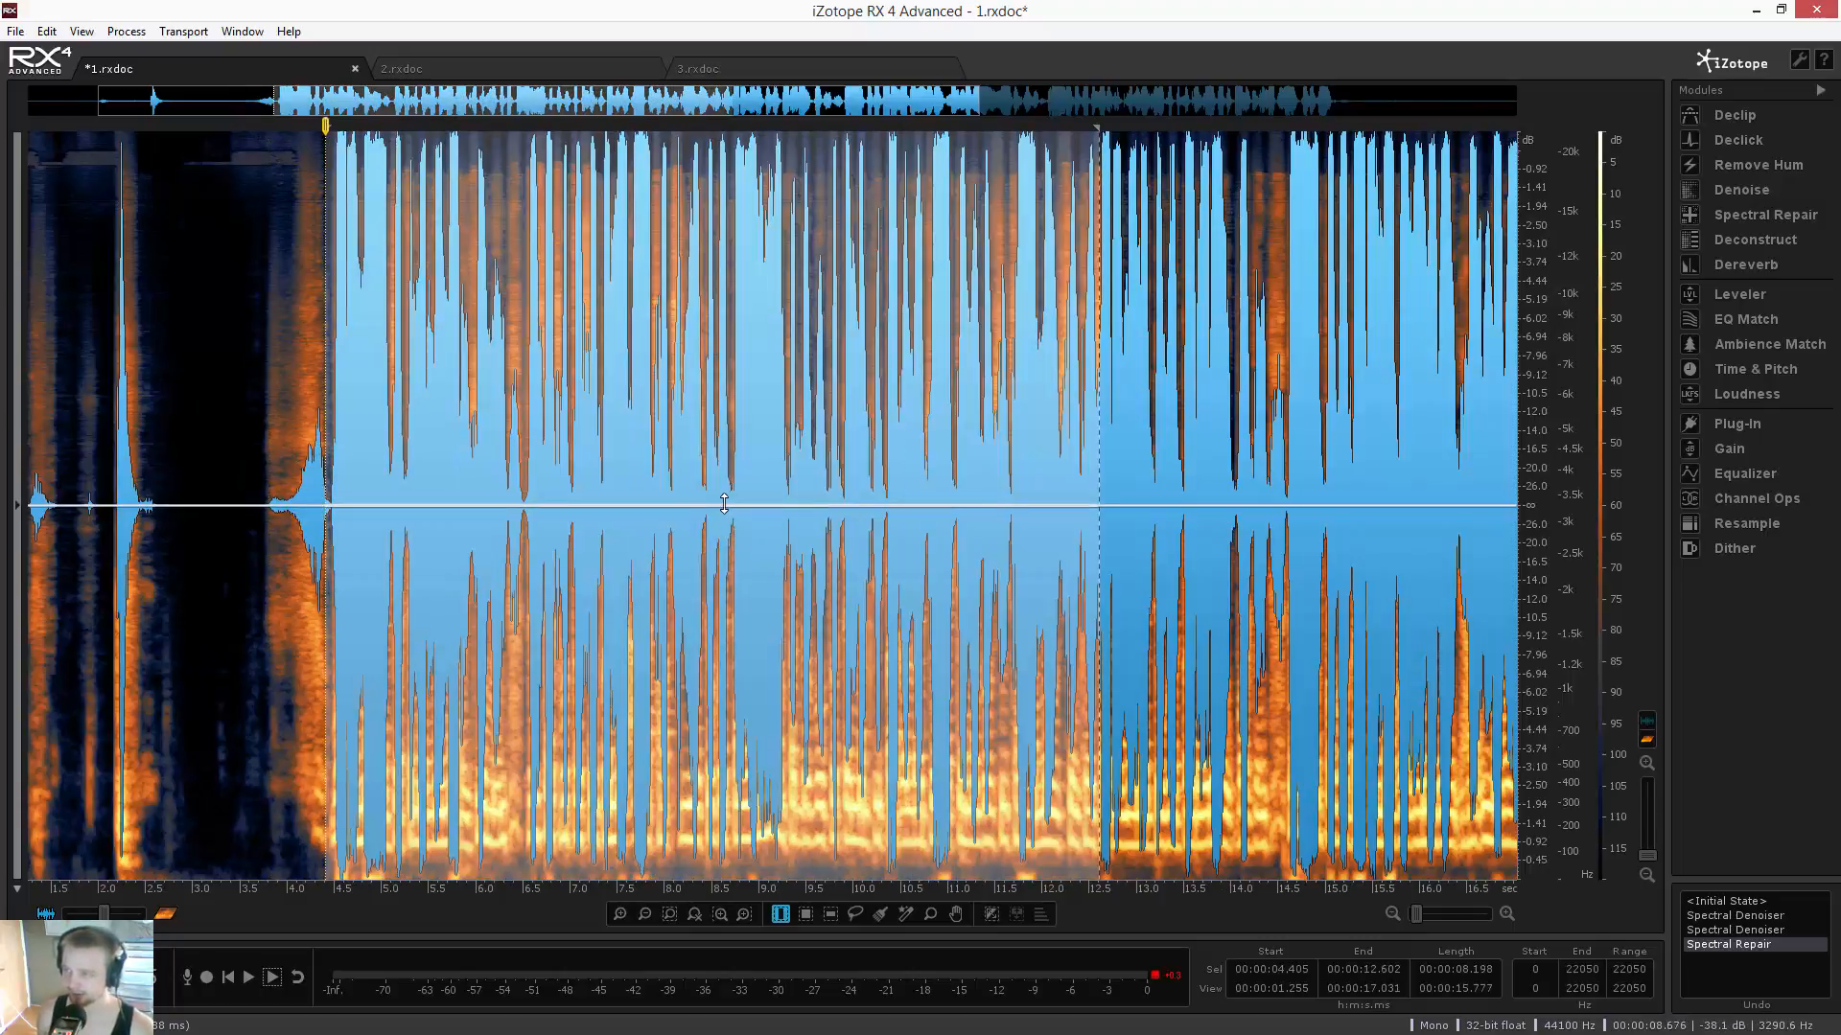
pyautogui.moveTo(723, 505); pyautogui.dragTo(725, 634)
pyautogui.hotkey('ctrl', 'z')
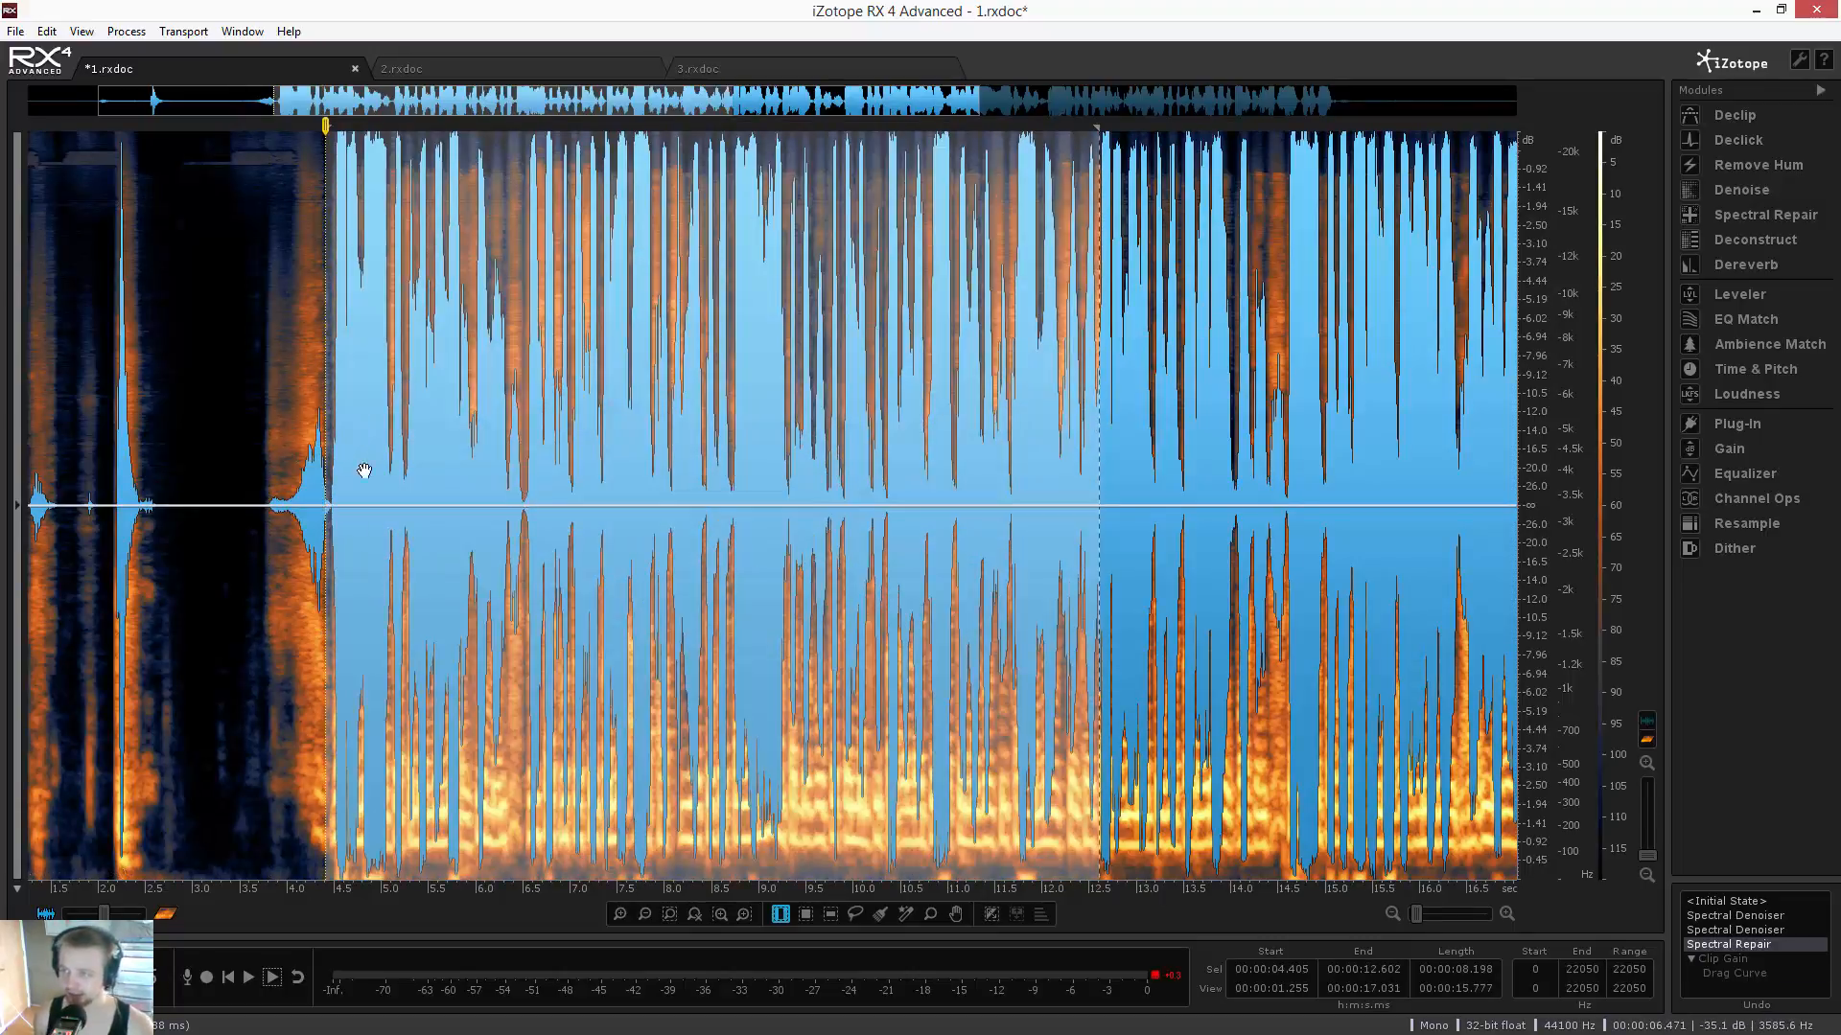
pyautogui.hotkey('ctrl', 'z')
# Try lowering the clip gain between about 4.4 and 11.2 s, undo it and clear the selection
pyautogui.moveTo(326, 422); pyautogui.dragTo(965, 461)
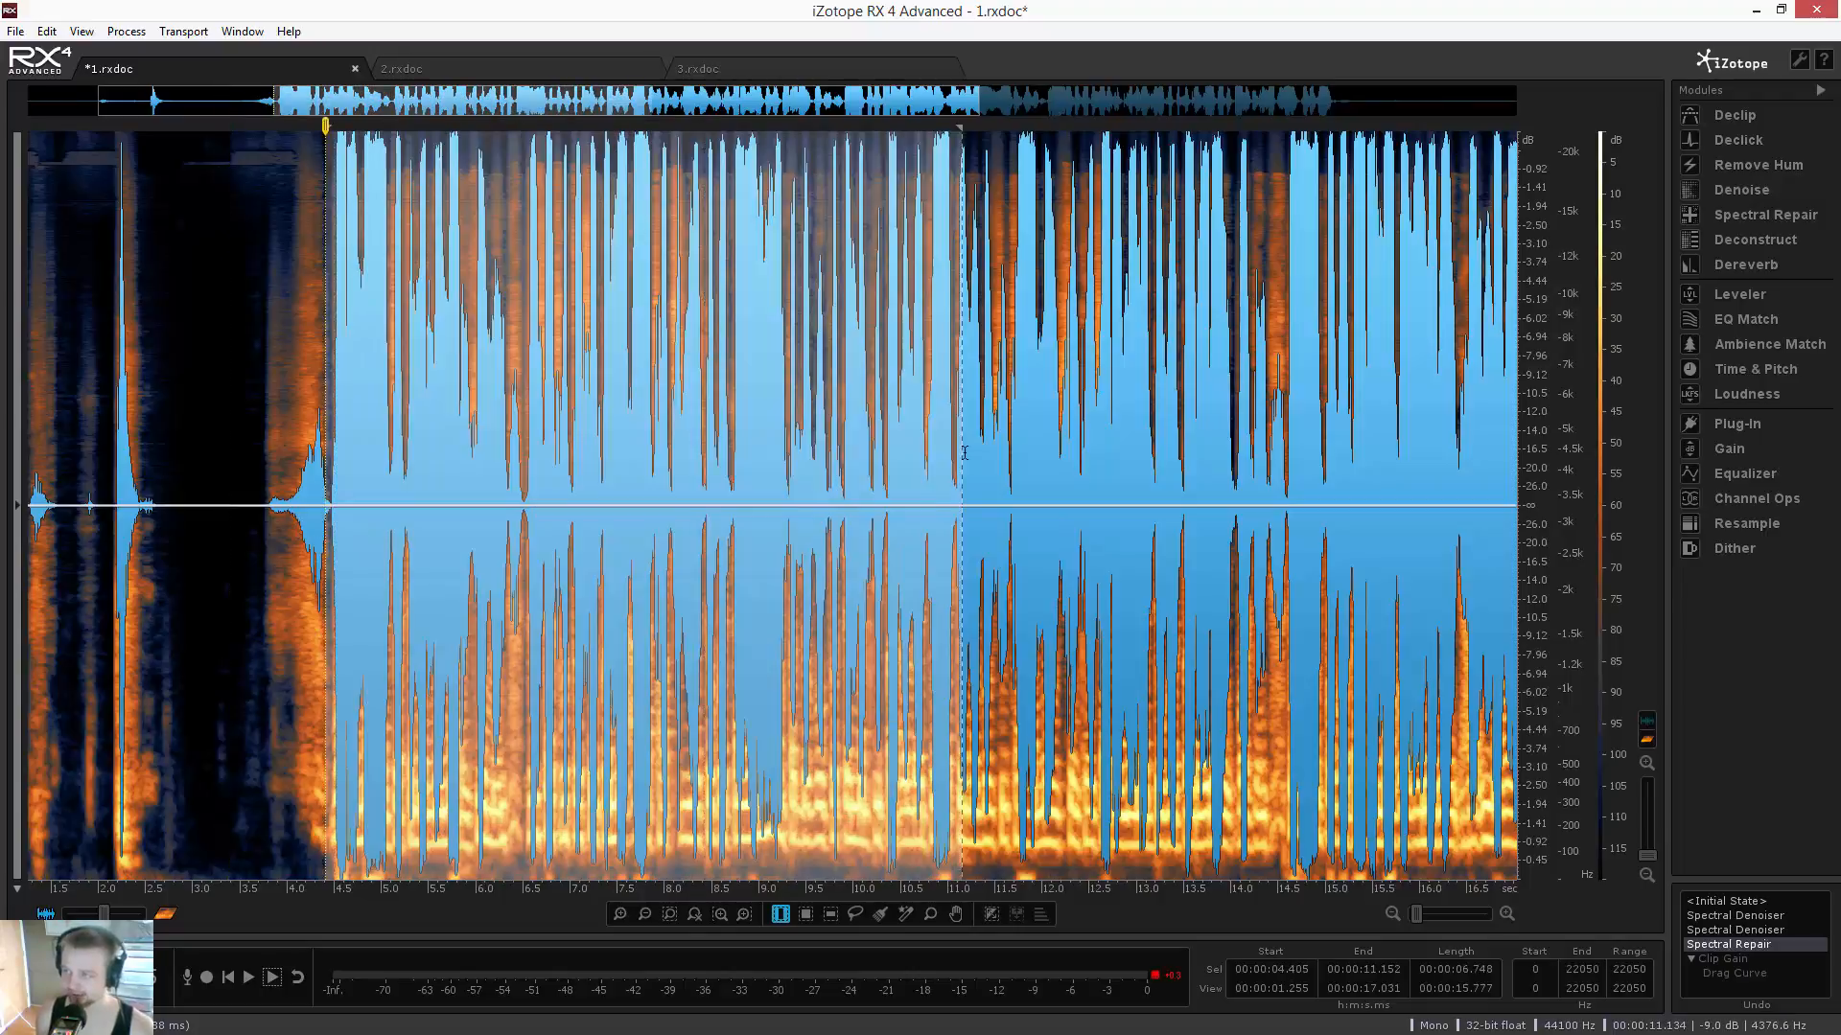
pyautogui.moveTo(747, 516); pyautogui.dragTo(743, 631)
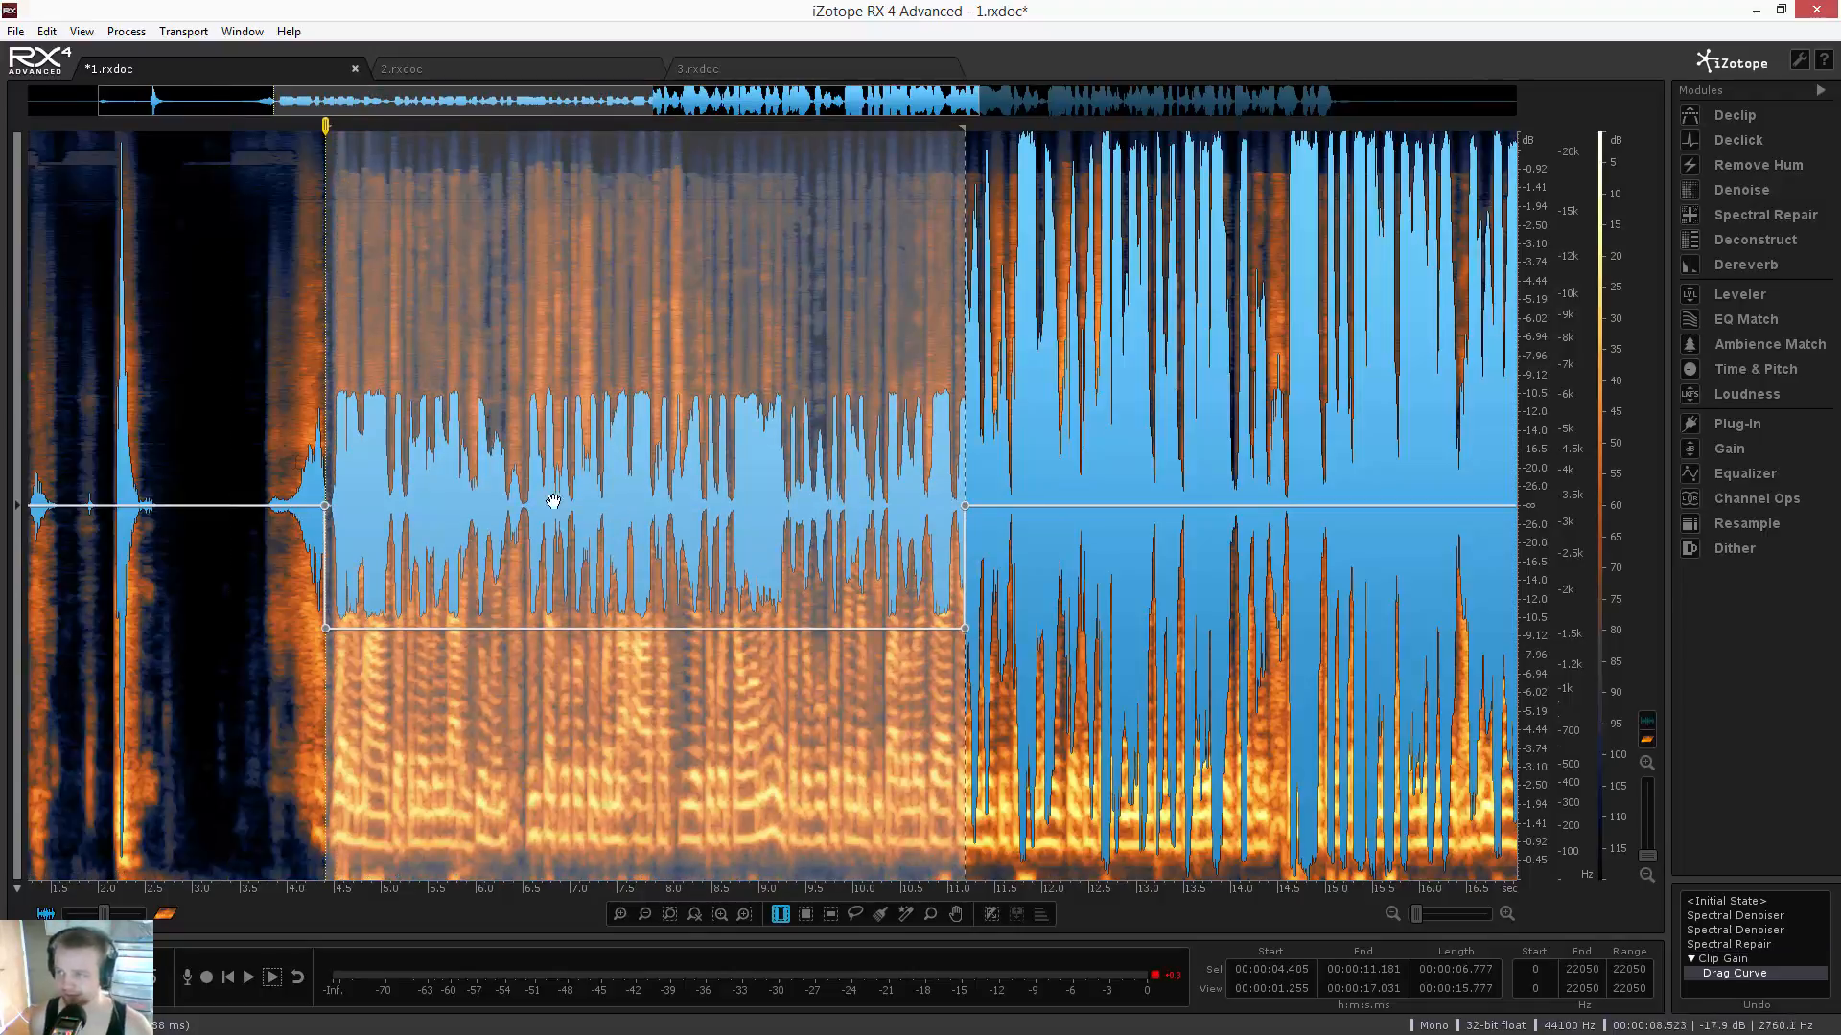
pyautogui.hotkey('ctrl', 'z')
pyautogui.click(269, 369)
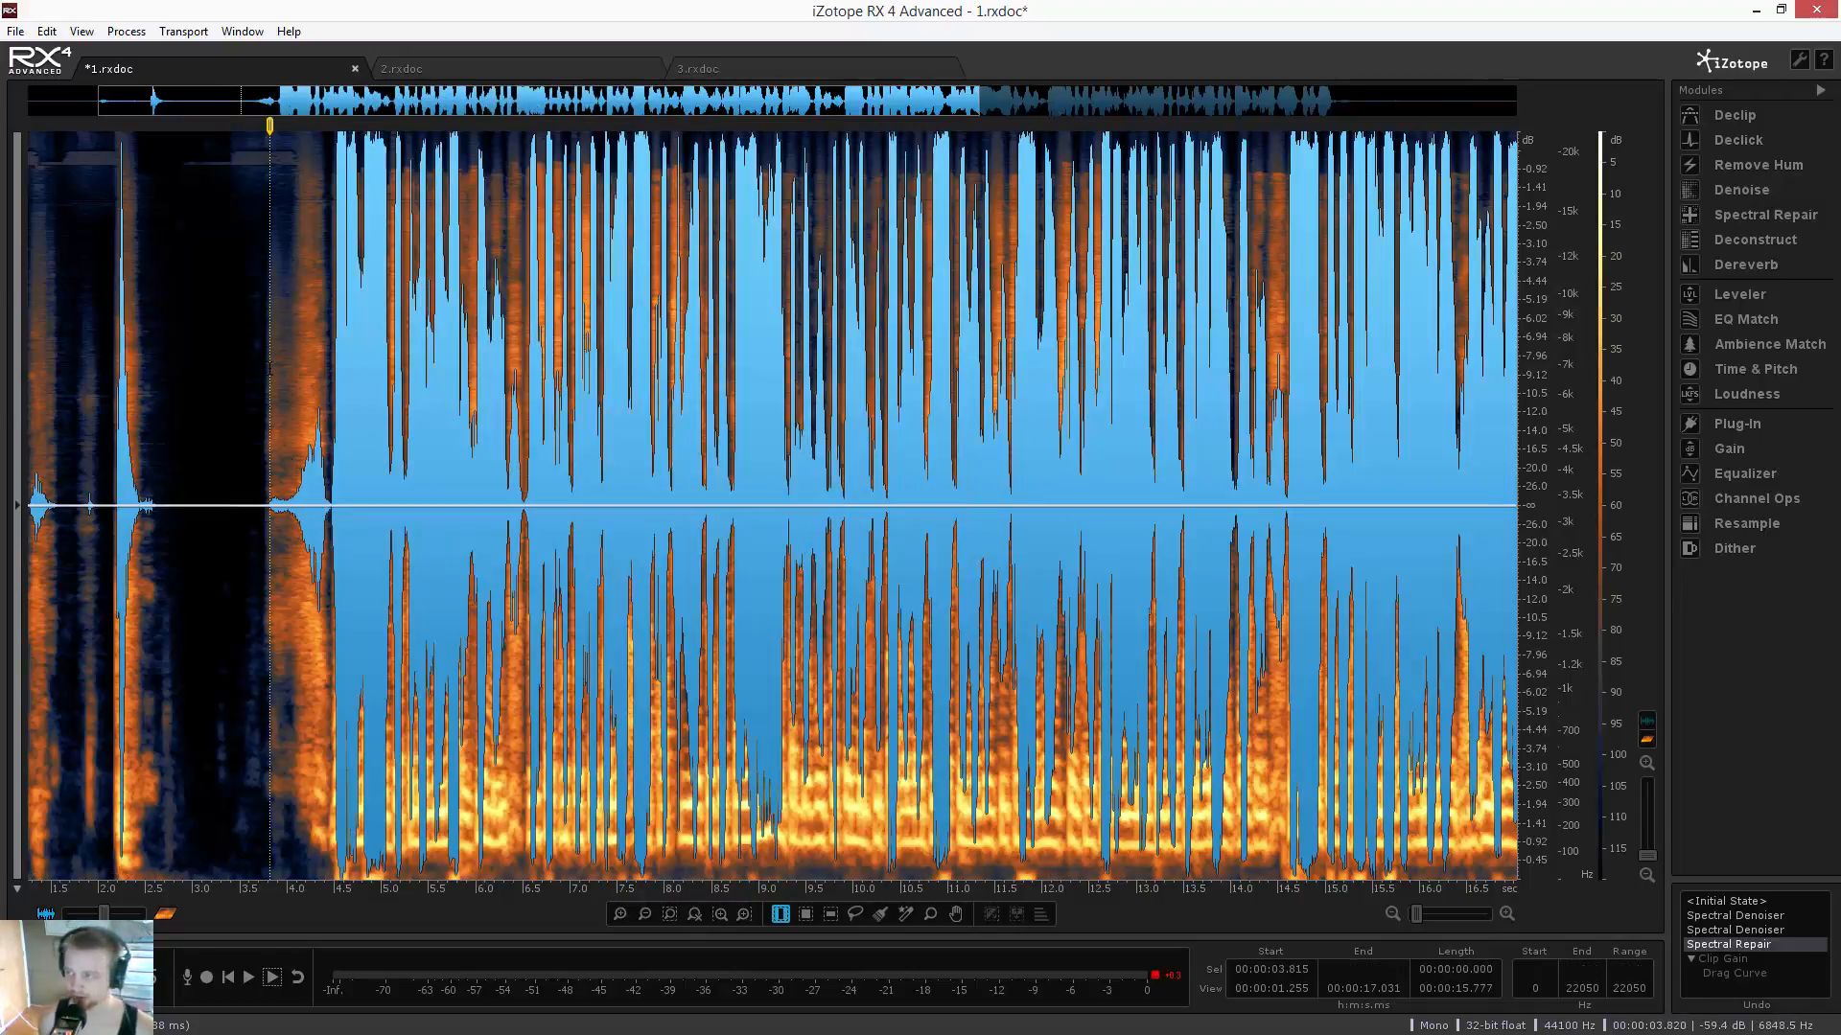
# Try lowering the clip gain of the speech between about 4.5 and 8.9 s, and undo the change
pyautogui.moveTo(334, 422); pyautogui.dragTo(627, 423)
pyautogui.click(285, 420)
pyautogui.click(251, 448)
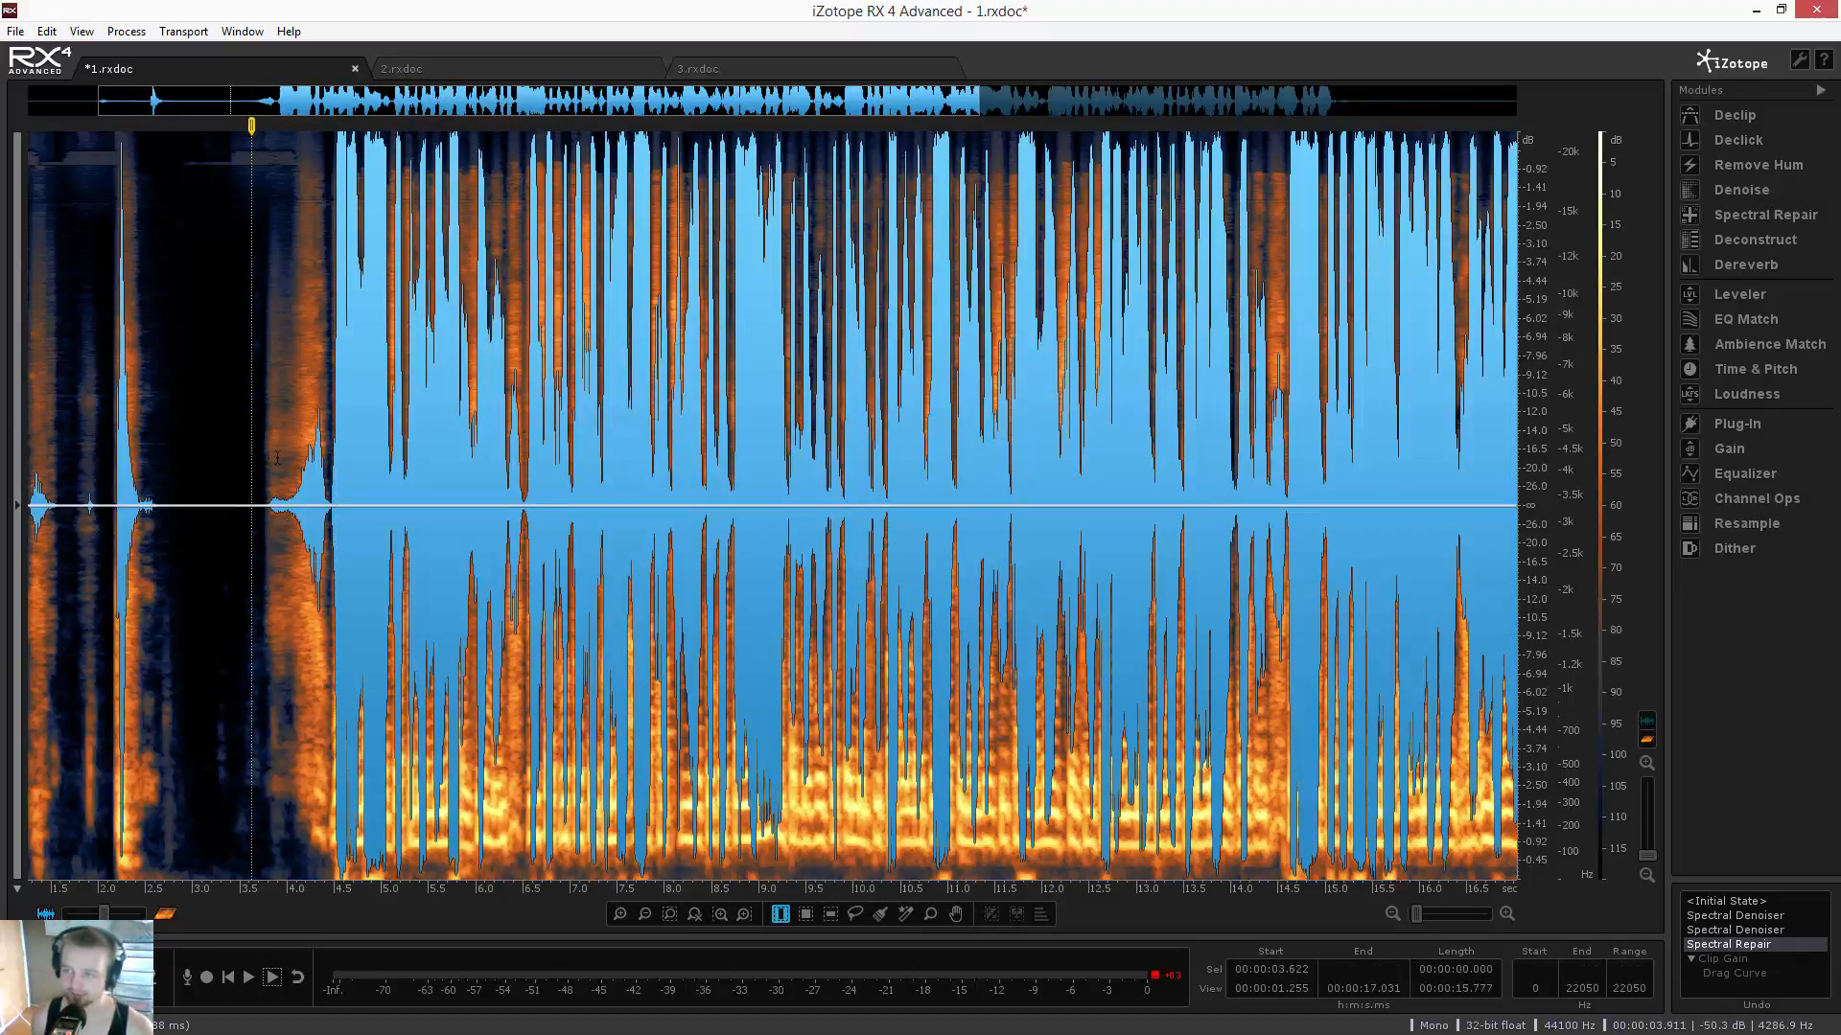
pyautogui.click(265, 461)
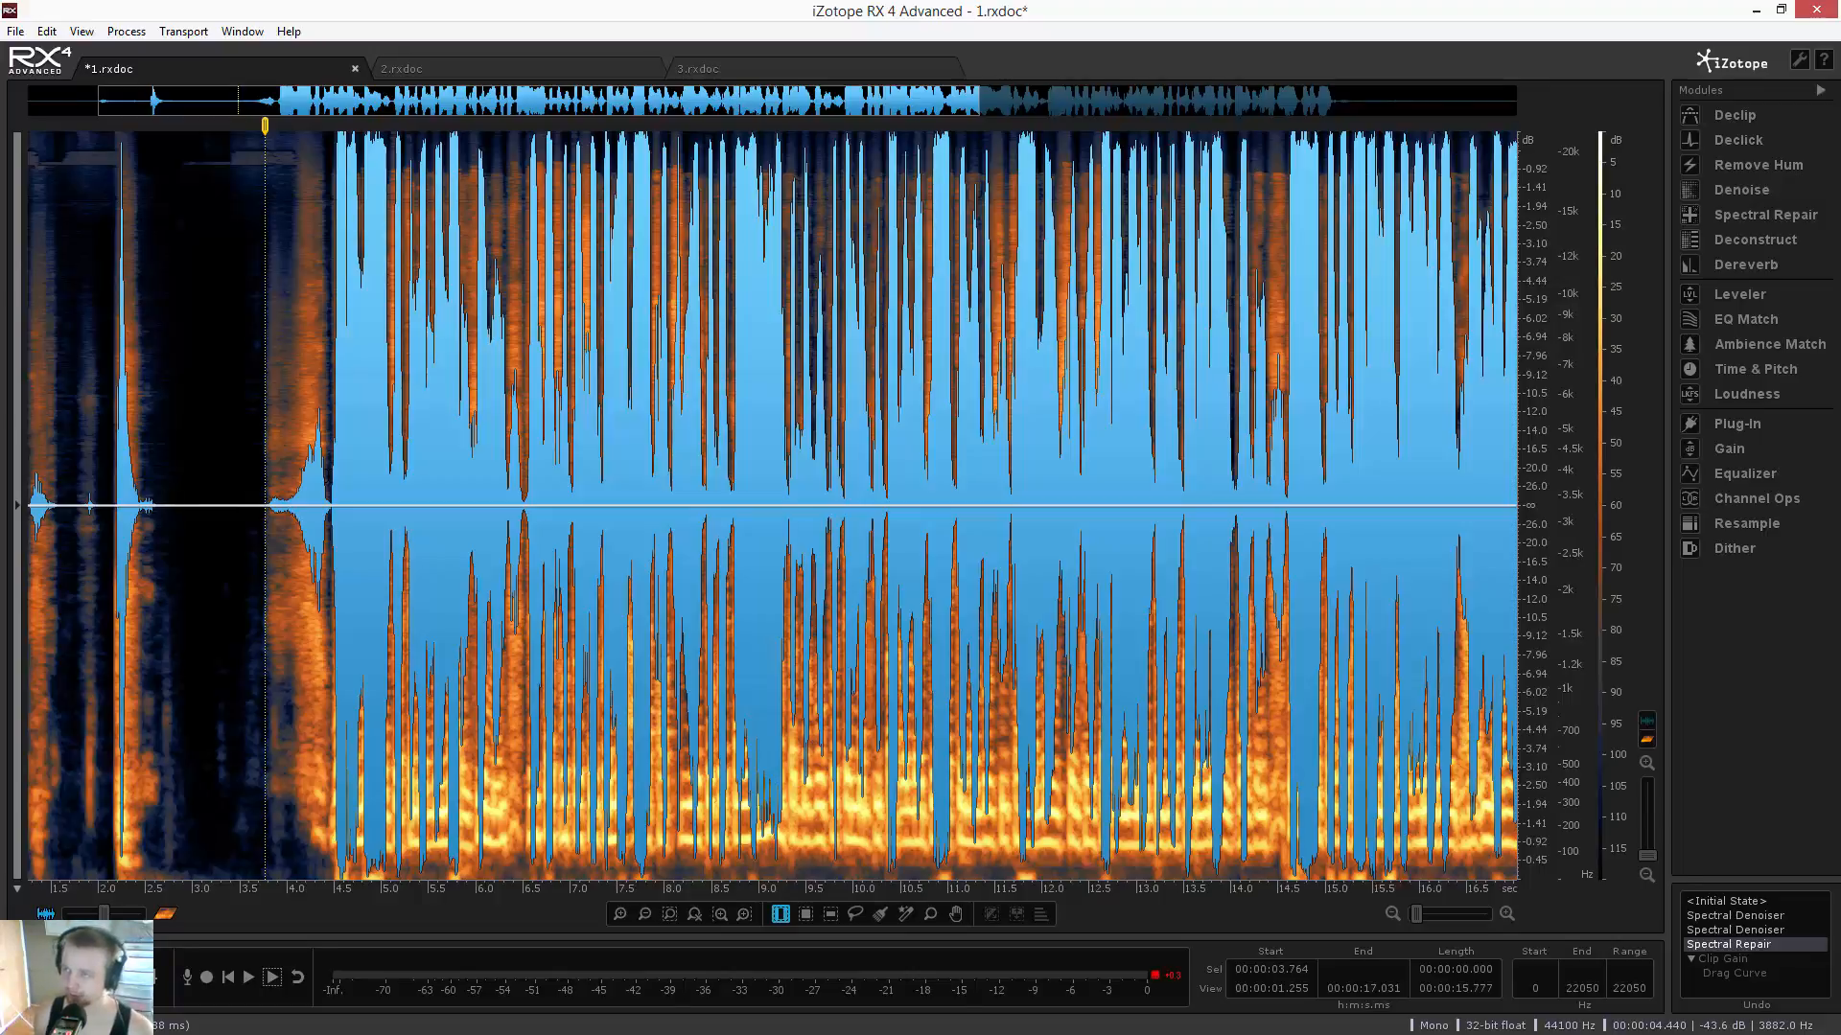
pyautogui.moveTo(334, 537); pyautogui.dragTo(744, 542)
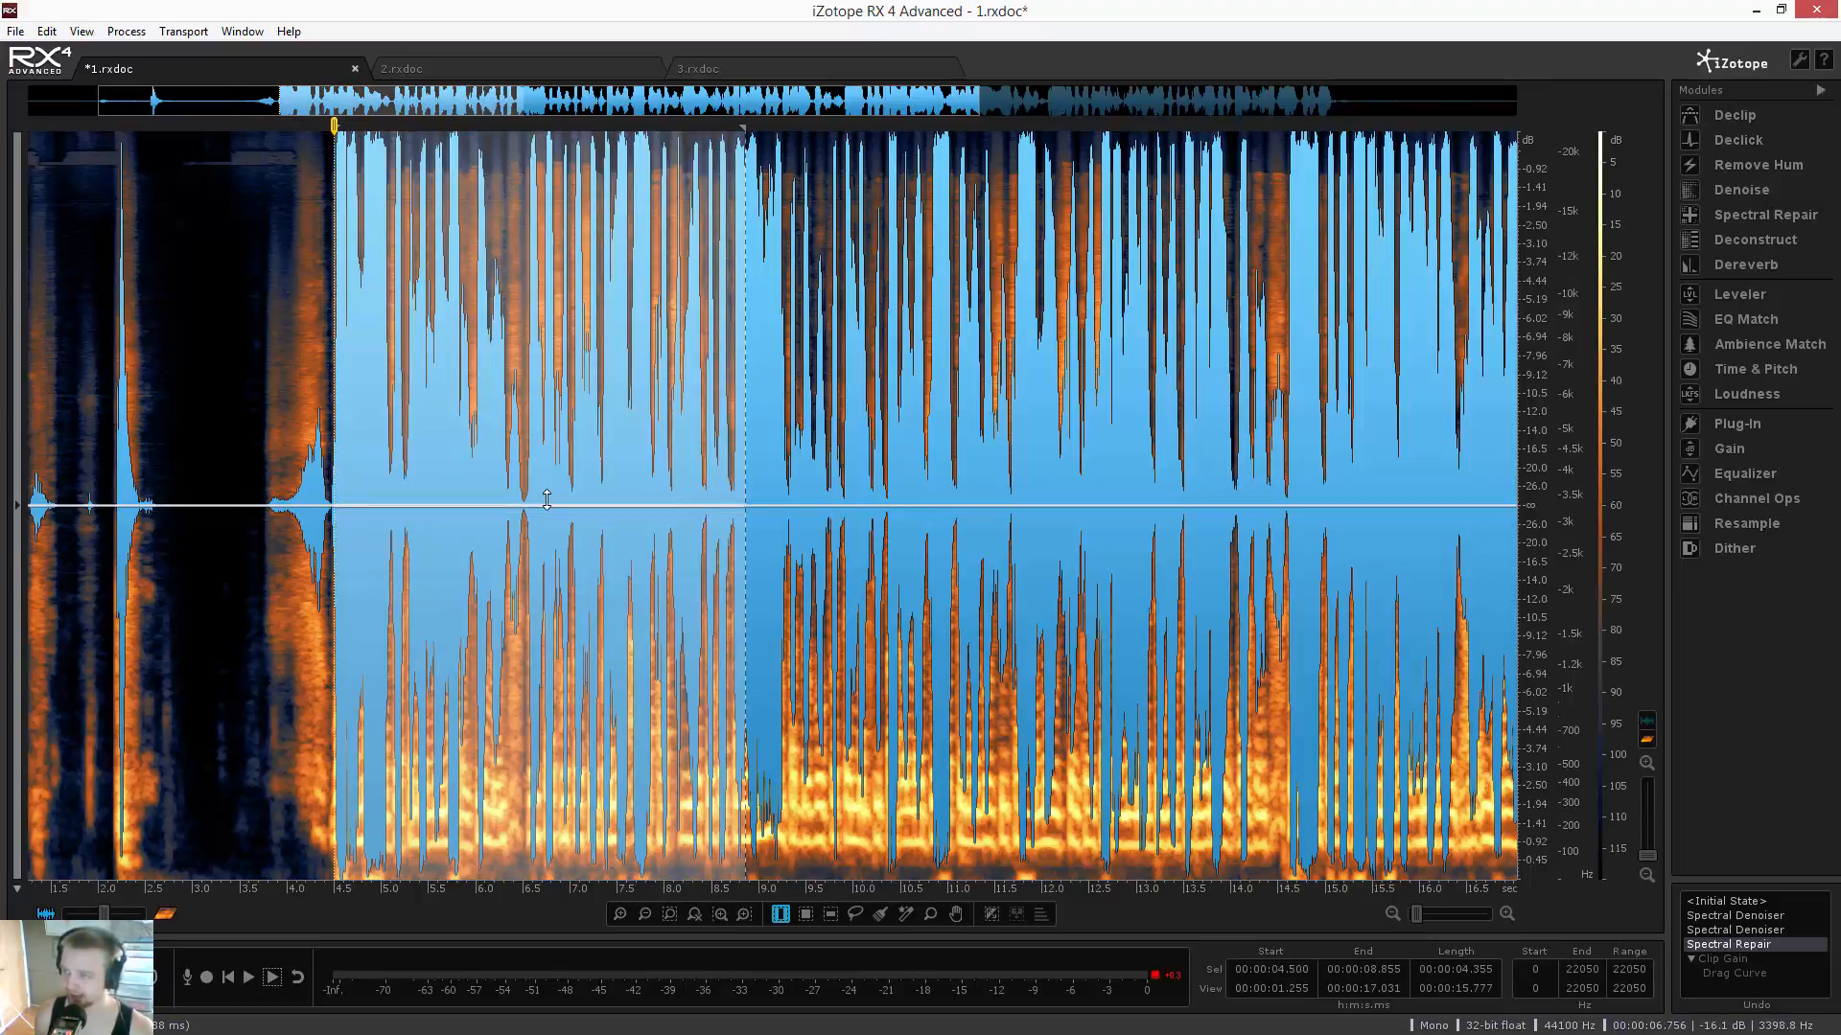
pyautogui.moveTo(547, 500); pyautogui.dragTo(547, 617)
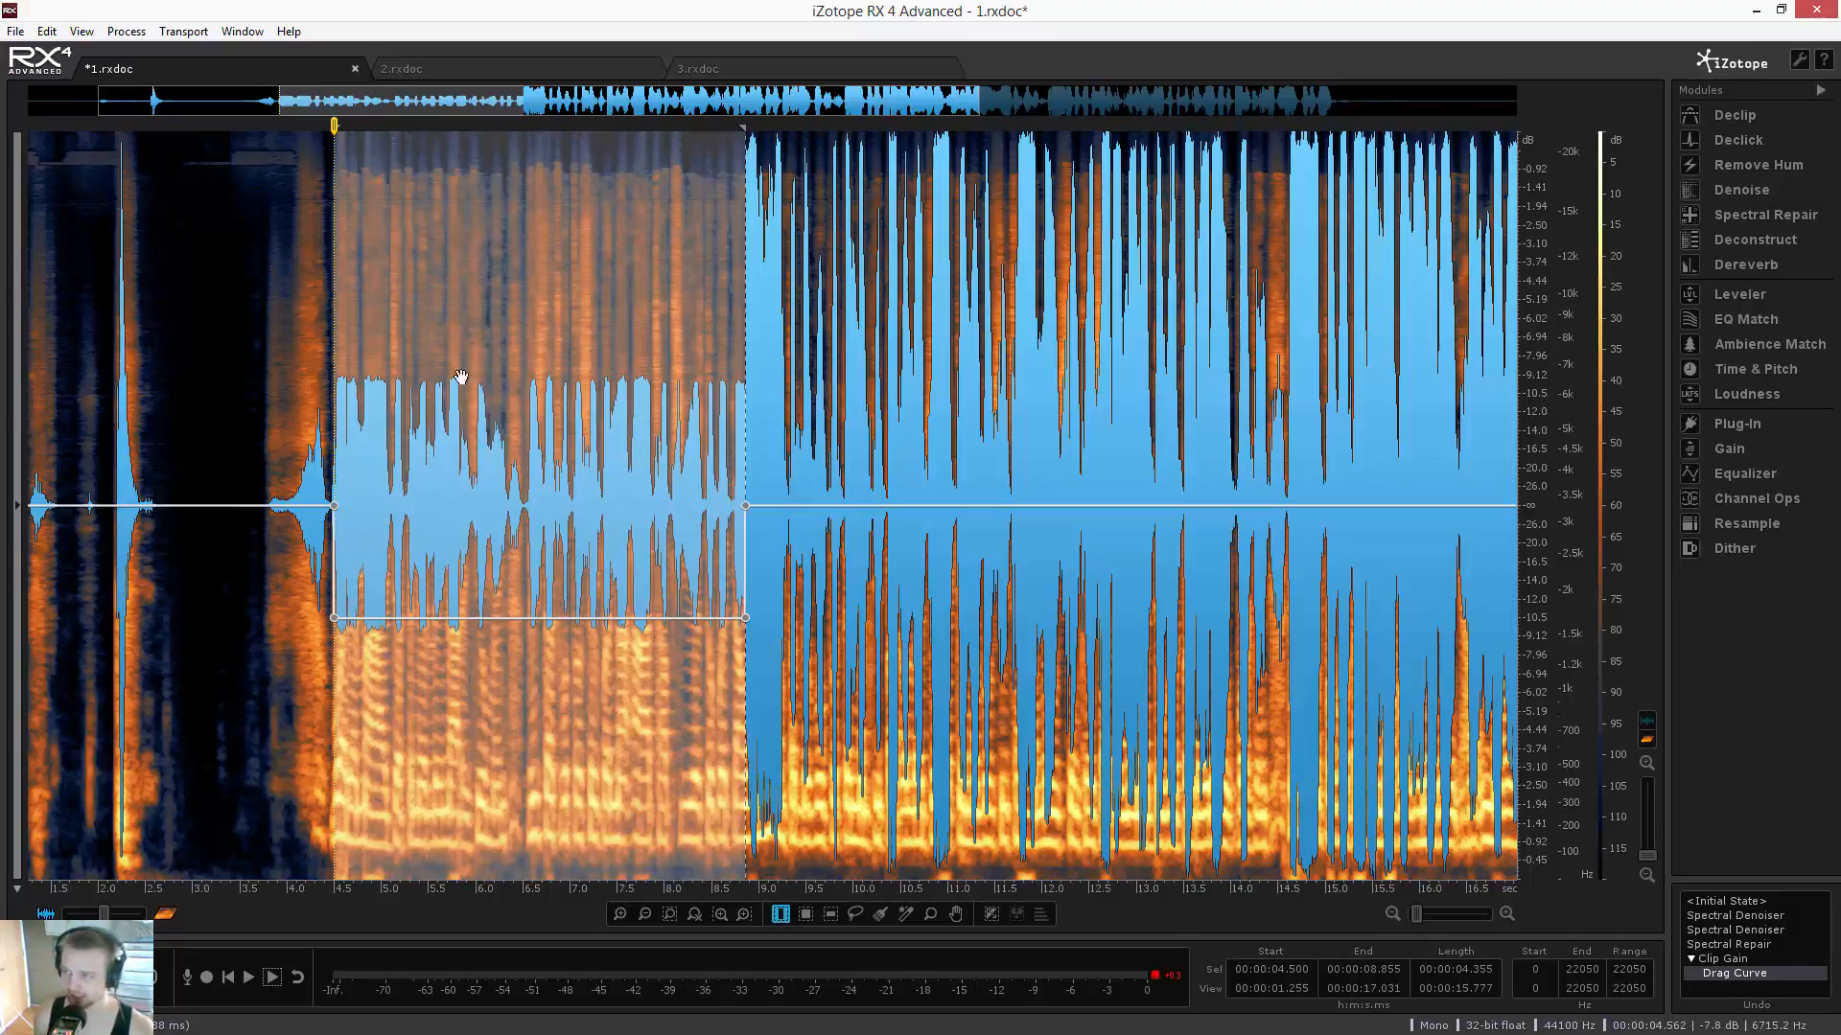
pyautogui.hotkey('ctrl', 'z')
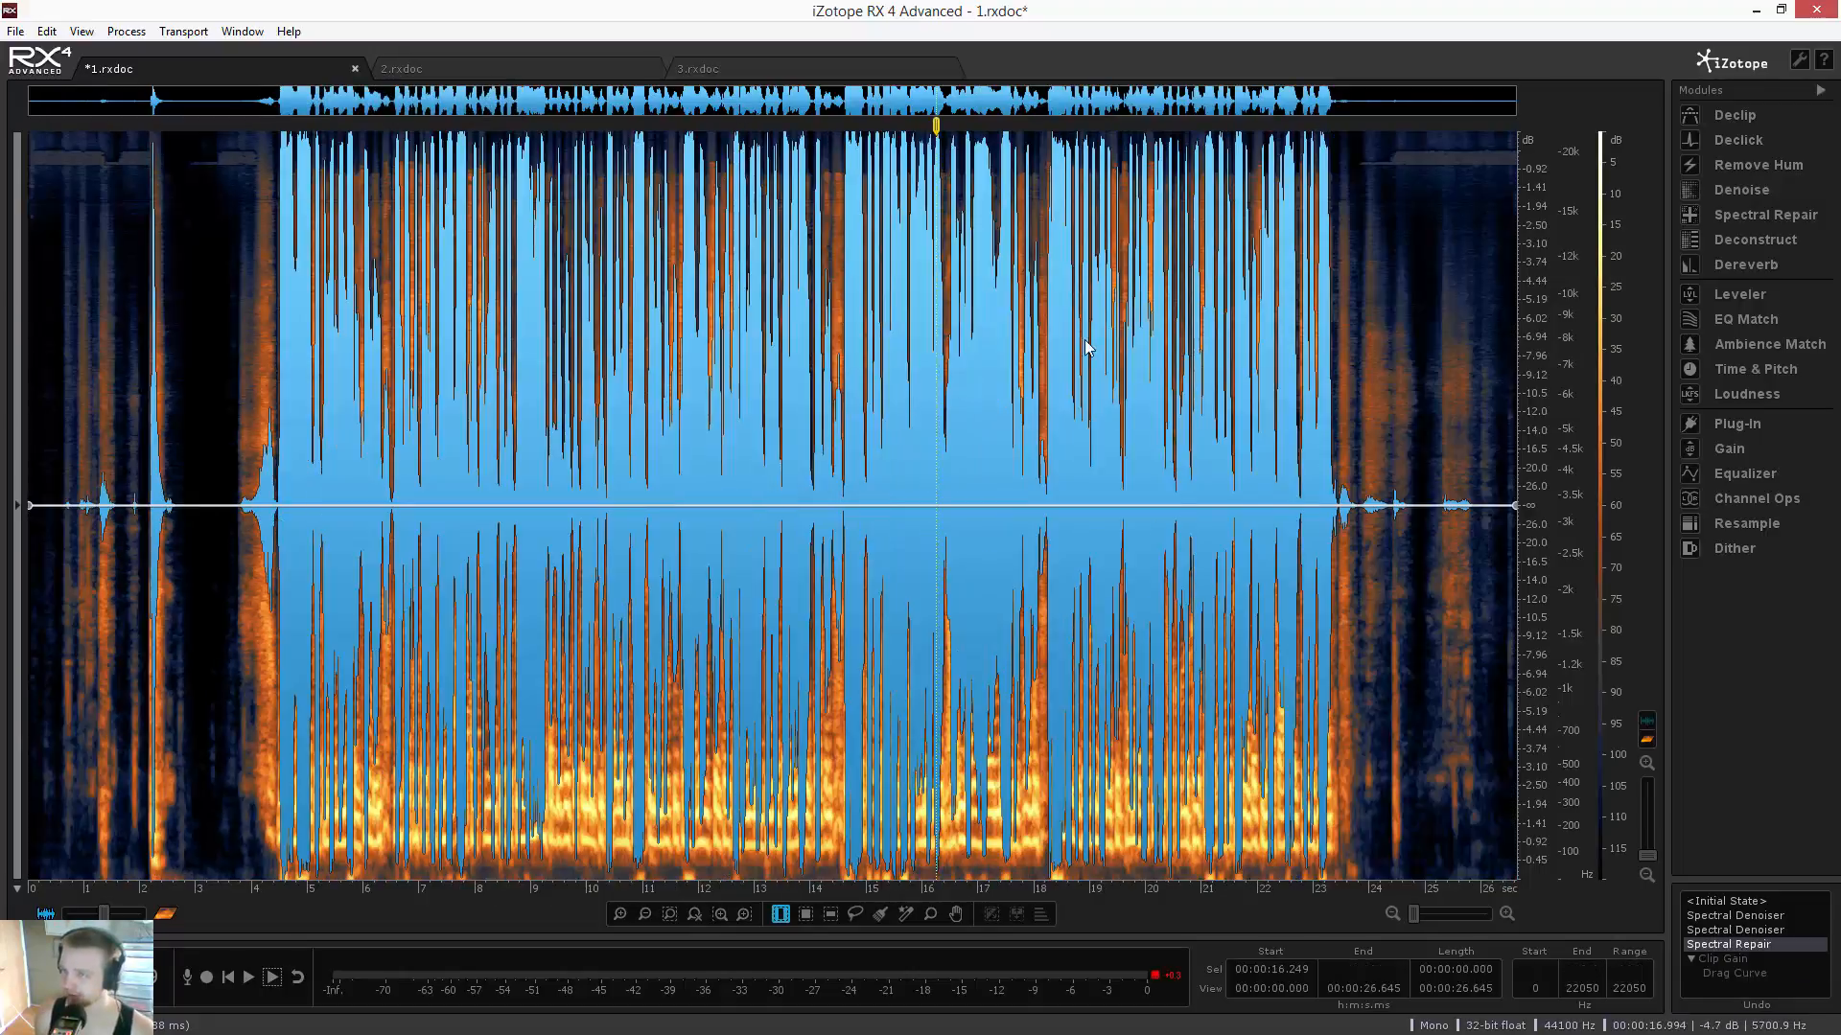
# Open Declip on the whole recording and use the suggested clipping thresholds of -0.7 and -1.0 dB
pyautogui.hotkey('ctrl', 'a')
pyautogui.click(1735, 117)
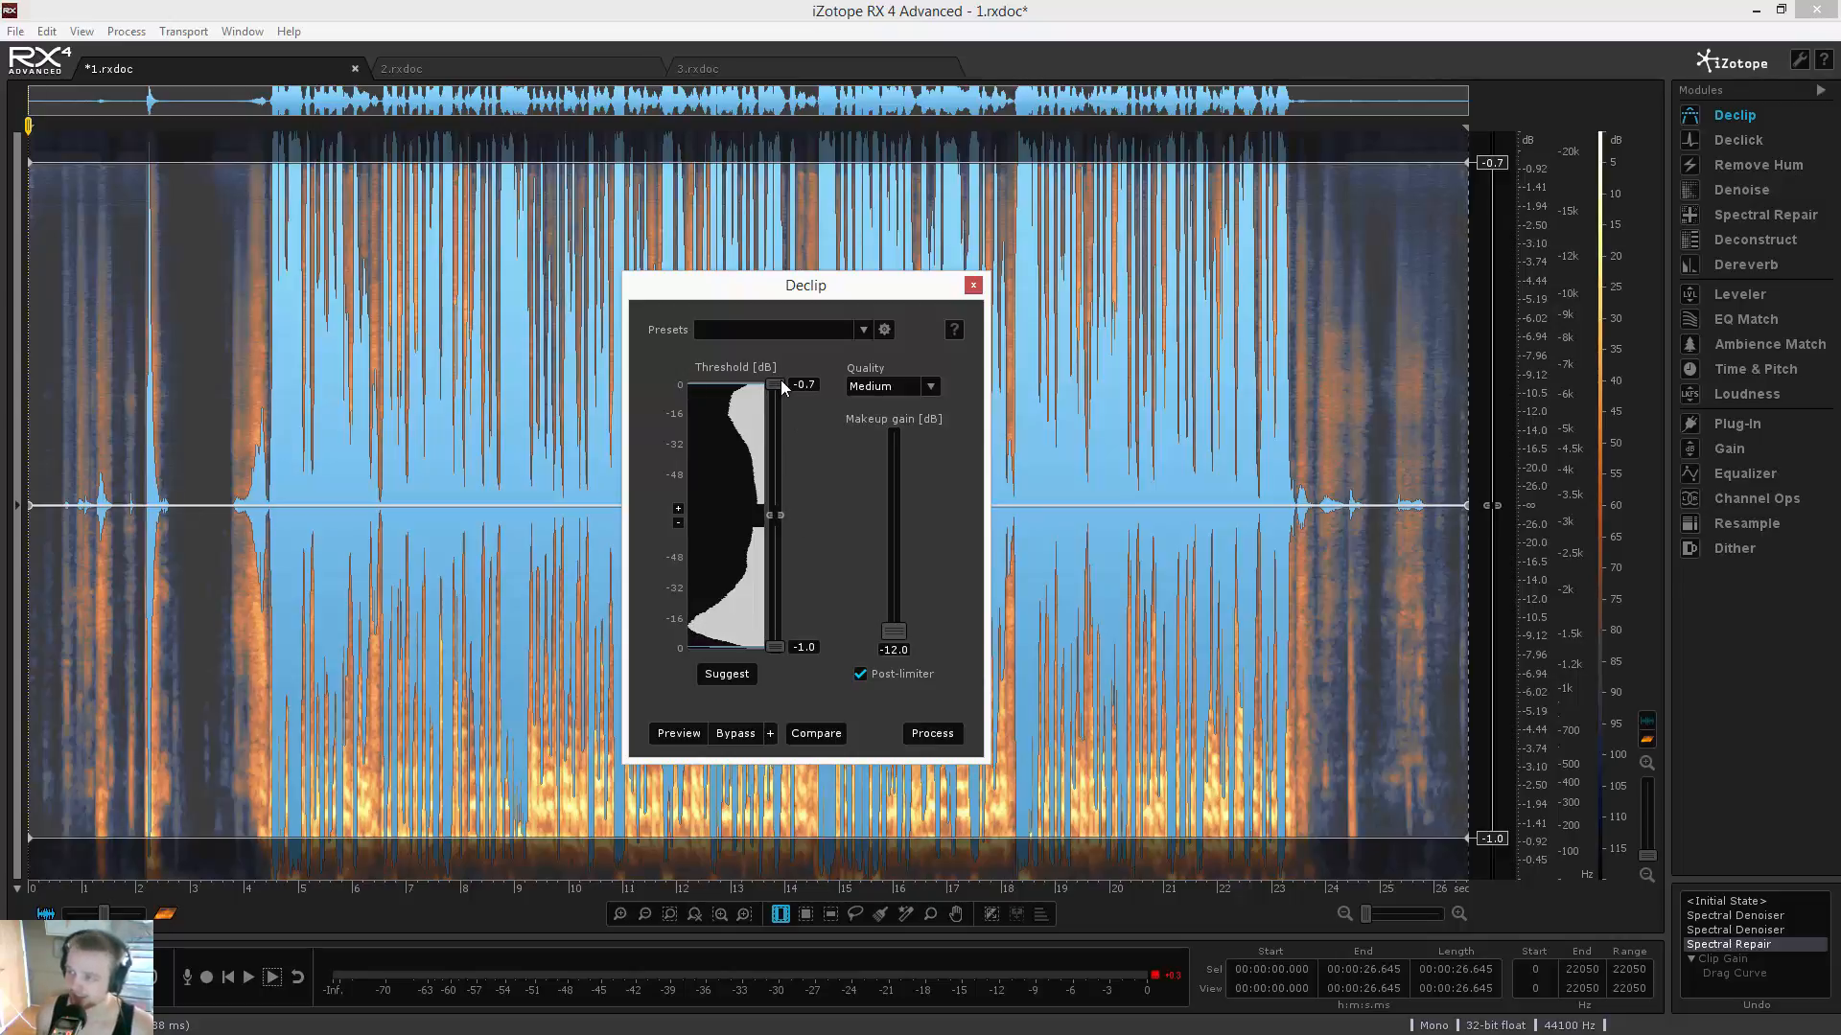
pyautogui.moveTo(779, 647)
pyautogui.mouseDown()
pyautogui.moveTo(779, 595)
pyautogui.moveTo(775, 634)
pyautogui.mouseUp()
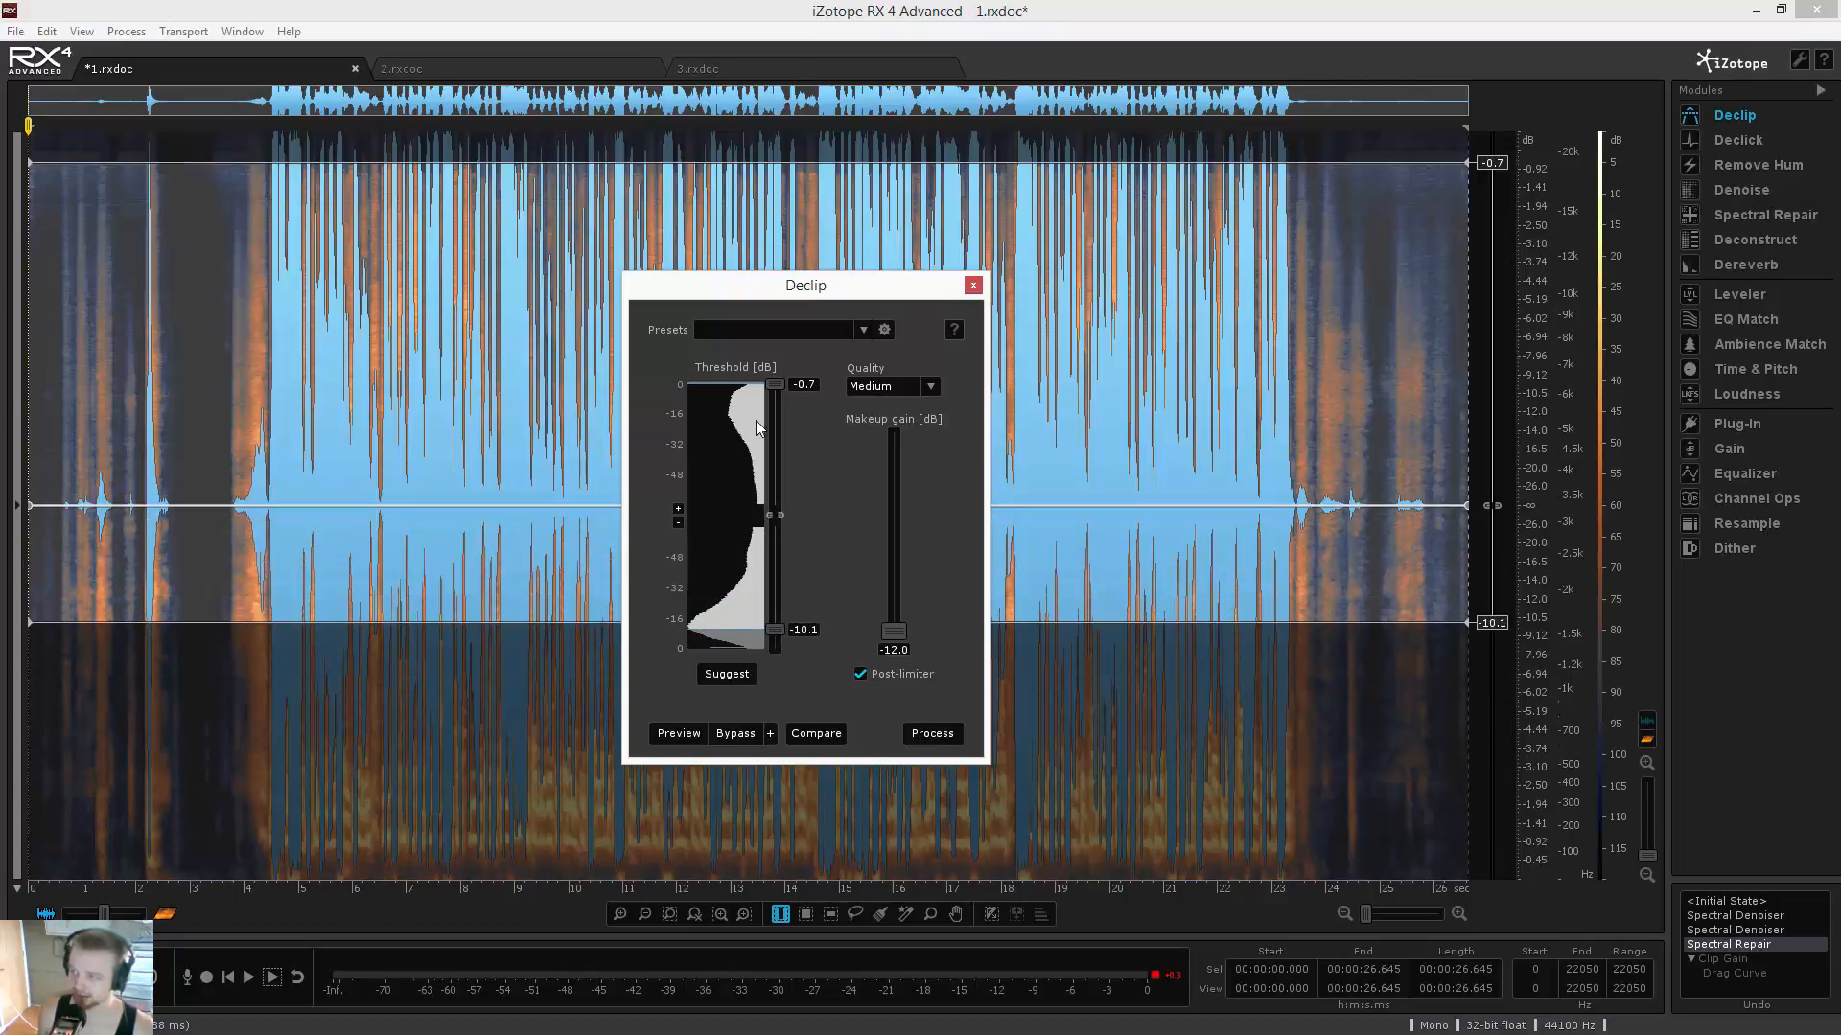
pyautogui.moveTo(781, 378)
pyautogui.mouseDown()
pyautogui.moveTo(776, 445)
pyautogui.moveTo(780, 384)
pyautogui.mouseUp()
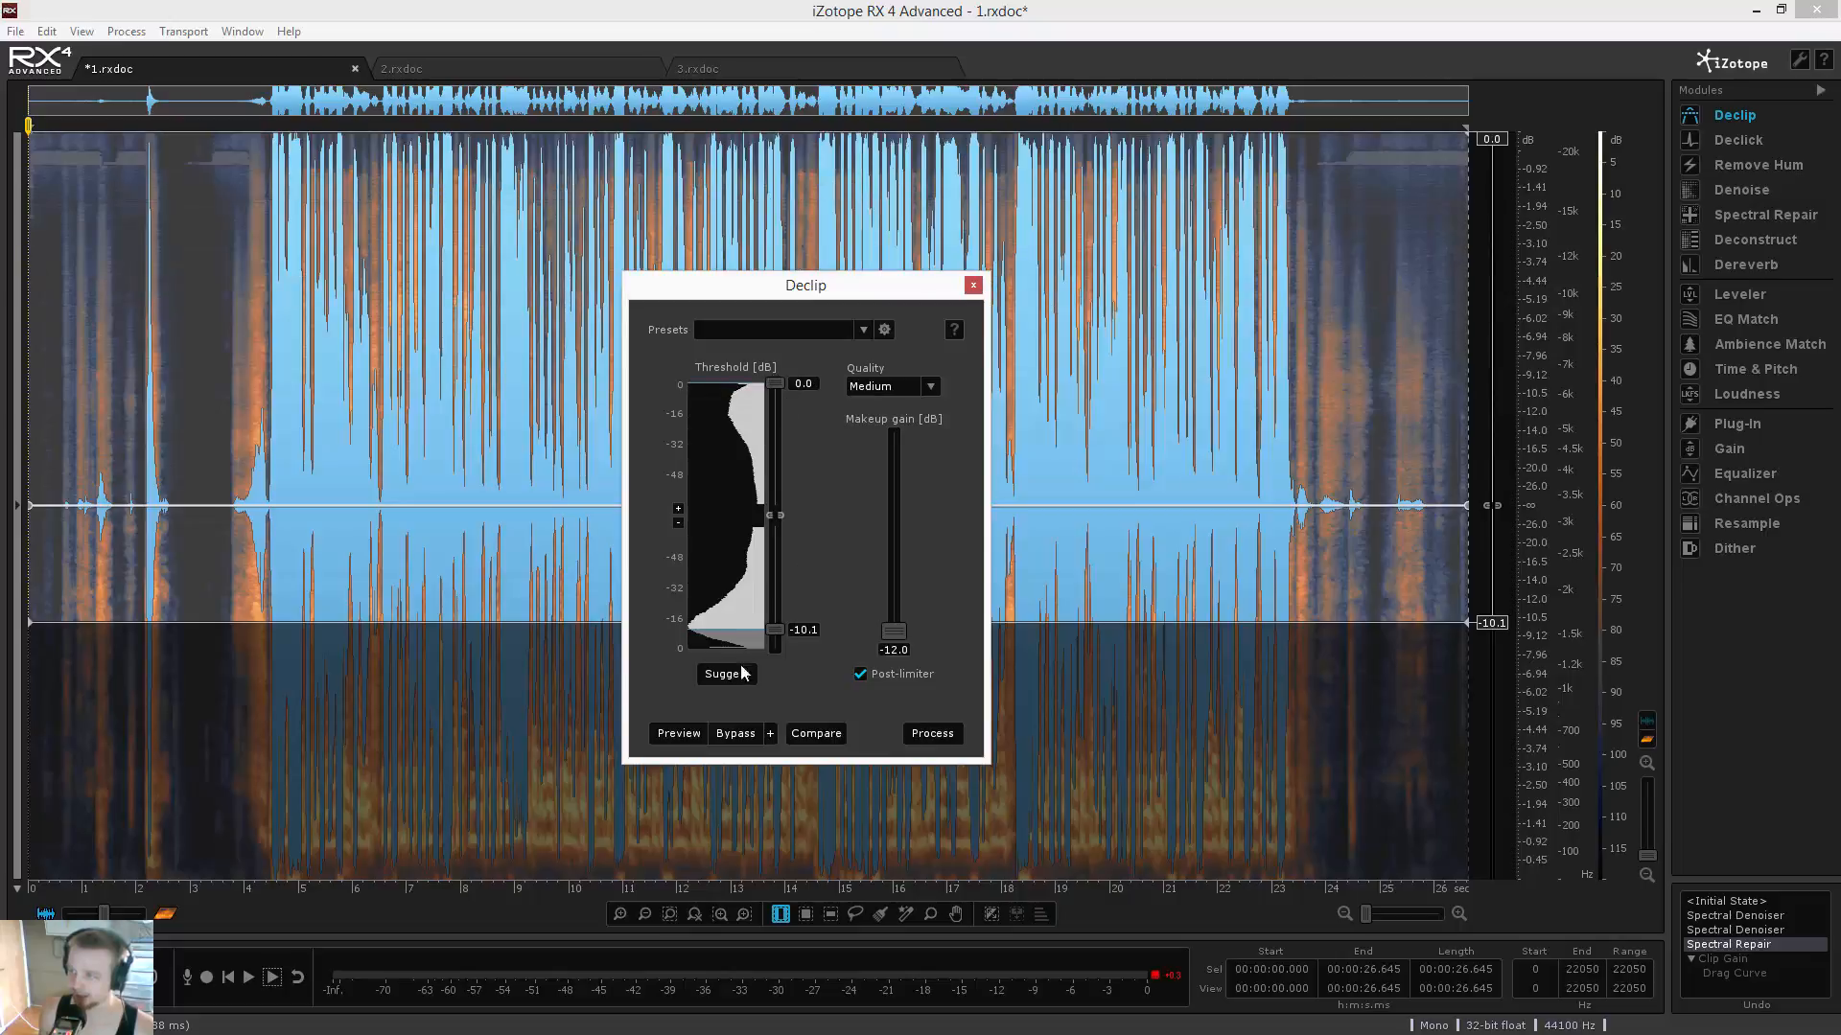
pyautogui.click(726, 674)
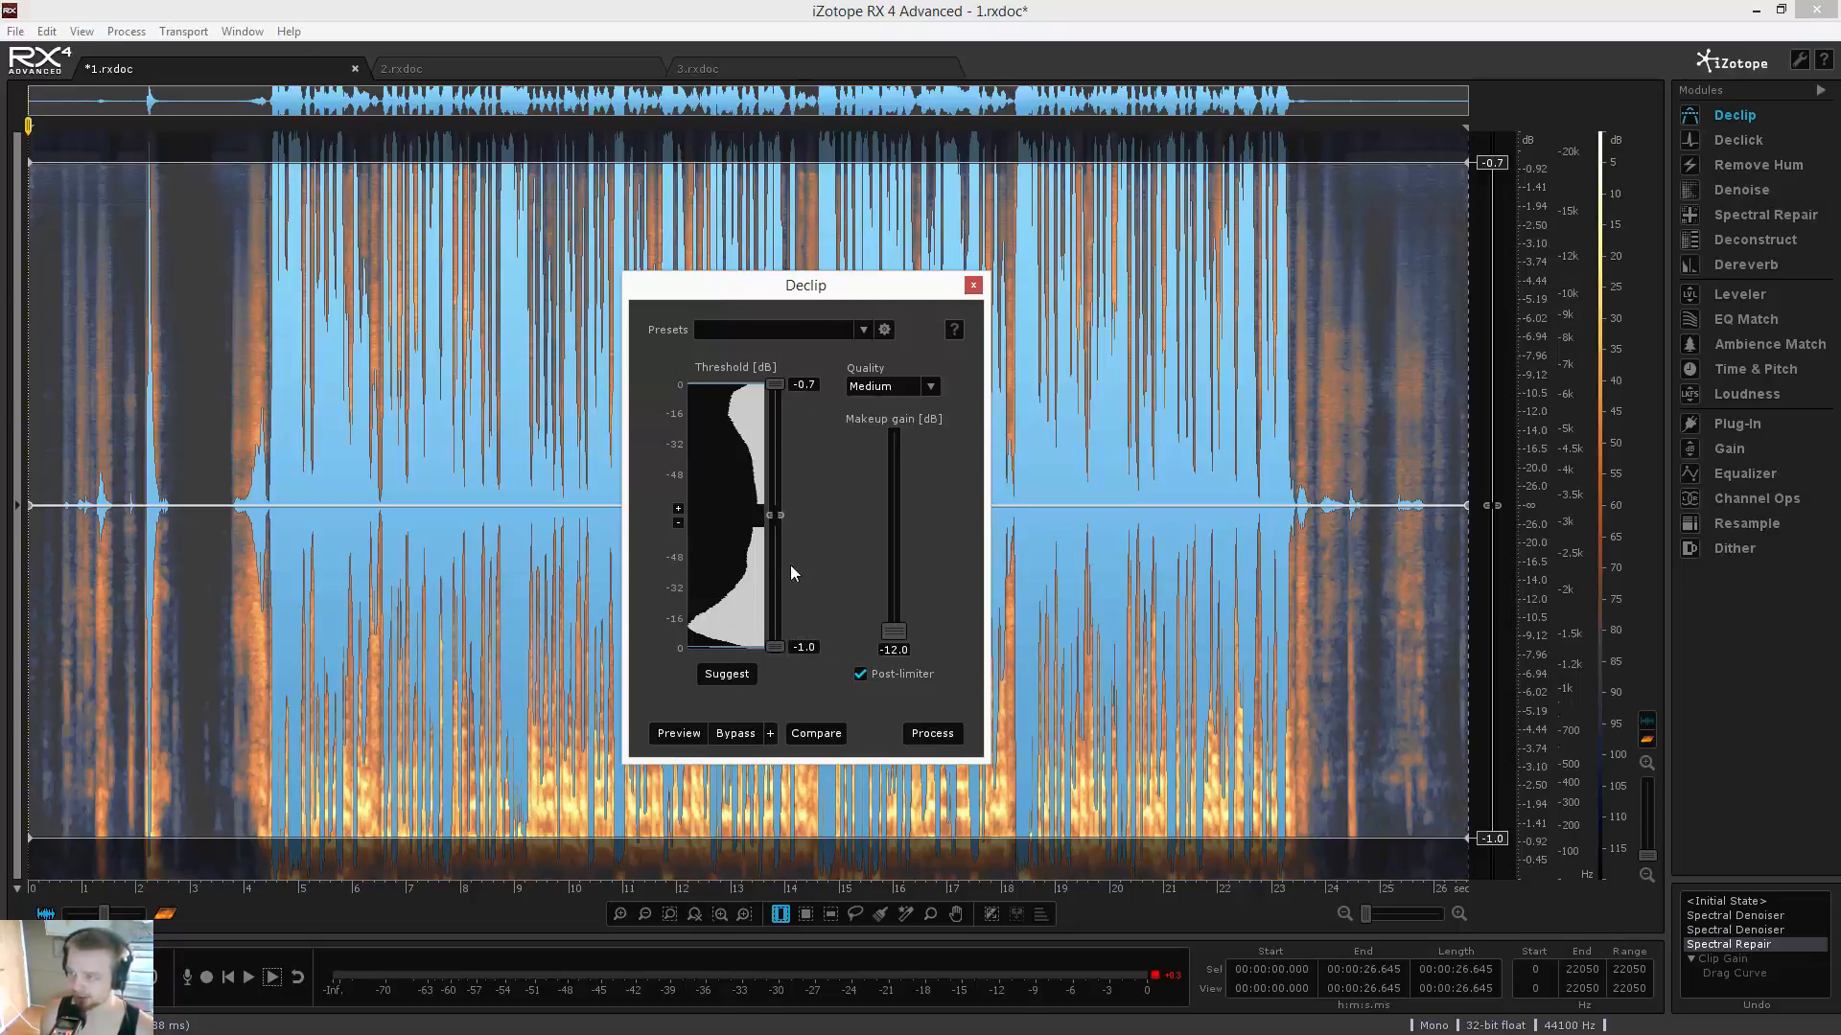
# Set the Declip quality to High and the makeup gain to -12.0 dB
pyautogui.moveTo(893, 633)
pyautogui.mouseDown()
pyautogui.moveTo(893, 592)
pyautogui.moveTo(889, 619)
pyautogui.mouseUp()
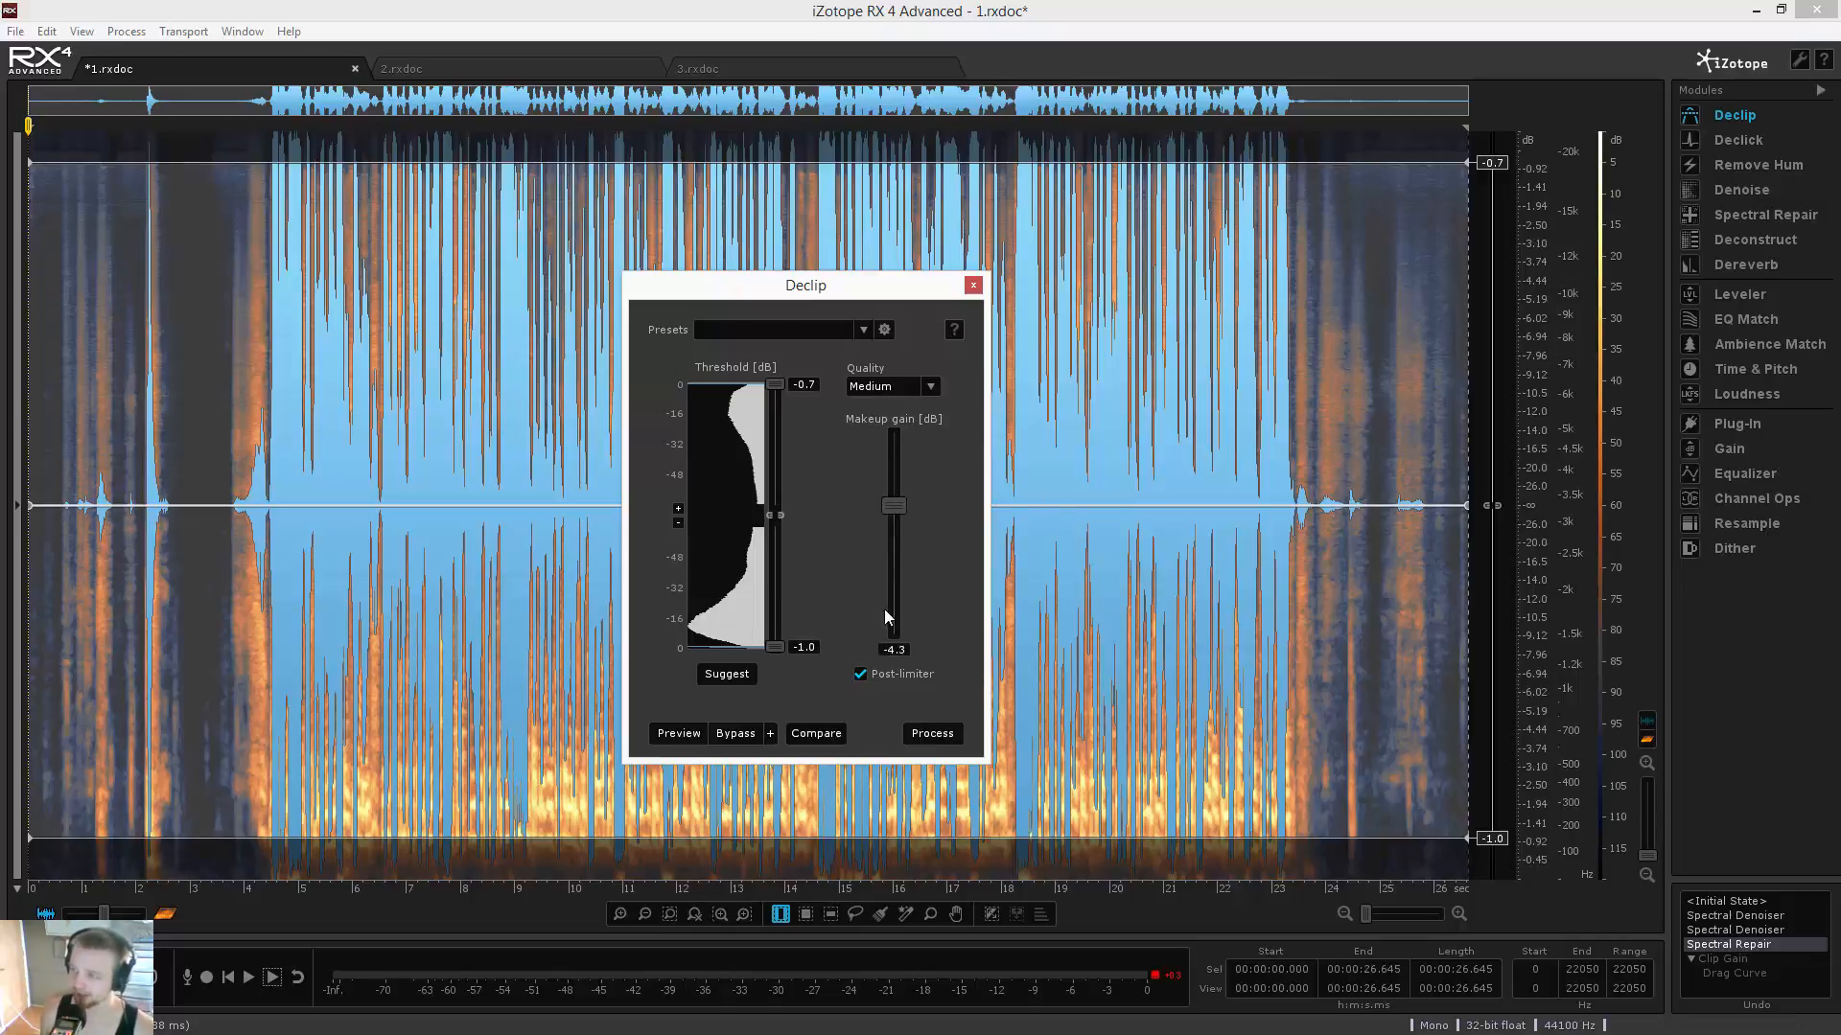
pyautogui.click(901, 387)
pyautogui.click(868, 443)
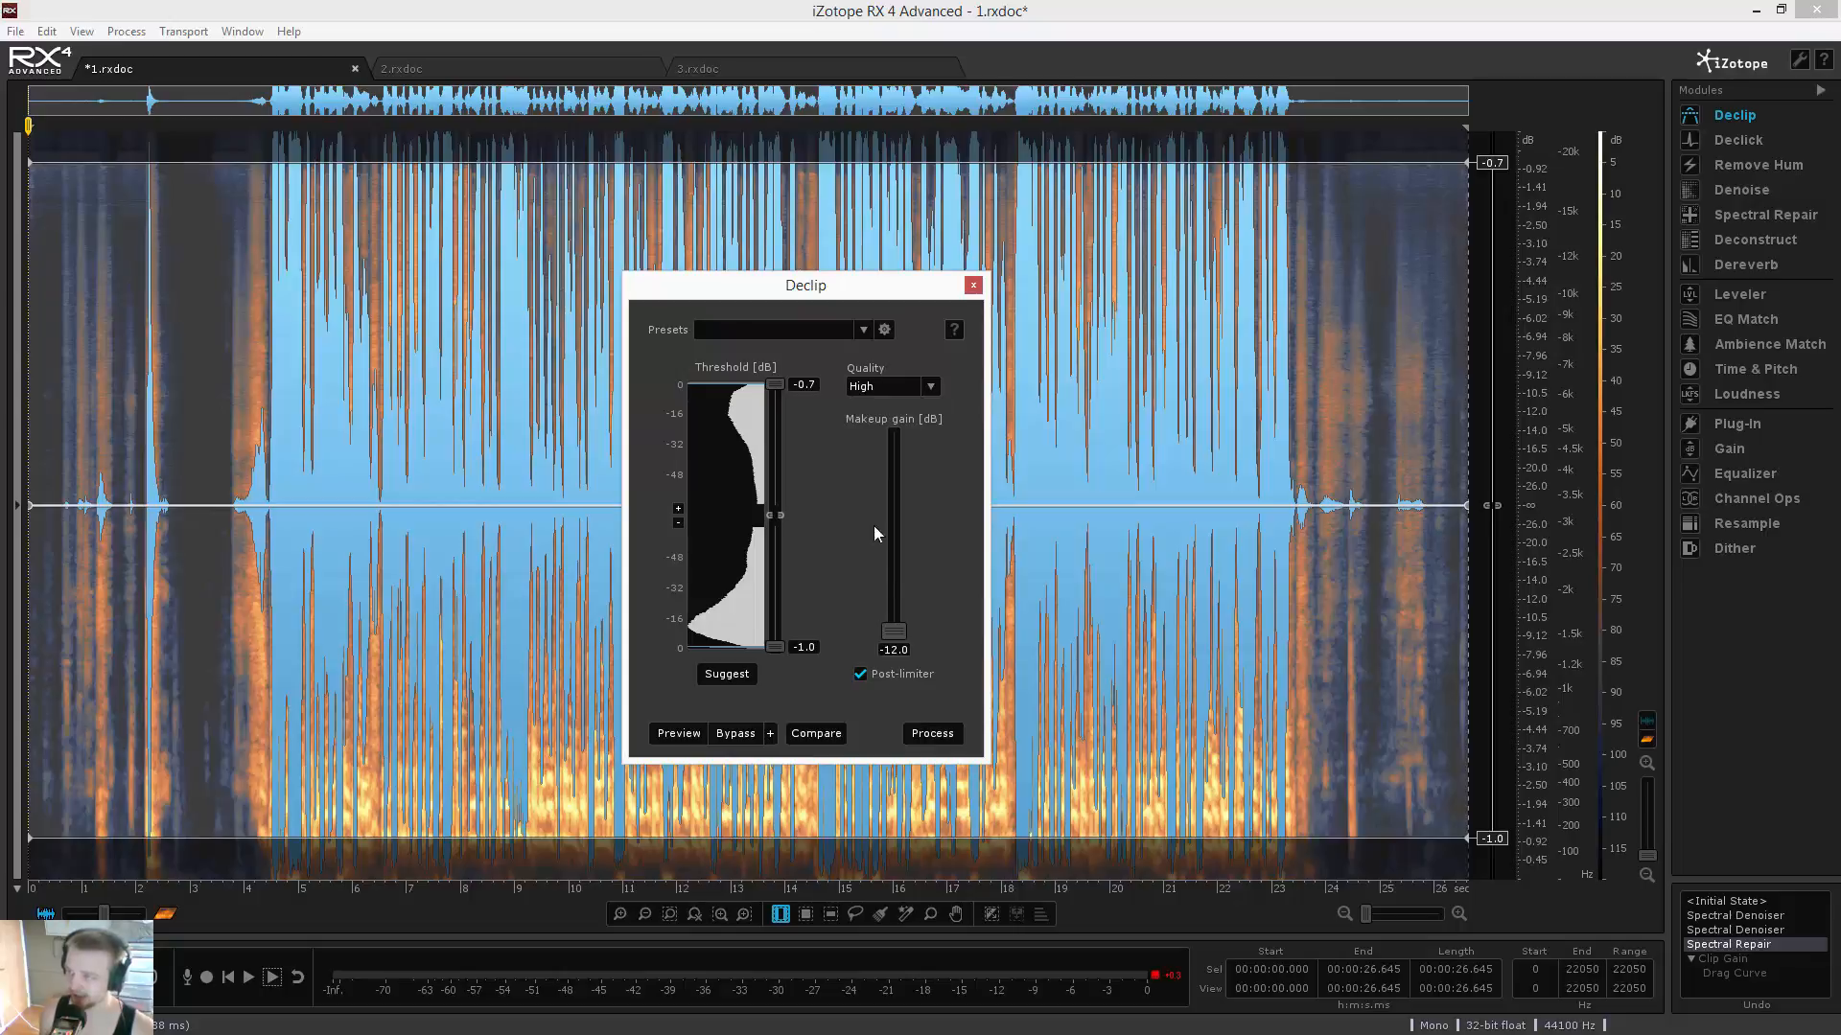
pyautogui.moveTo(888, 637)
pyautogui.mouseDown()
pyautogui.moveTo(892, 451)
pyautogui.moveTo(884, 647)
pyautogui.mouseUp()
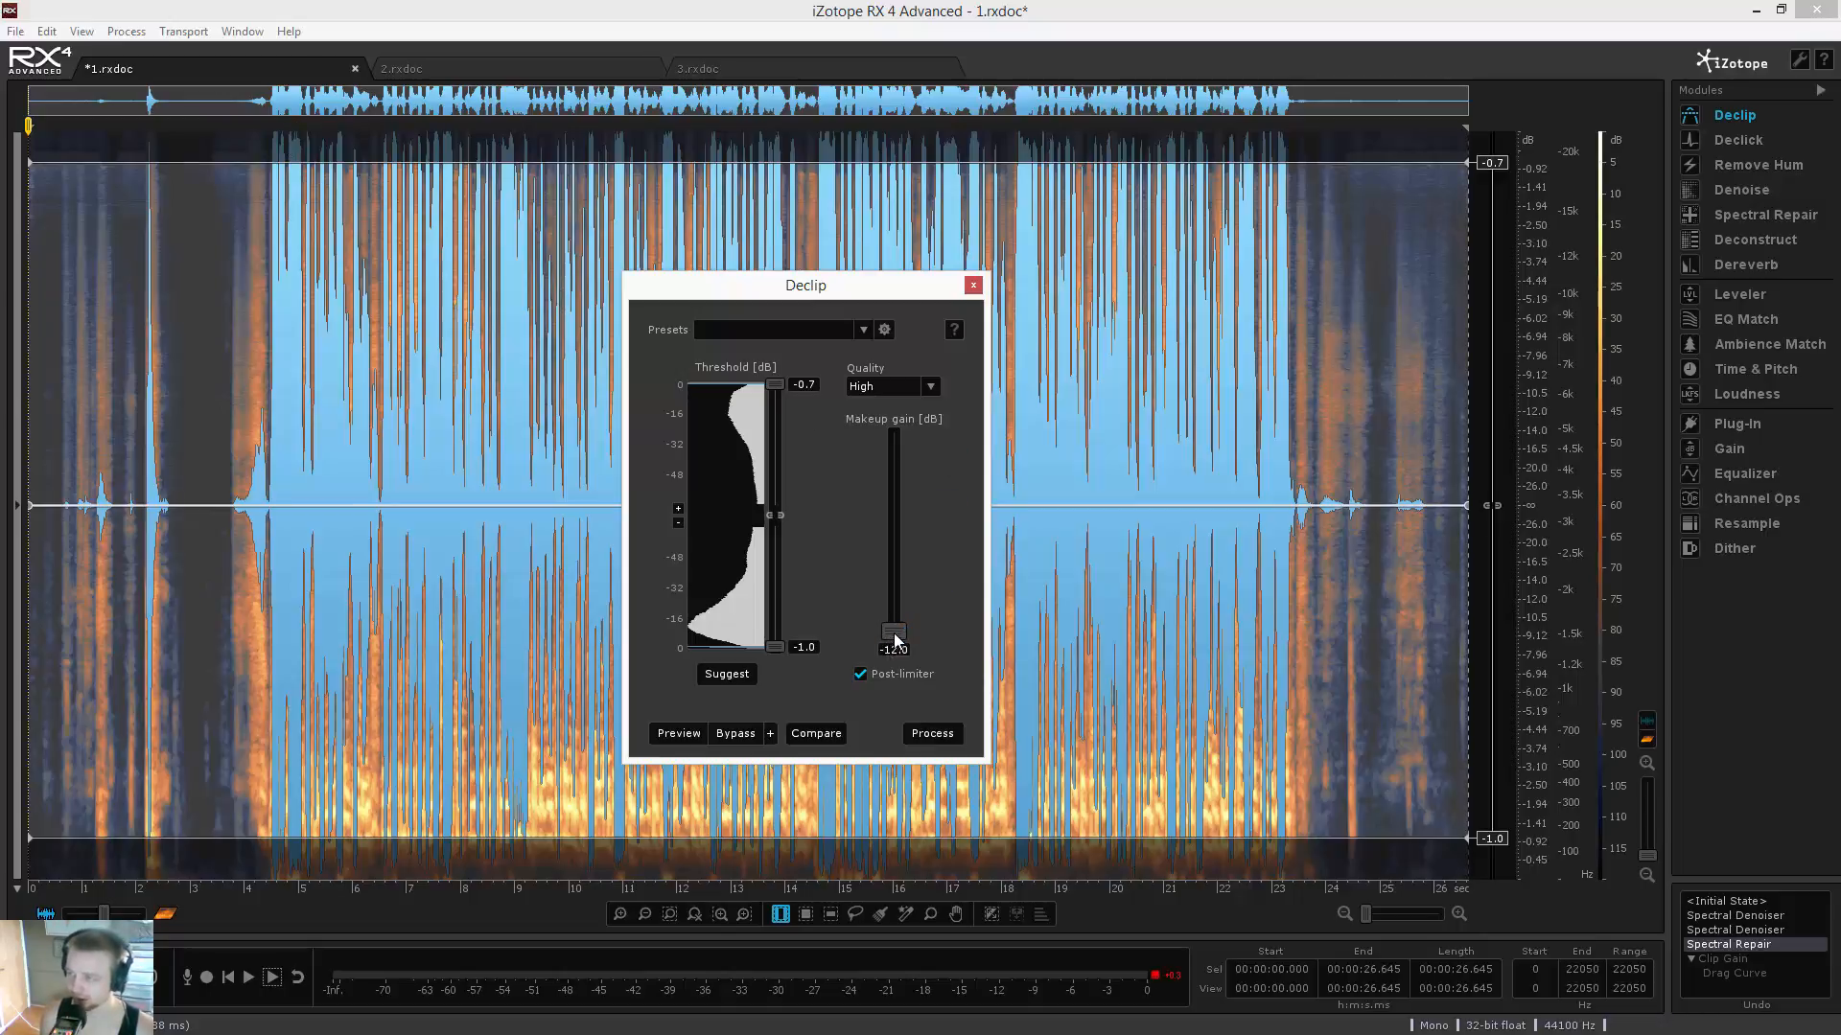
pyautogui.moveTo(895, 640); pyautogui.dragTo(896, 472)
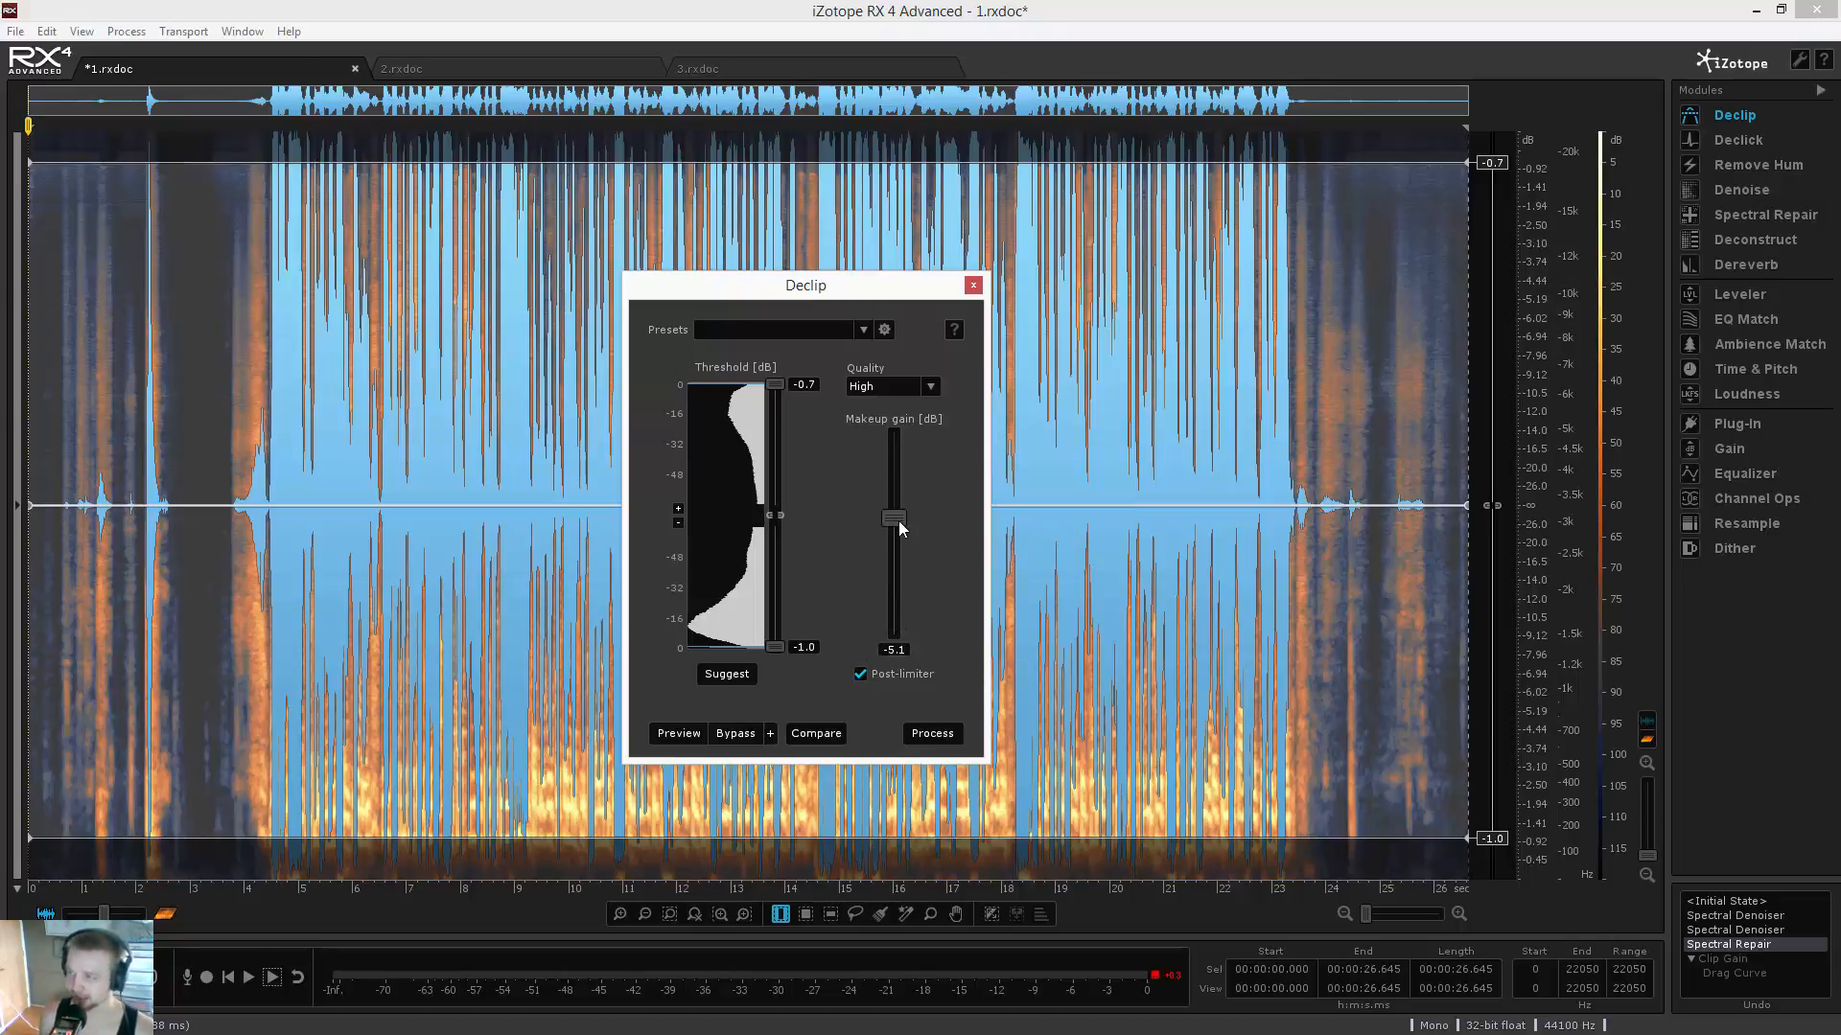
pyautogui.moveTo(892, 523); pyautogui.dragTo(901, 633)
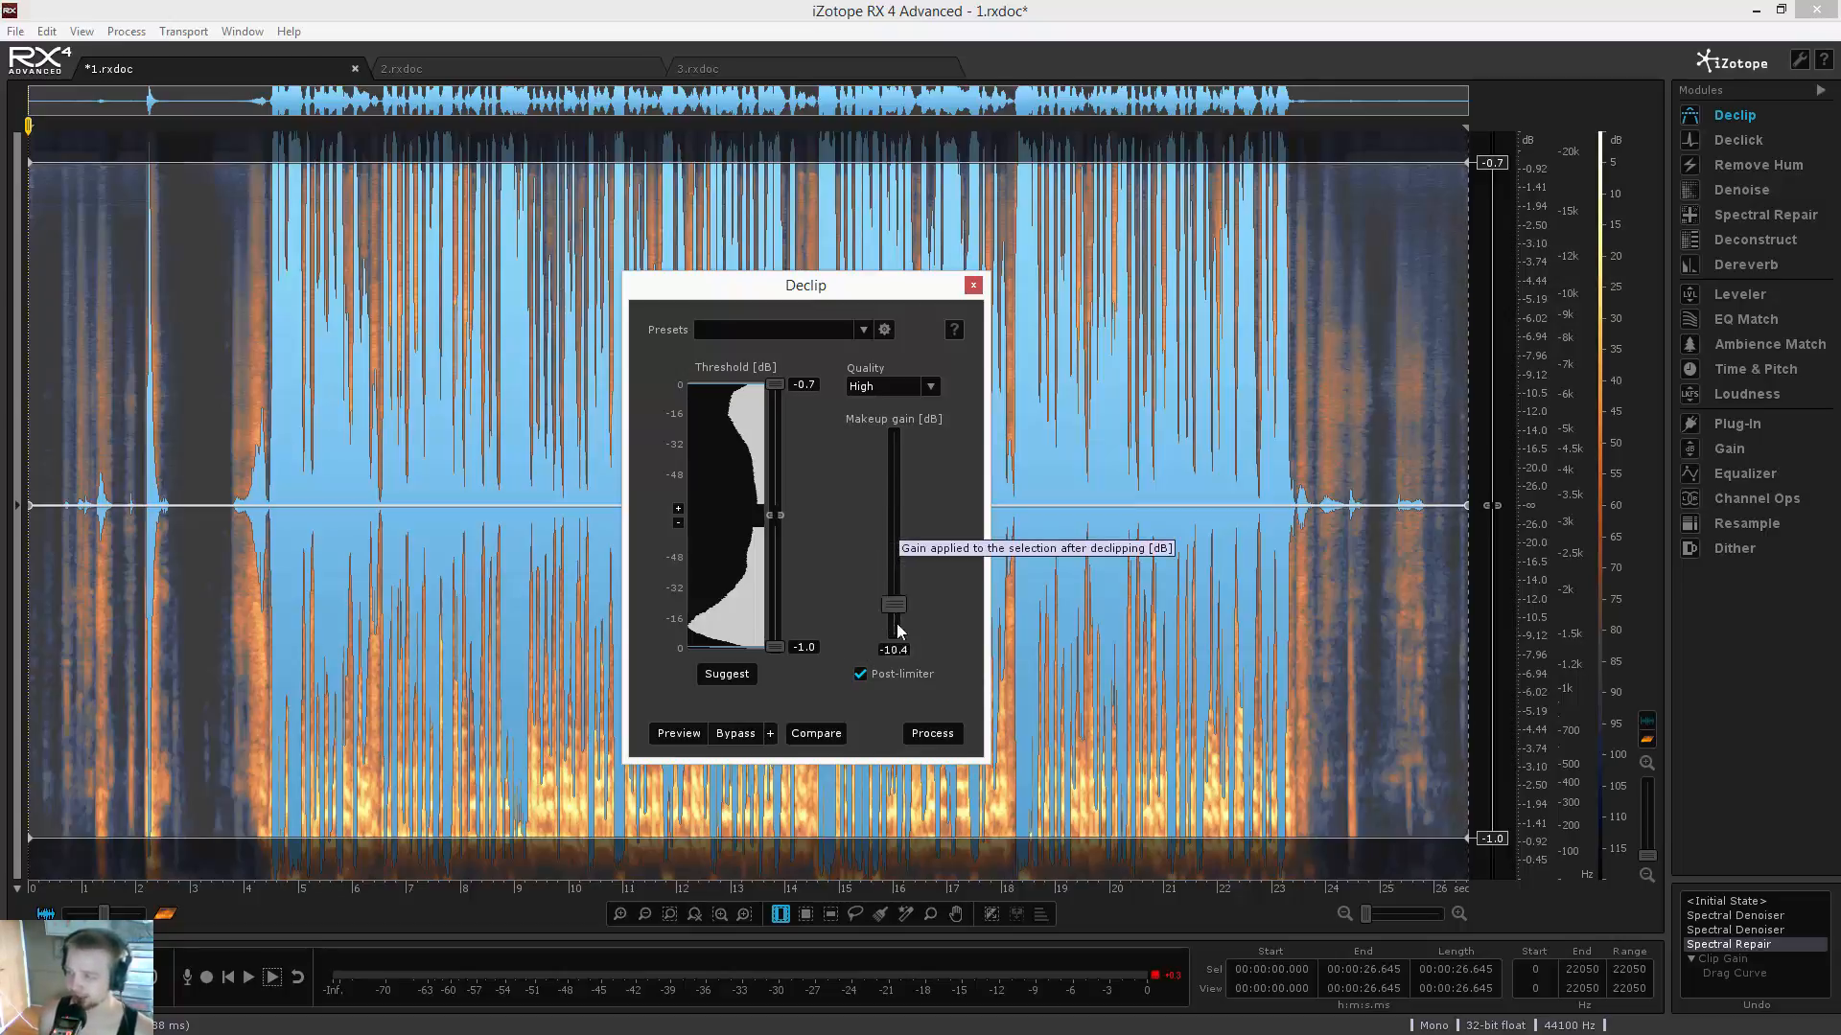
# Process the declipping on the whole recording, close the Declip module and clear the selection
pyautogui.click(935, 733)
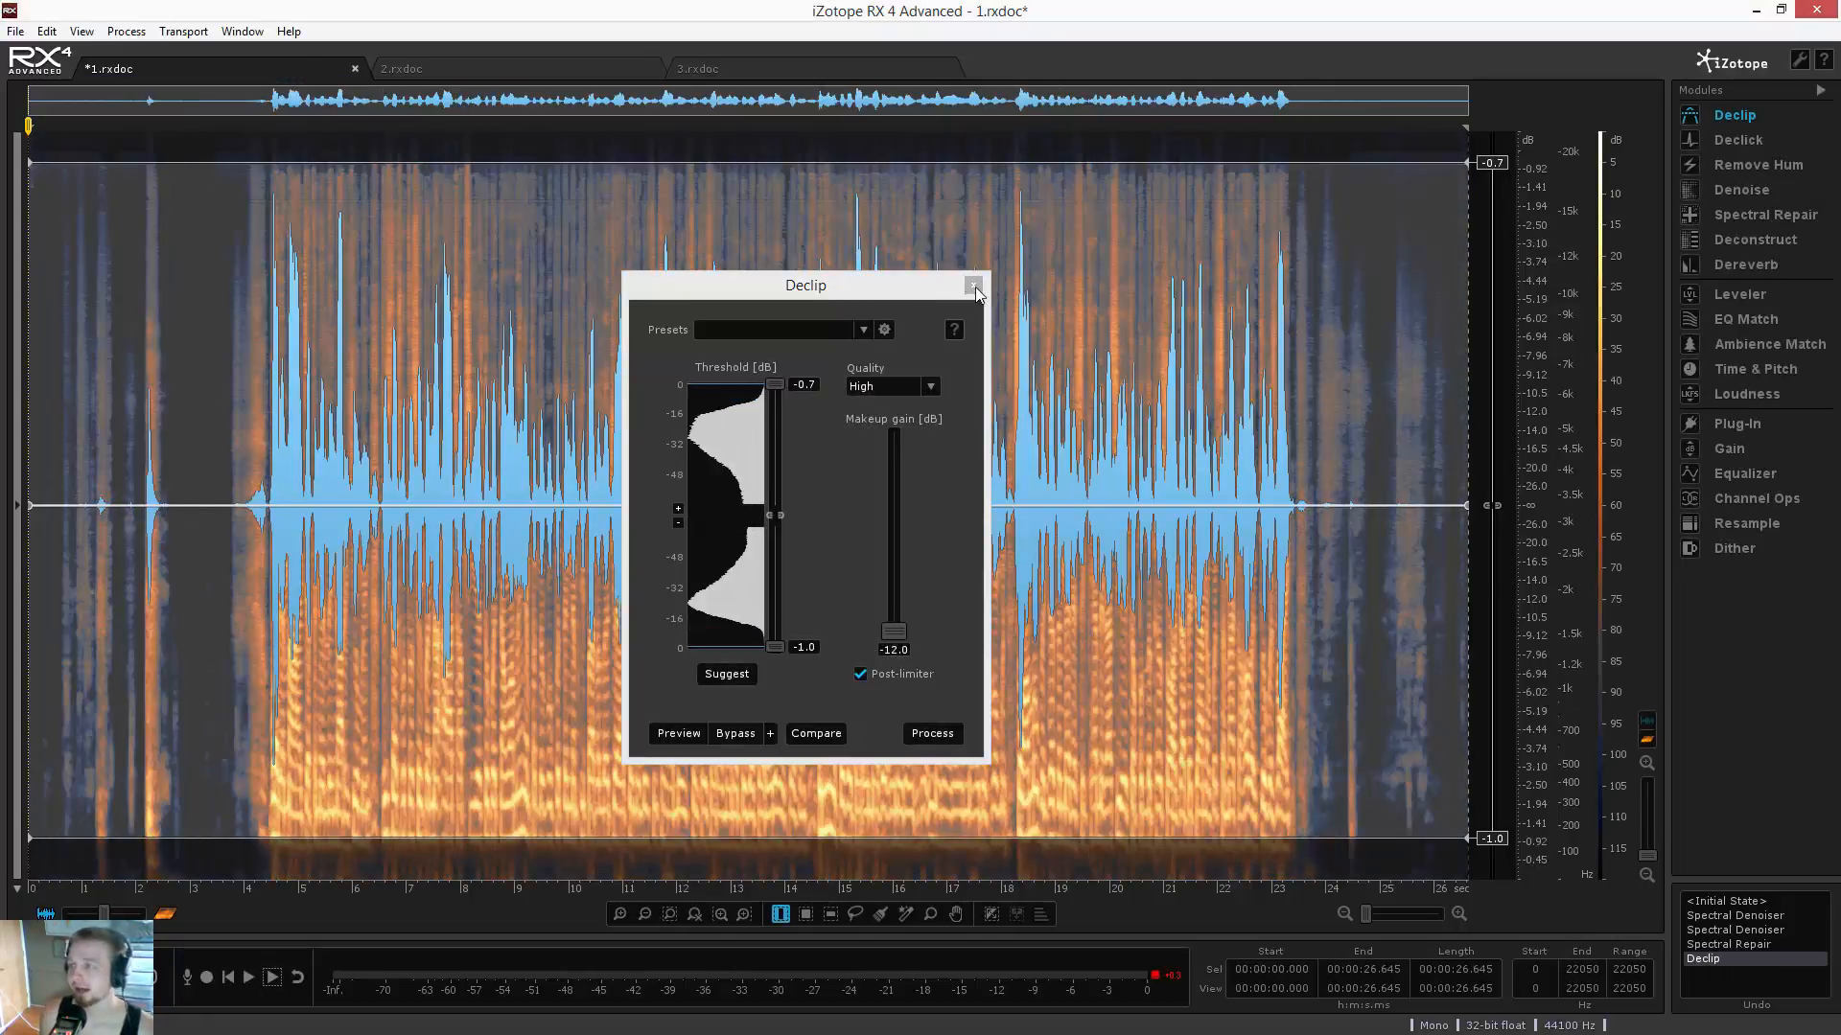
pyautogui.click(974, 285)
pyautogui.click(698, 395)
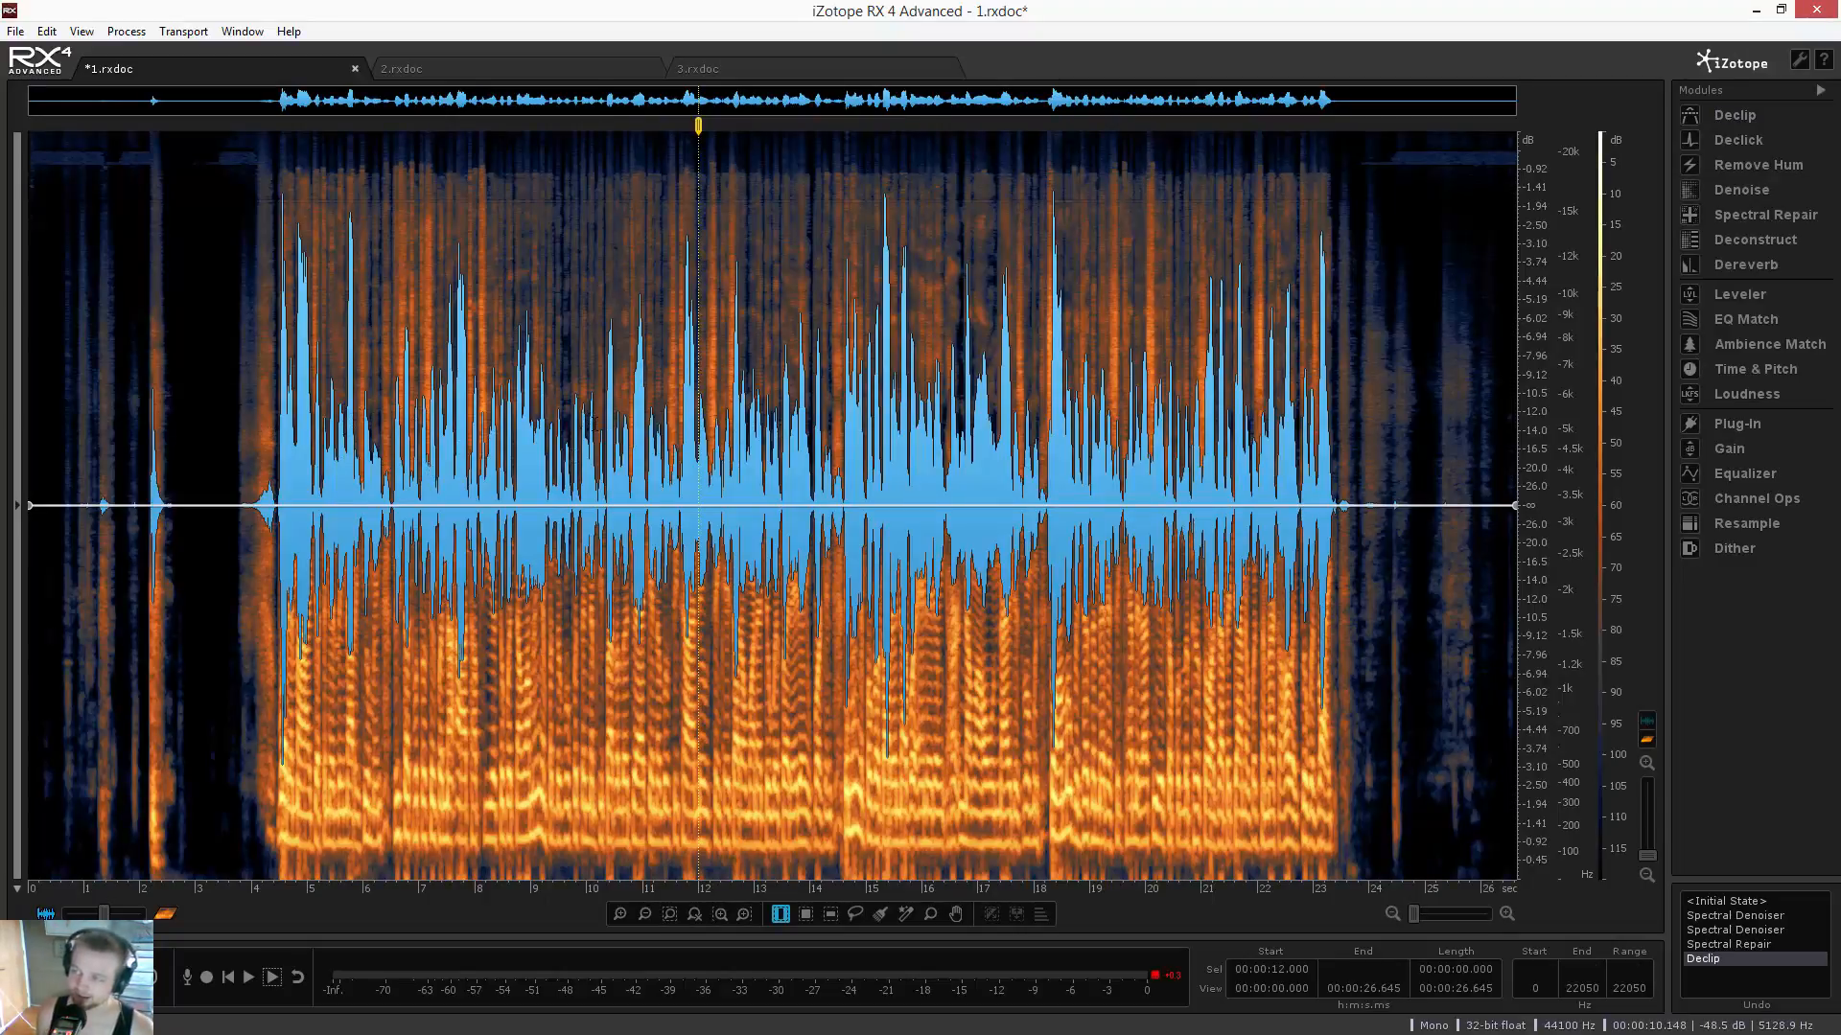
# Play the declipped recording from about 3.9 s to check the sound
pyautogui.click(594, 447)
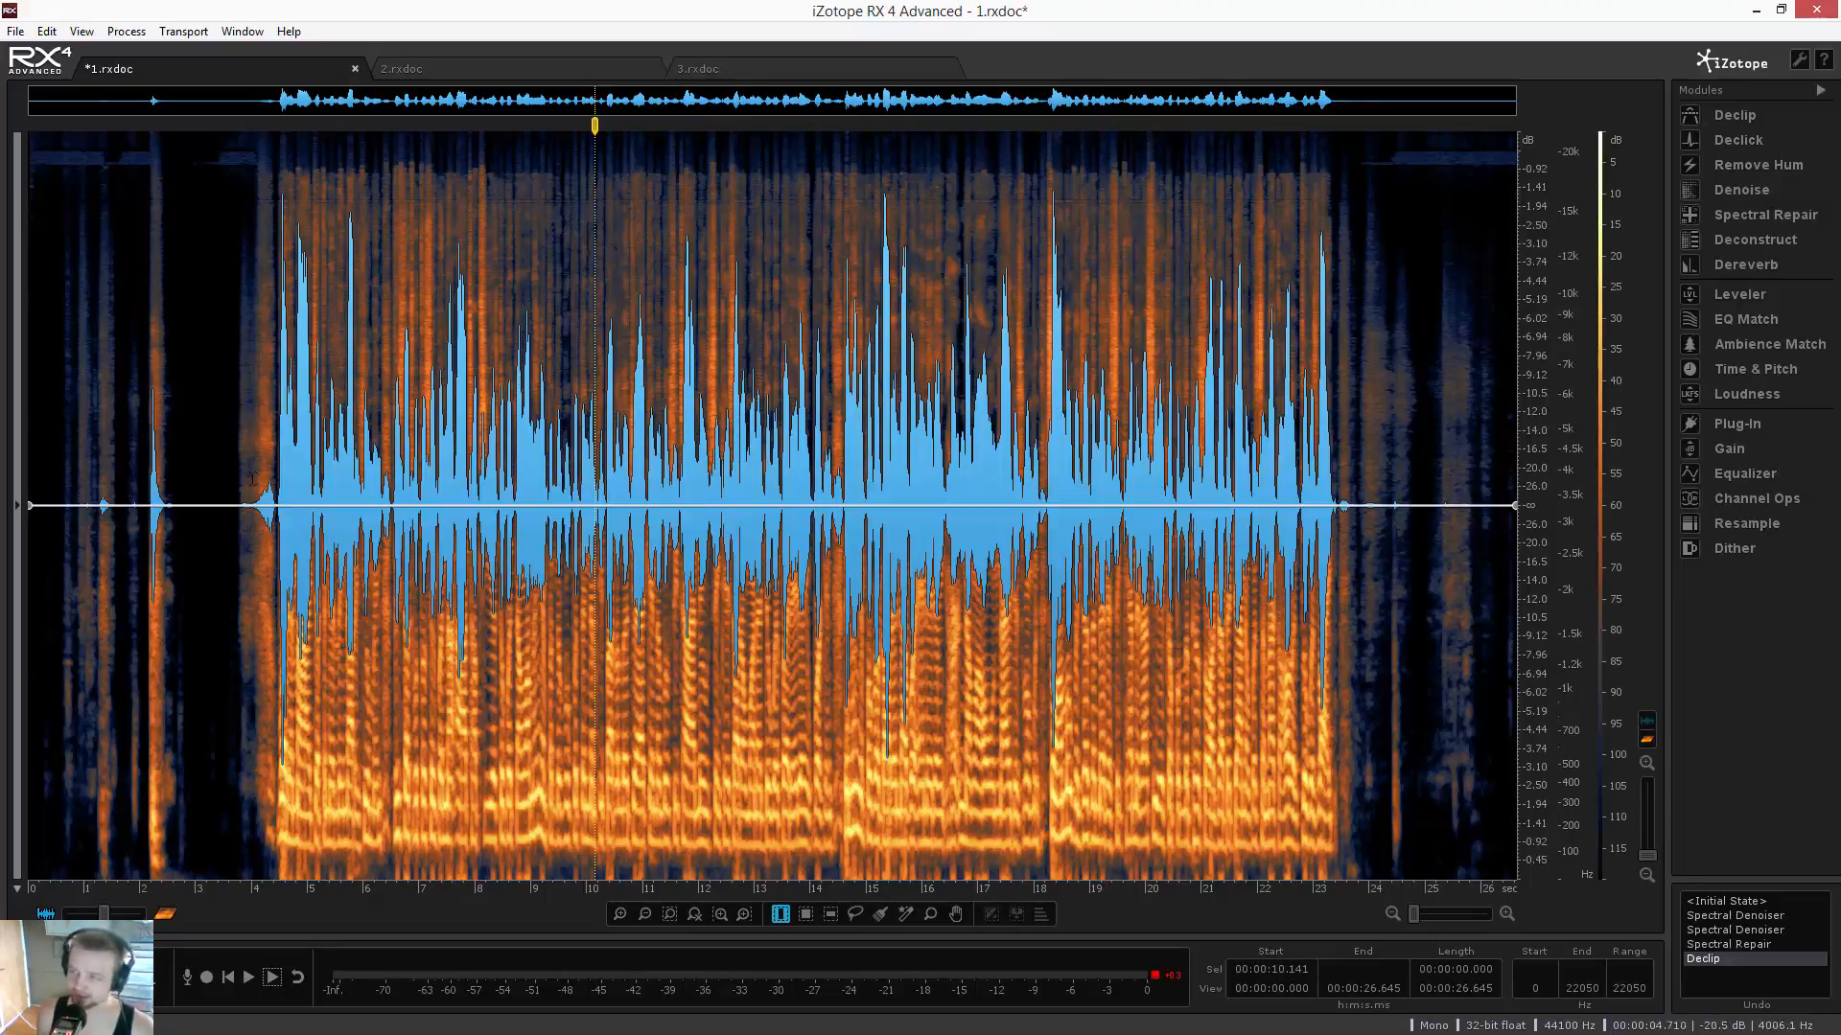
pyautogui.click(245, 467)
pyautogui.press('space')
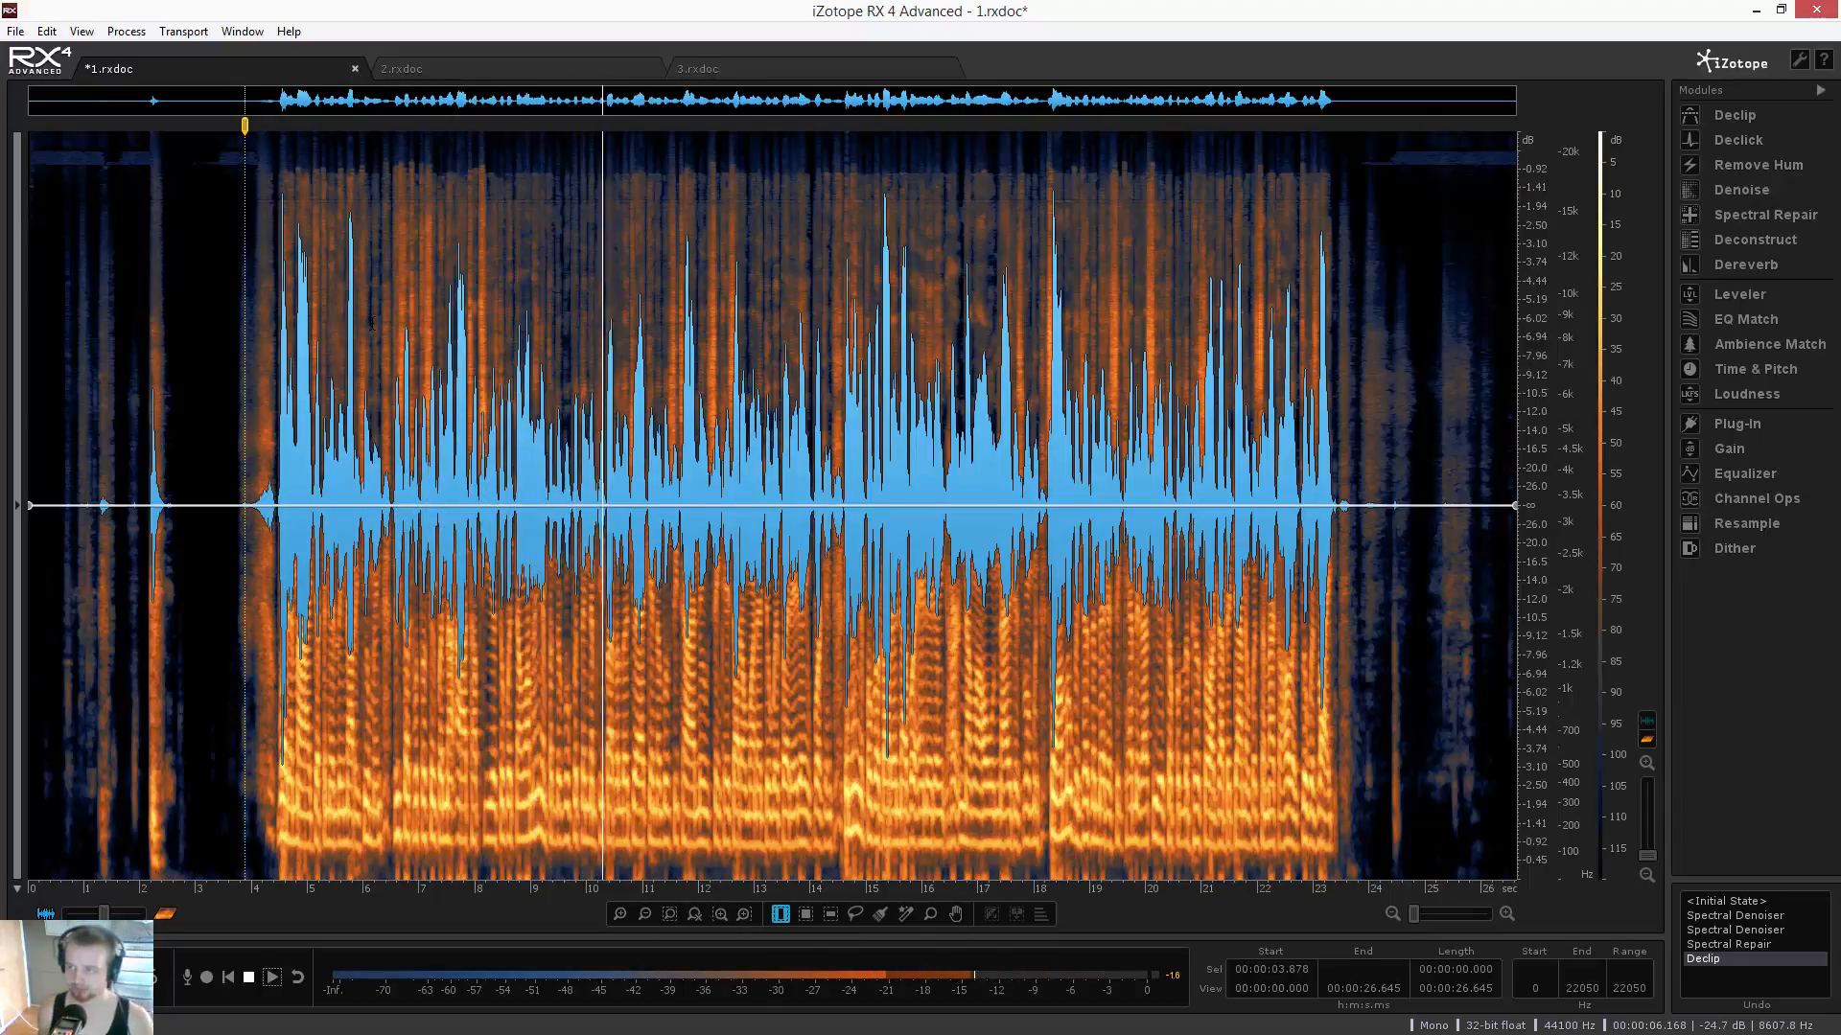
pyautogui.press('space')
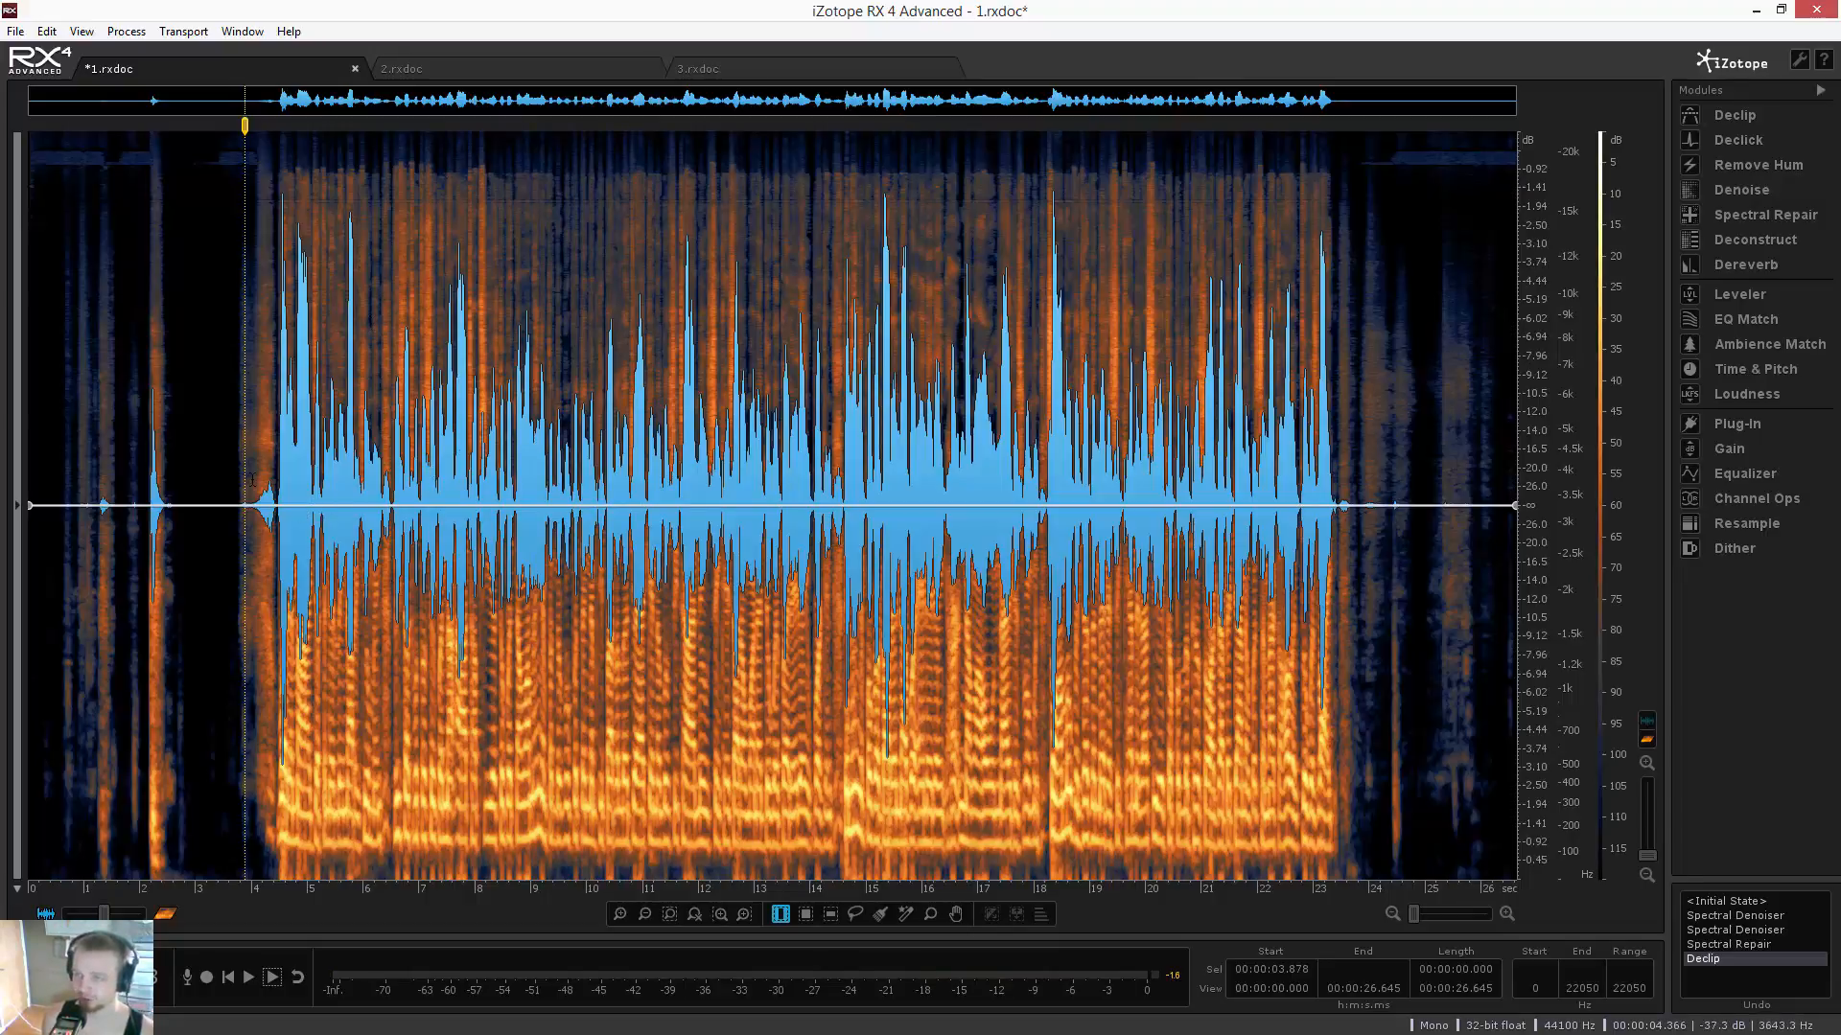
# Select the first part of the speech, from about 4.0 to 13.4 s
pyautogui.moveTo(234, 481); pyautogui.dragTo(726, 412)
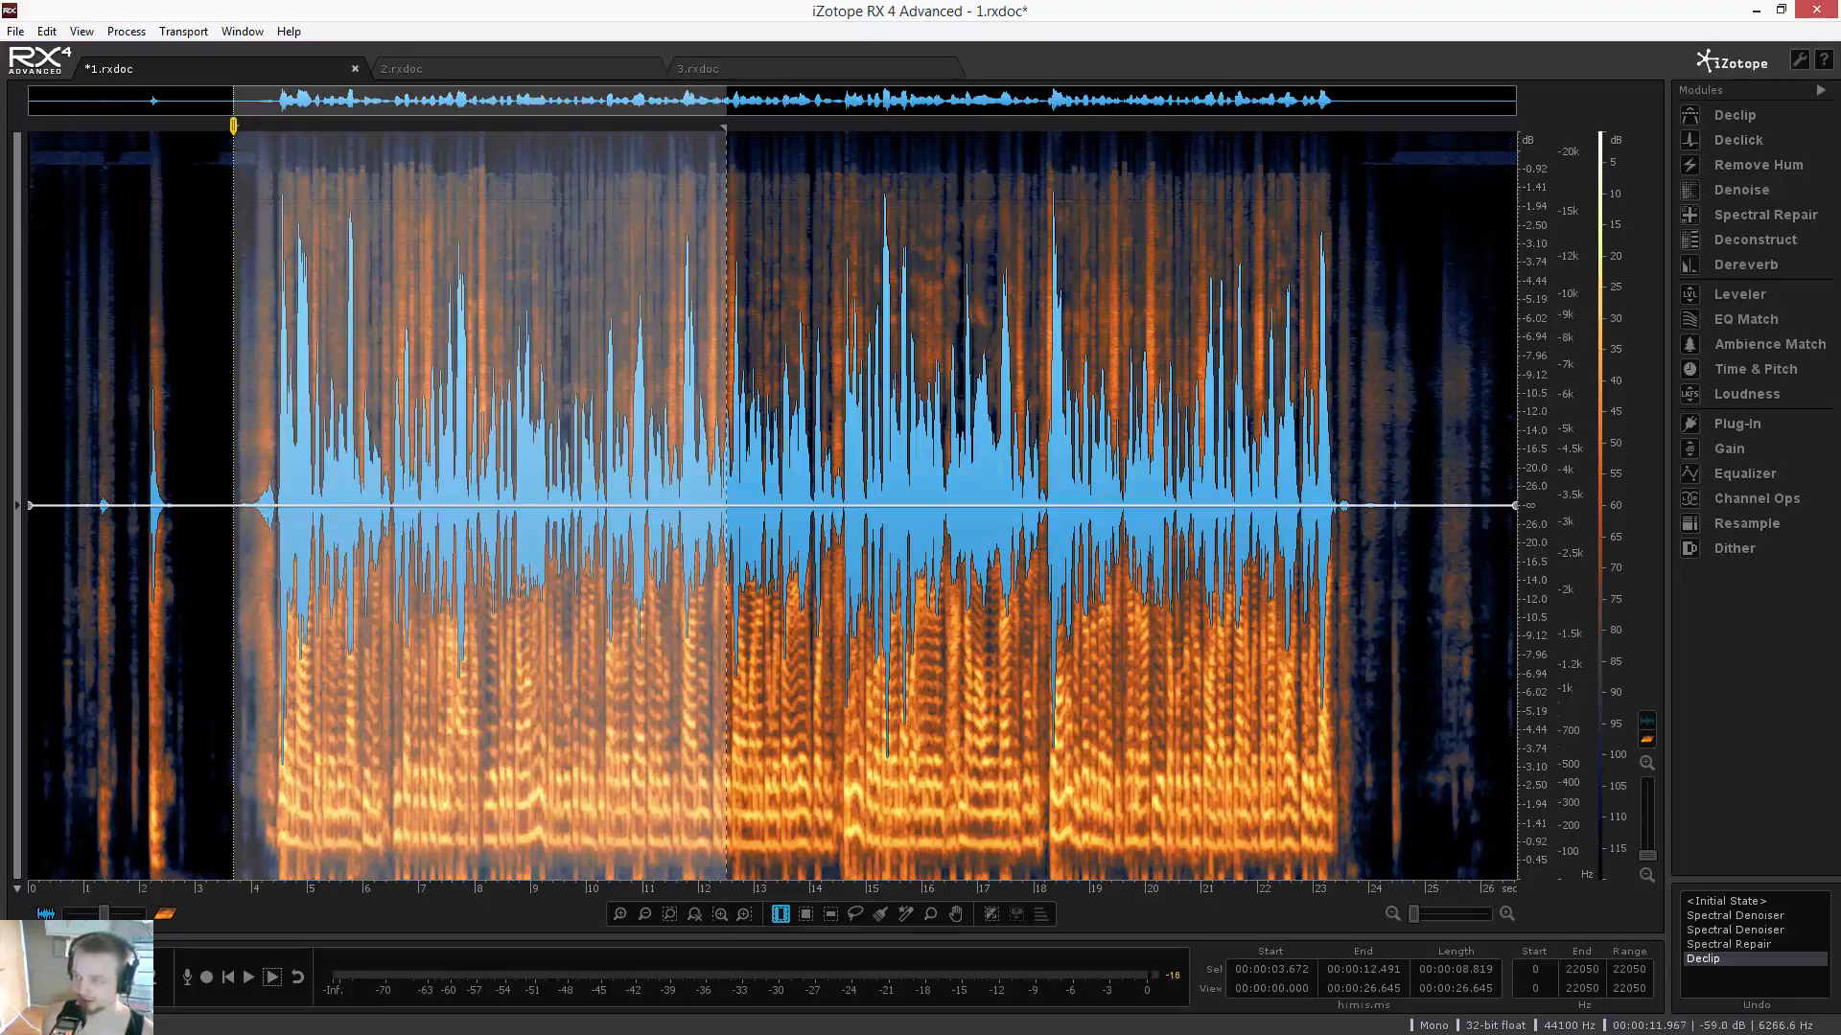
pyautogui.click(809, 355)
pyautogui.moveTo(225, 459); pyautogui.dragTo(719, 408)
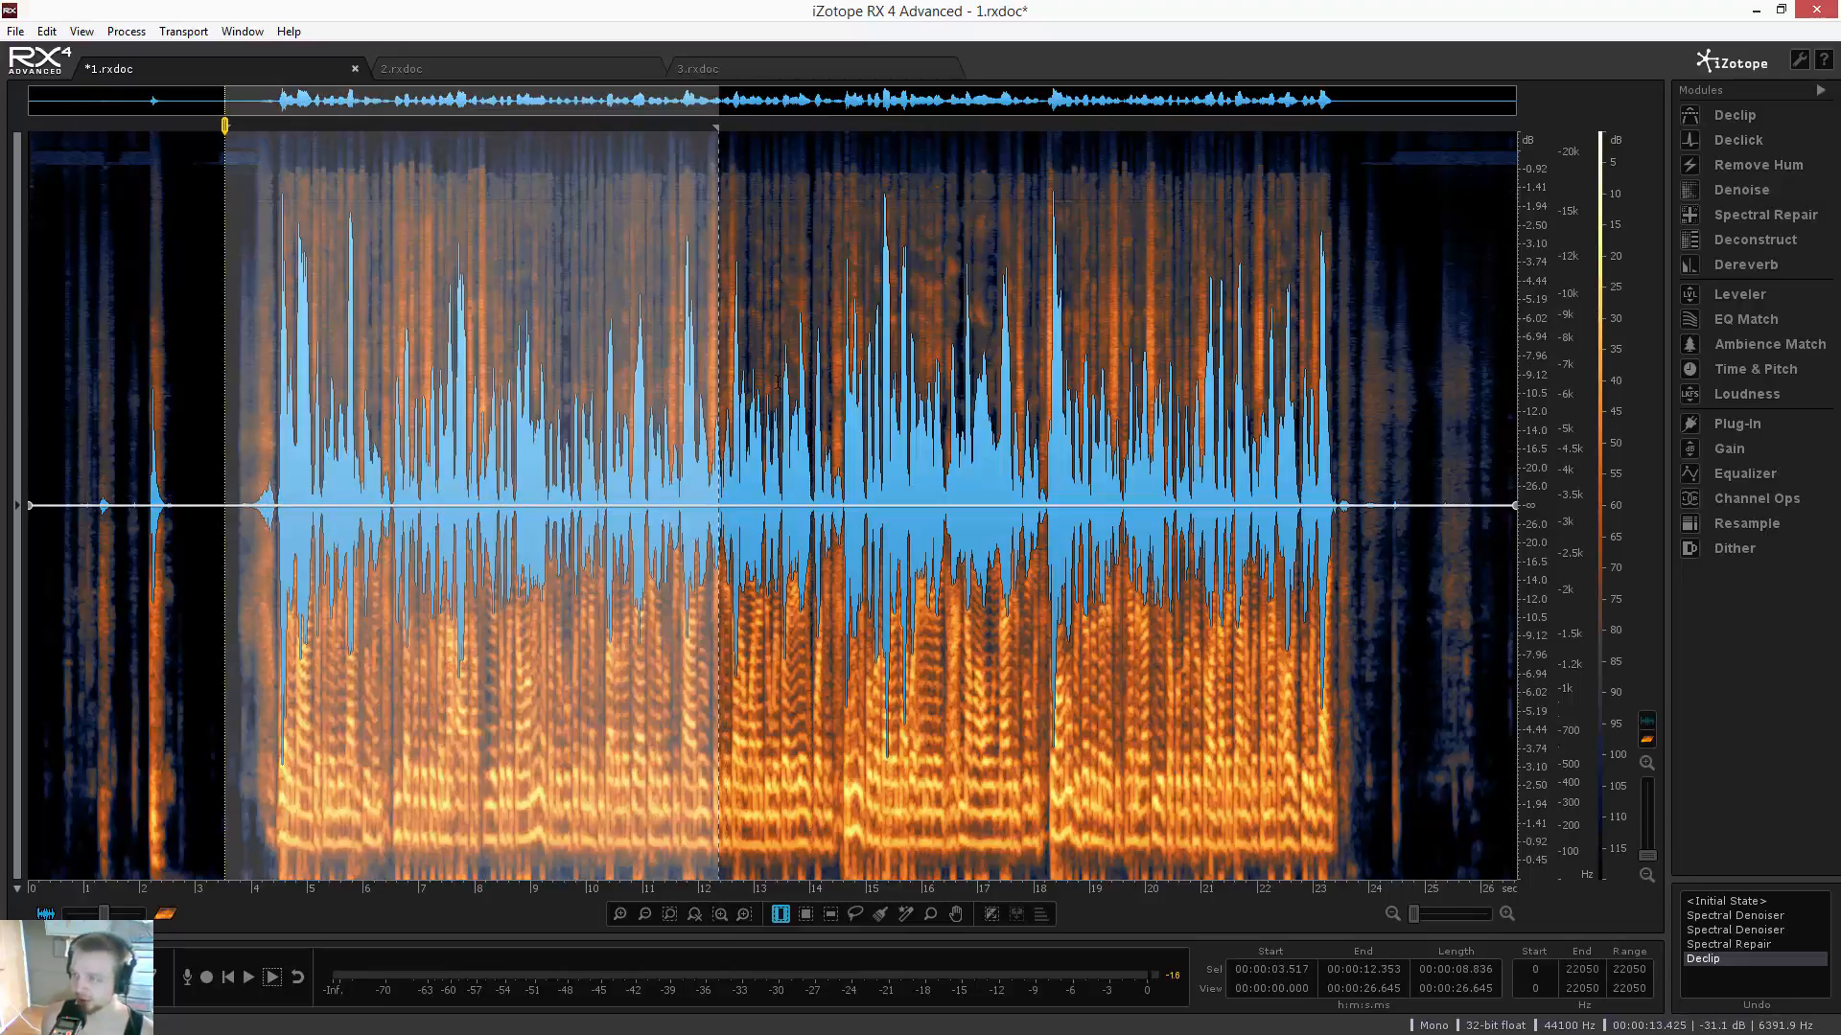
pyautogui.click(777, 383)
pyautogui.moveTo(248, 453); pyautogui.dragTo(779, 436)
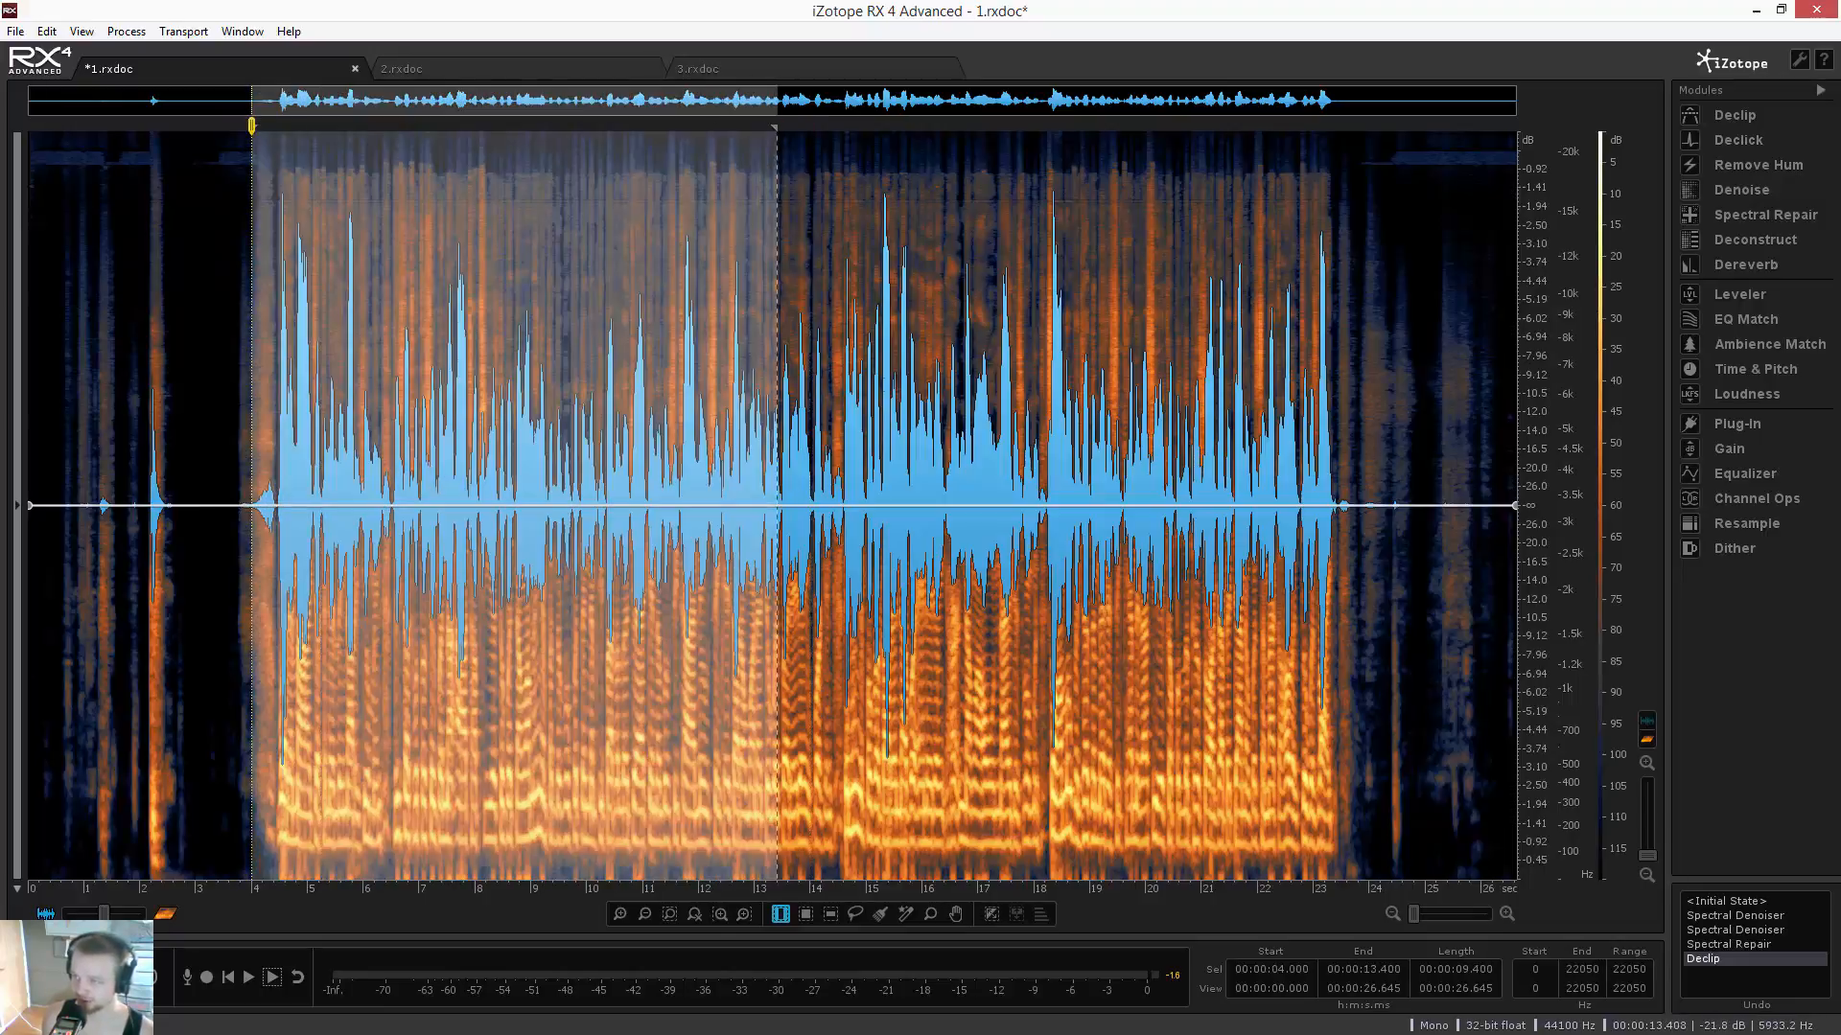
# Reselect the first part of the speech in 1.rxdoc, from about 3.7 to 11.6 s
pyautogui.click(587, 443)
pyautogui.moveTo(257, 462); pyautogui.dragTo(676, 437)
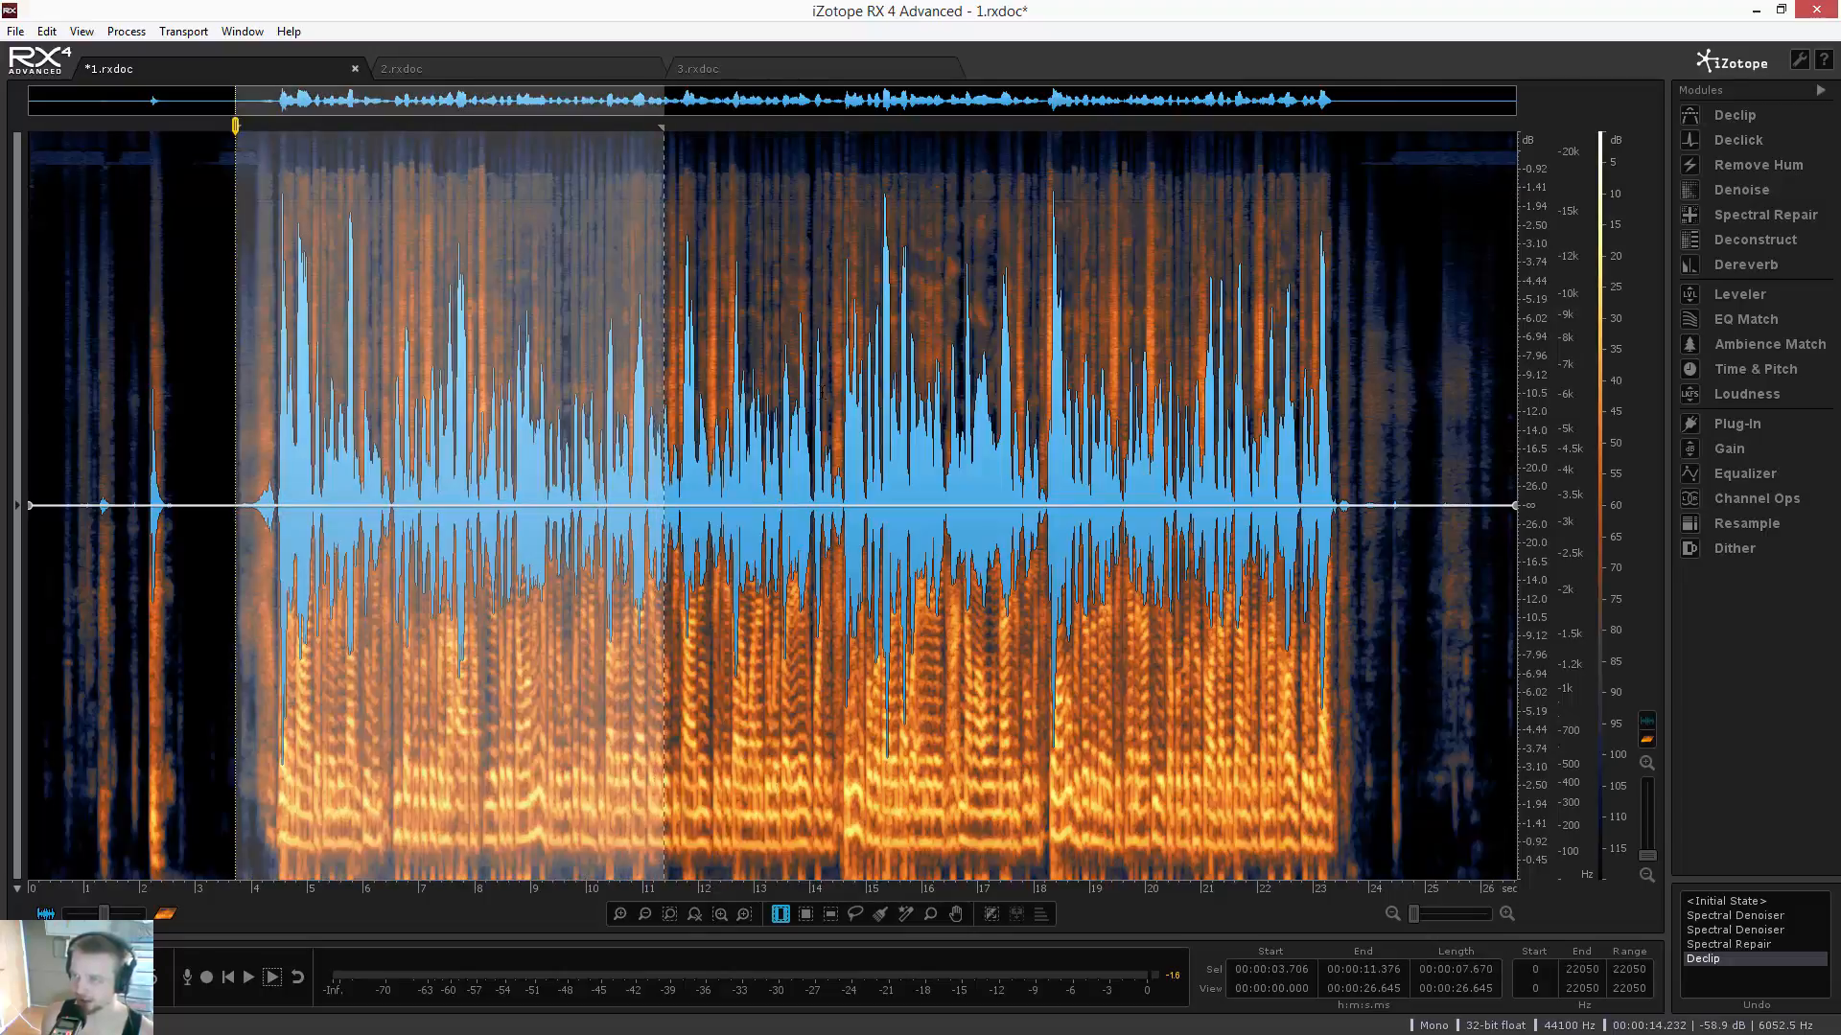
pyautogui.click(823, 436)
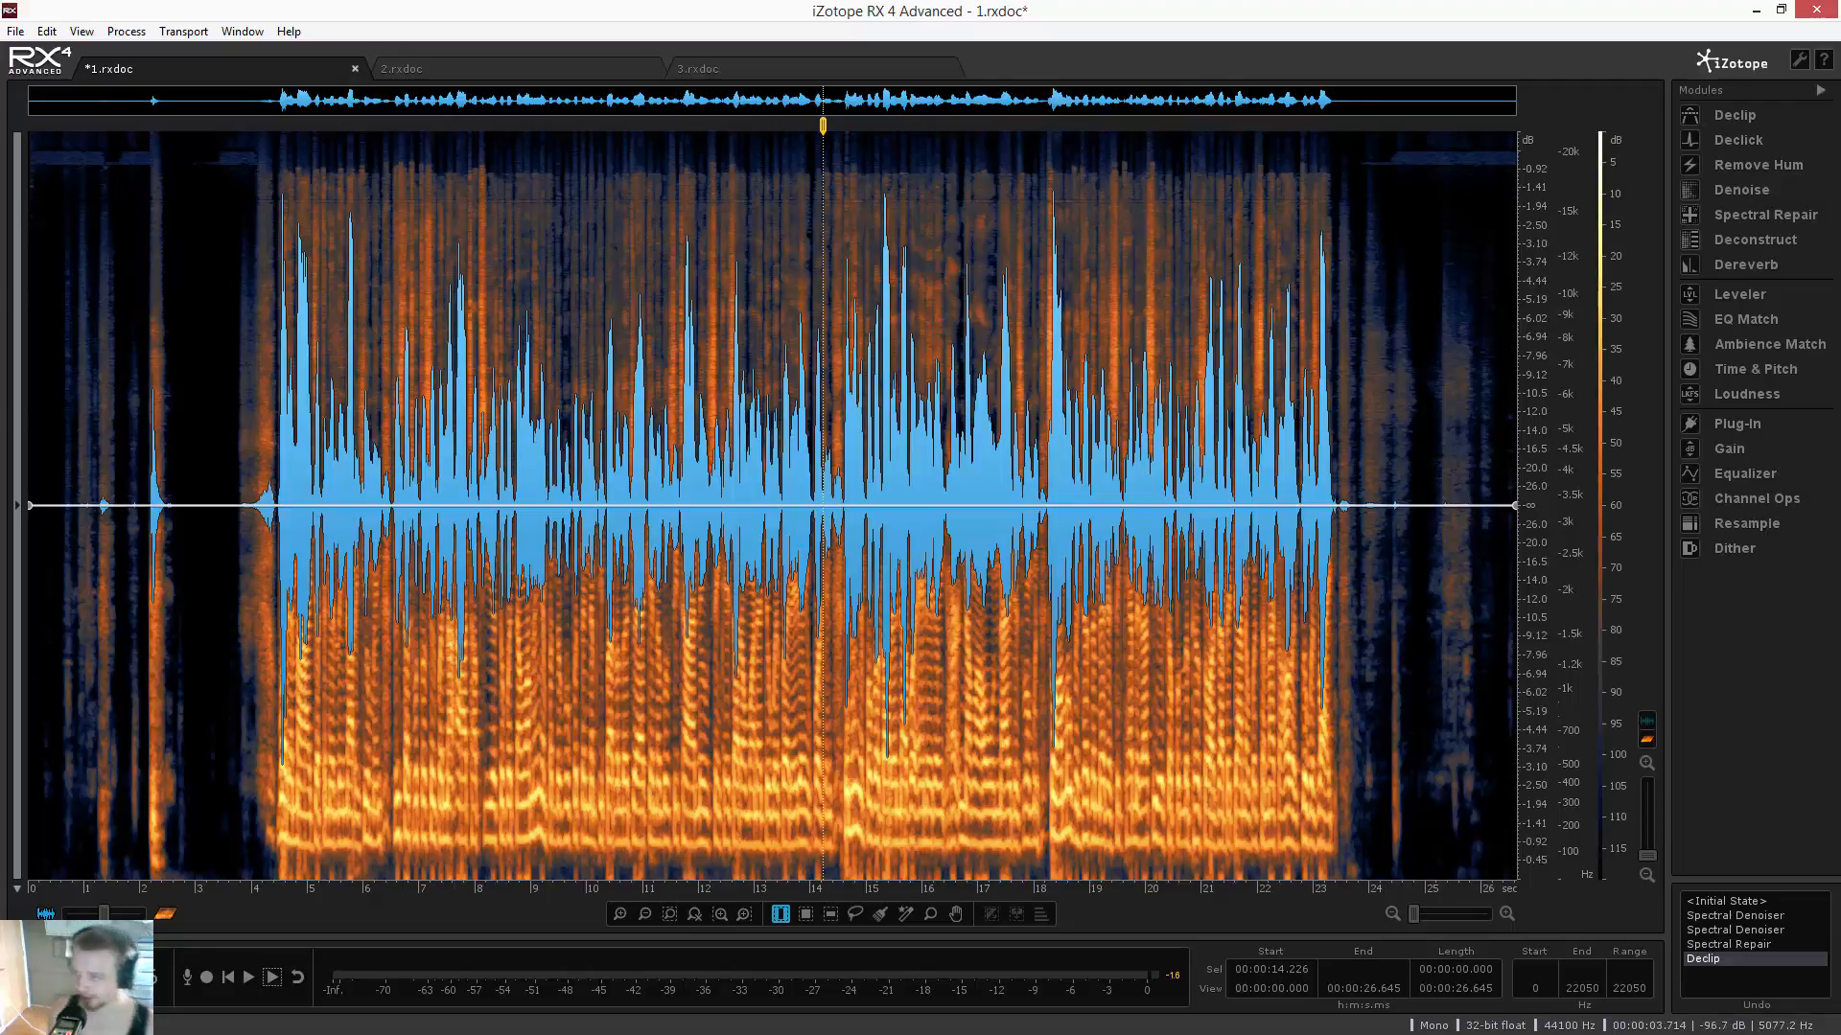
pyautogui.moveTo(235, 450); pyautogui.dragTo(678, 401)
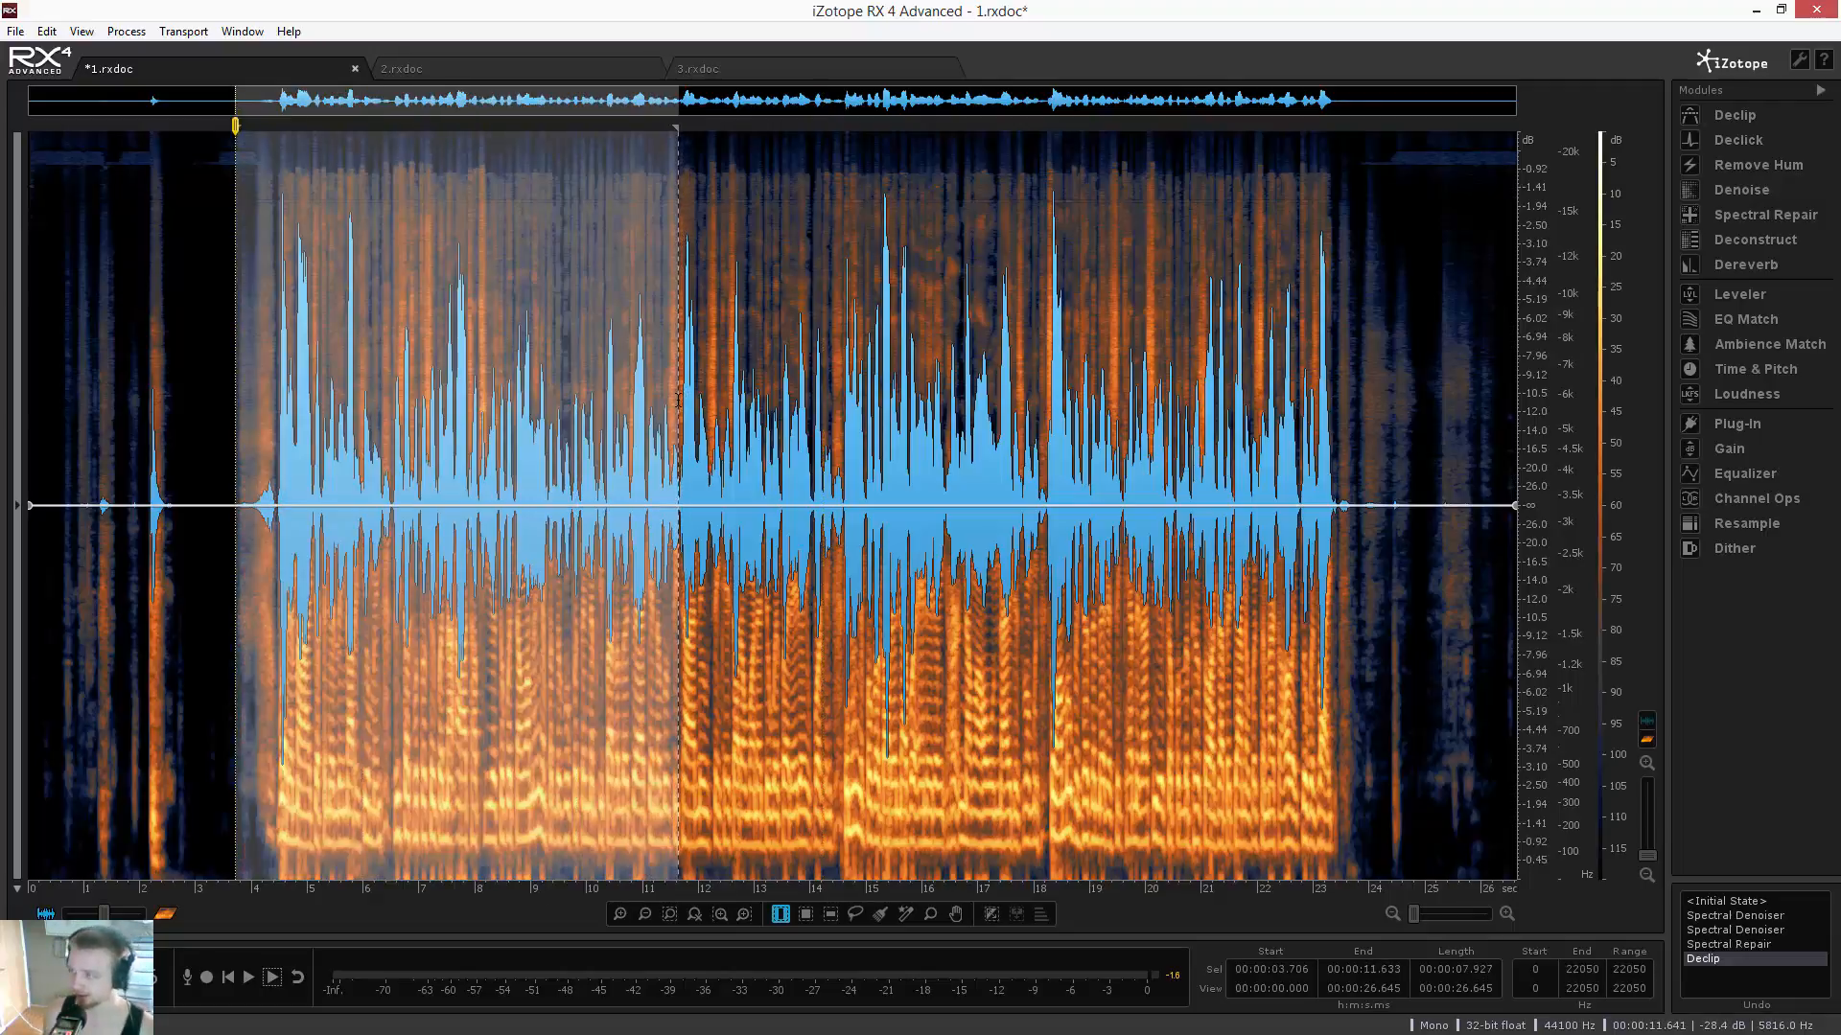
# Switch to the 2.rxdoc recording and play it from 8.0 s to hear its reverb
pyautogui.hotkey('ctrl', 'Tab')
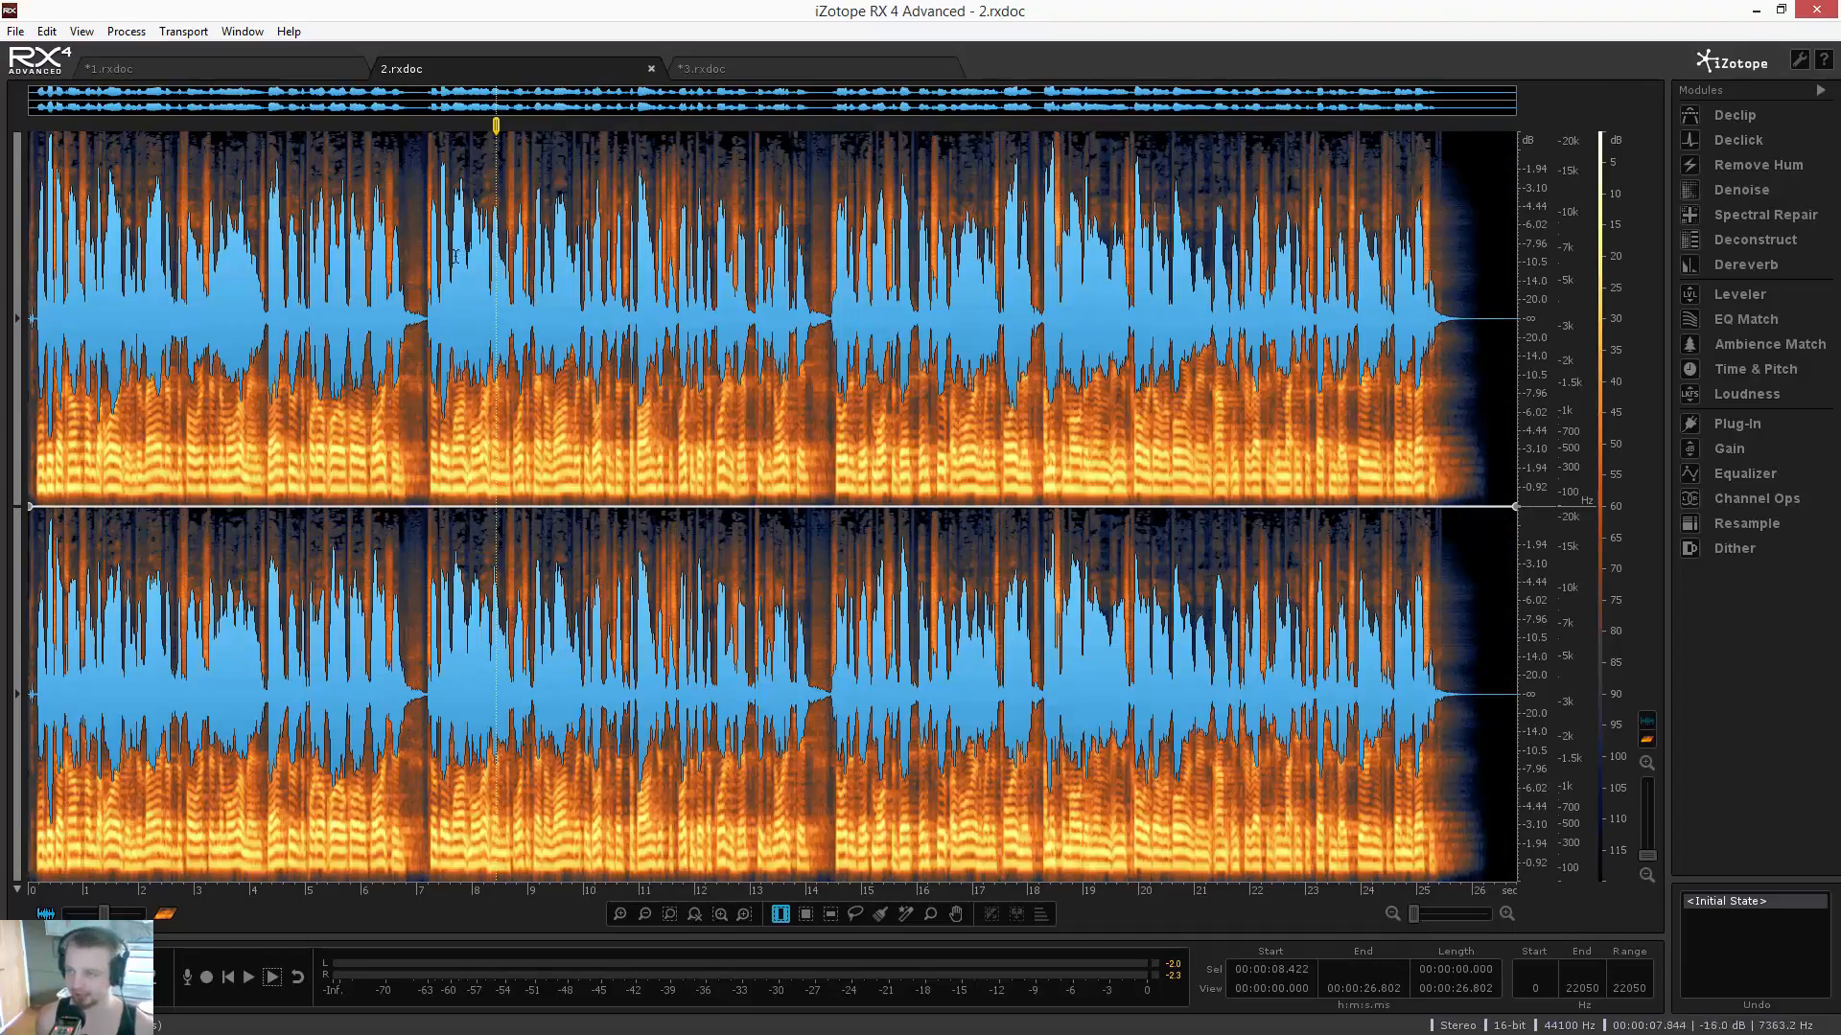
pyautogui.click(474, 290)
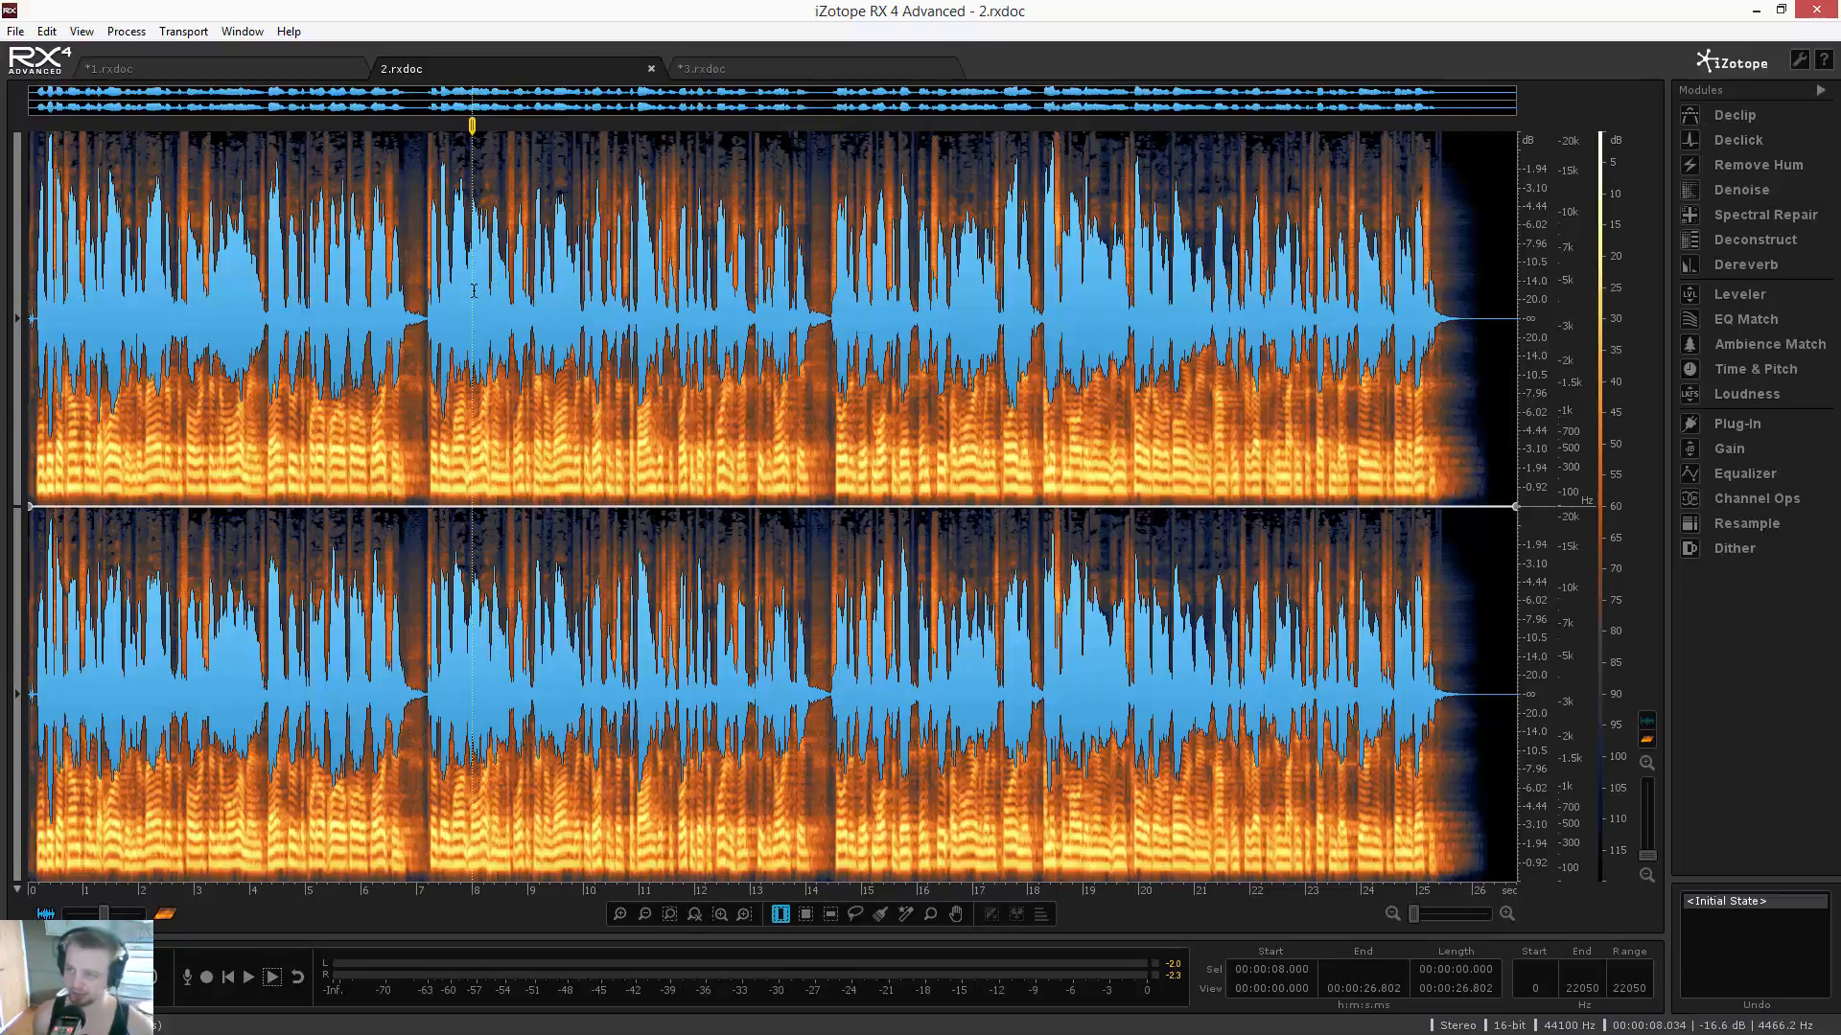
pyautogui.press('space')
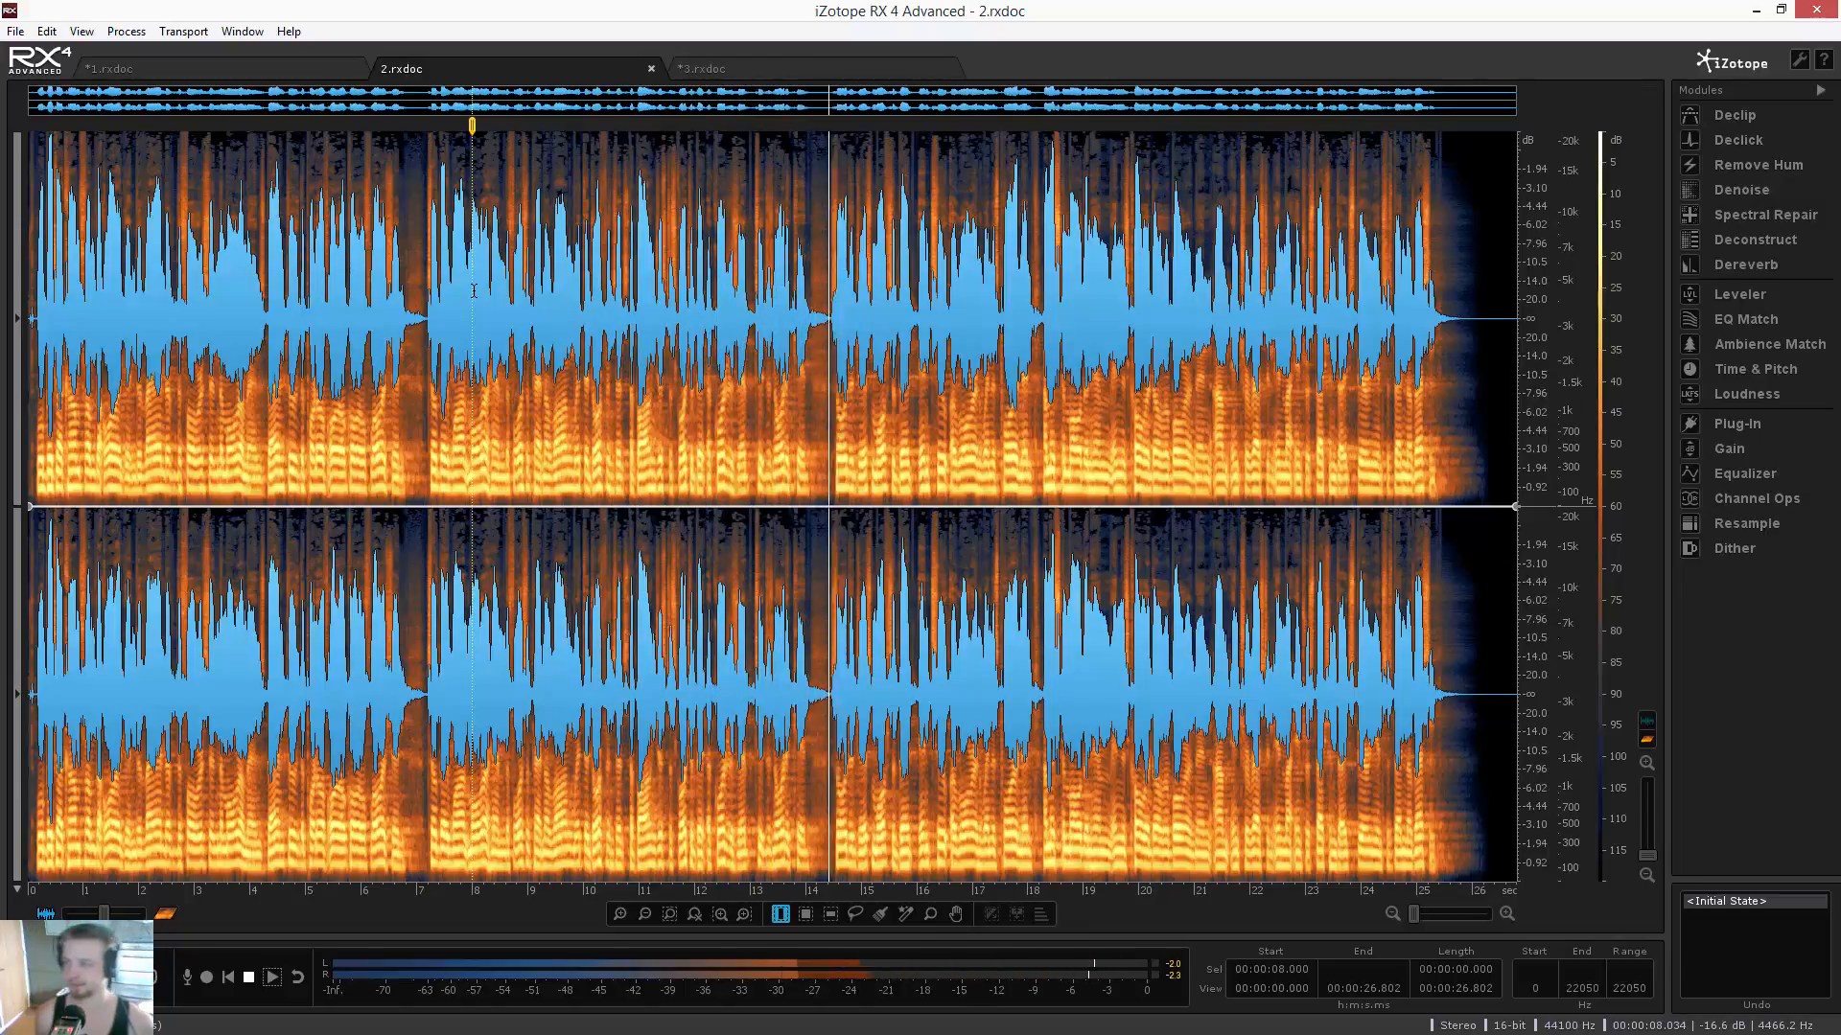
pyautogui.press('space')
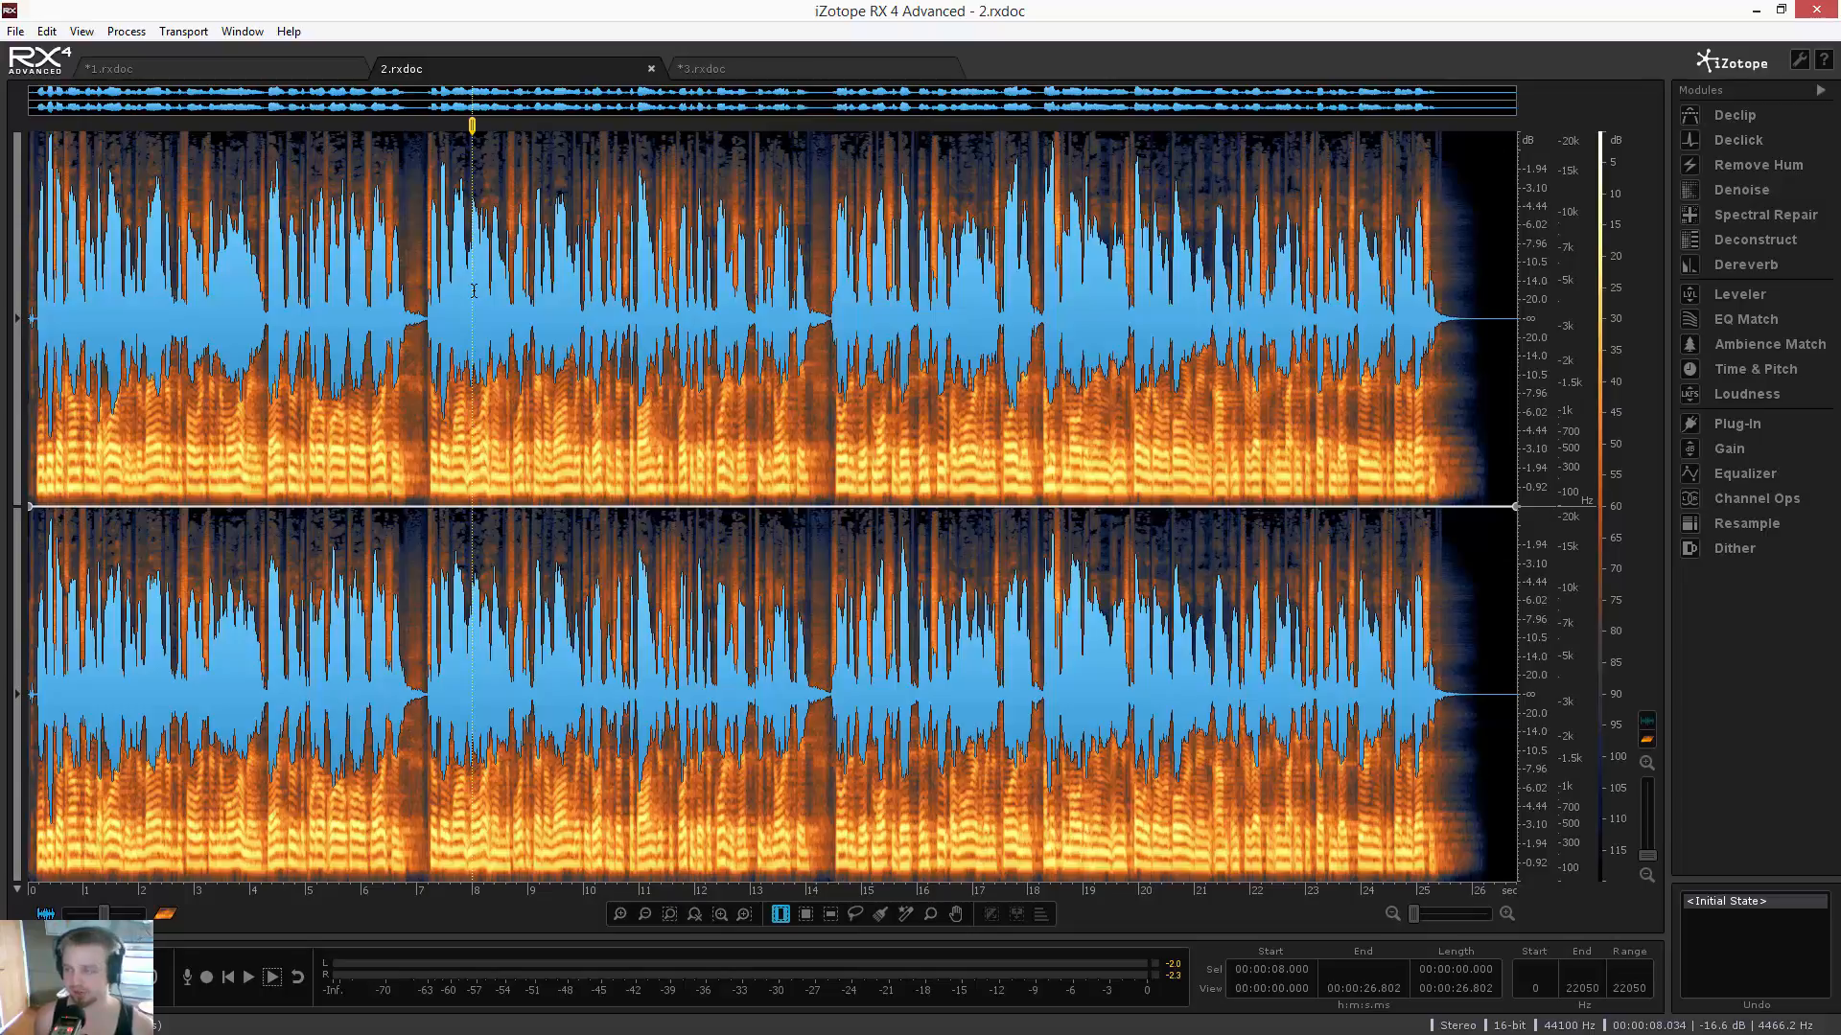
# Open the Dereverb module, select the whole 2.rxdoc recording and learn its reverb profile
pyautogui.click(1760, 271)
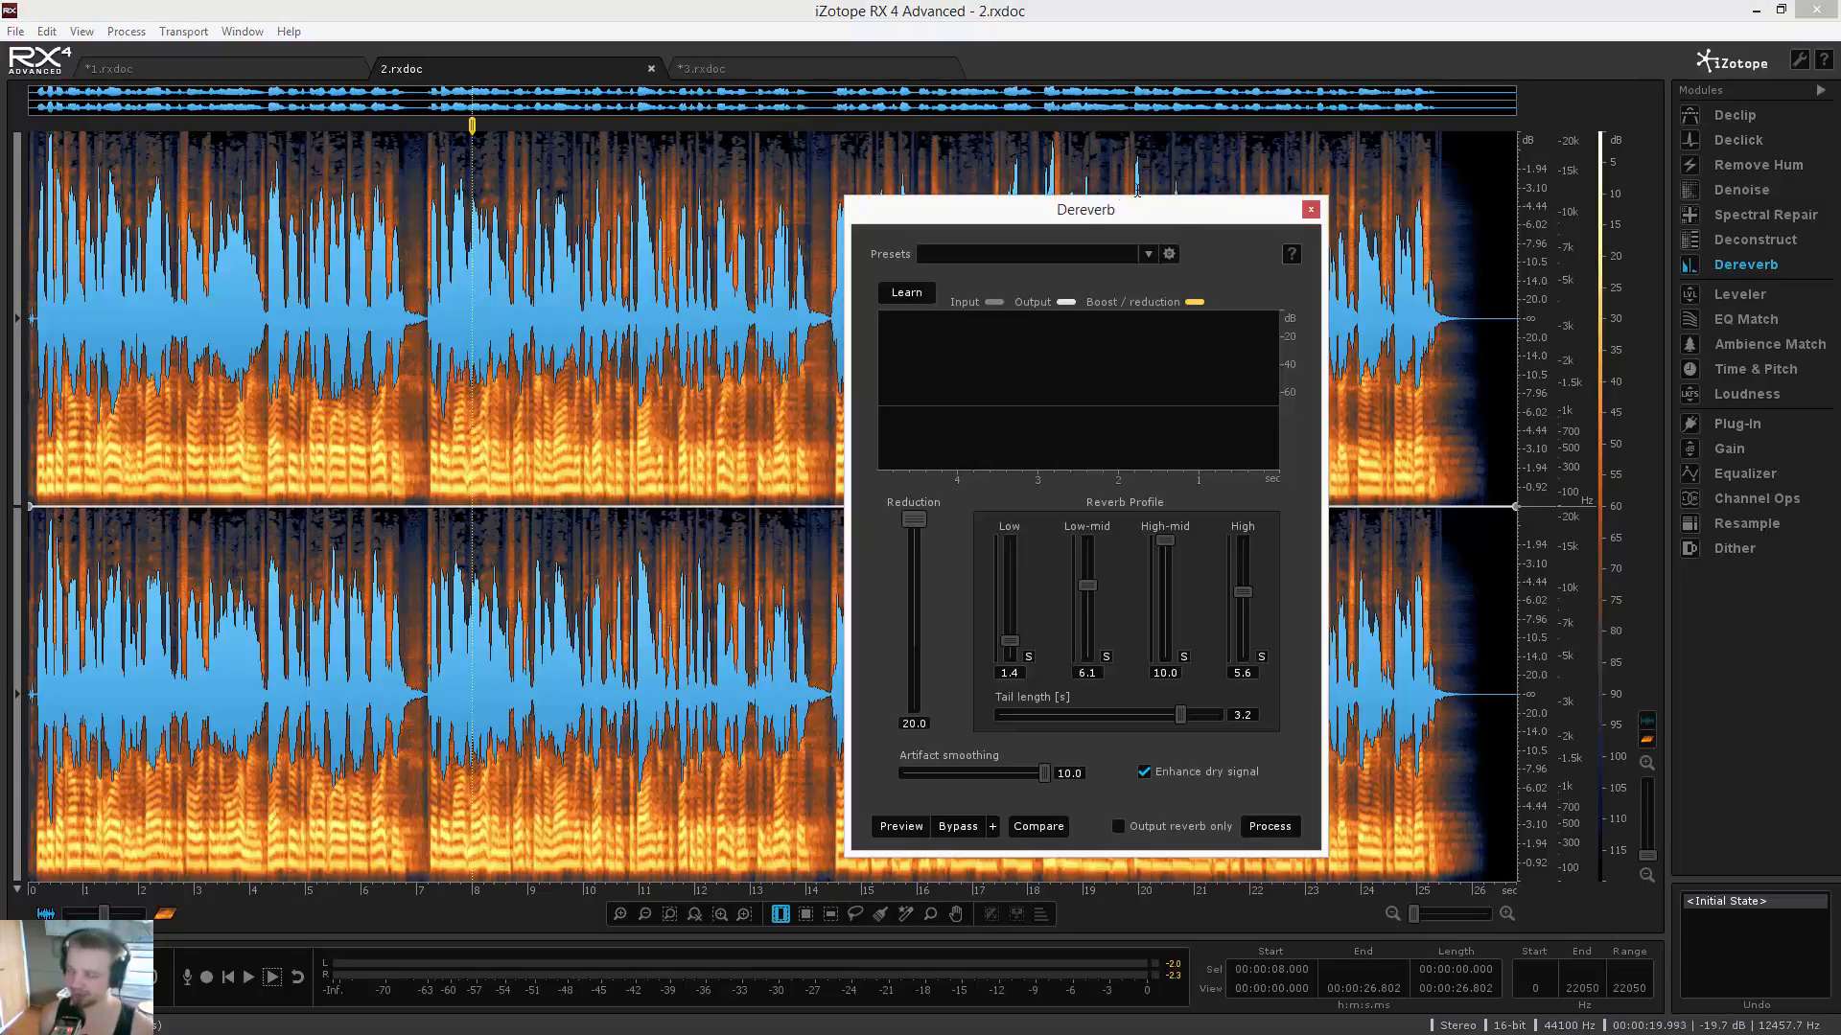
pyautogui.moveTo(1081, 213)
pyautogui.mouseDown()
pyautogui.moveTo(986, 184)
pyautogui.moveTo(1107, 215)
pyautogui.mouseUp()
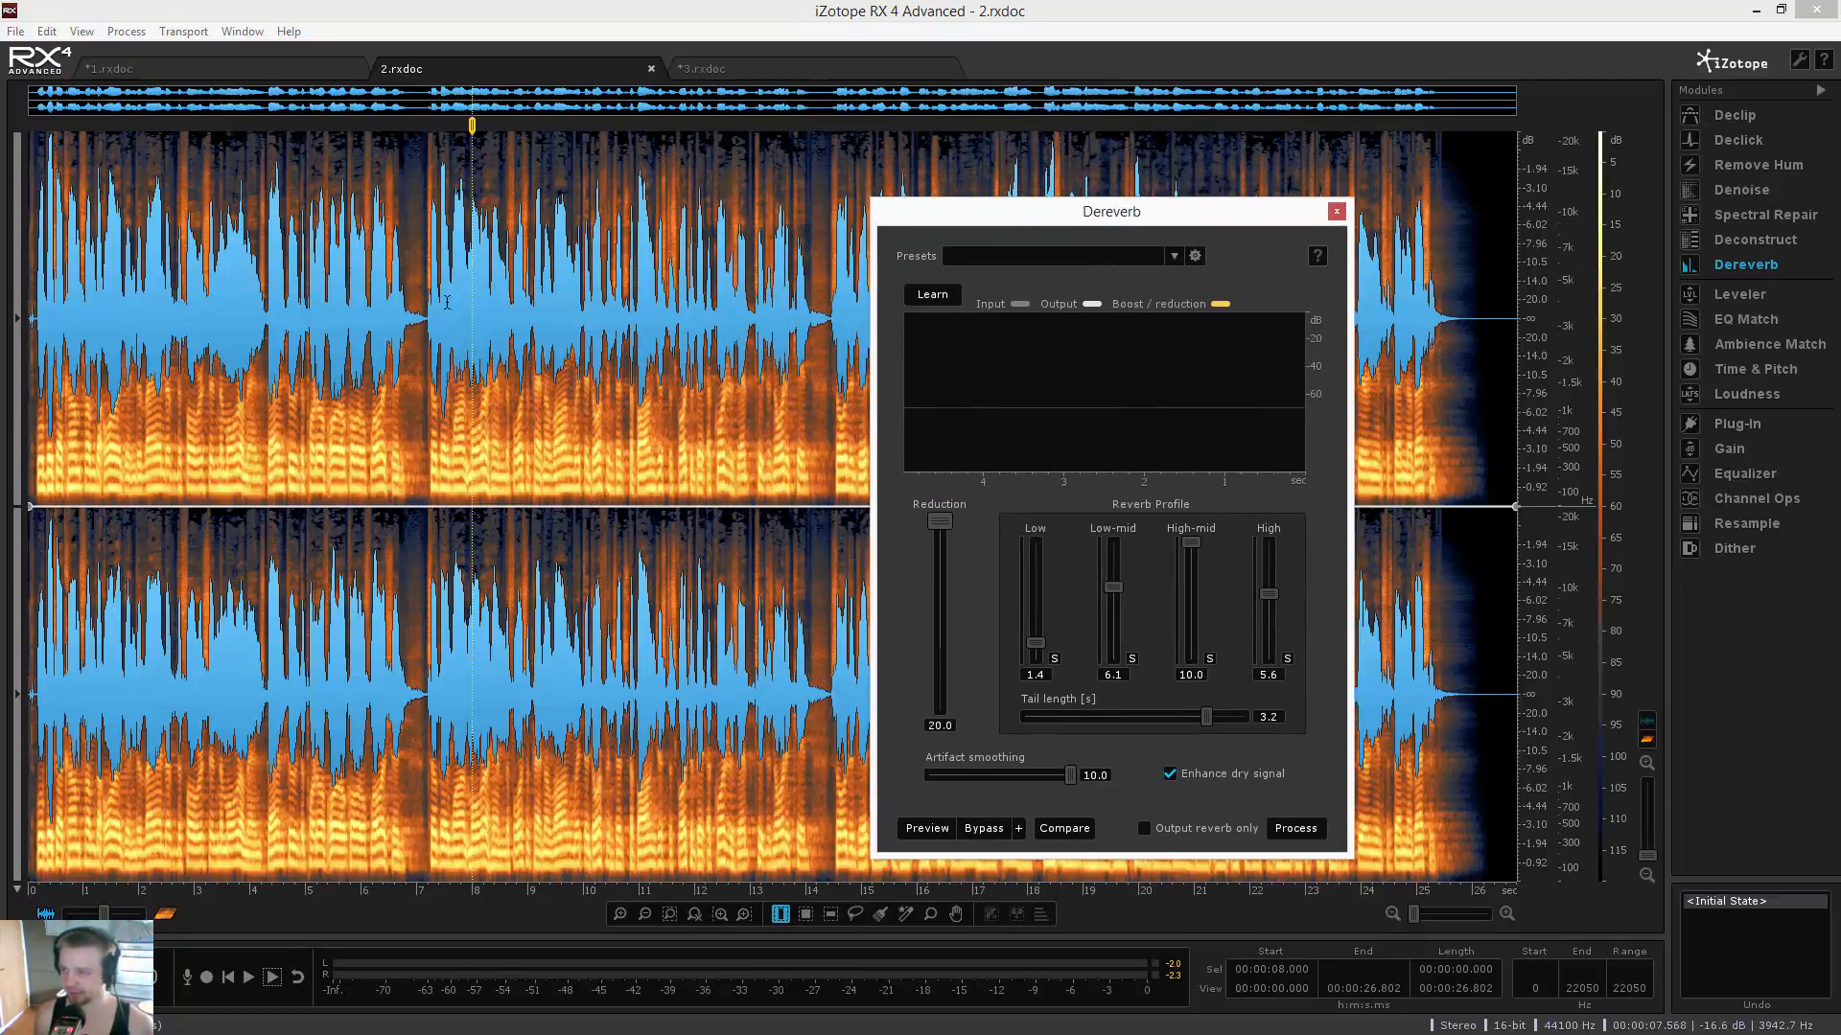
pyautogui.hotkey('ctrl', 'a')
pyautogui.click(931, 294)
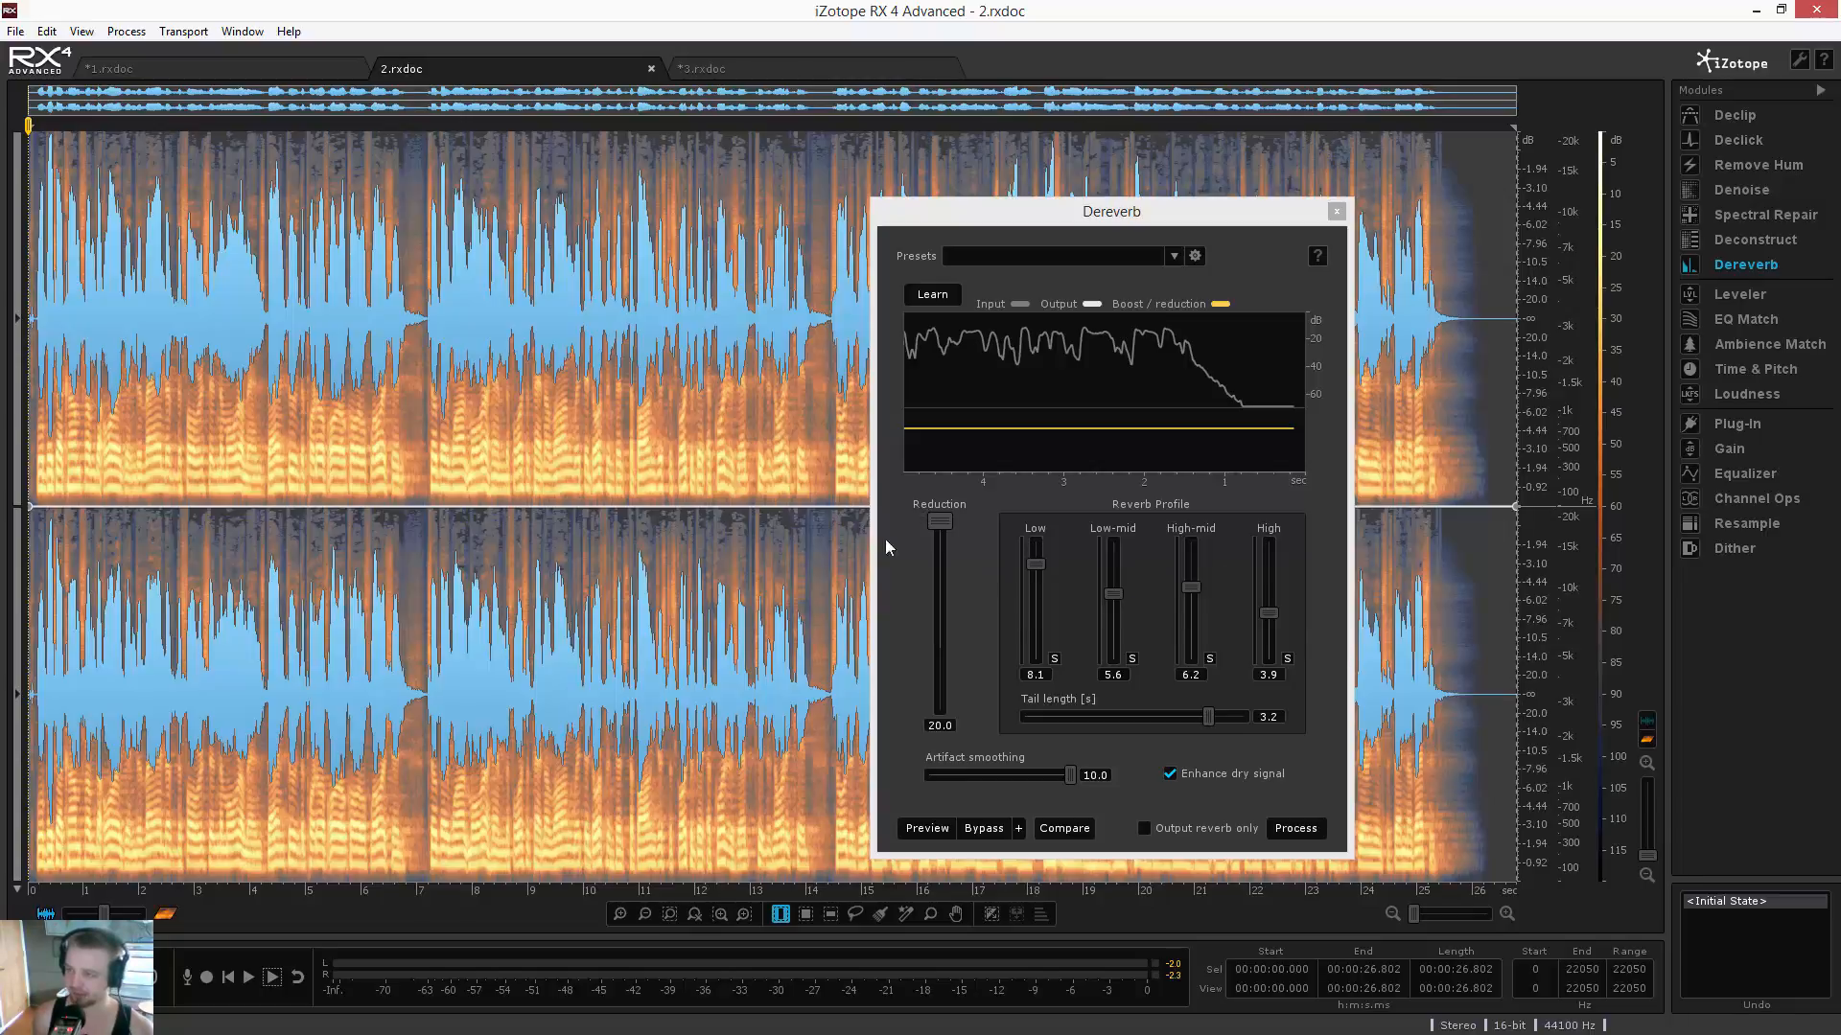
# Preview the learned Dereverb settings from about 7.4 s
pyautogui.click(437, 335)
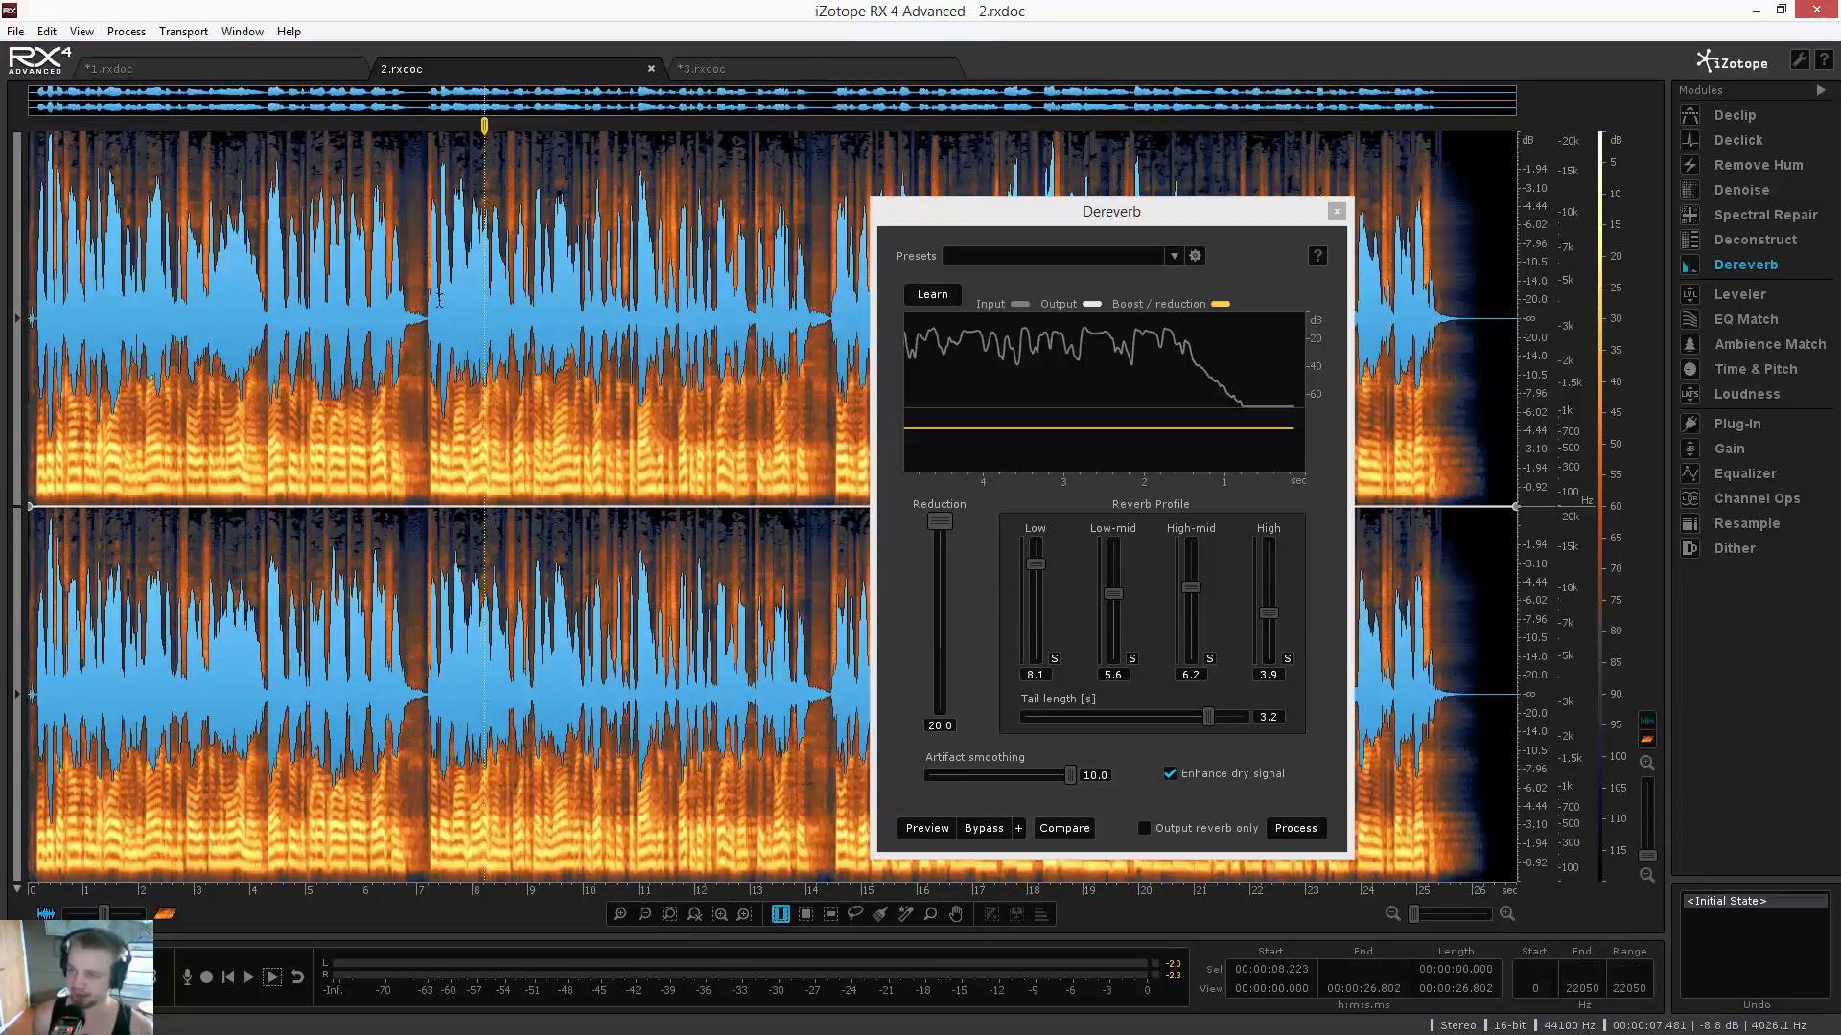
pyautogui.click(922, 830)
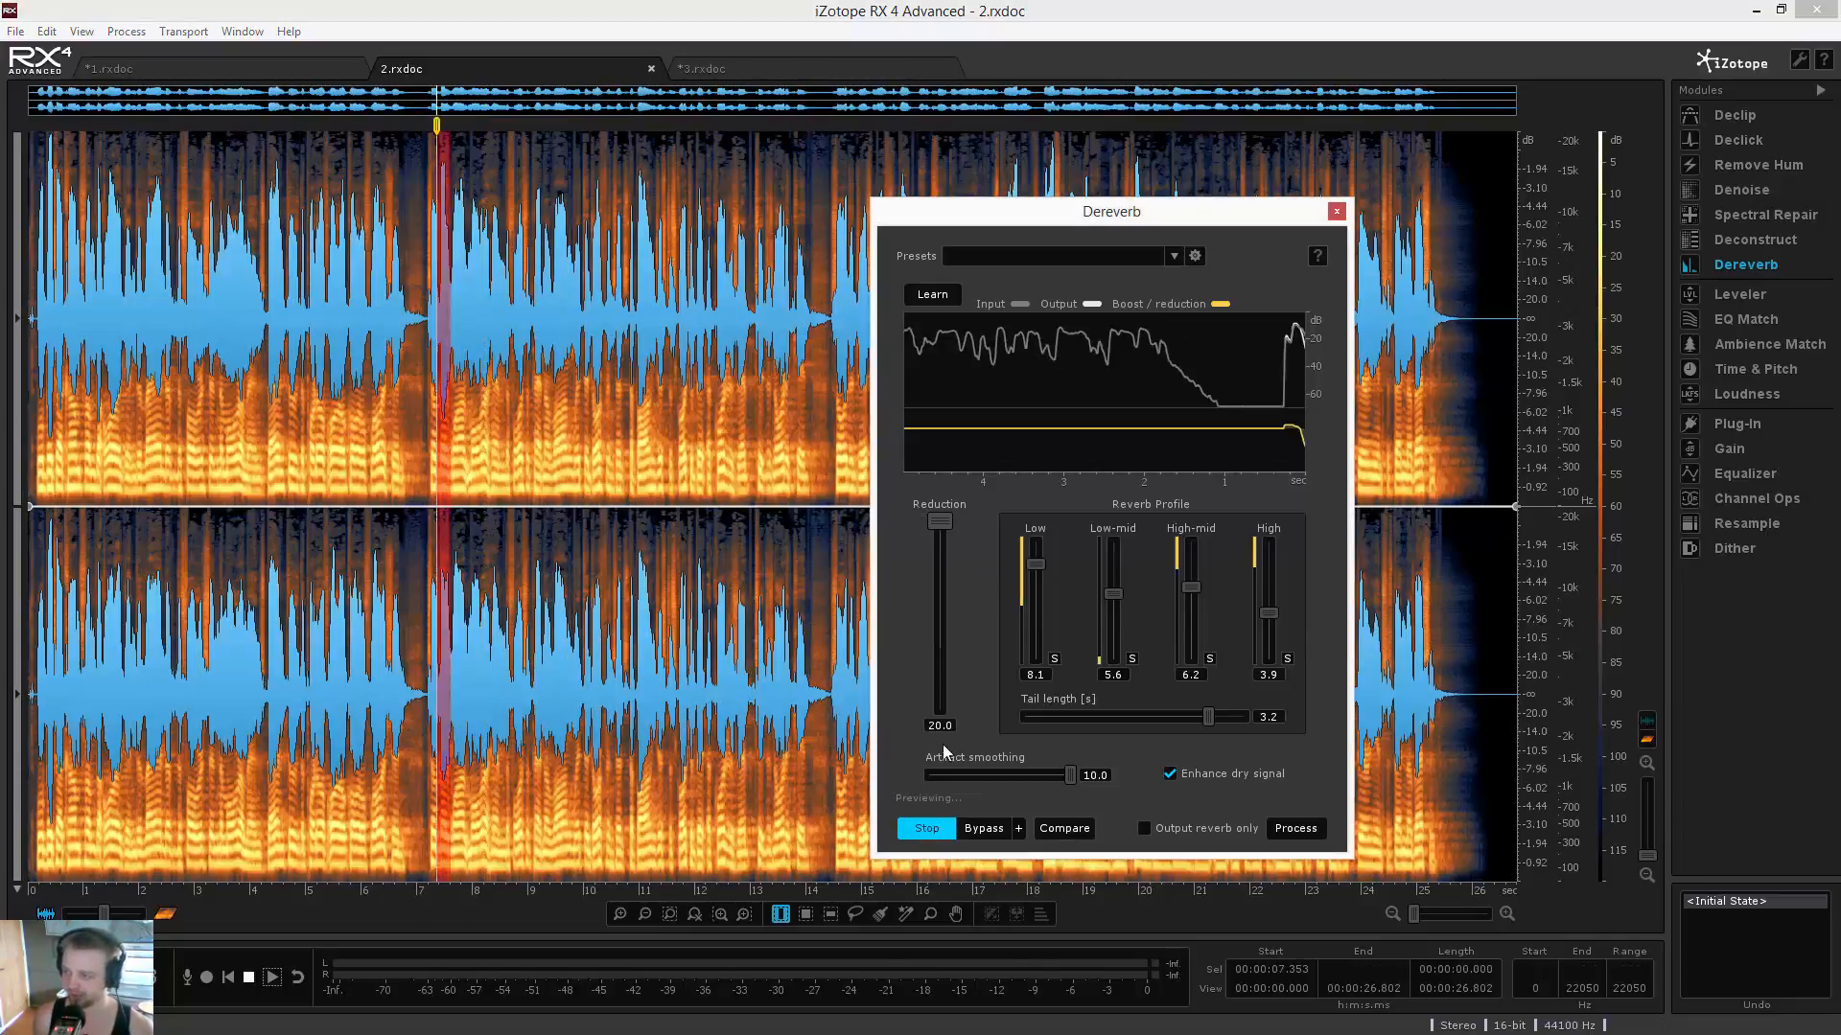
pyautogui.click(923, 830)
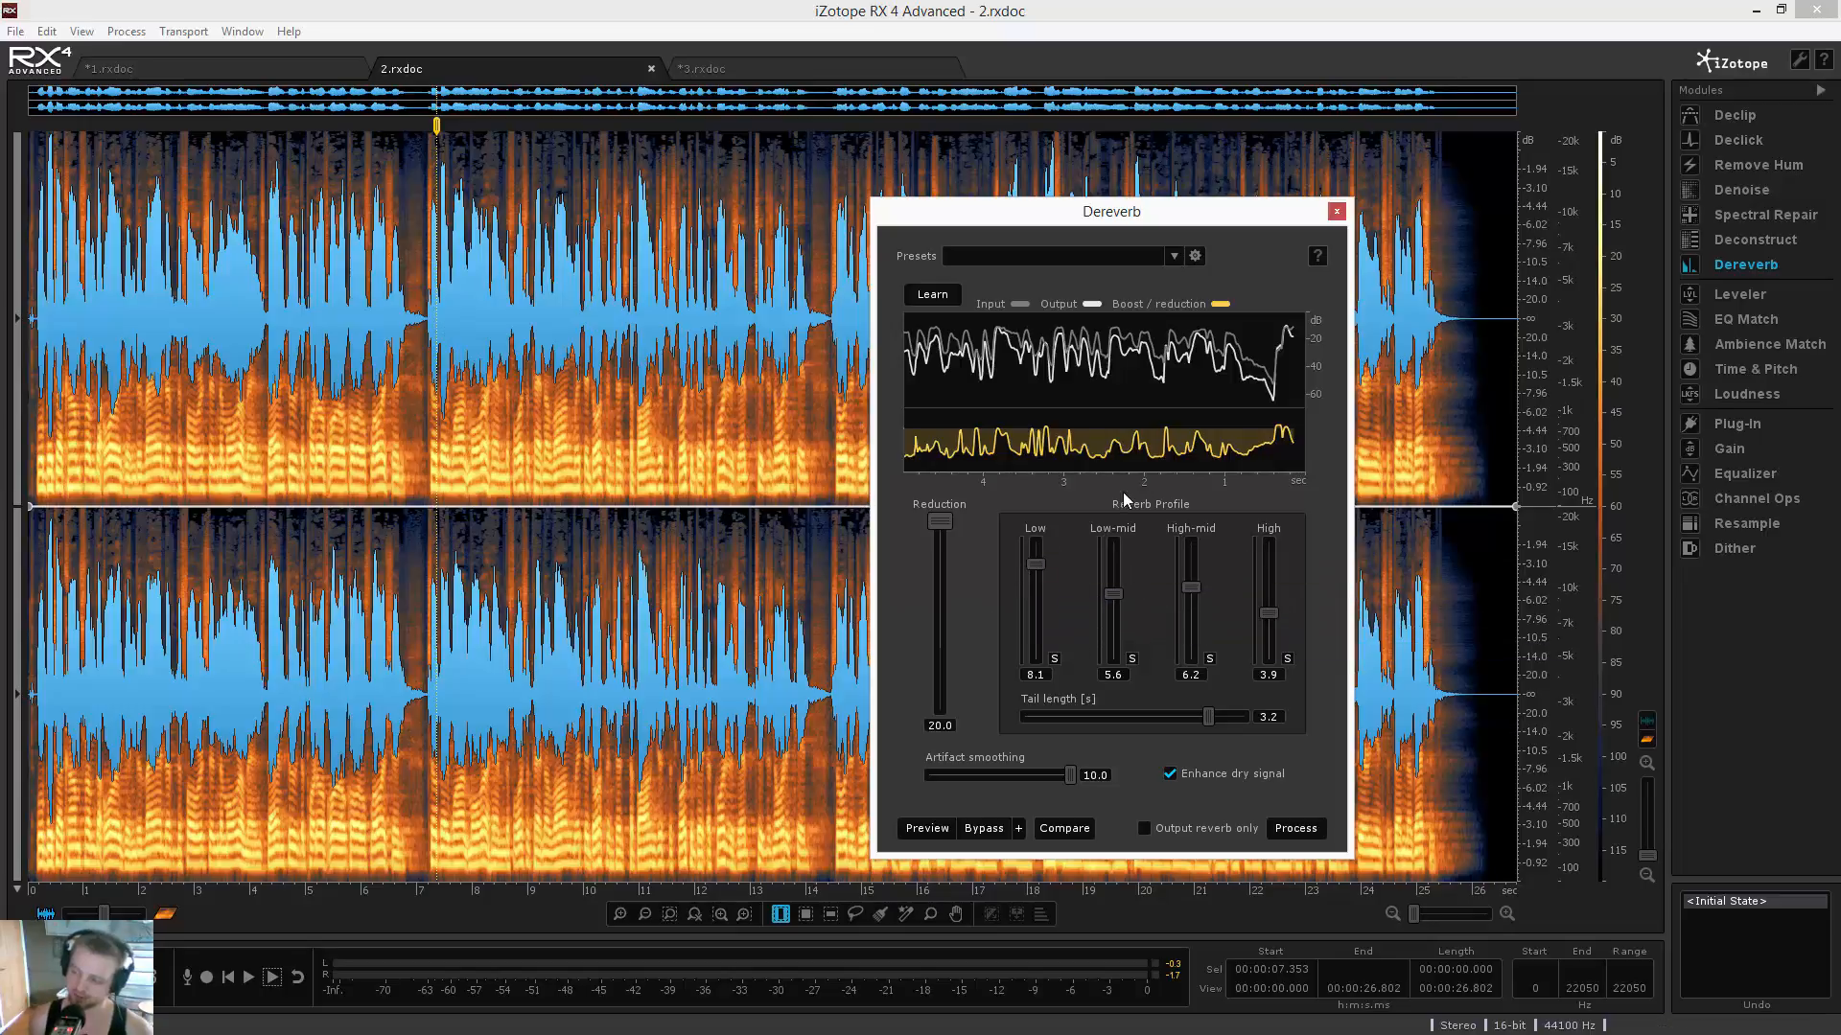
# While previewing, set the reverb profile to Low 2.6, Low-mid 5.1, High-mid 7.9 and High 5.1
pyautogui.click(927, 828)
pyautogui.moveTo(1036, 565); pyautogui.dragTo(1274, 604)
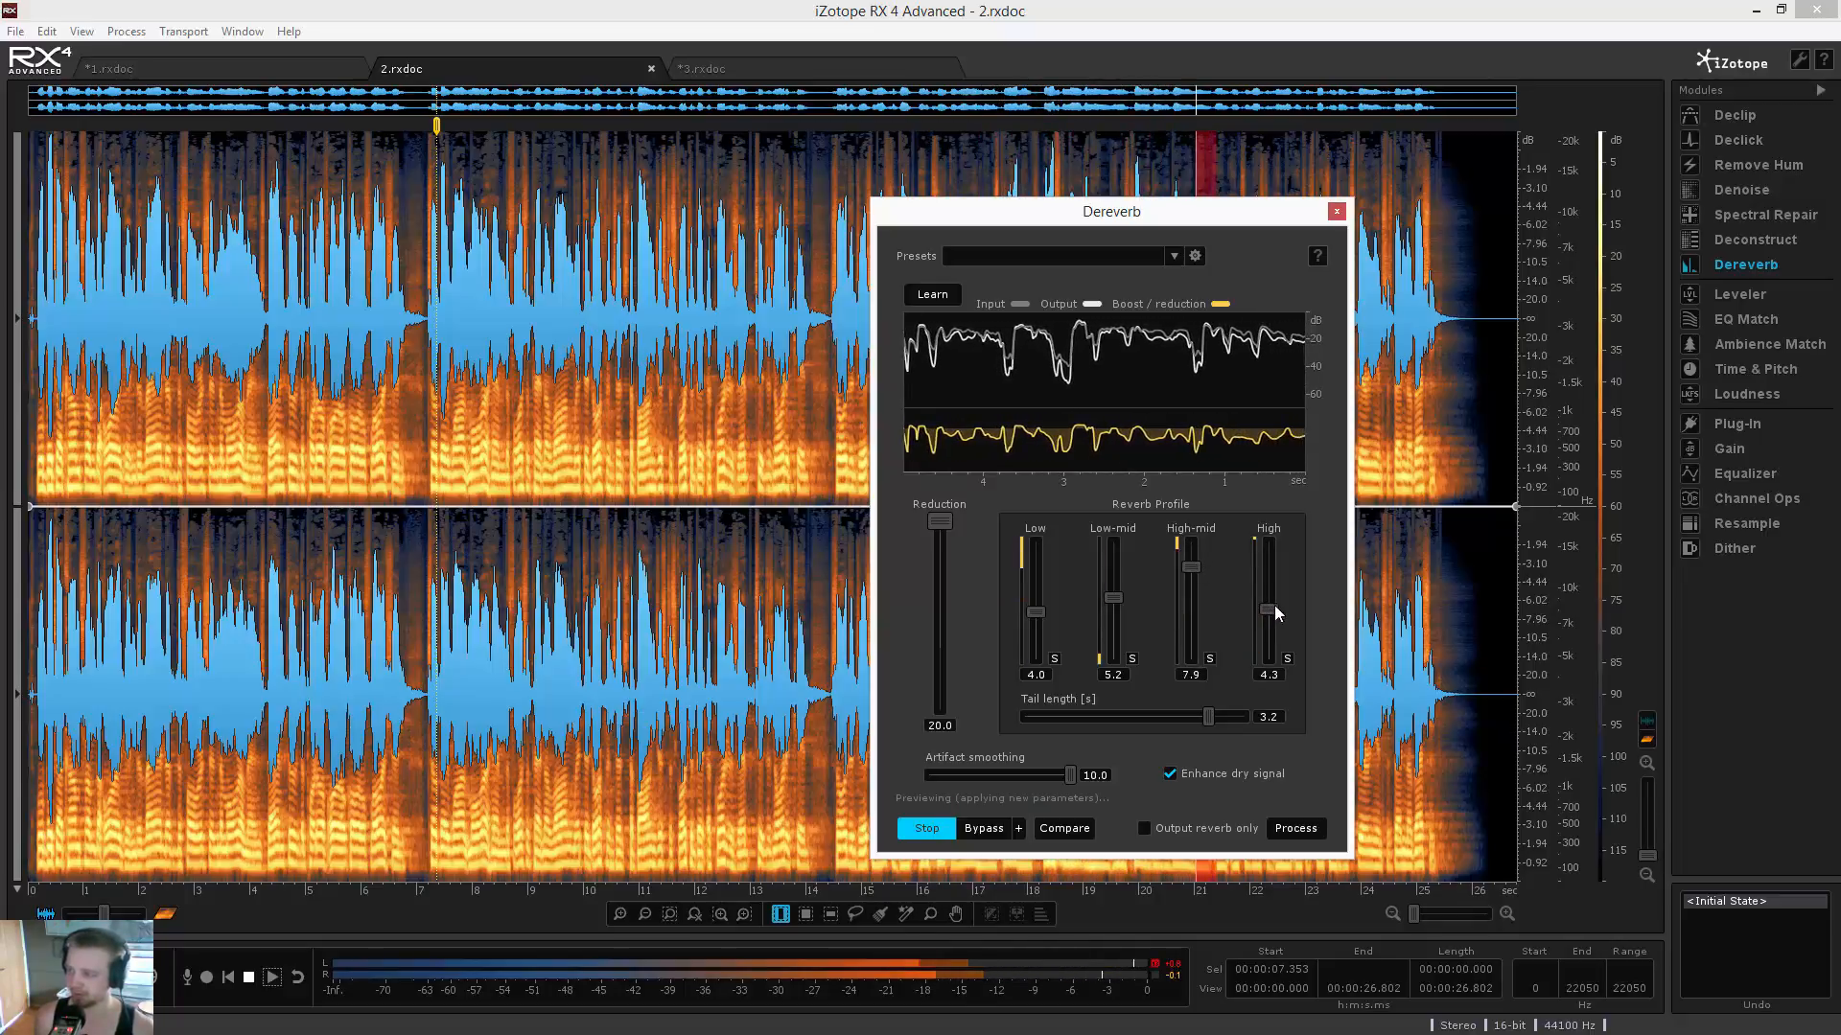
pyautogui.moveTo(1034, 614); pyautogui.dragTo(1108, 597)
pyautogui.moveTo(1268, 610); pyautogui.dragTo(1269, 601)
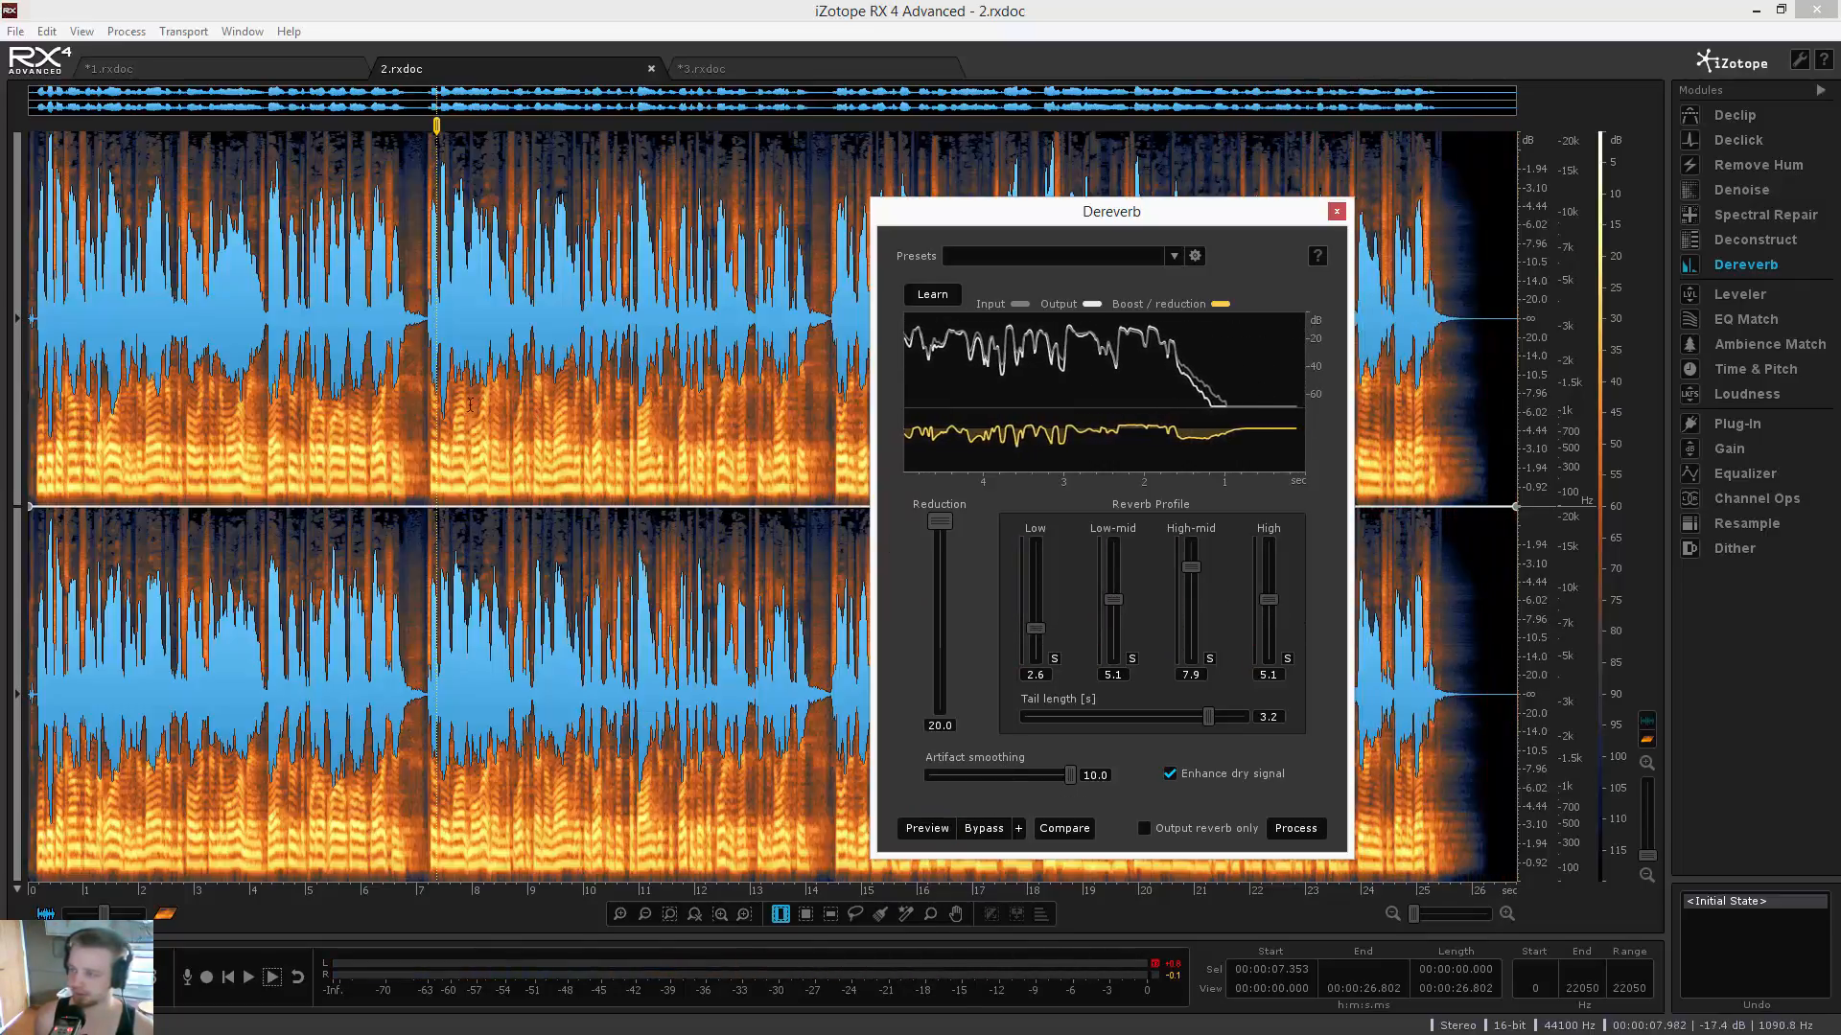
# Preview again and refine the reverb profile to High 4.8, Low-mid 5.9 and High-mid 9.8
pyautogui.click(927, 829)
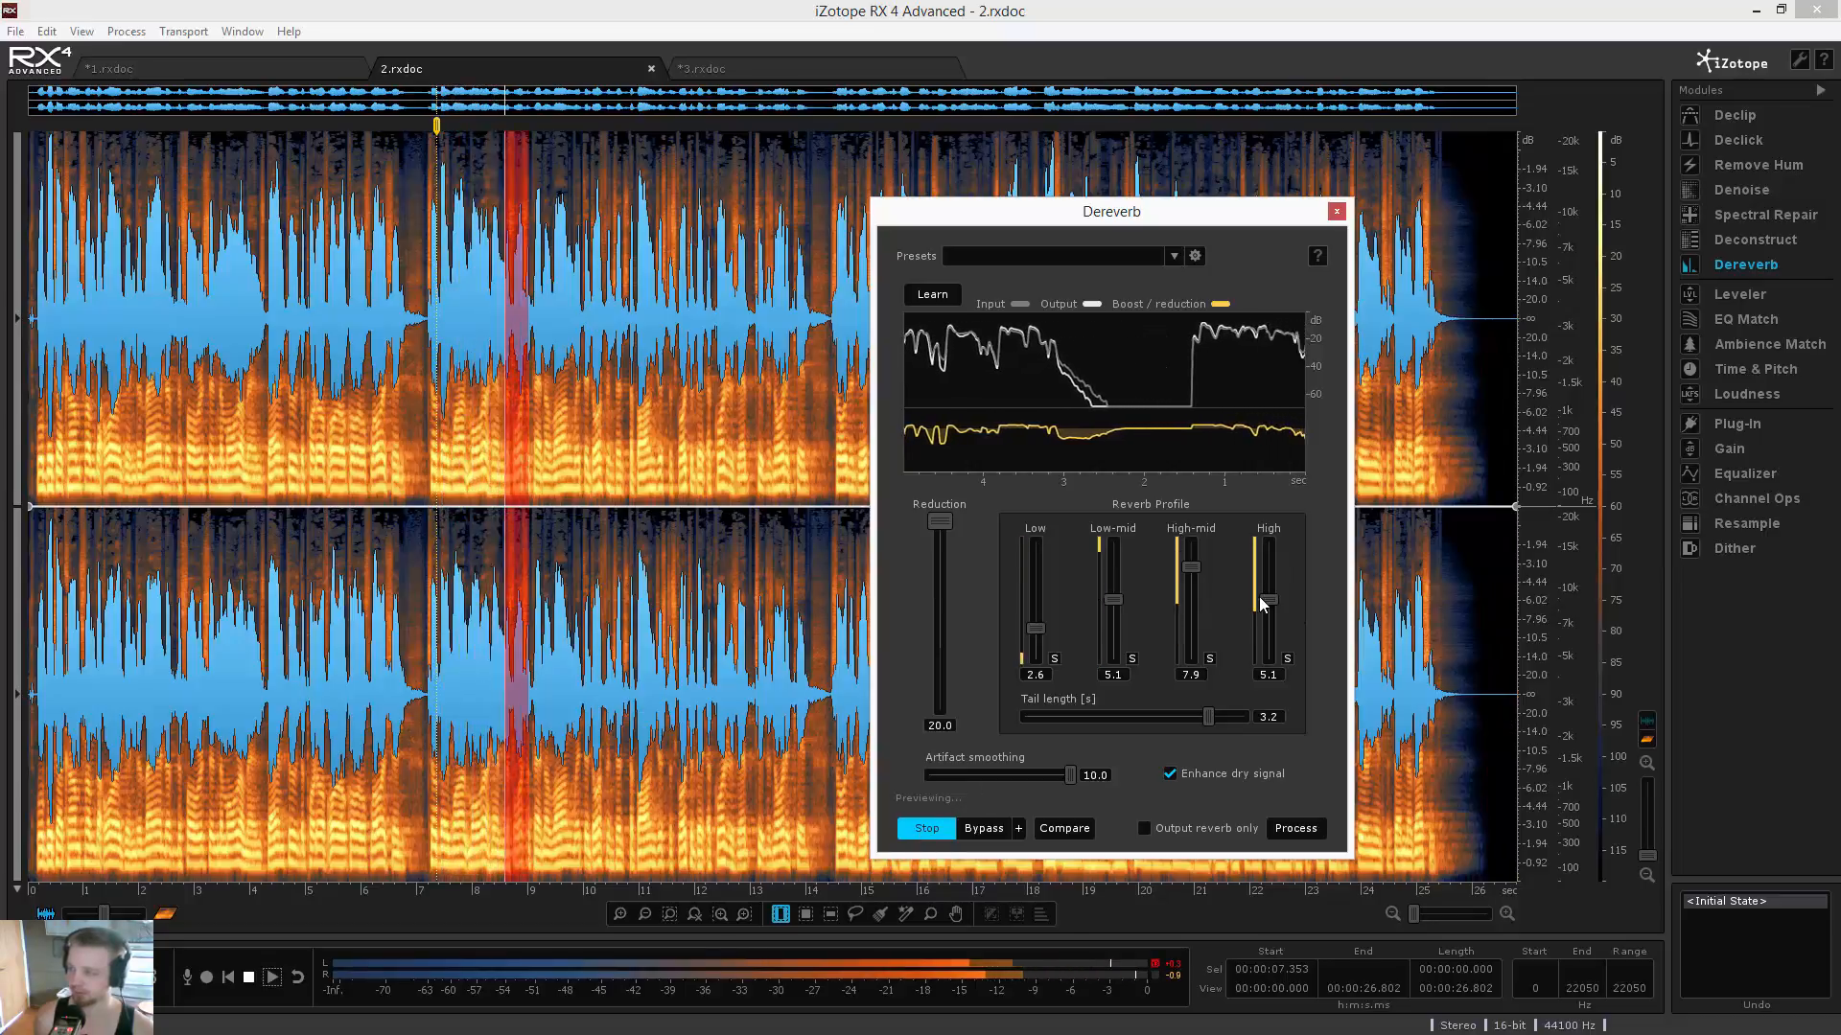
pyautogui.moveTo(1264, 600); pyautogui.dragTo(1265, 603)
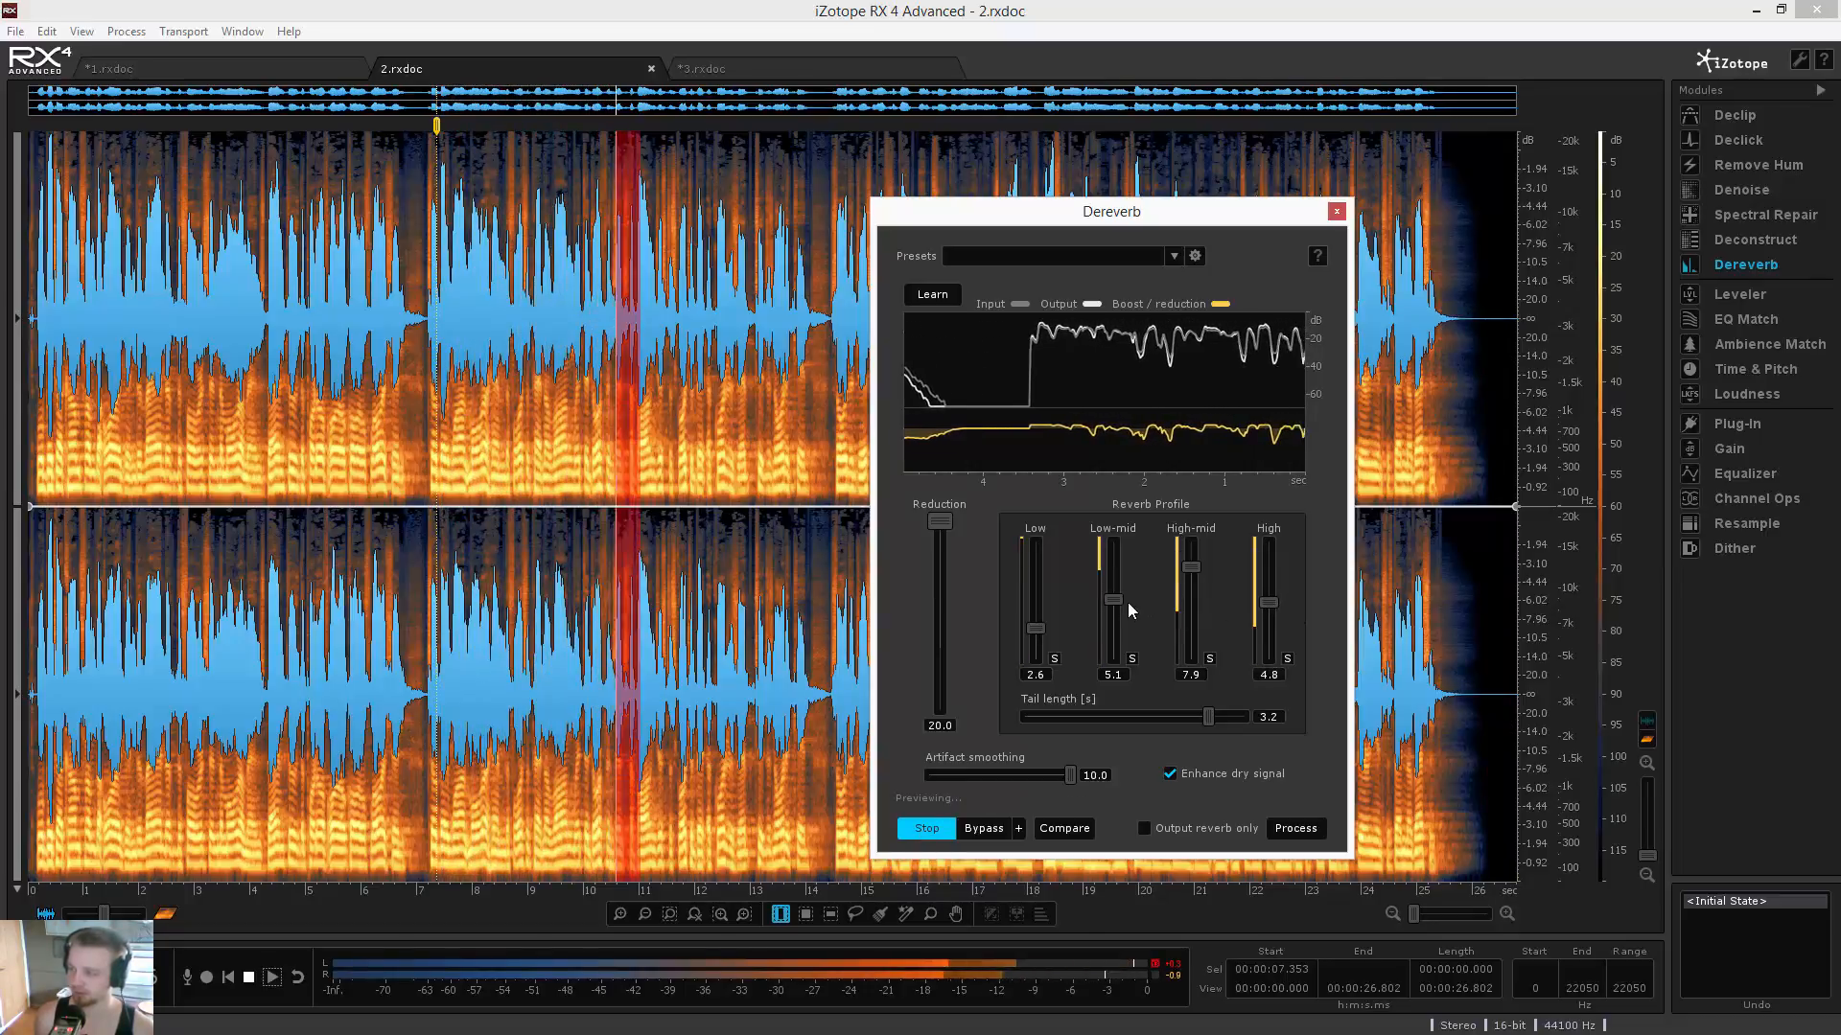
pyautogui.moveTo(1115, 601); pyautogui.dragTo(1211, 534)
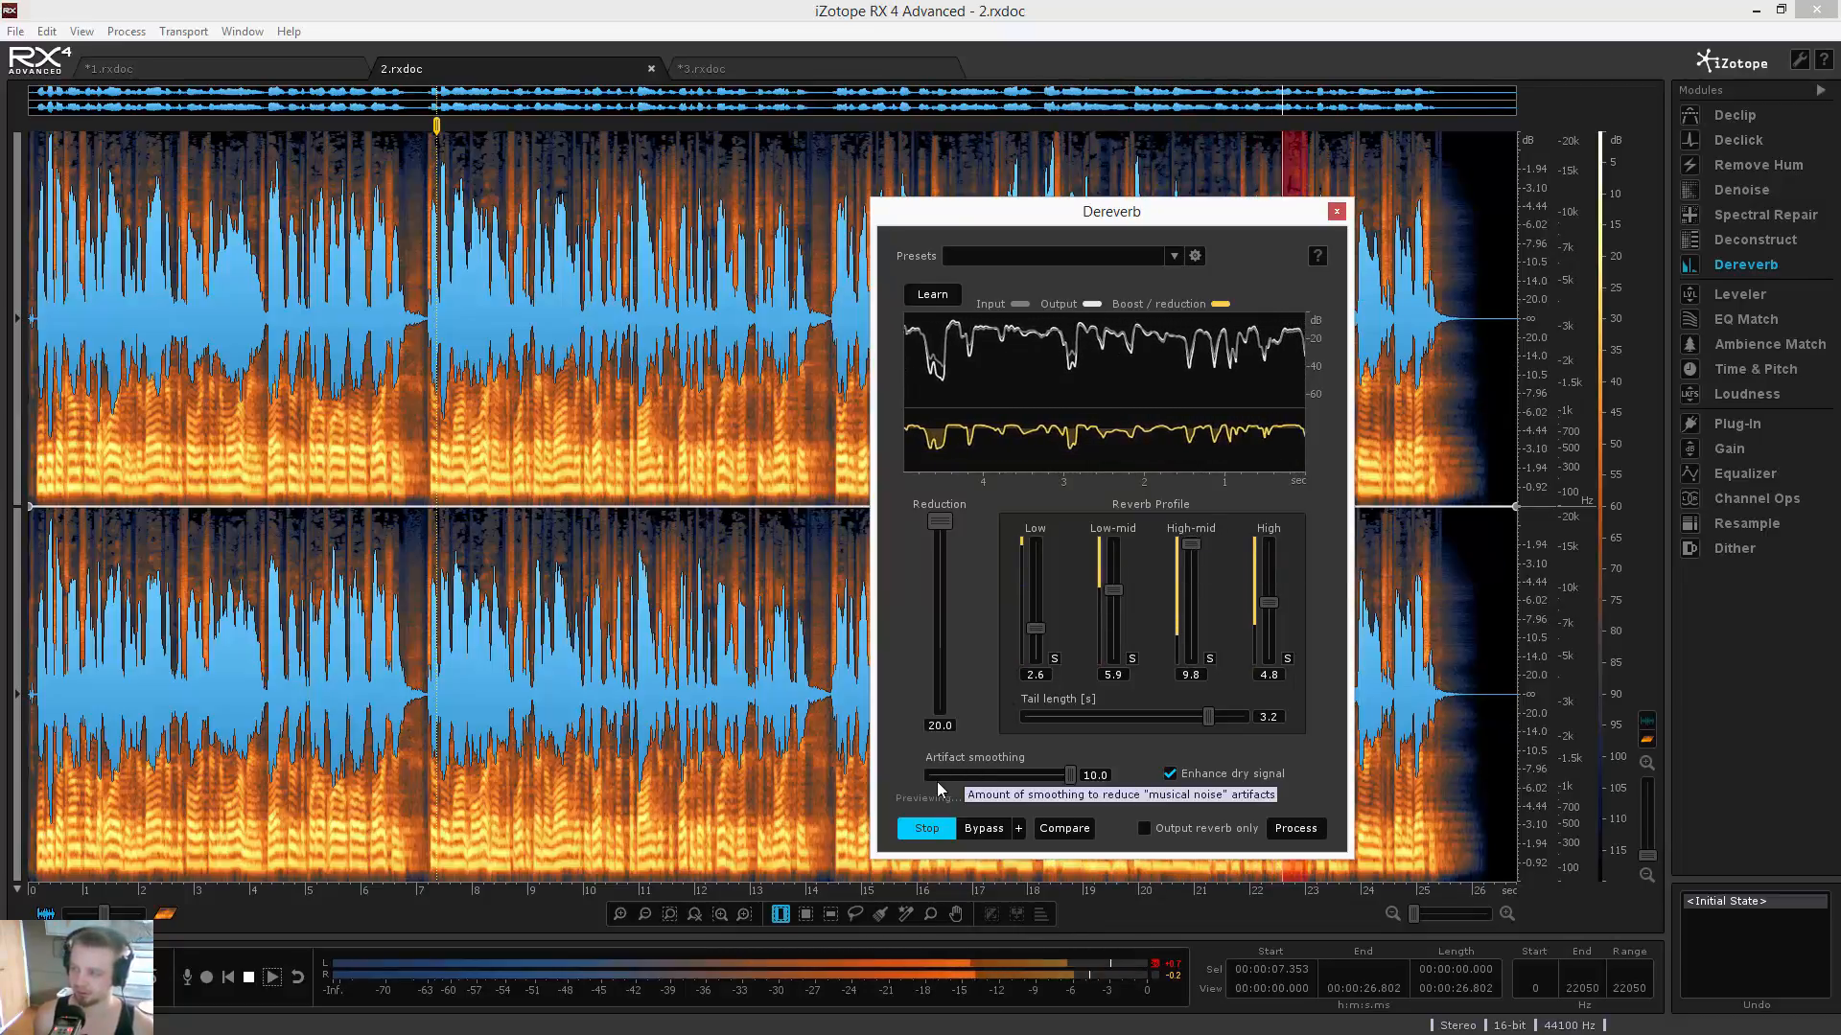
pyautogui.click(926, 828)
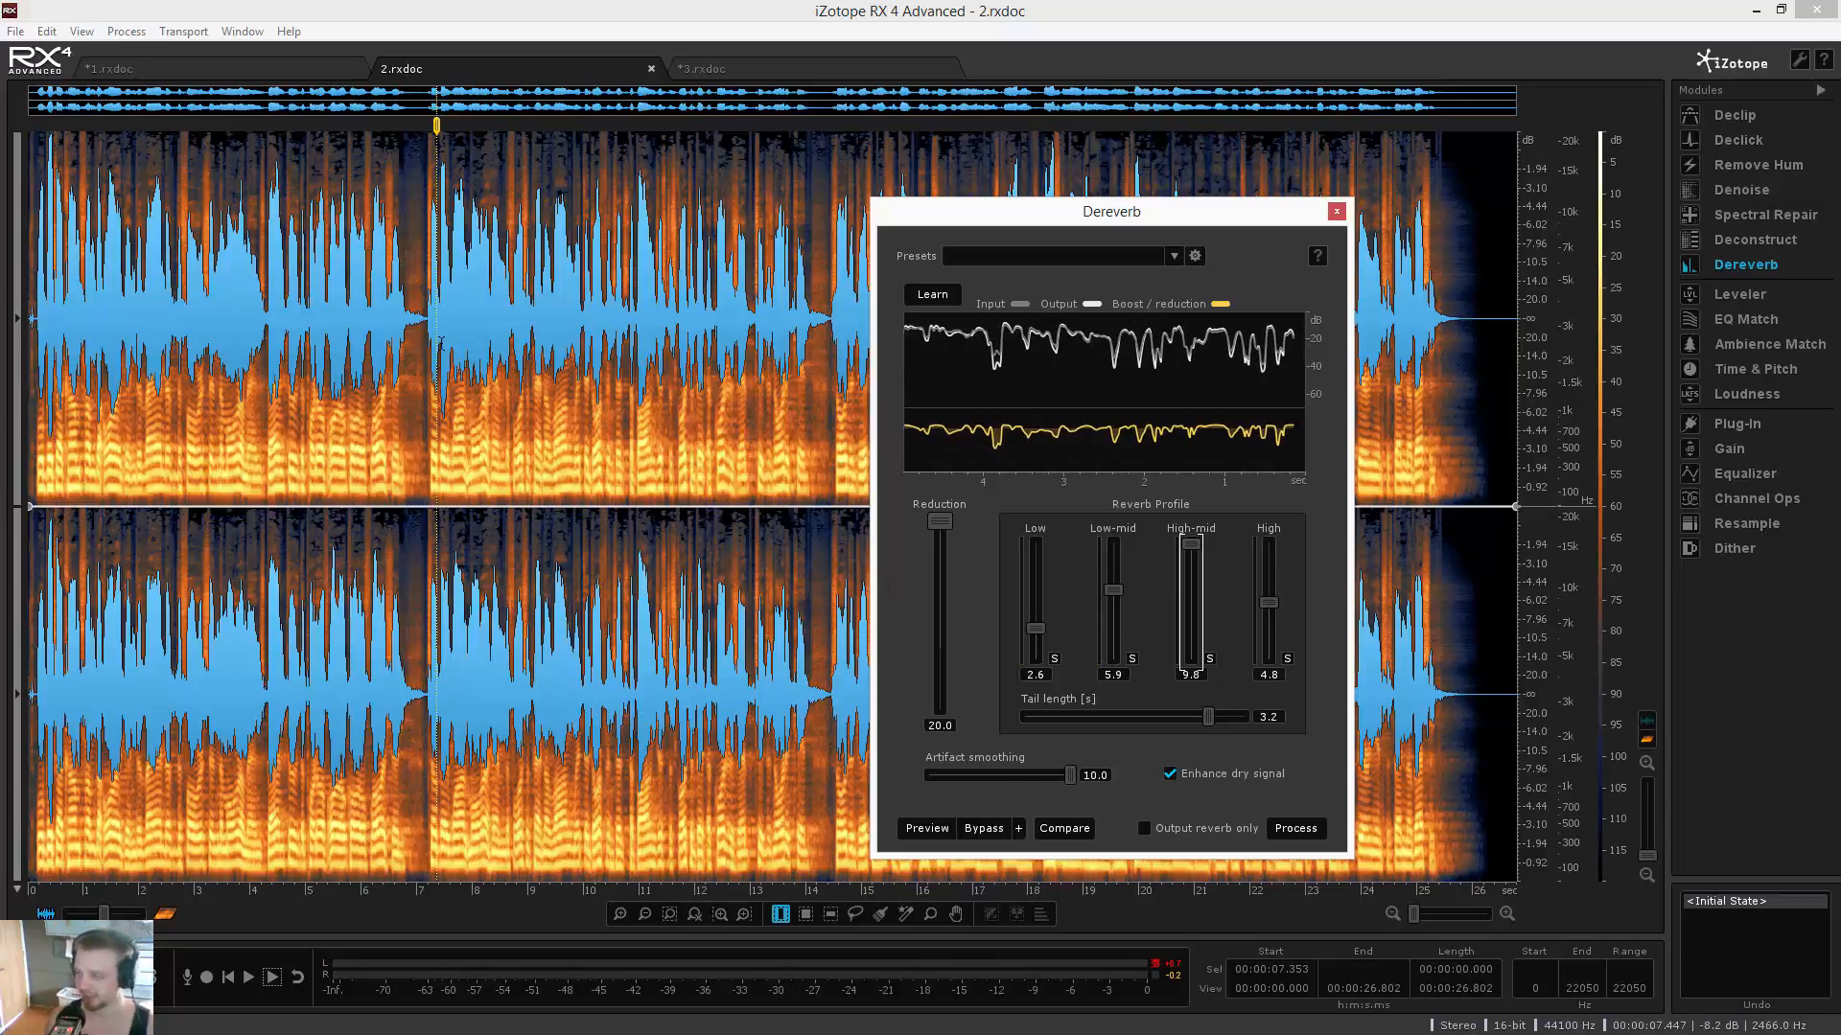
# Preview the Dereverb result from about 7.4 s, toggling bypass to compare the processed and original sound
pyautogui.click(926, 826)
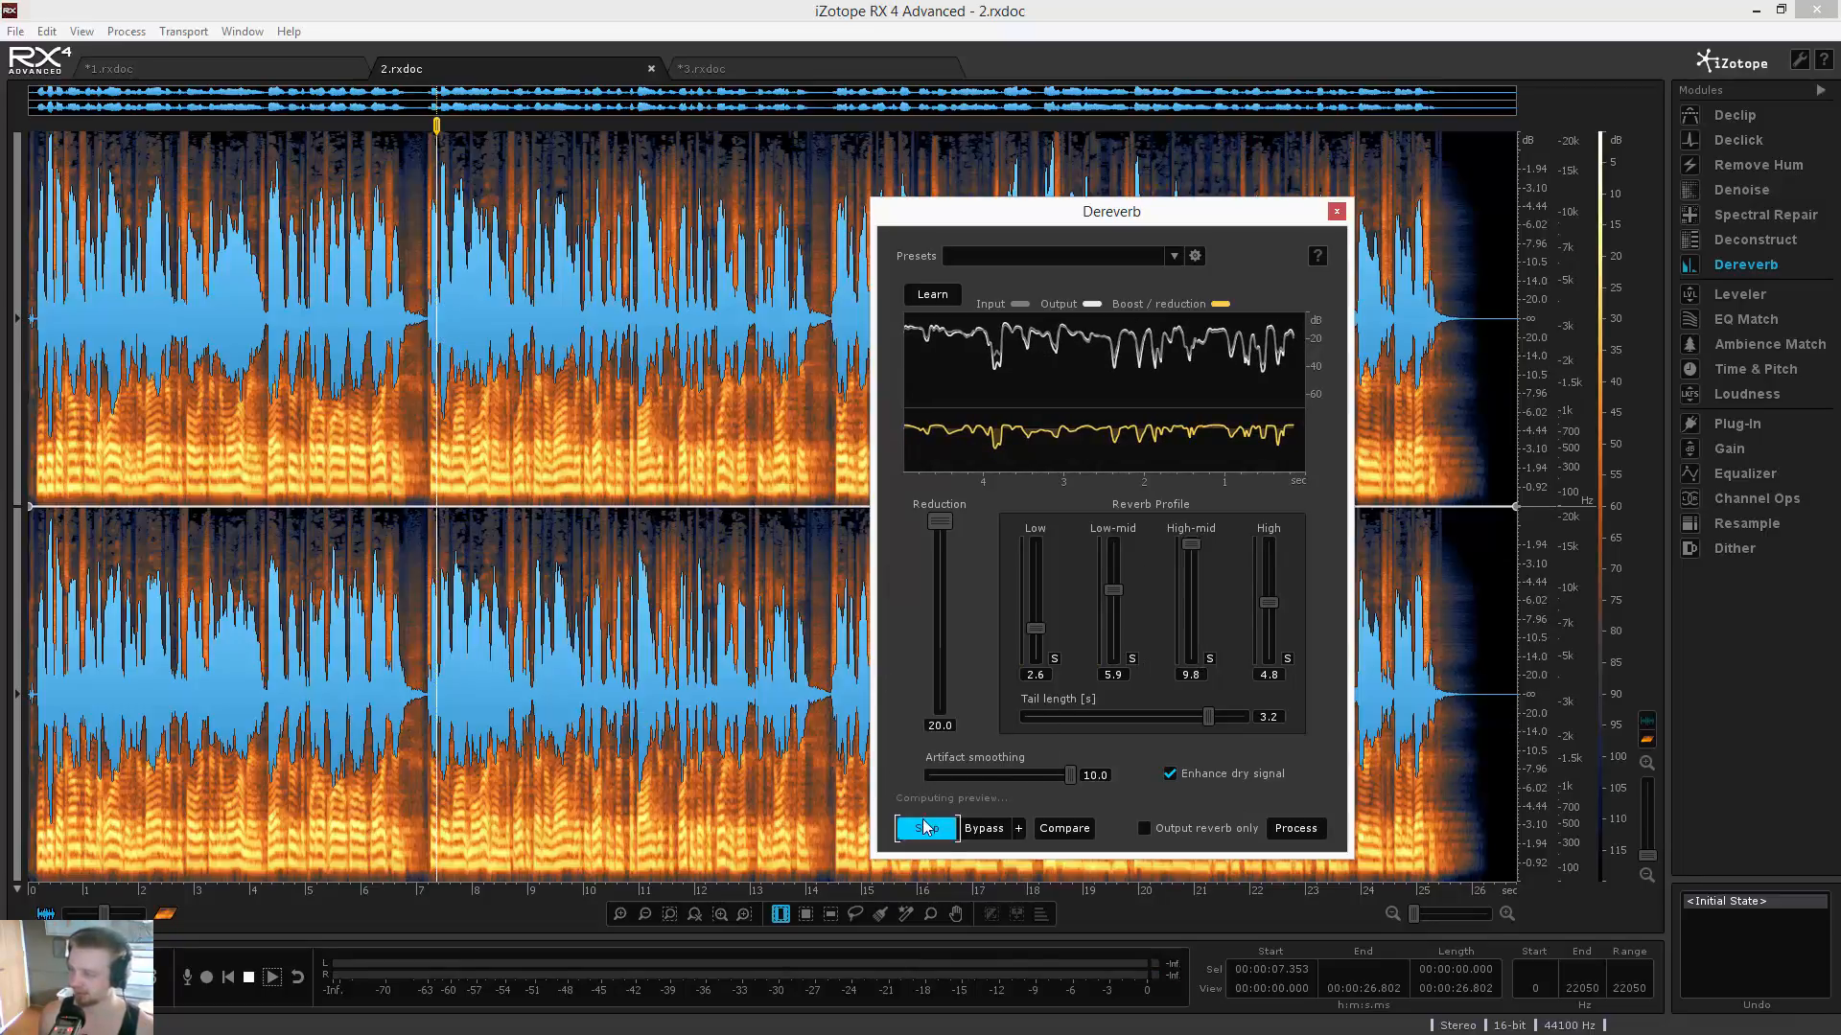
pyautogui.click(996, 830)
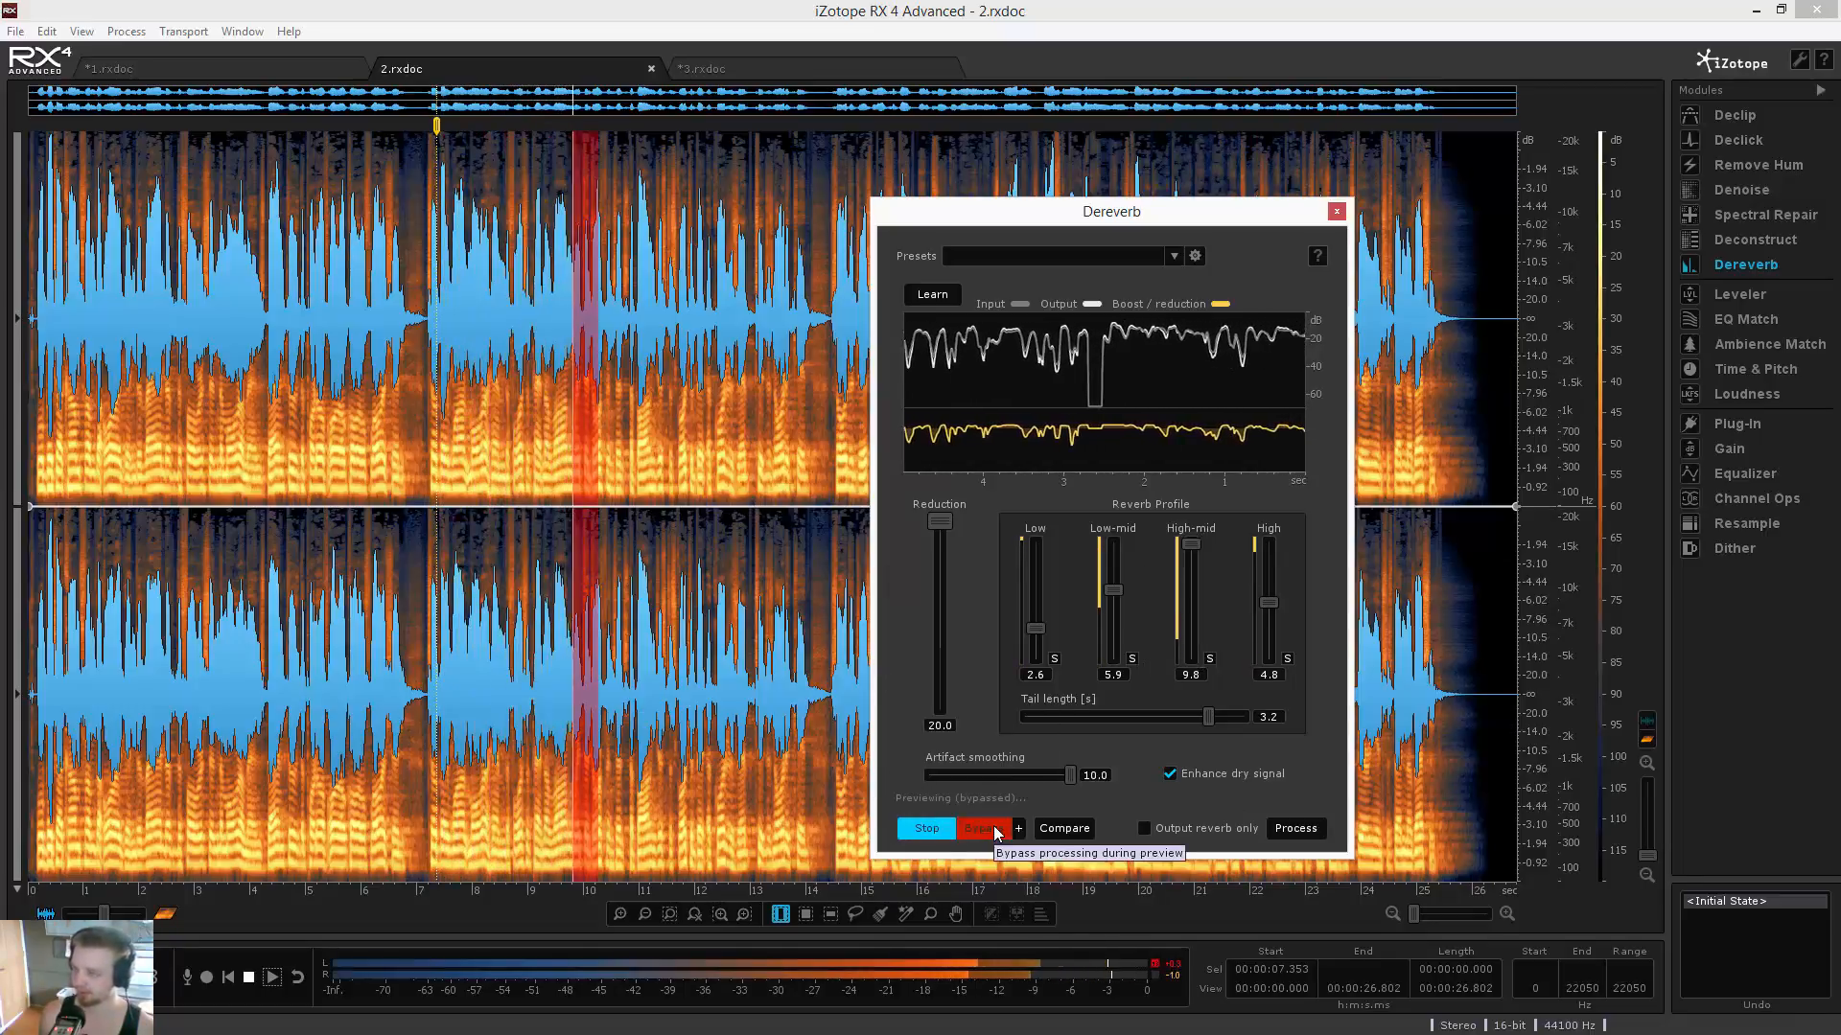
pyautogui.click(995, 830)
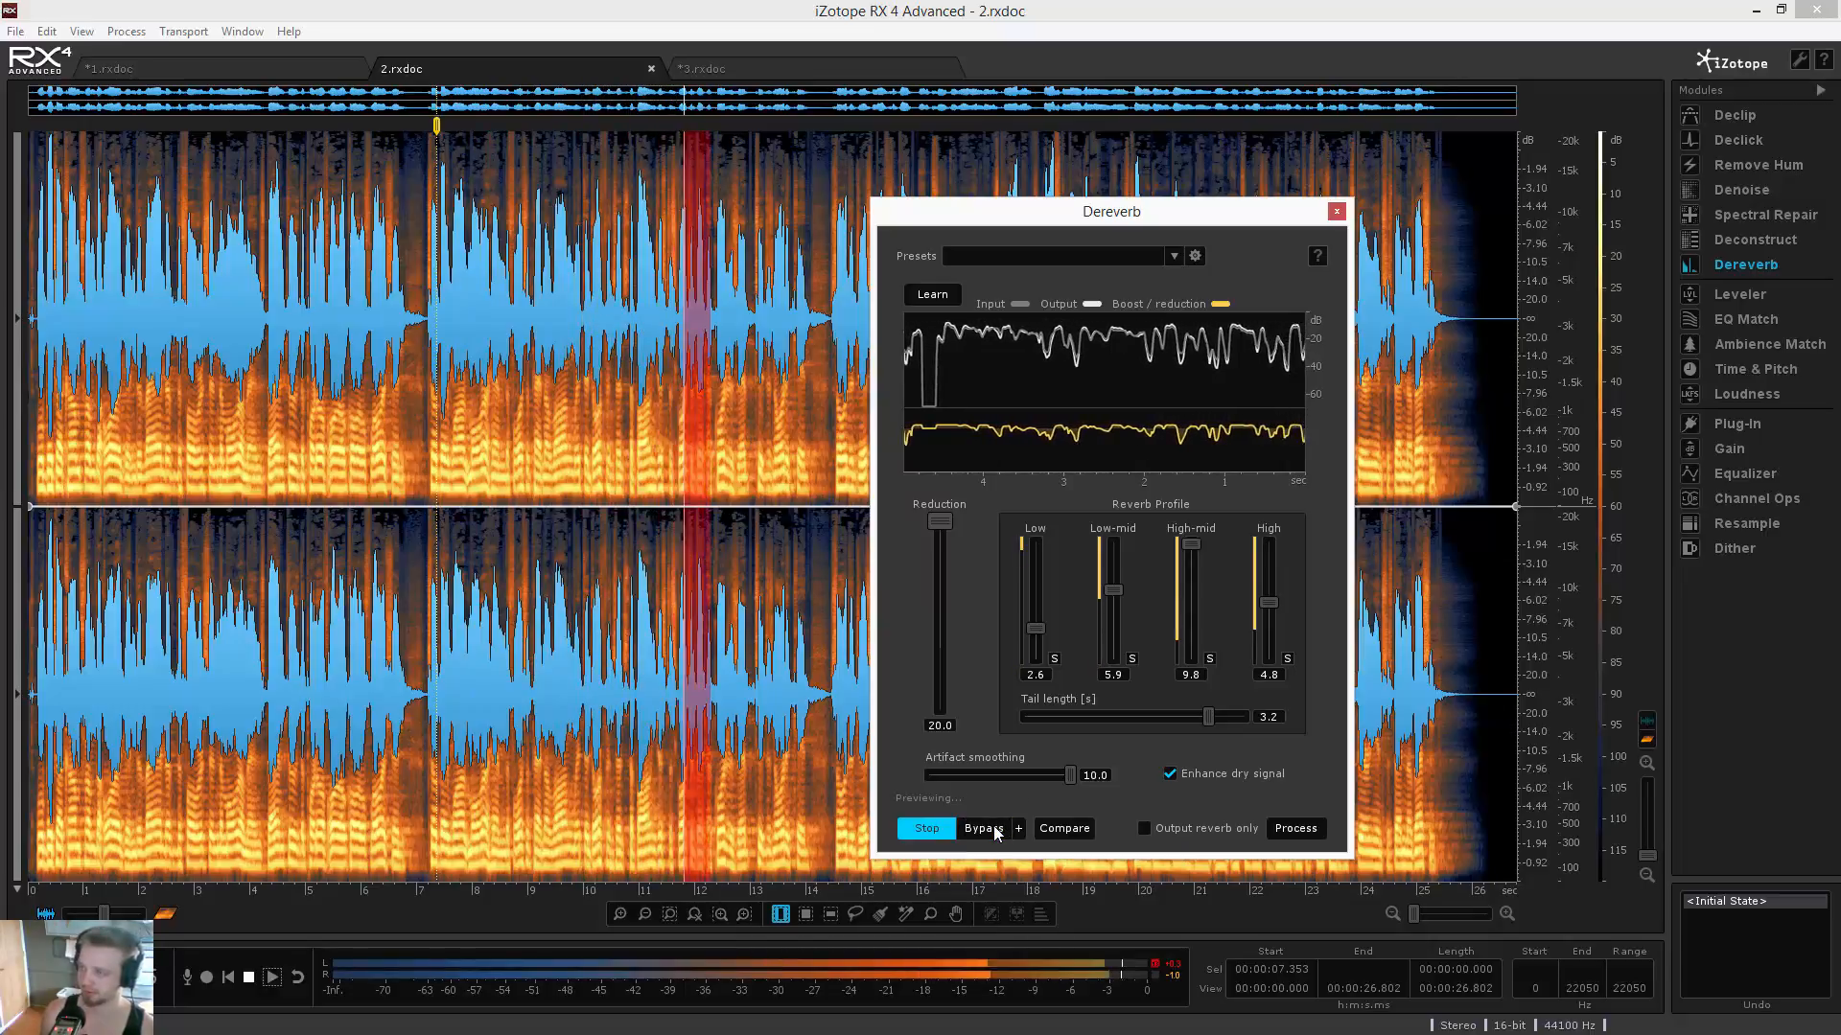
pyautogui.click(994, 831)
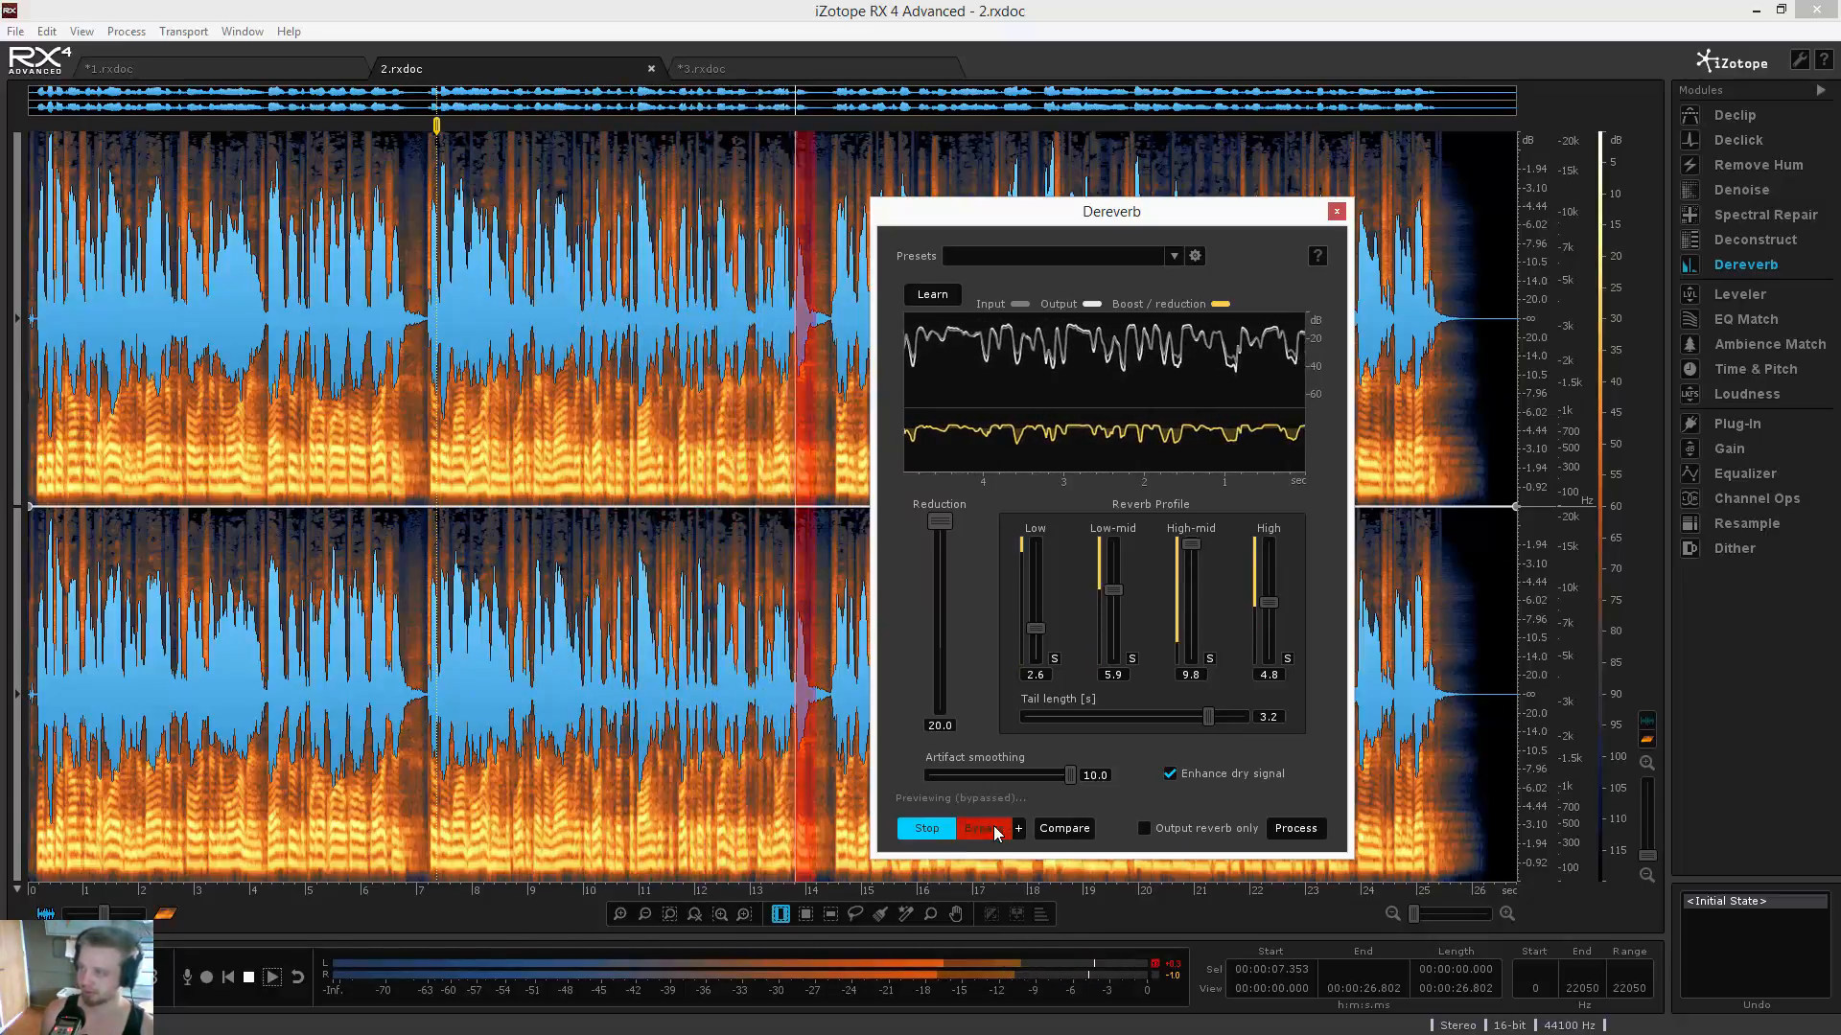
pyautogui.click(994, 830)
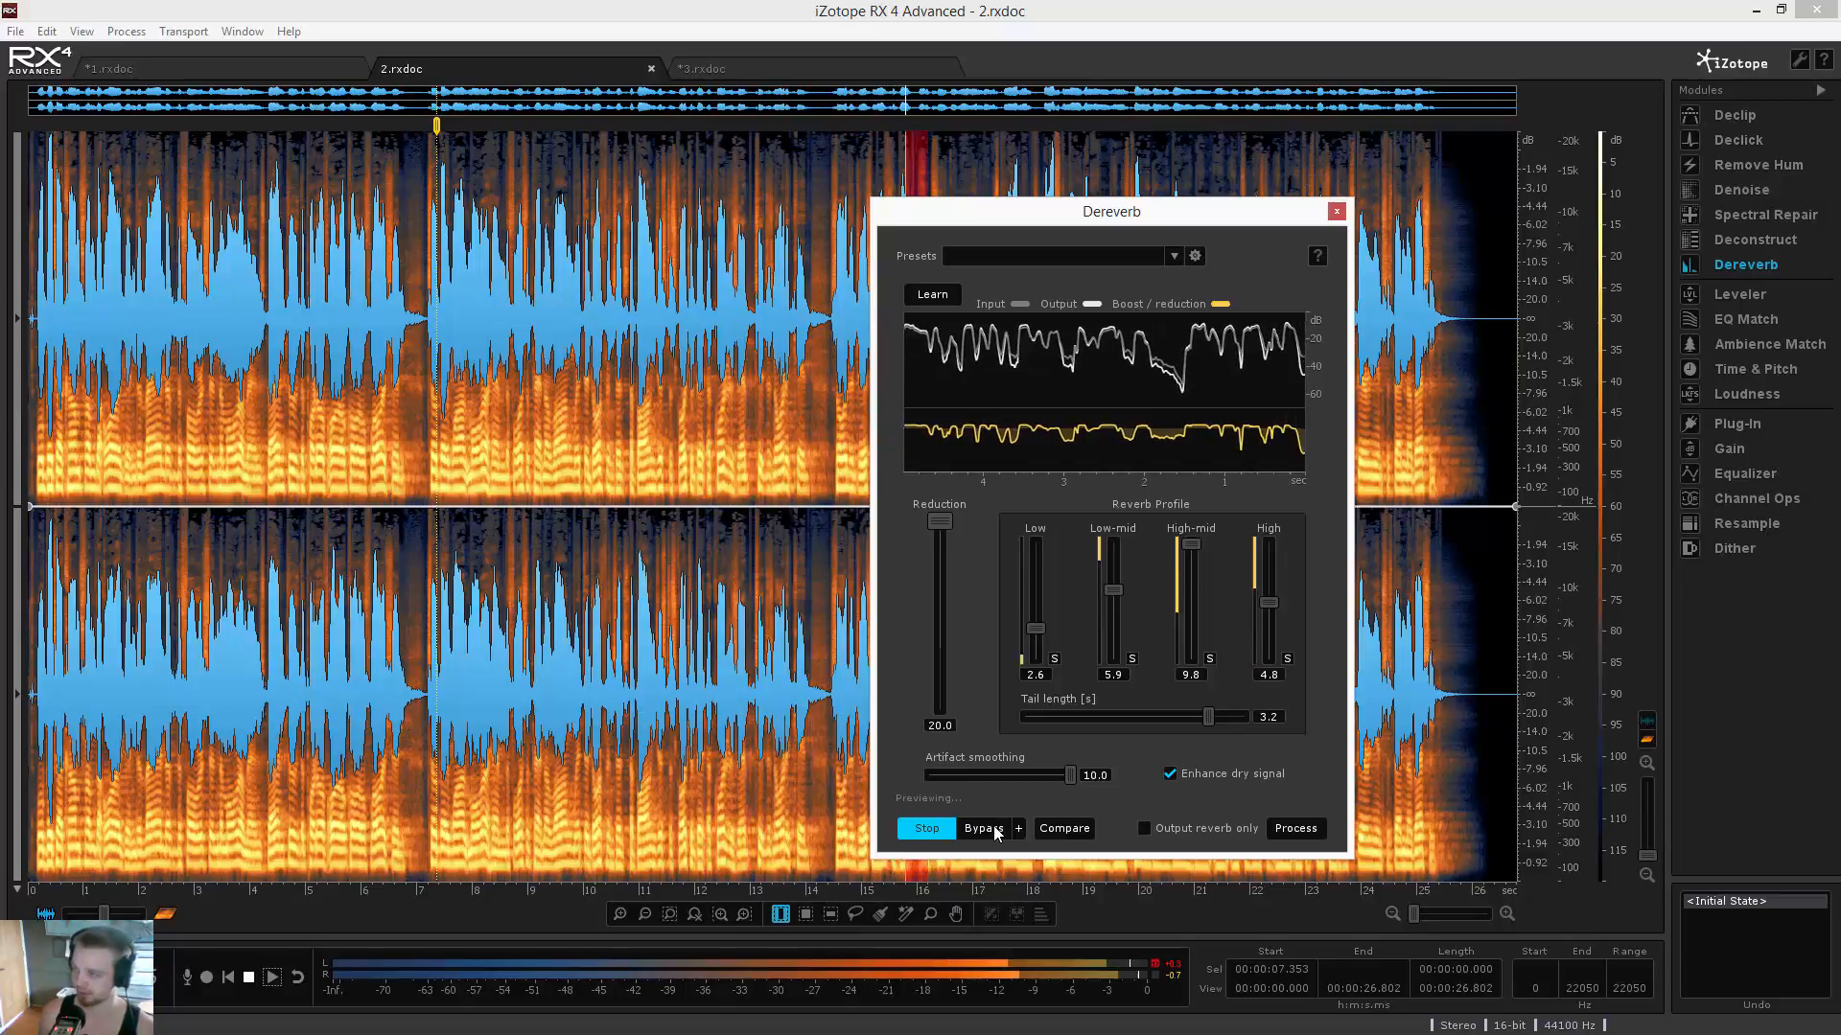
pyautogui.click(994, 830)
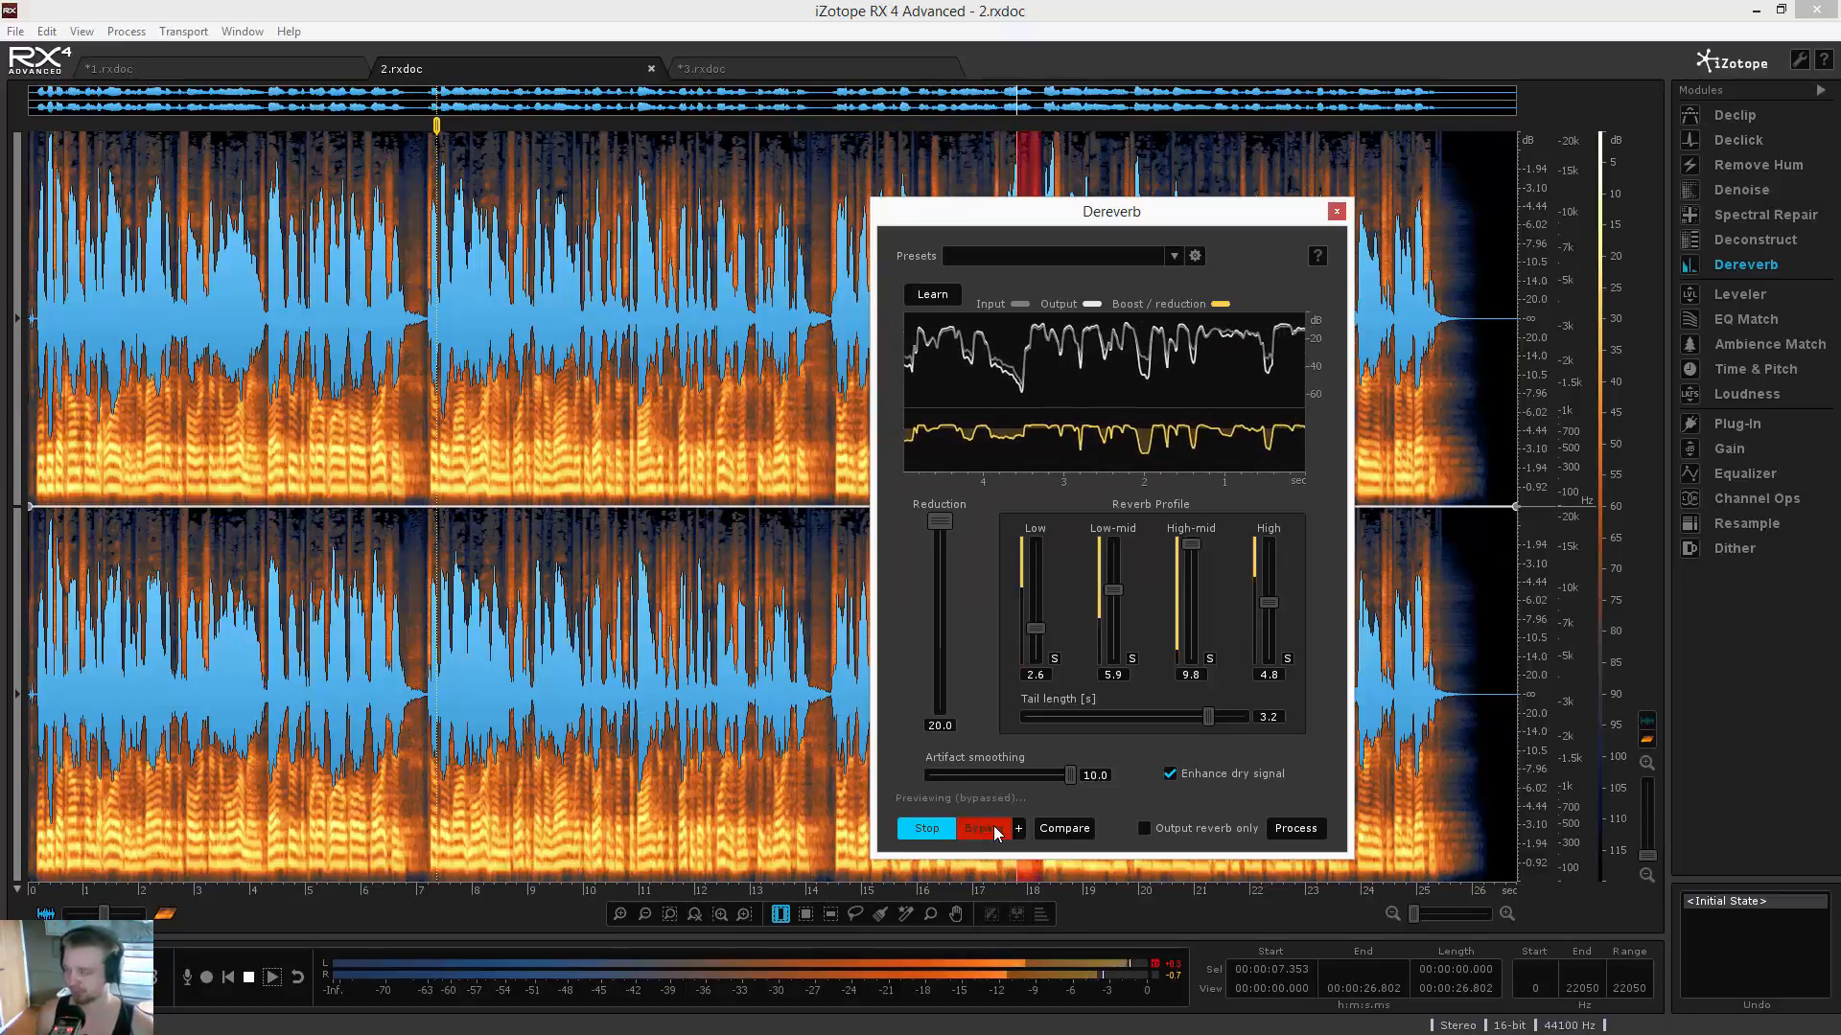
pyautogui.click(995, 830)
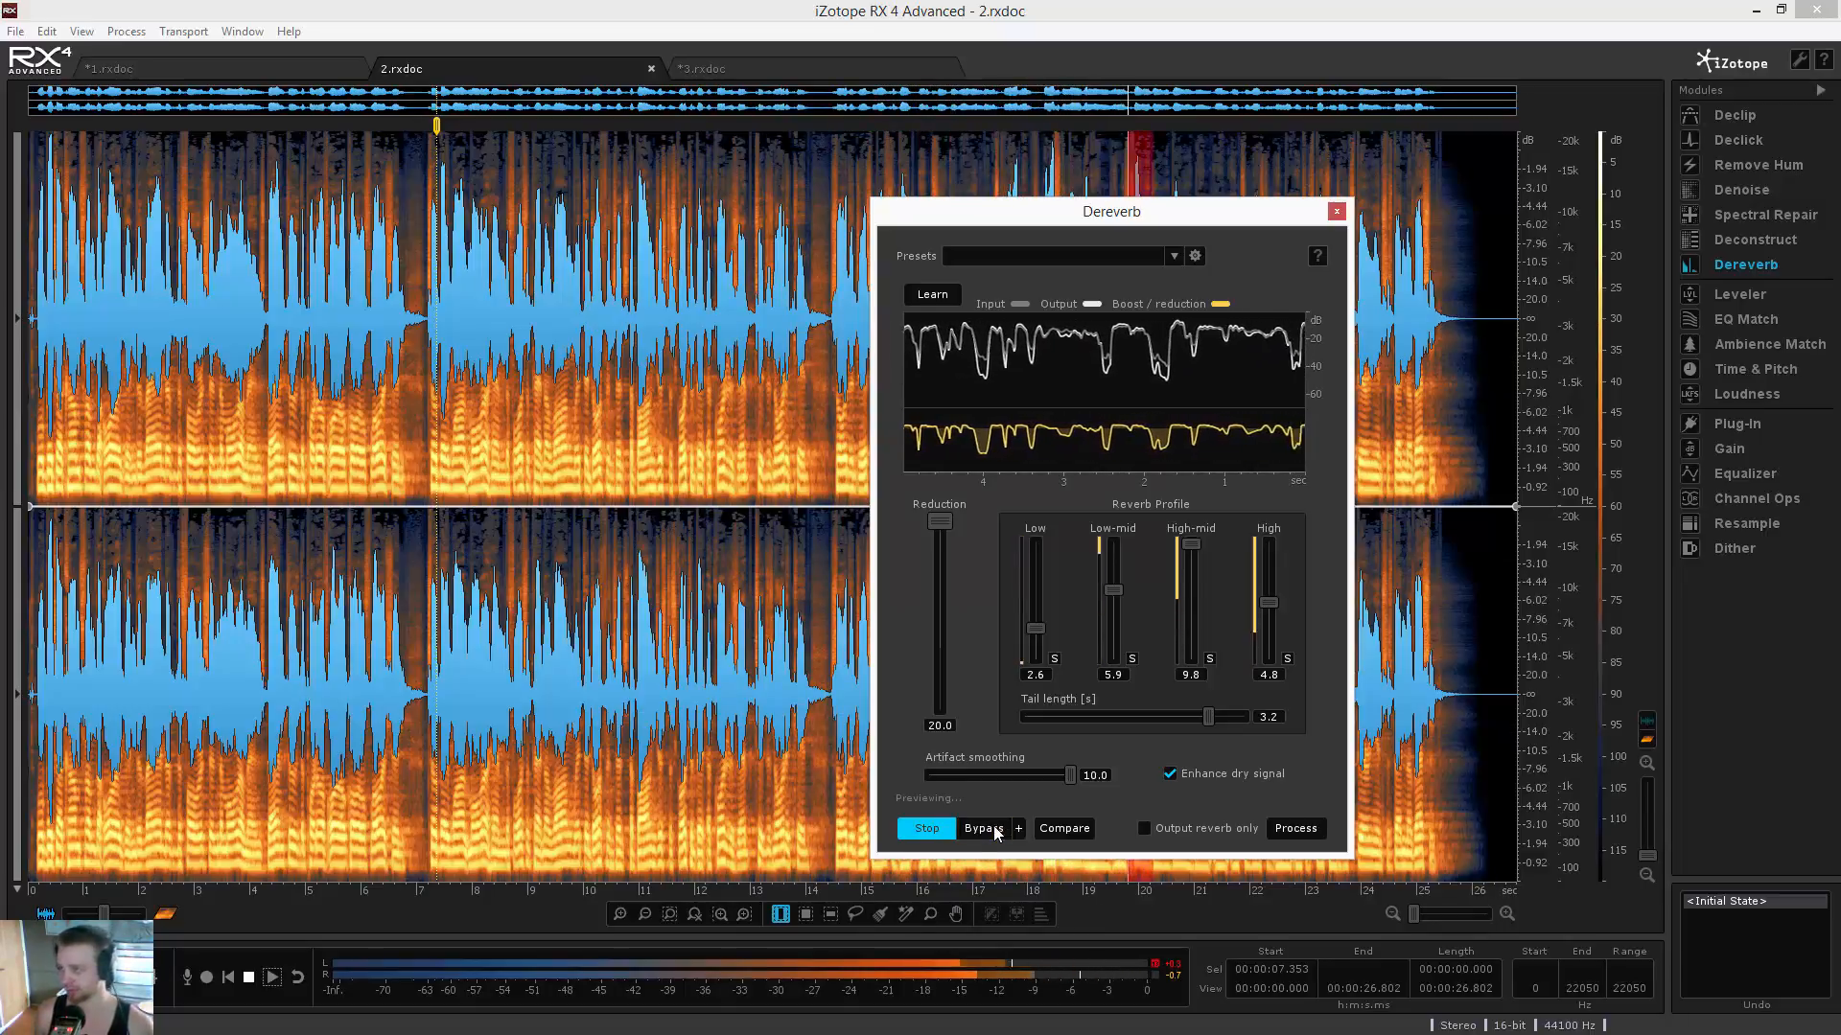
# Stop the preview and try Dereverb reduction amounts of 10.0 and 11.6
pyautogui.press('space')
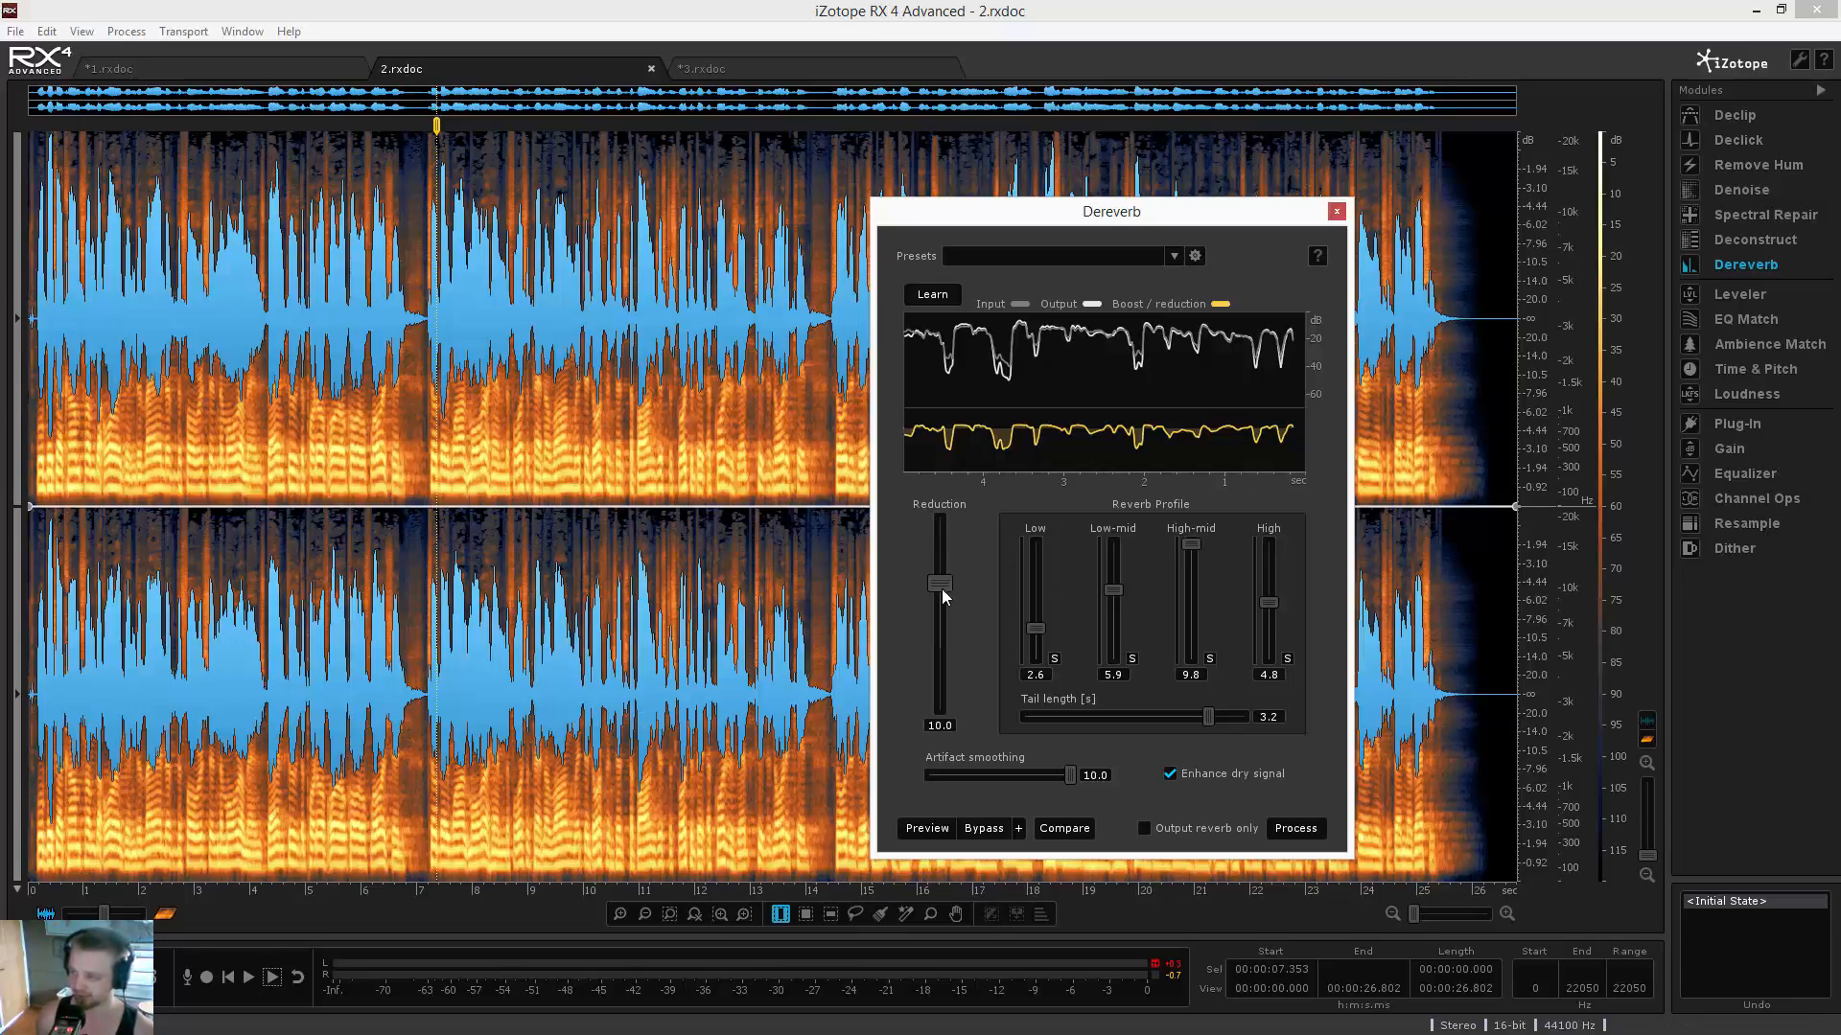
pyautogui.moveTo(942, 523); pyautogui.dragTo(938, 470)
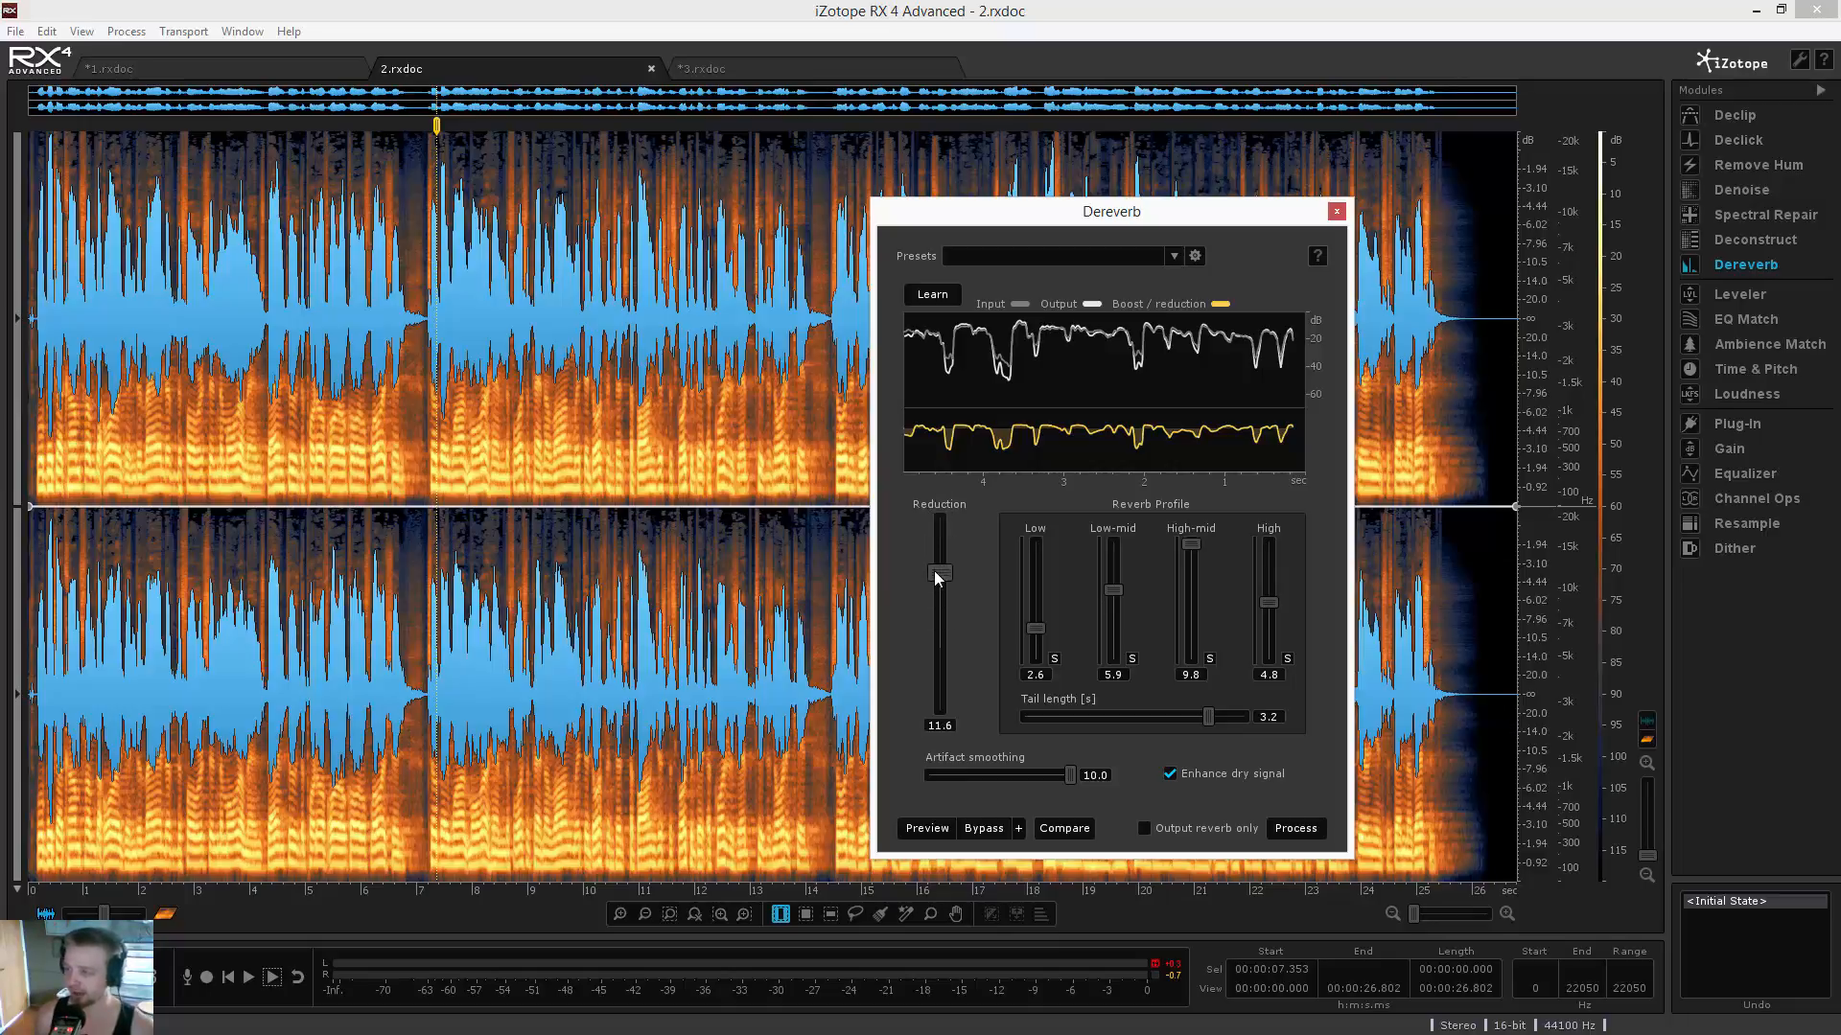
pyautogui.moveTo(937, 577); pyautogui.dragTo(944, 494)
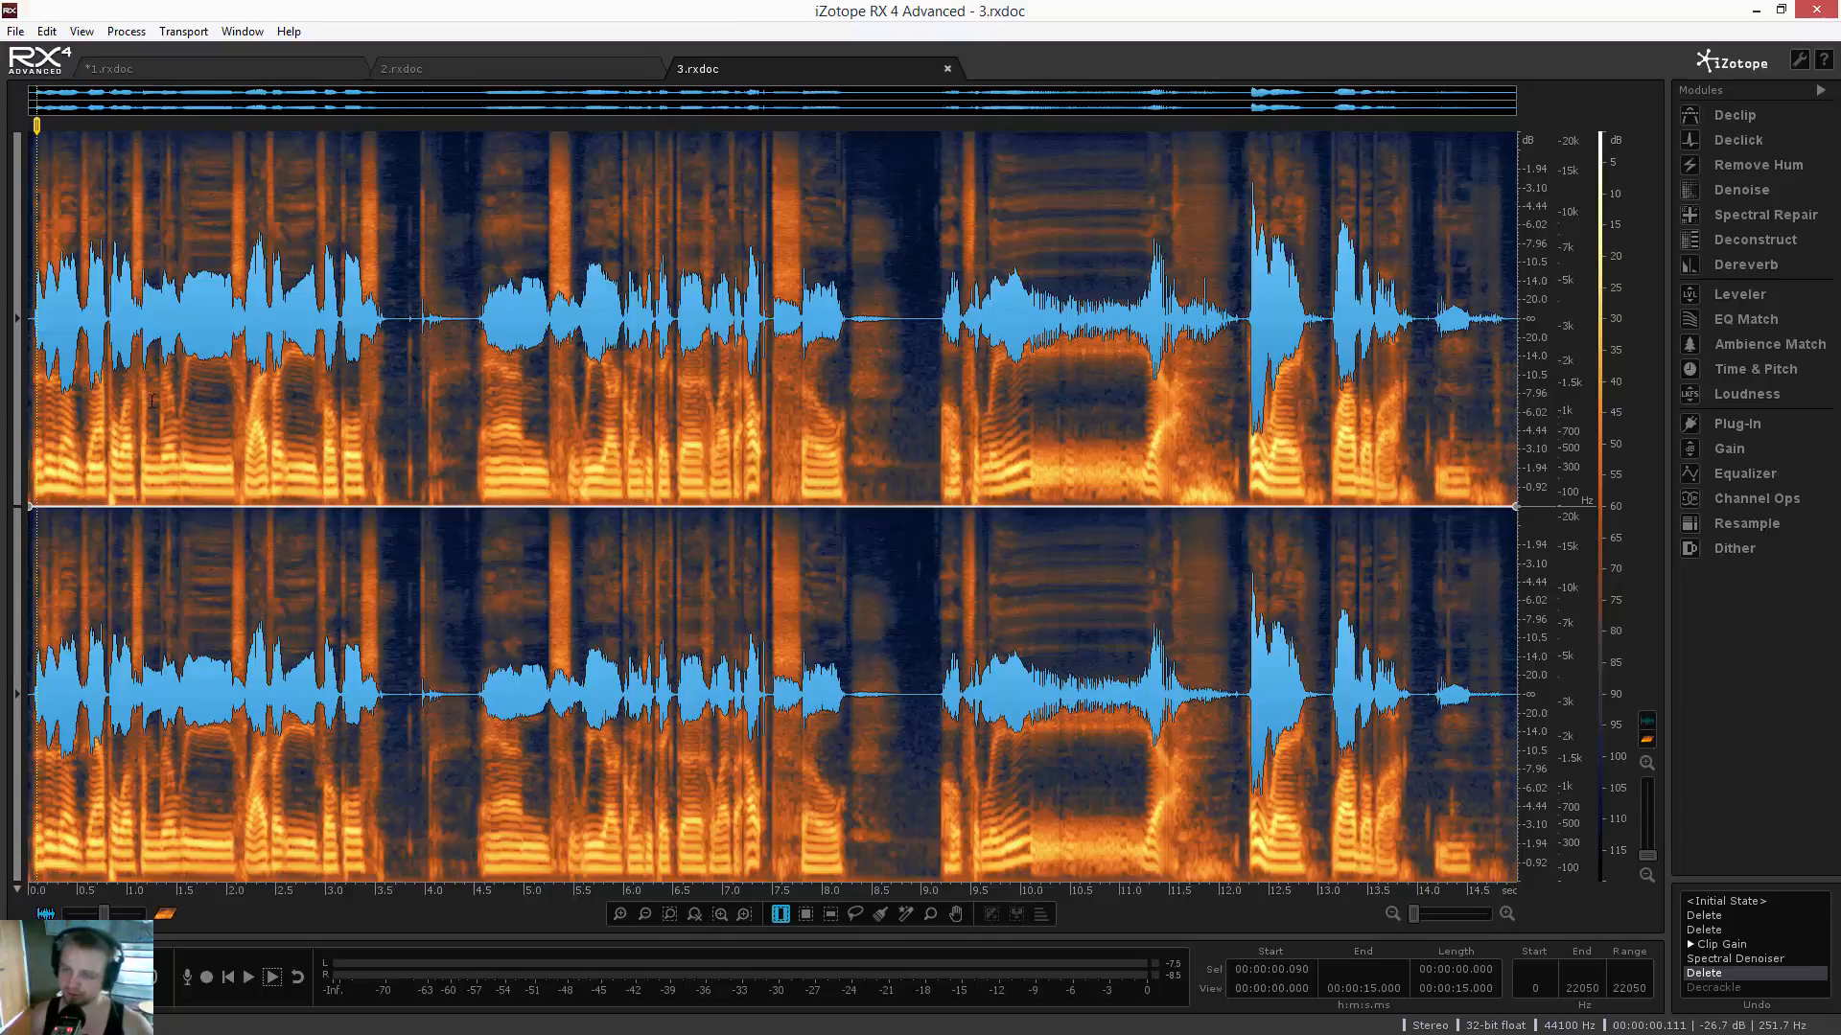
# Play the opening speech of the 3.rxdoc recording, restarting from 0.5 s
pyautogui.press('space')
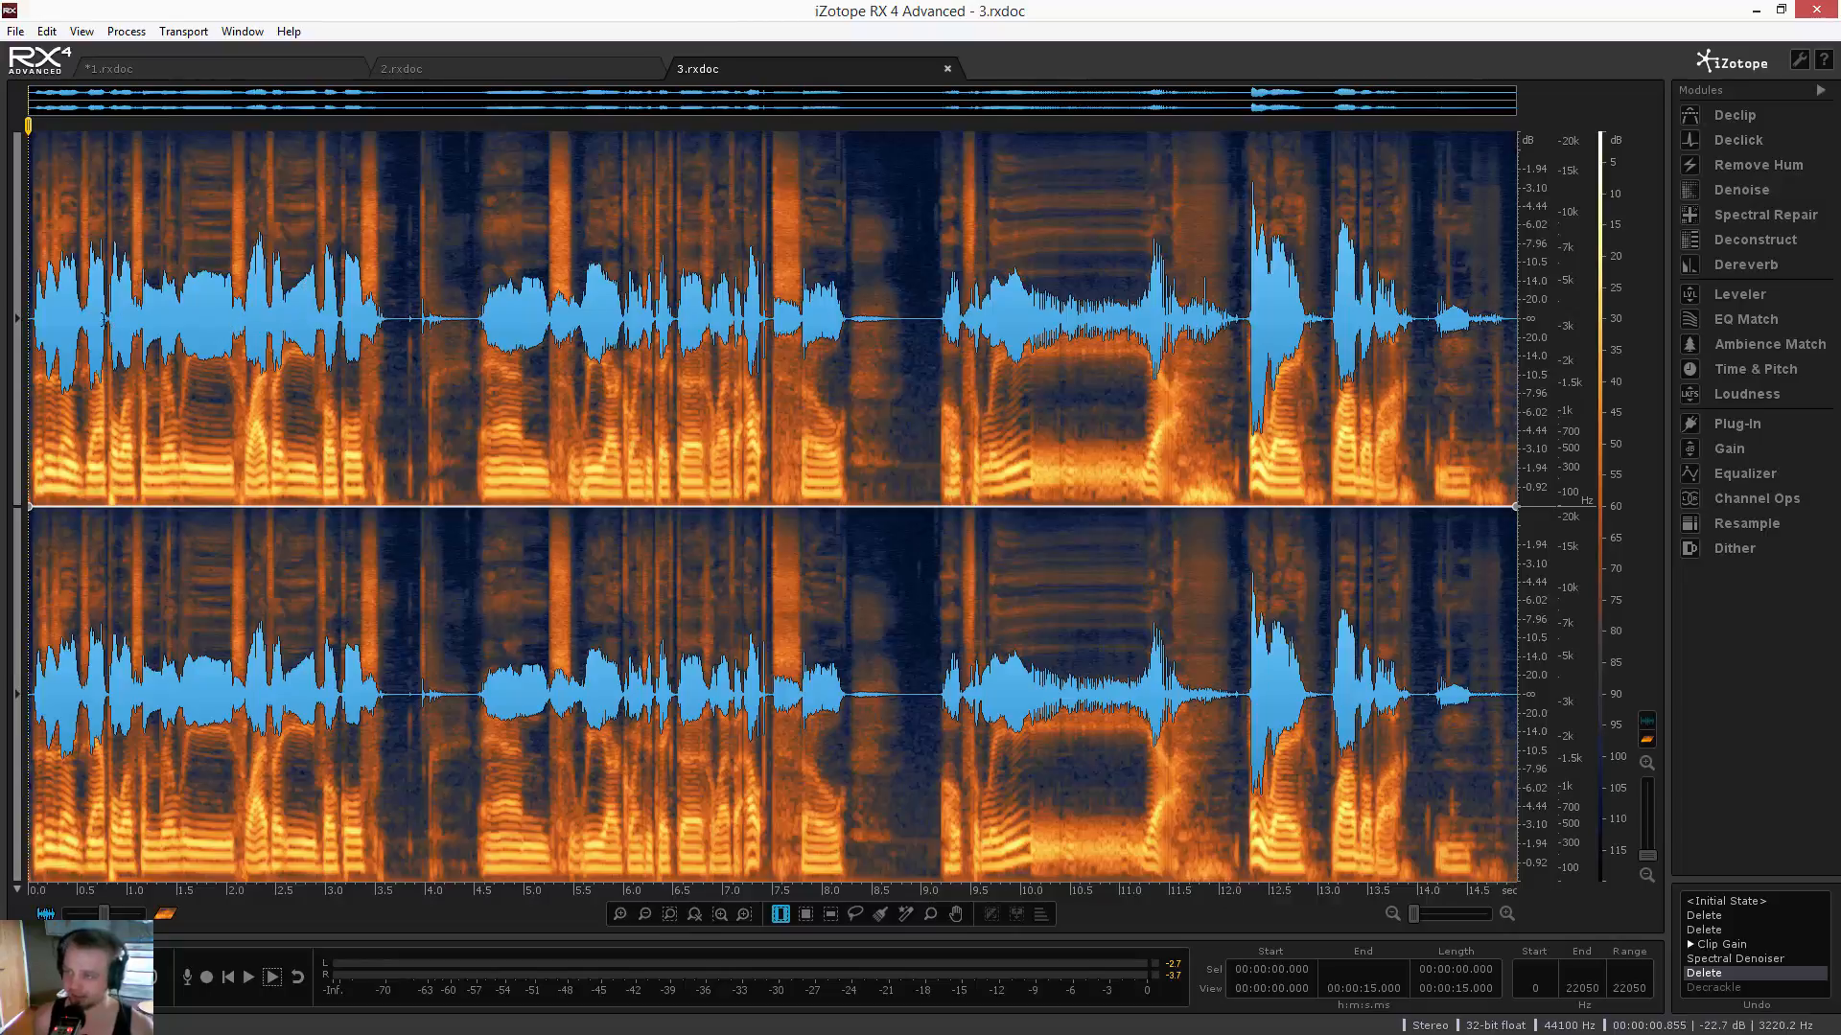
pyautogui.moveTo(106, 302); pyautogui.dragTo(260, 289)
pyautogui.click(366, 289)
pyautogui.click(77, 288)
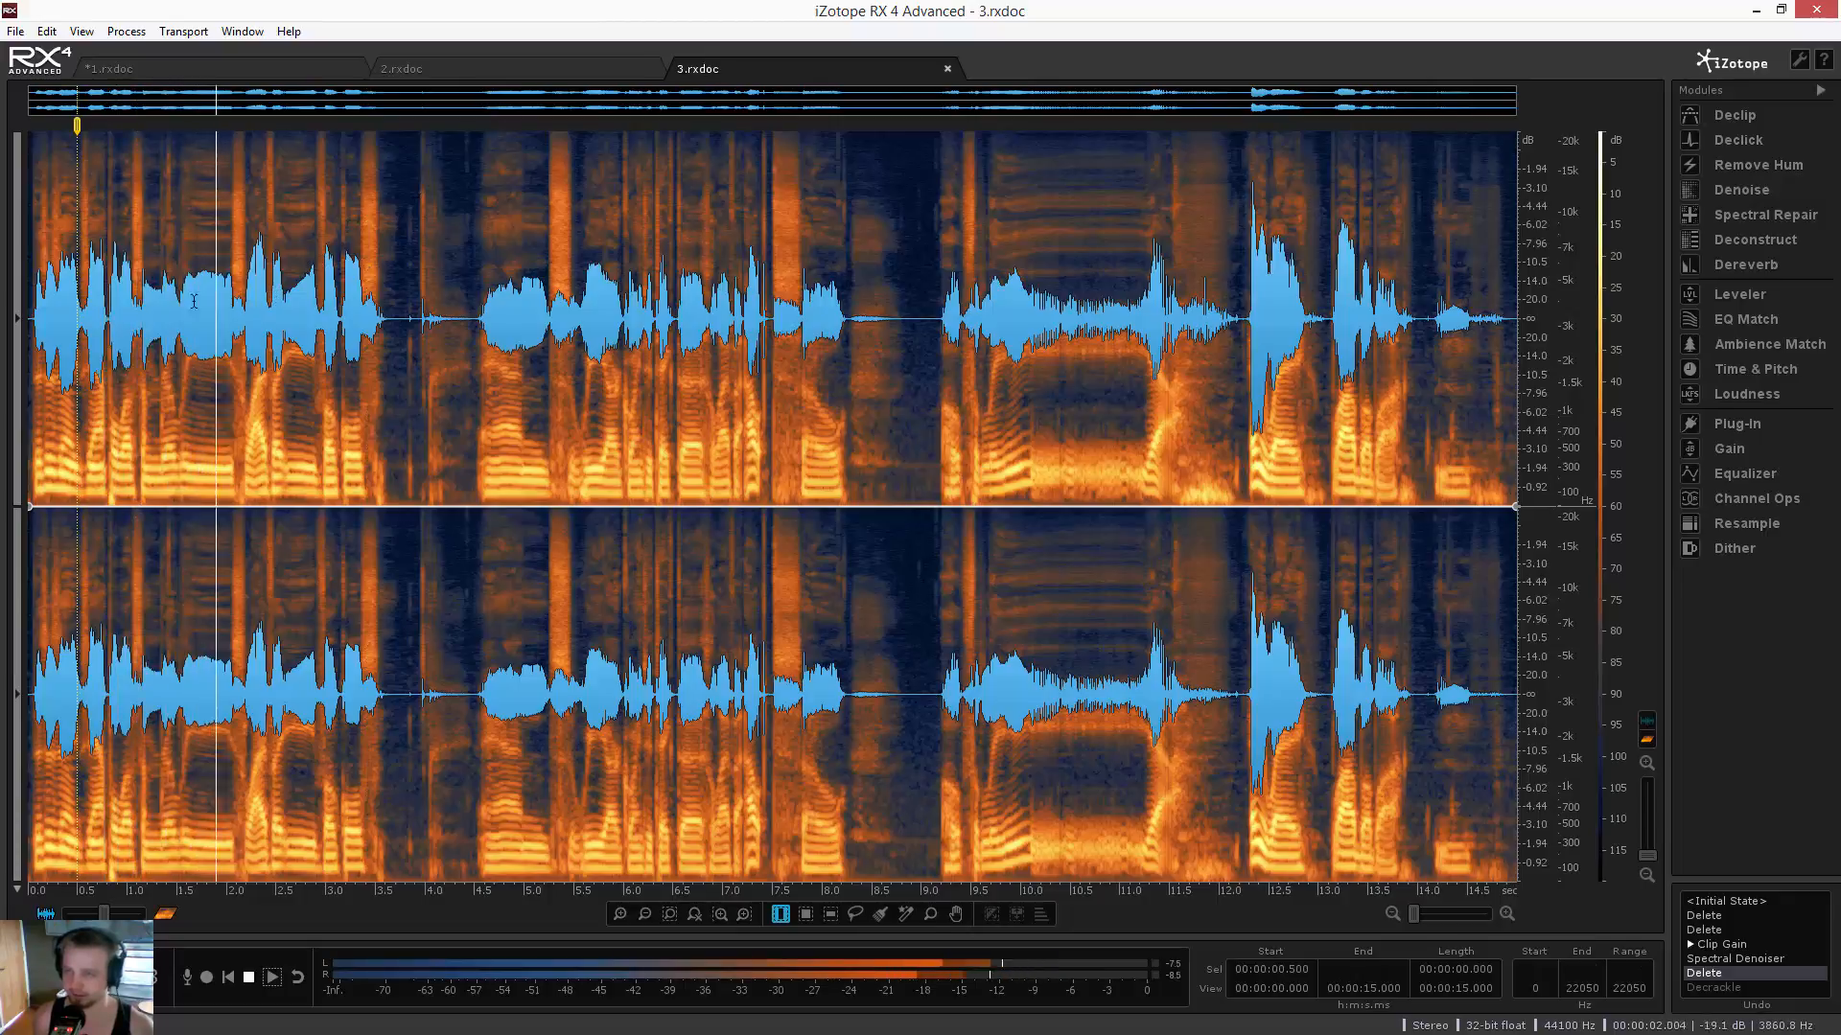
# Select and play the short speech passage between about 1.1 and 1.8 s in 3.rxdoc
pyautogui.moveTo(120, 293); pyautogui.dragTo(236, 290)
pyautogui.scroll(3, 262, 107)
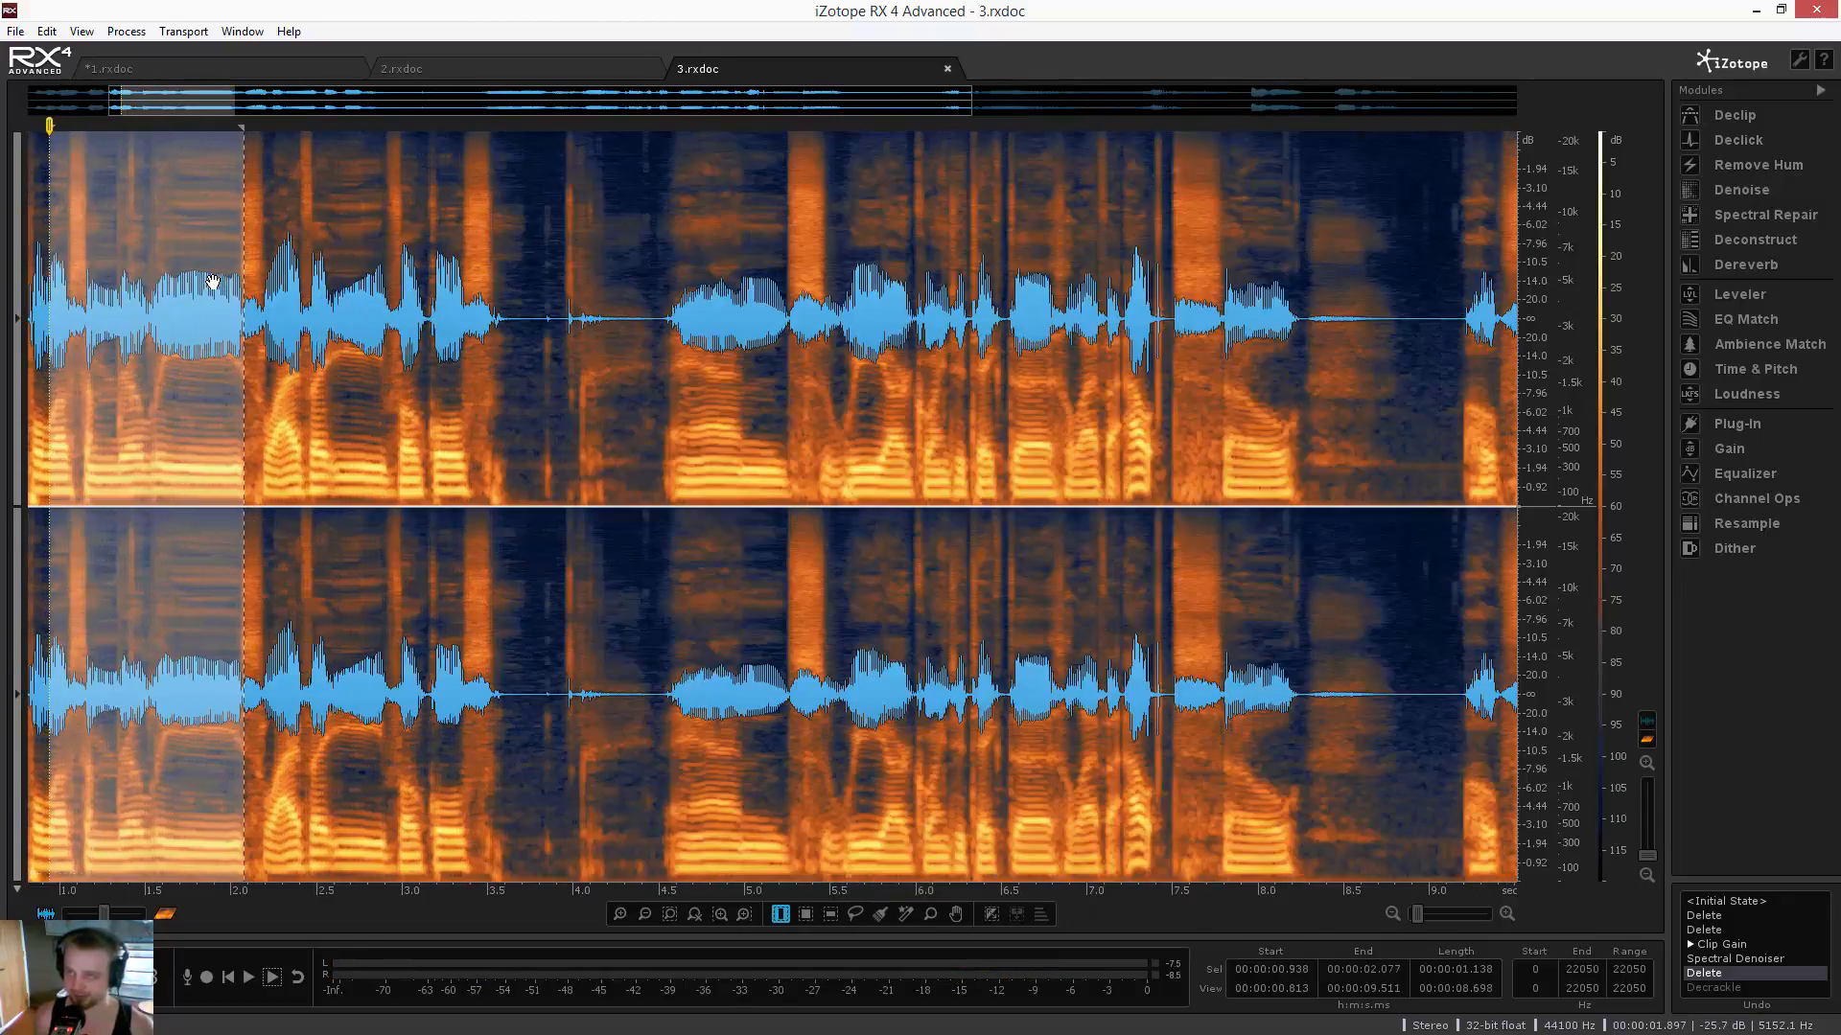
pyautogui.moveTo(264, 108); pyautogui.dragTo(186, 116)
pyautogui.click(268, 255)
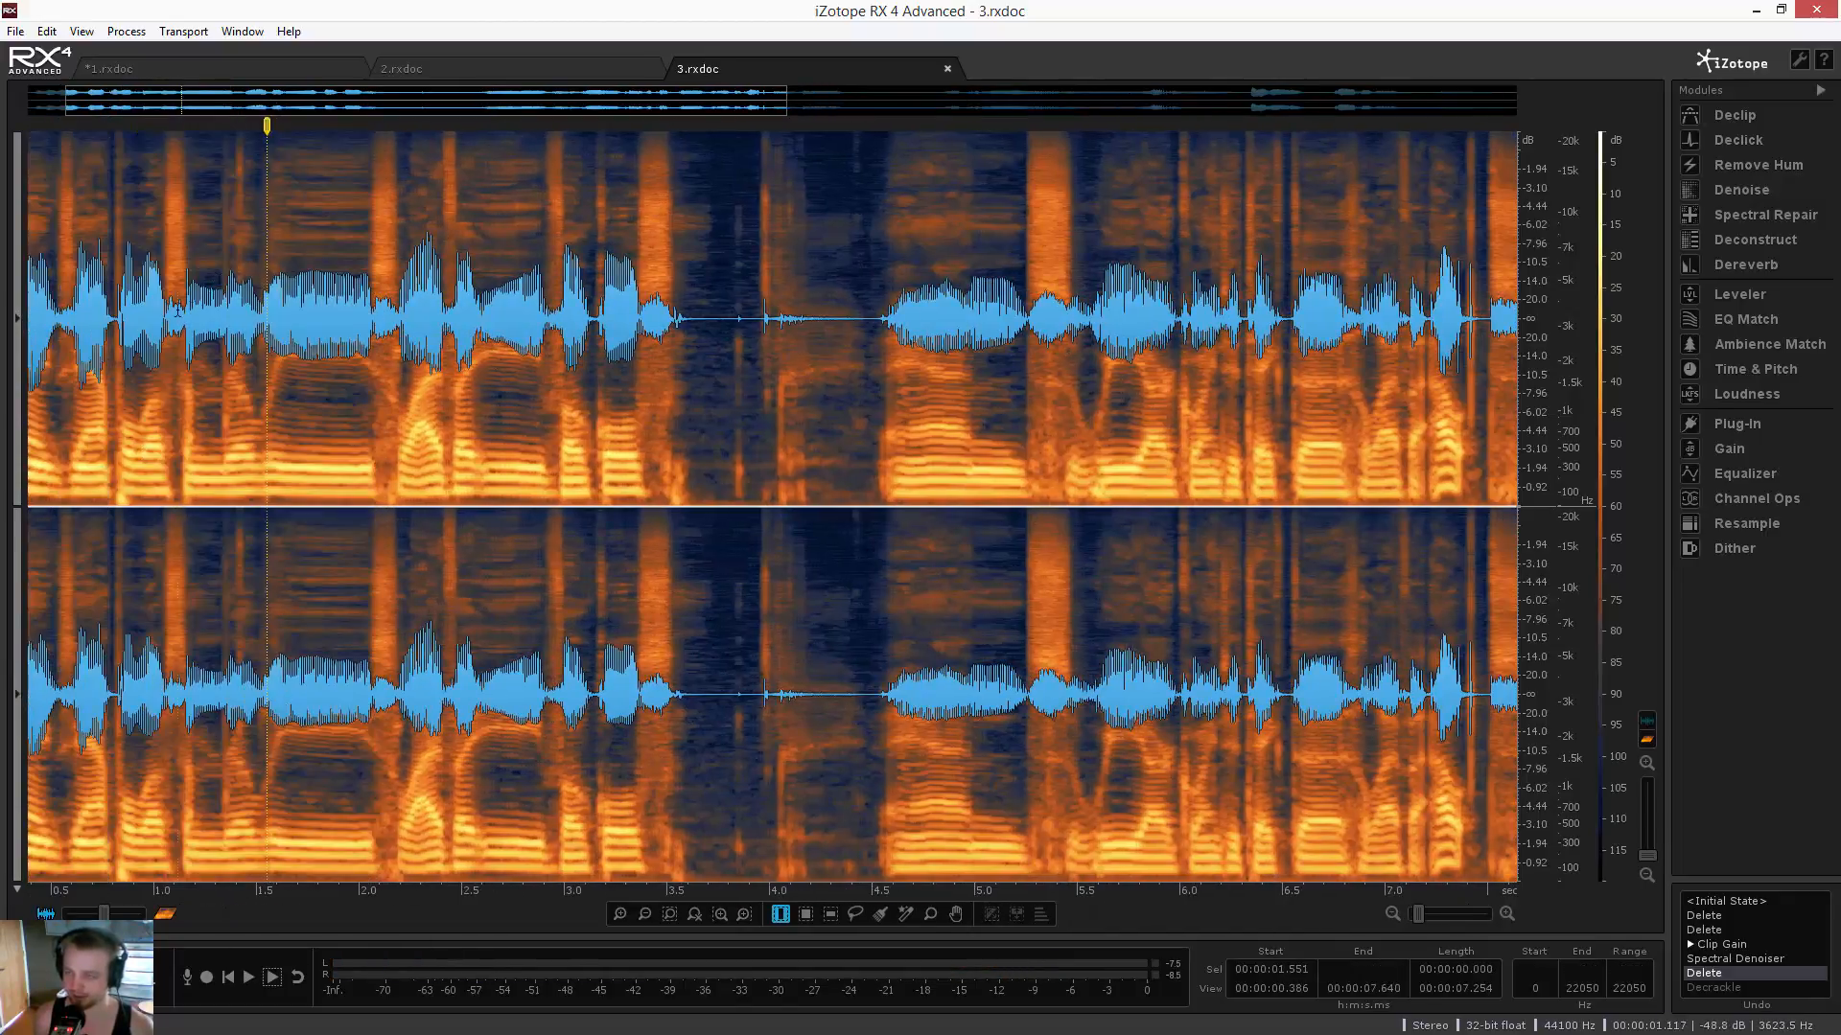
pyautogui.moveTo(177, 276); pyautogui.dragTo(328, 287)
pyautogui.press('space')
# Zoom in on the speech after about 1.2 s and mark the spot from about 1.34 to 1.35 s
pyautogui.click(189, 284)
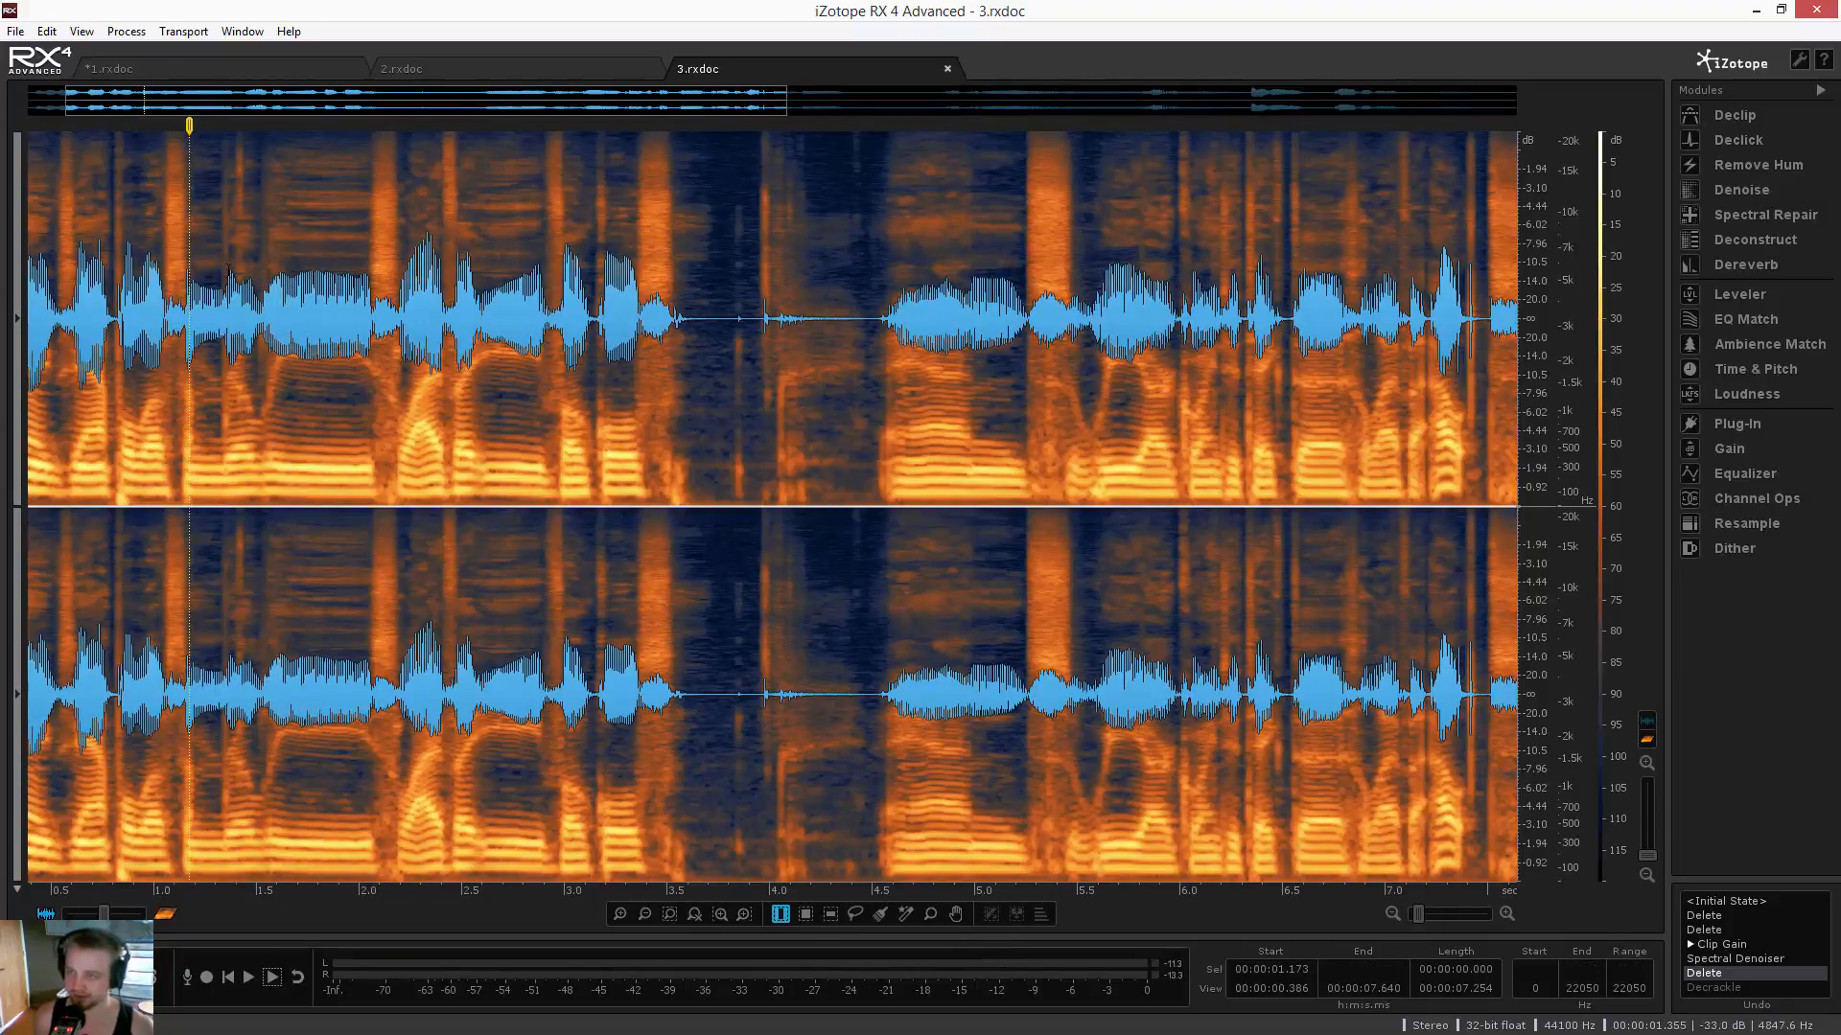
pyautogui.scroll(5, 217, 266)
pyautogui.click(235, 242)
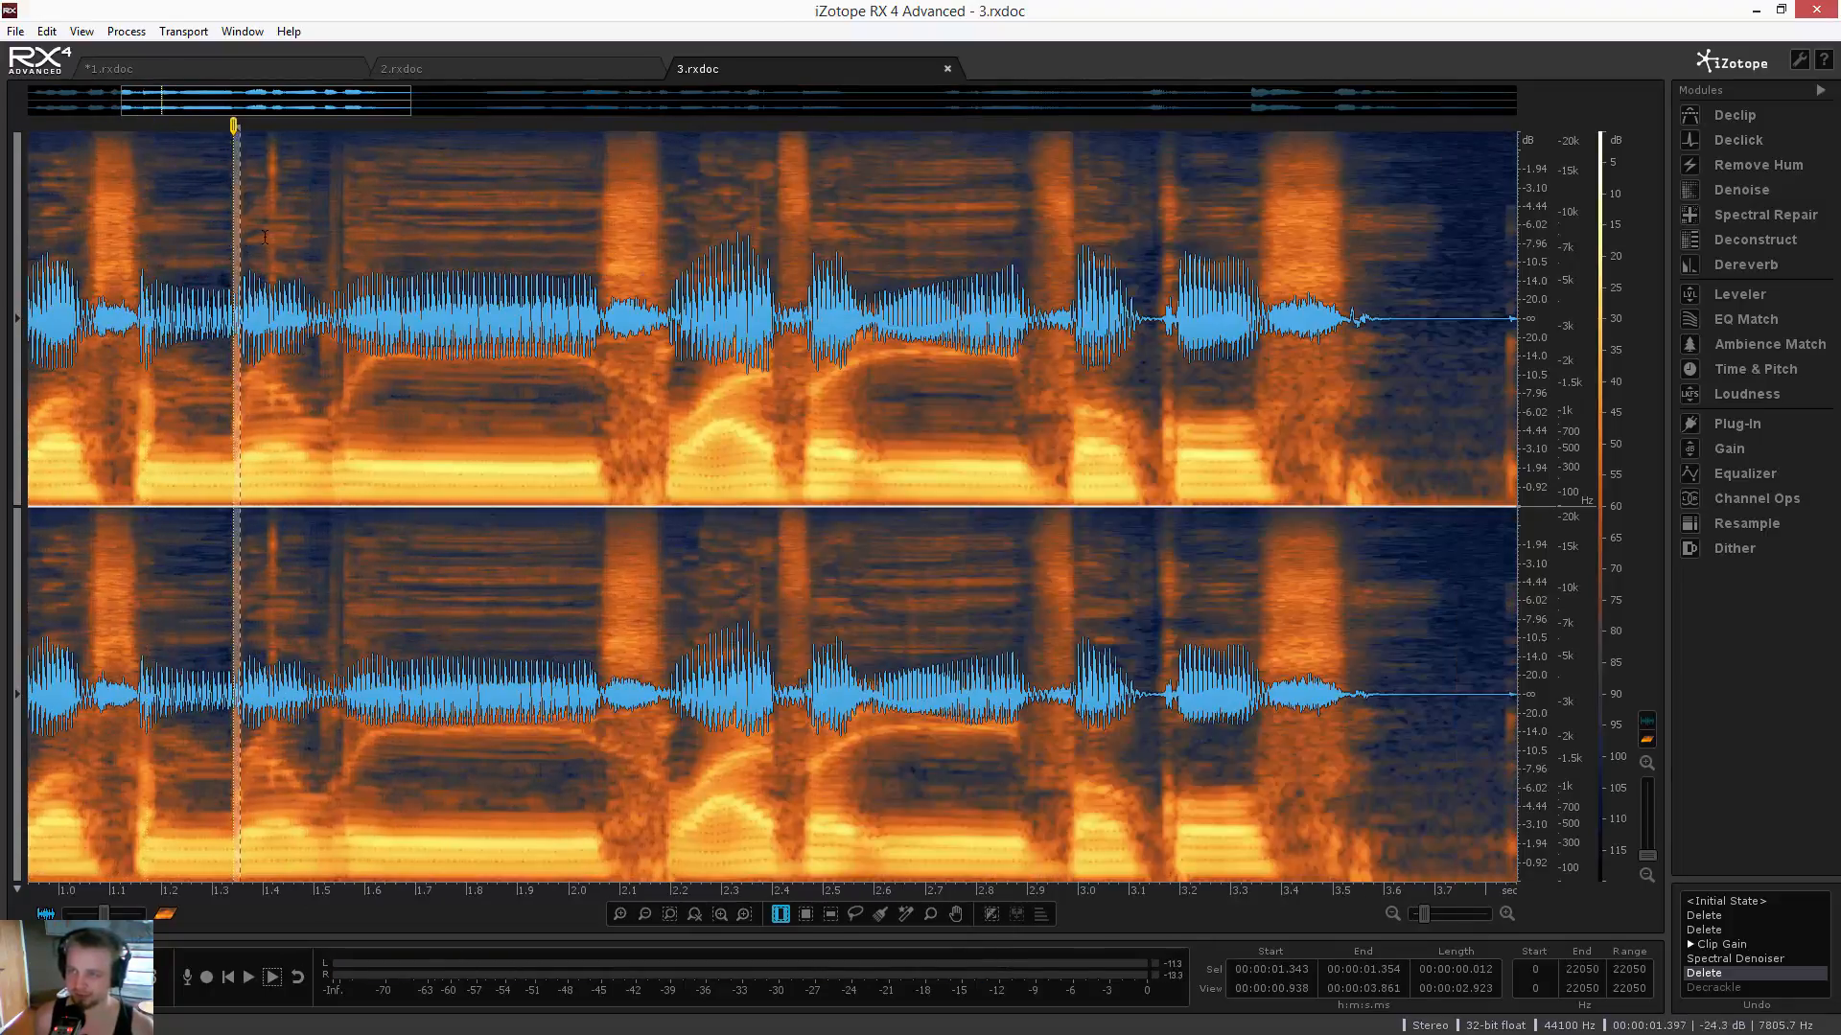
# Select and play the speech passage between about 0.99 and 1.84 s in 3.rxdoc
pyautogui.click(268, 239)
pyautogui.click(348, 252)
pyautogui.moveTo(52, 287); pyautogui.dragTo(484, 288)
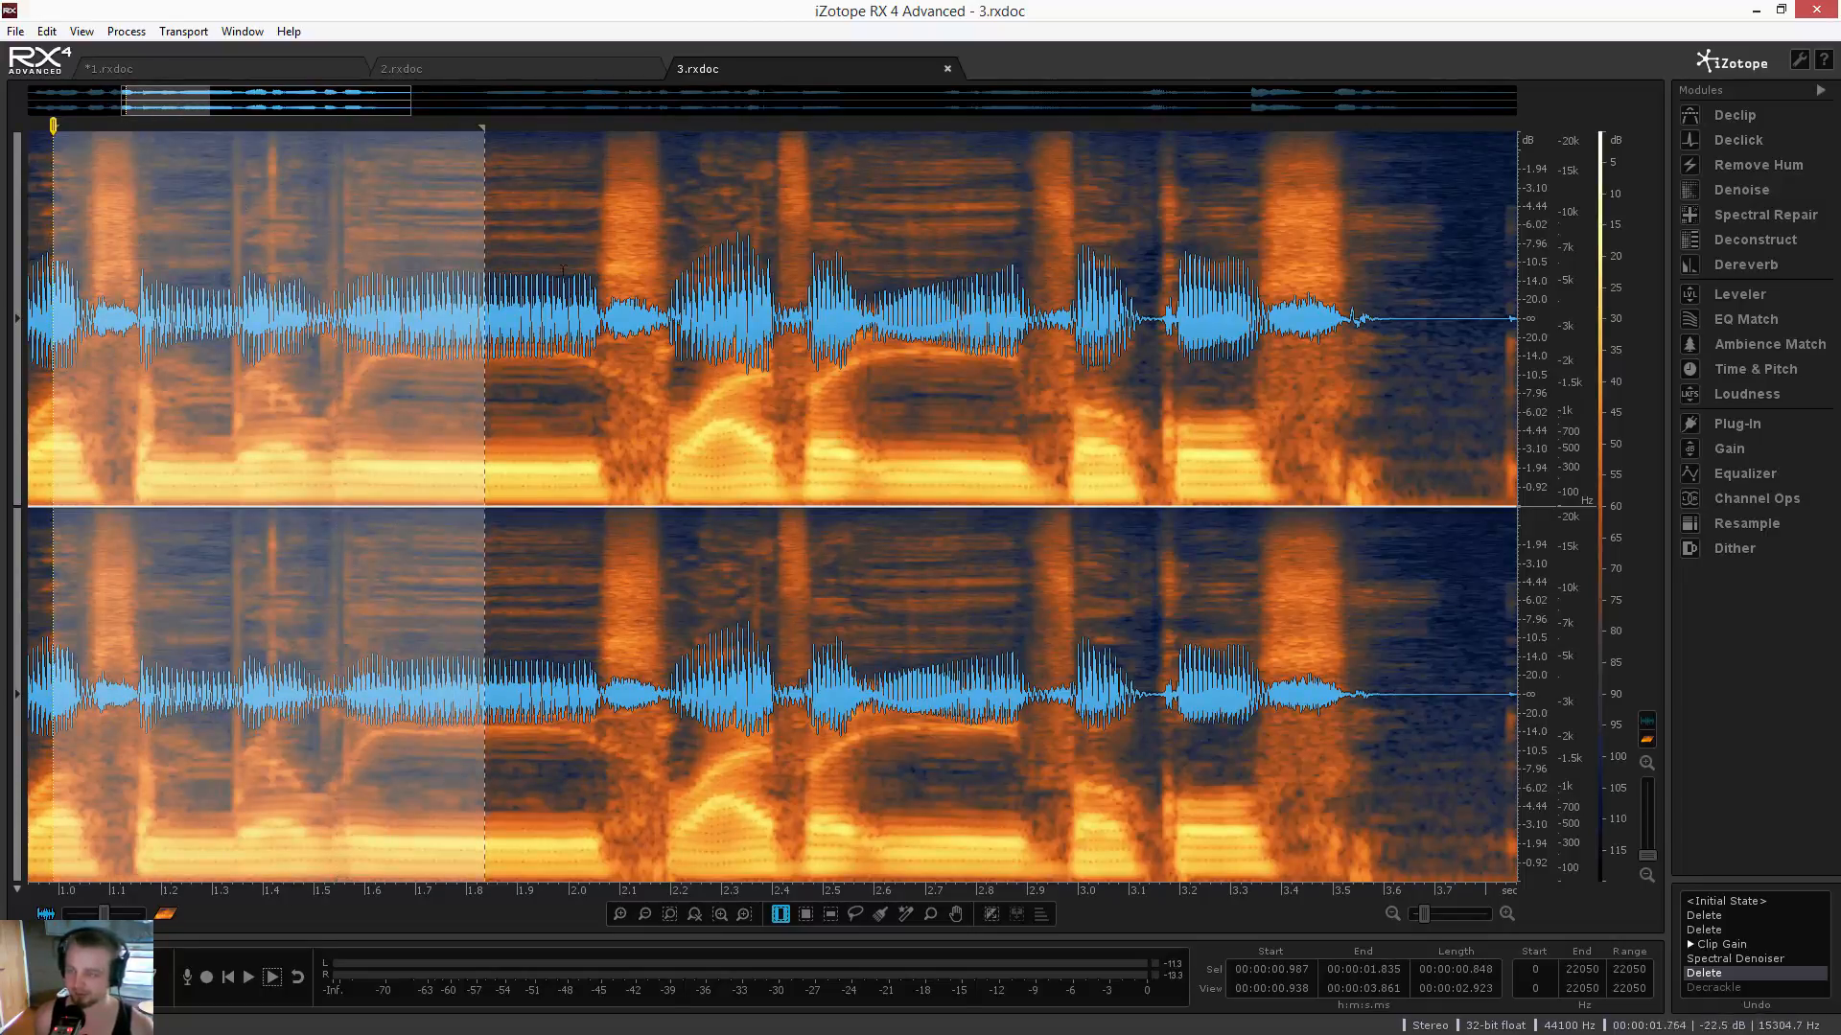
pyautogui.press('space')
# Select and play the speech passage between about 6.7 and 8.2 s
pyautogui.scroll(-5, 874, 355)
pyautogui.scroll(-3, 874, 355)
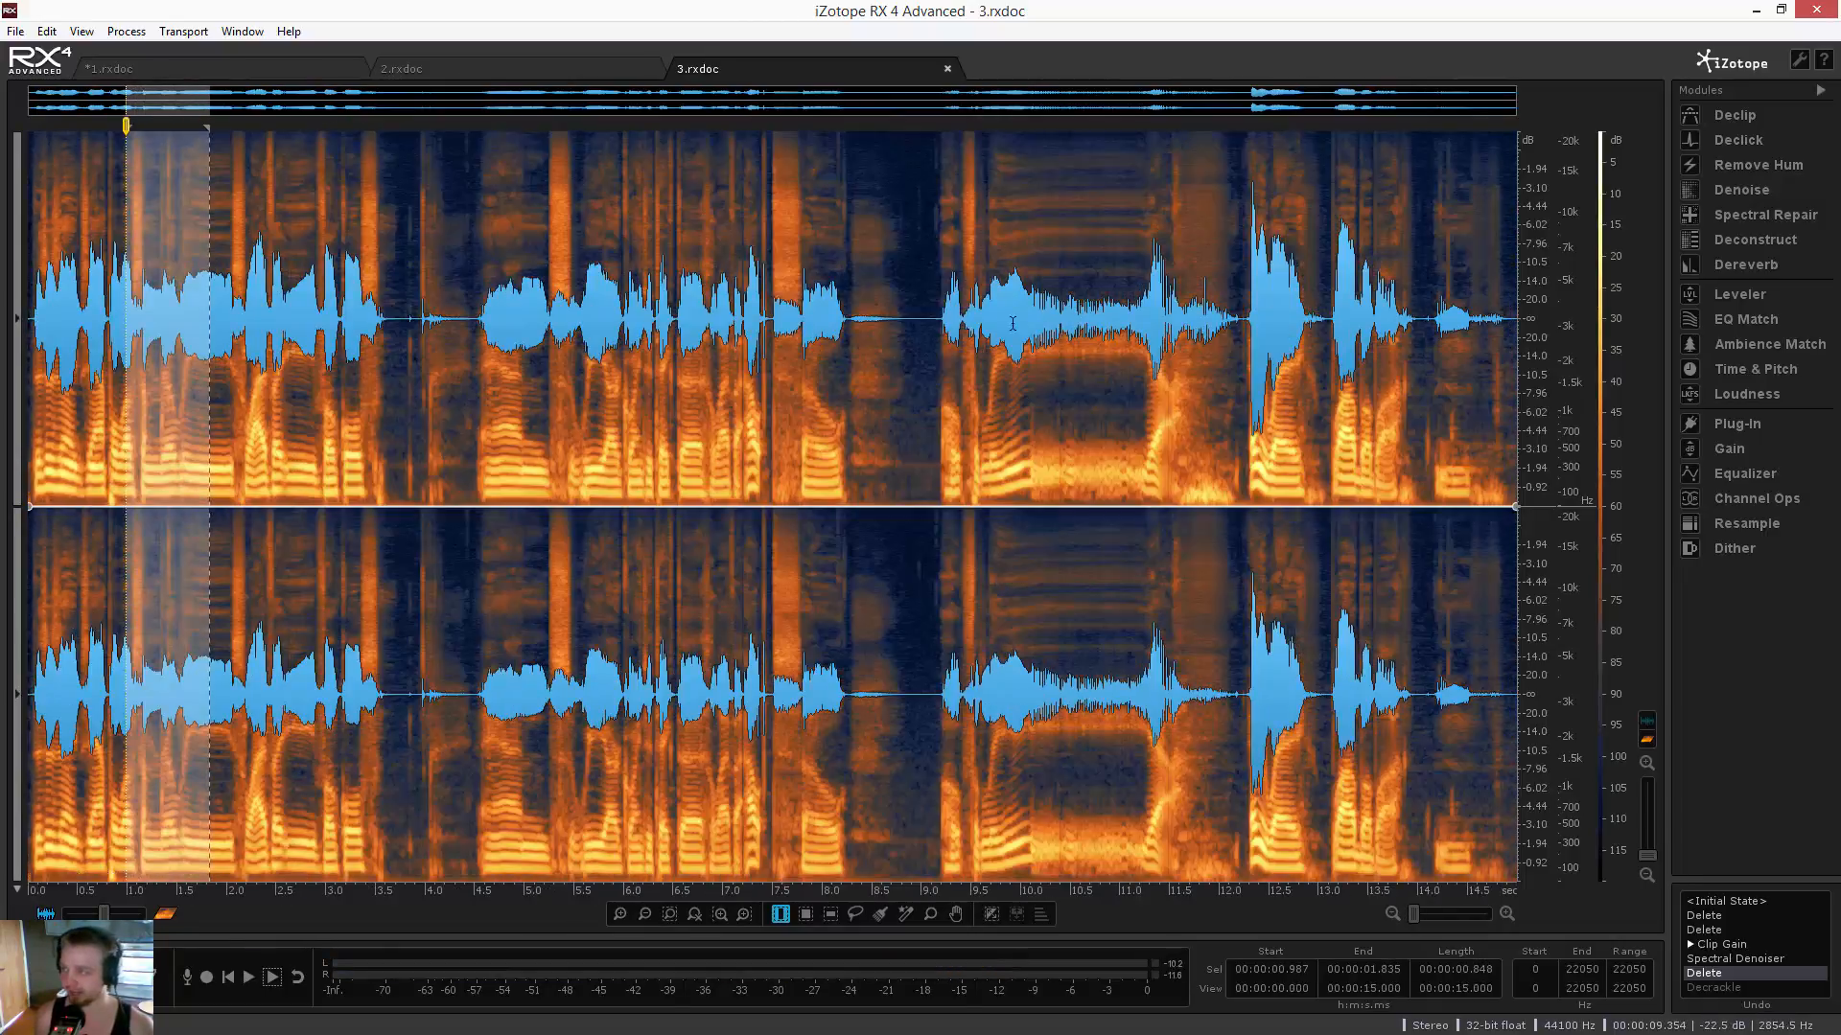
pyautogui.click(714, 295)
pyautogui.moveTo(696, 293); pyautogui.dragTo(843, 278)
pyautogui.press('space')
# Reselect the passage with an earlier start, from about 6.6 to 8.2 s, and play it
pyautogui.scroll(5, 772, 304)
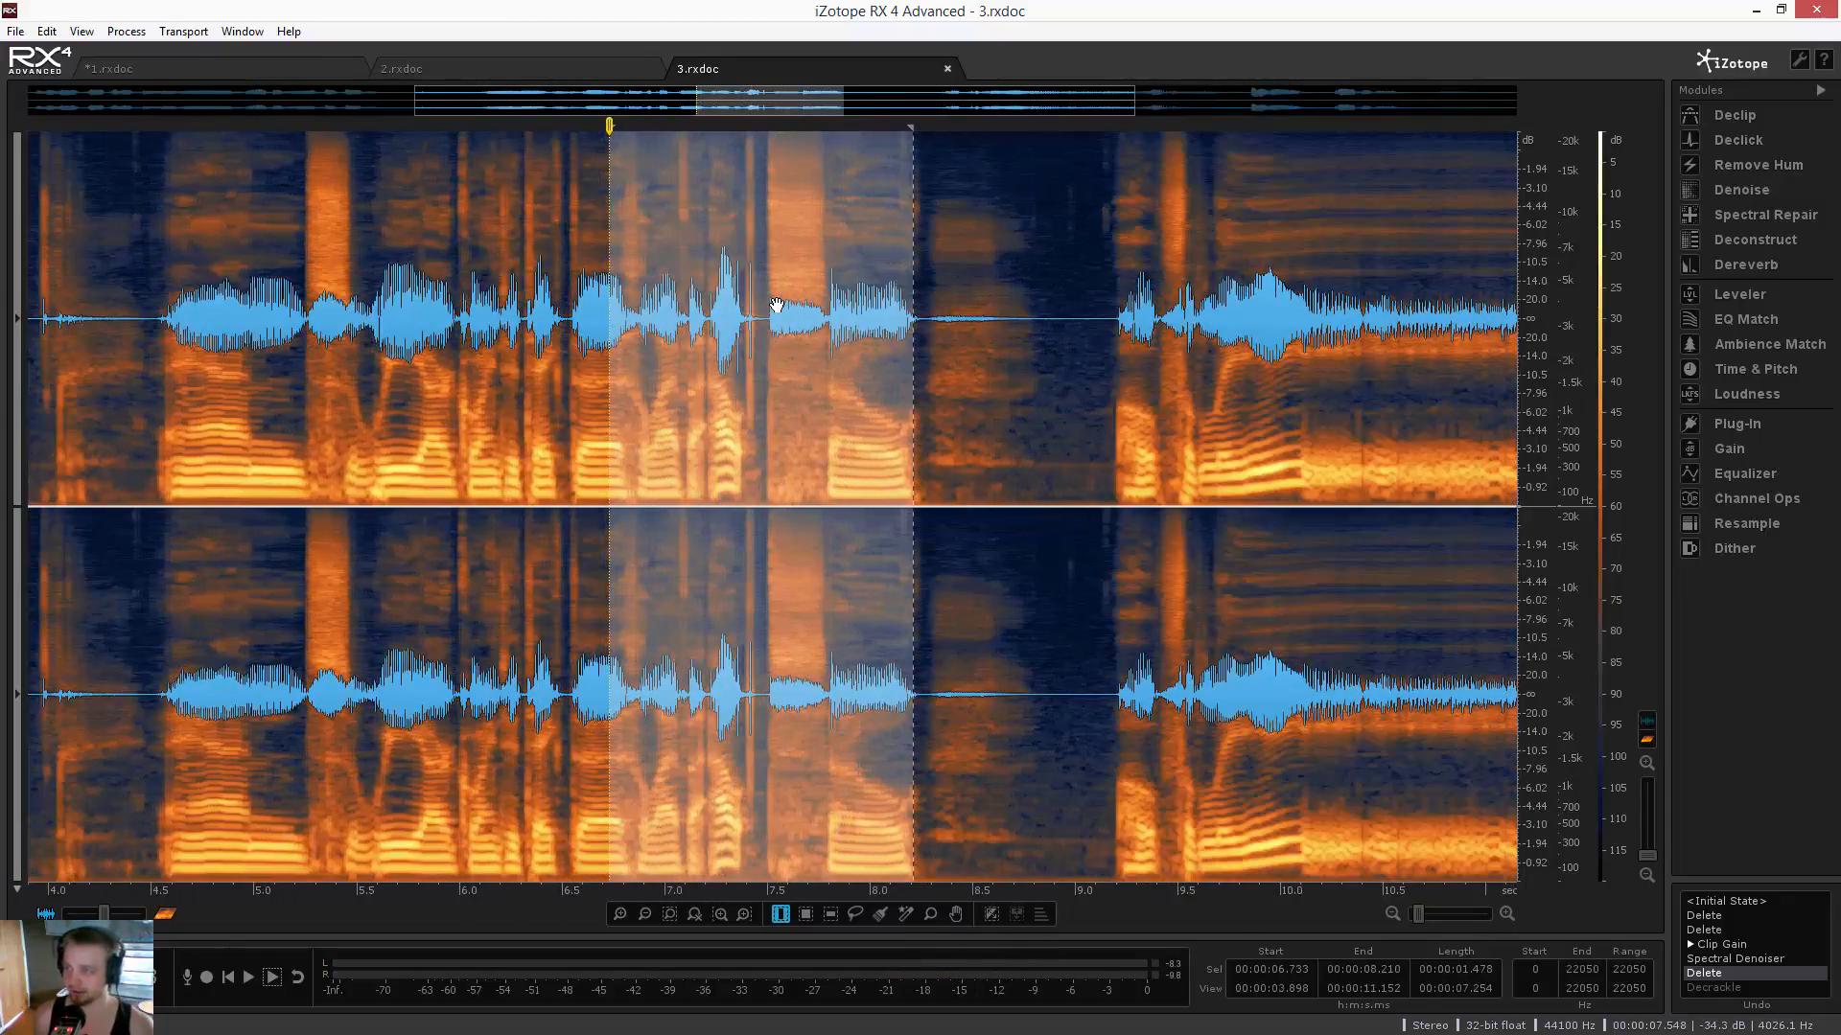
pyautogui.click(650, 311)
pyautogui.moveTo(714, 294); pyautogui.dragTo(726, 294)
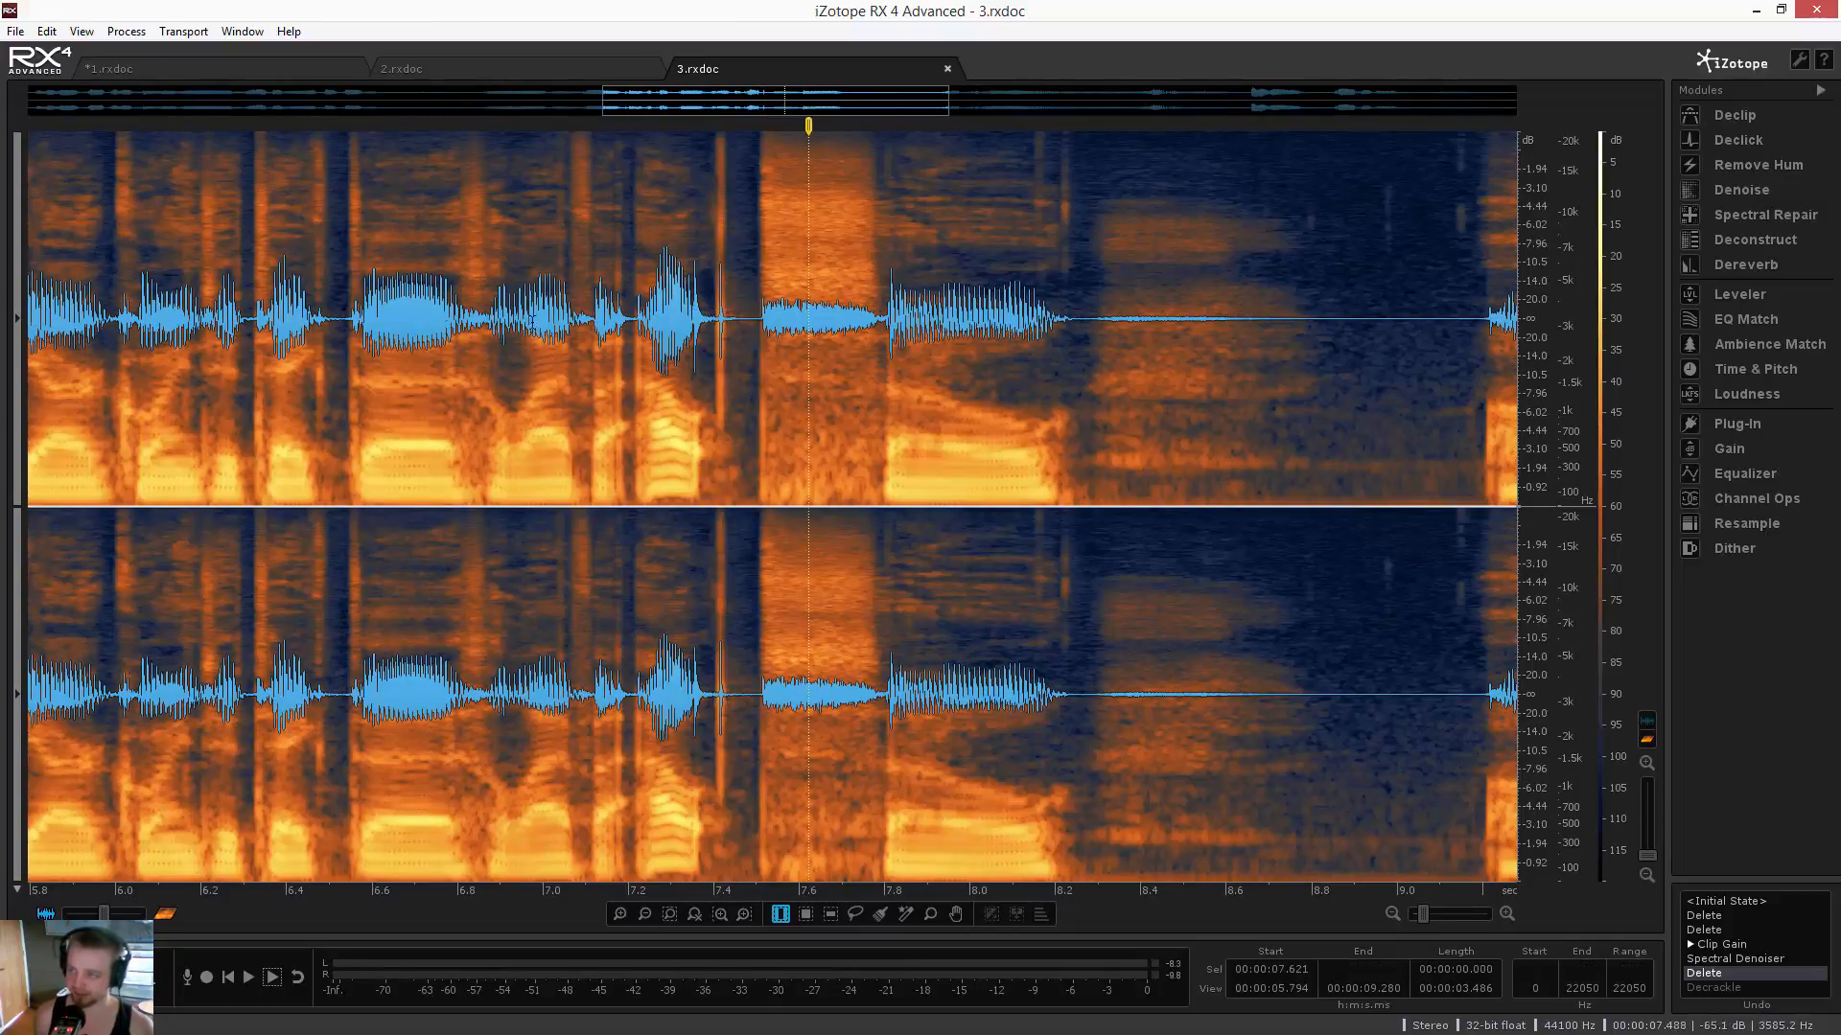
pyautogui.click(809, 297)
pyautogui.moveTo(377, 326); pyautogui.dragTo(1063, 330)
pyautogui.press('space')
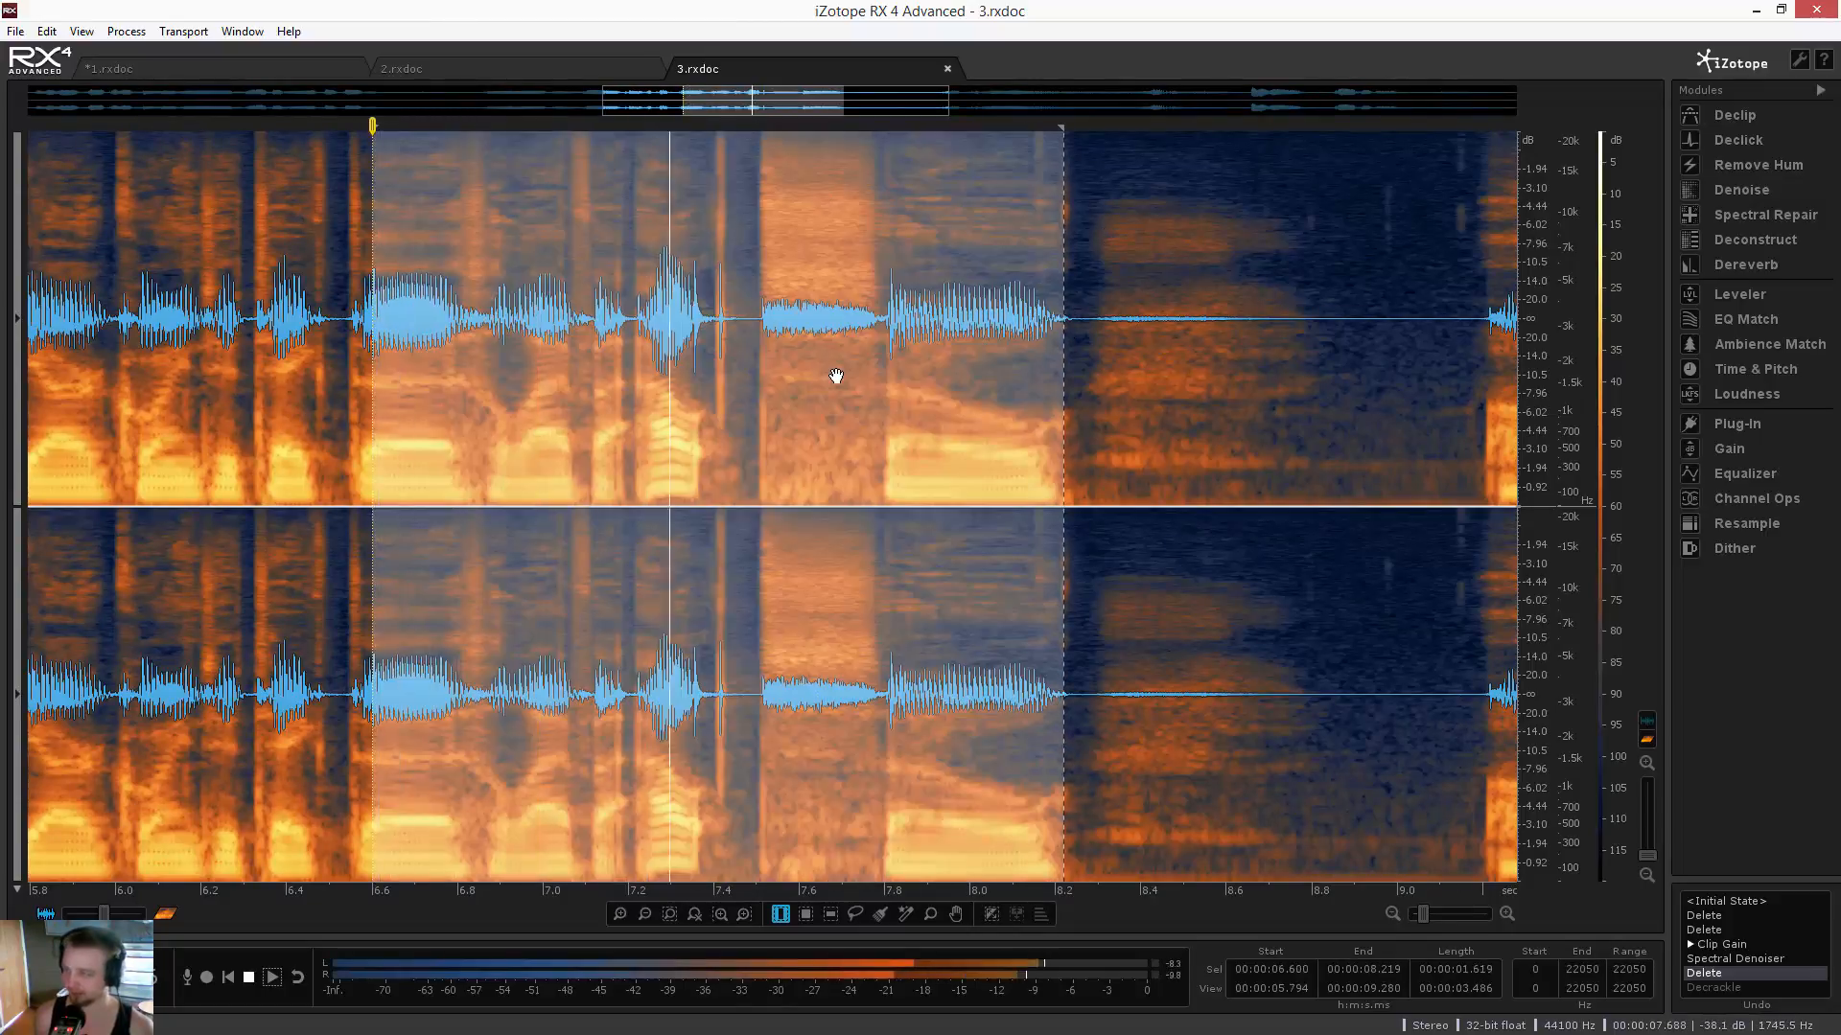
# Select and play the closing speech between about 13.2 and 14.3 s
pyautogui.scroll(-6, 736, 330)
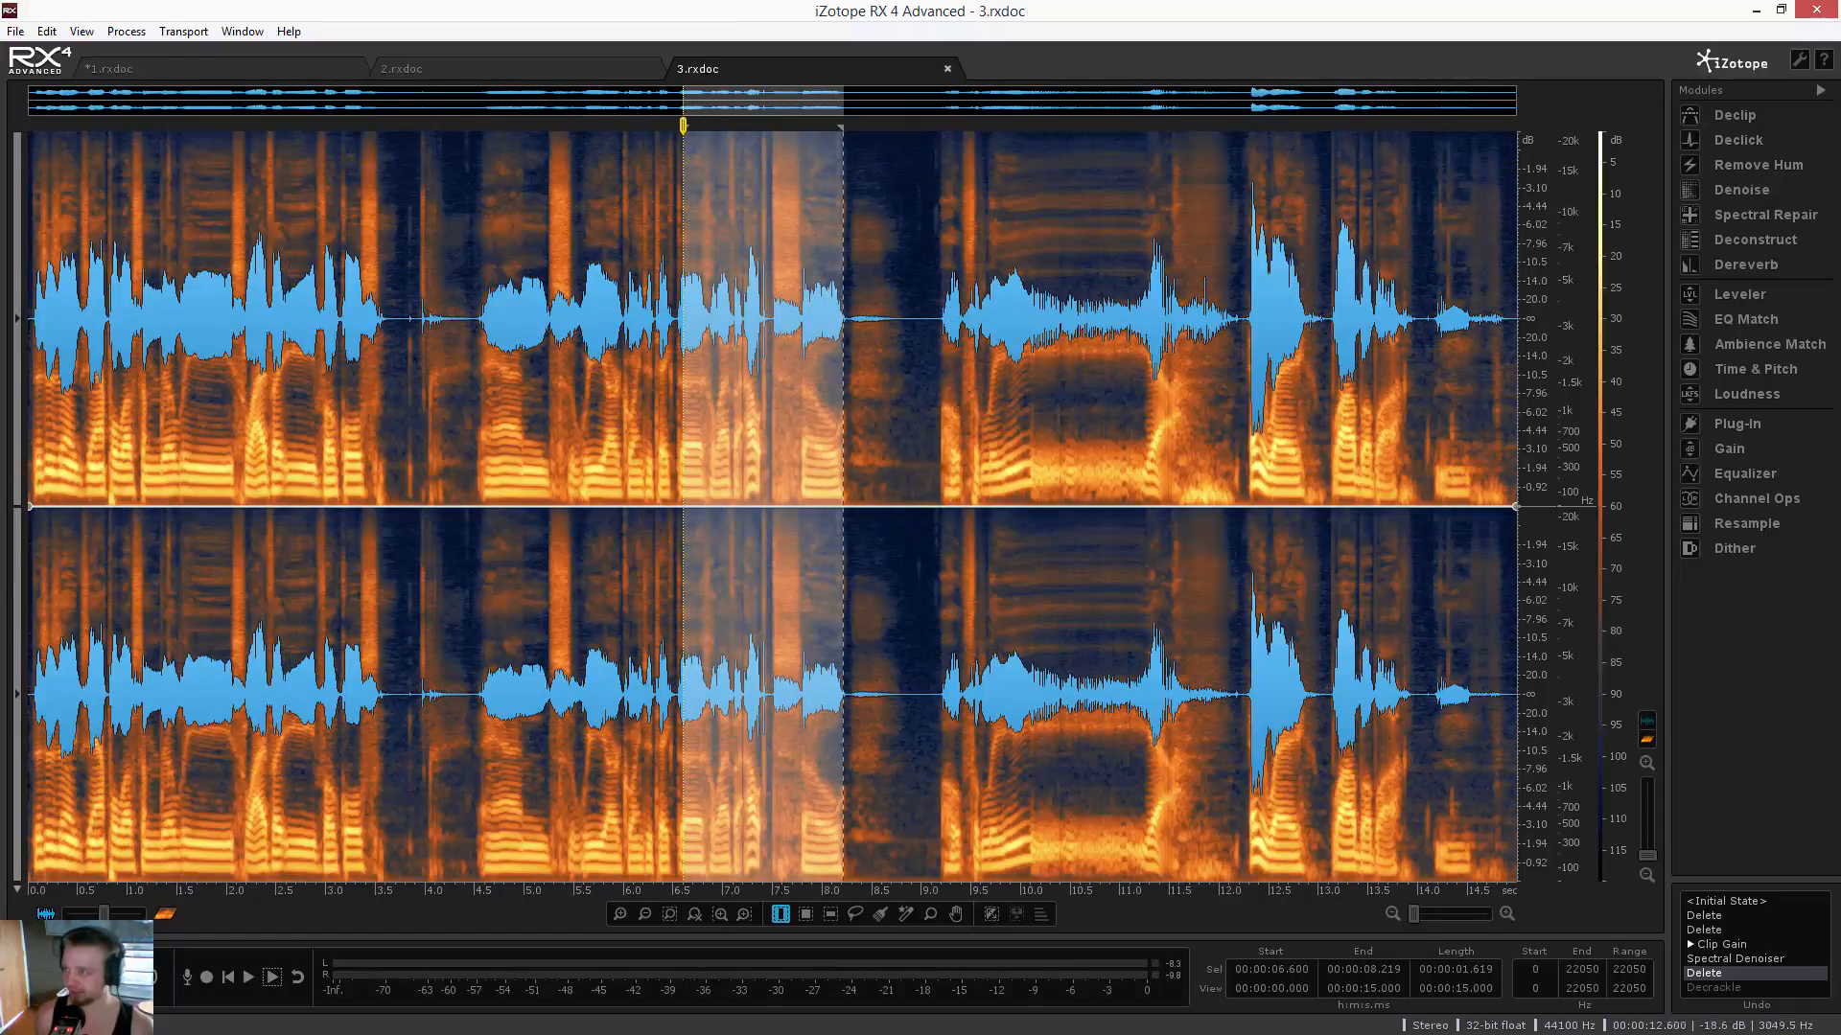
pyautogui.click(1389, 311)
pyautogui.moveTo(1339, 312); pyautogui.dragTo(1449, 280)
pyautogui.press('space')
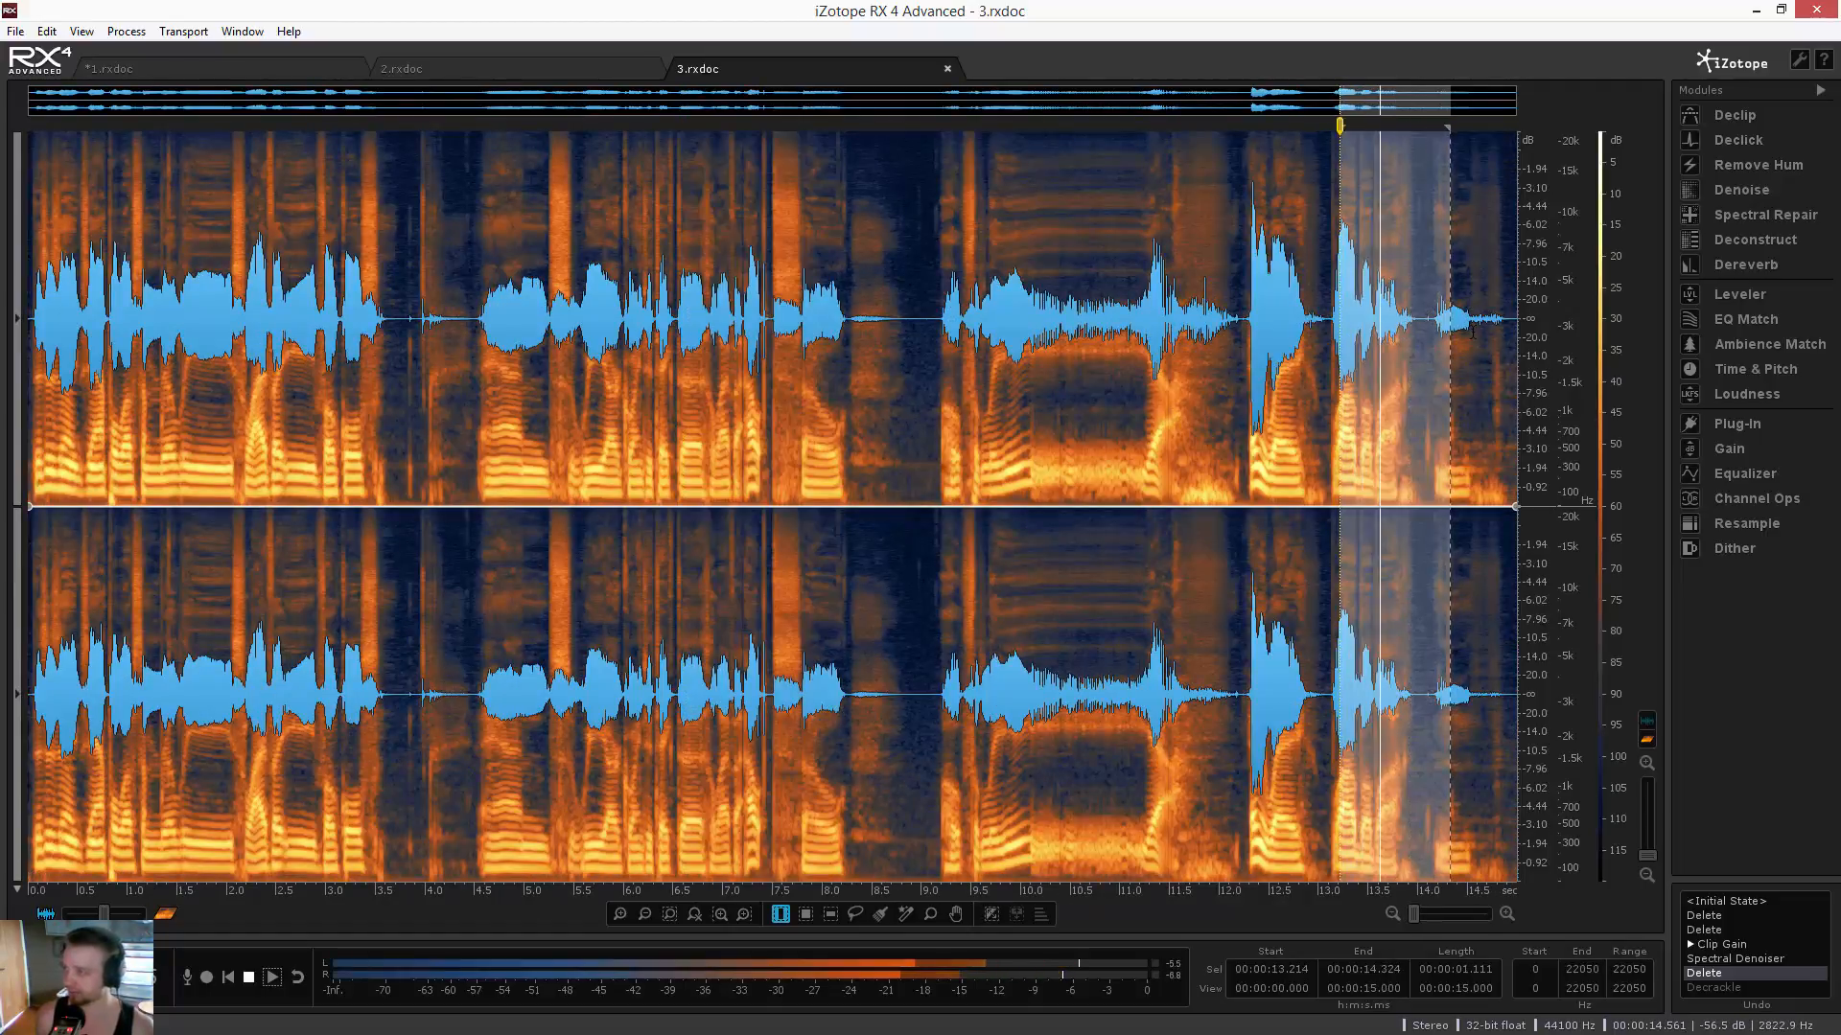
# Narrow the selection to about 13.3 to 14.1 s in the closing speech and play it
pyautogui.scroll(4, 1387, 320)
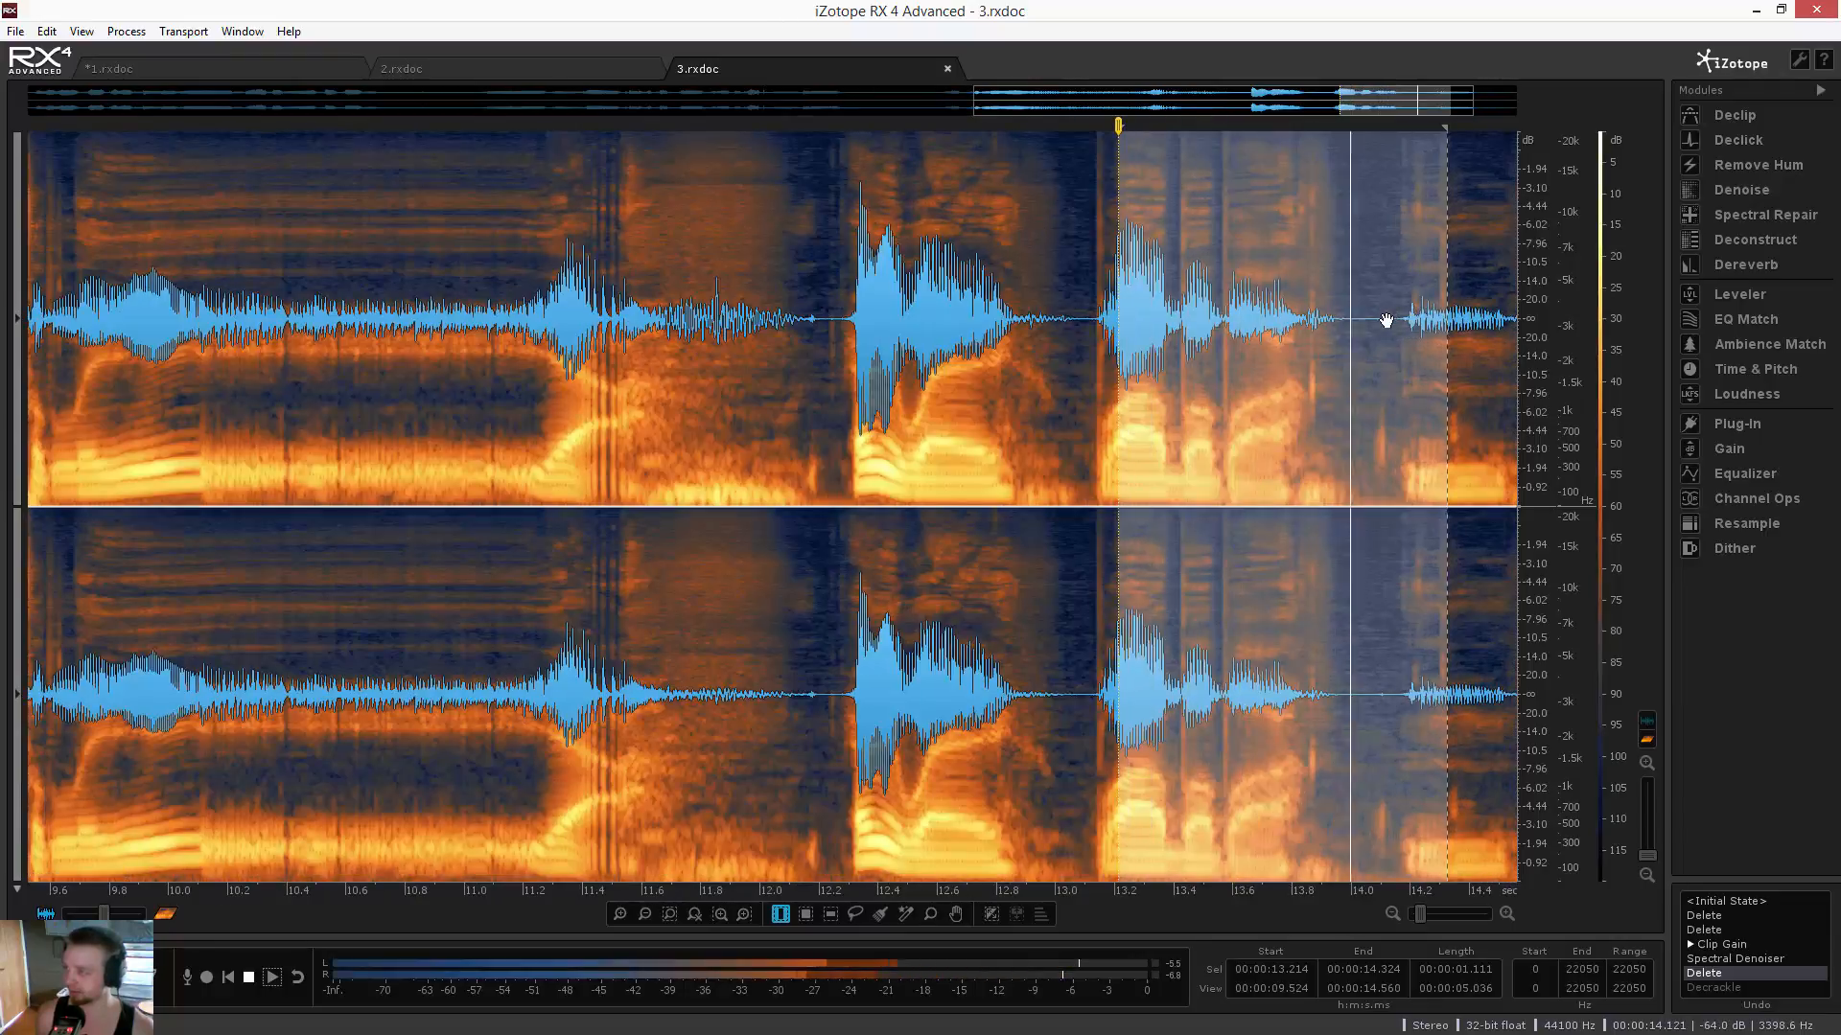
pyautogui.scroll(1, 1386, 320)
pyautogui.click(1320, 328)
pyautogui.moveTo(1284, 315); pyautogui.dragTo(1306, 313)
pyautogui.click(1327, 313)
pyautogui.click(1351, 314)
pyautogui.moveTo(1101, 320); pyautogui.dragTo(1368, 319)
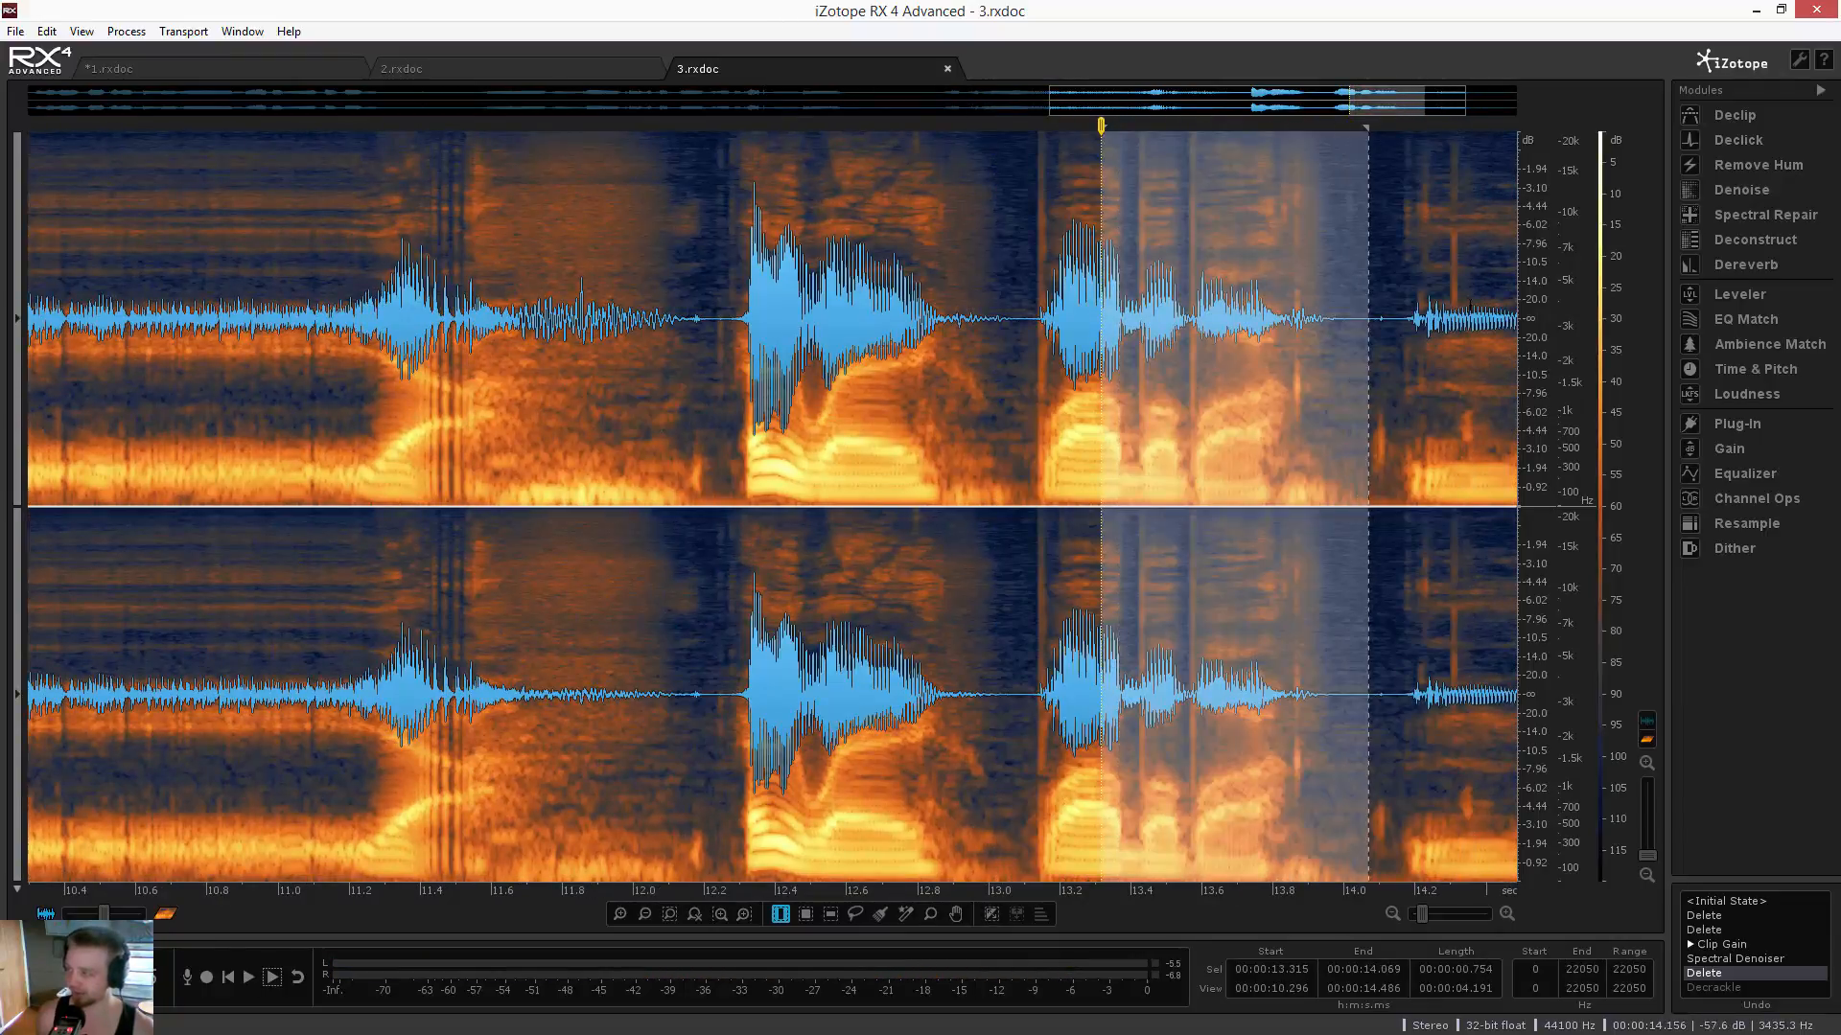
pyautogui.press('space')
pyautogui.press('space')
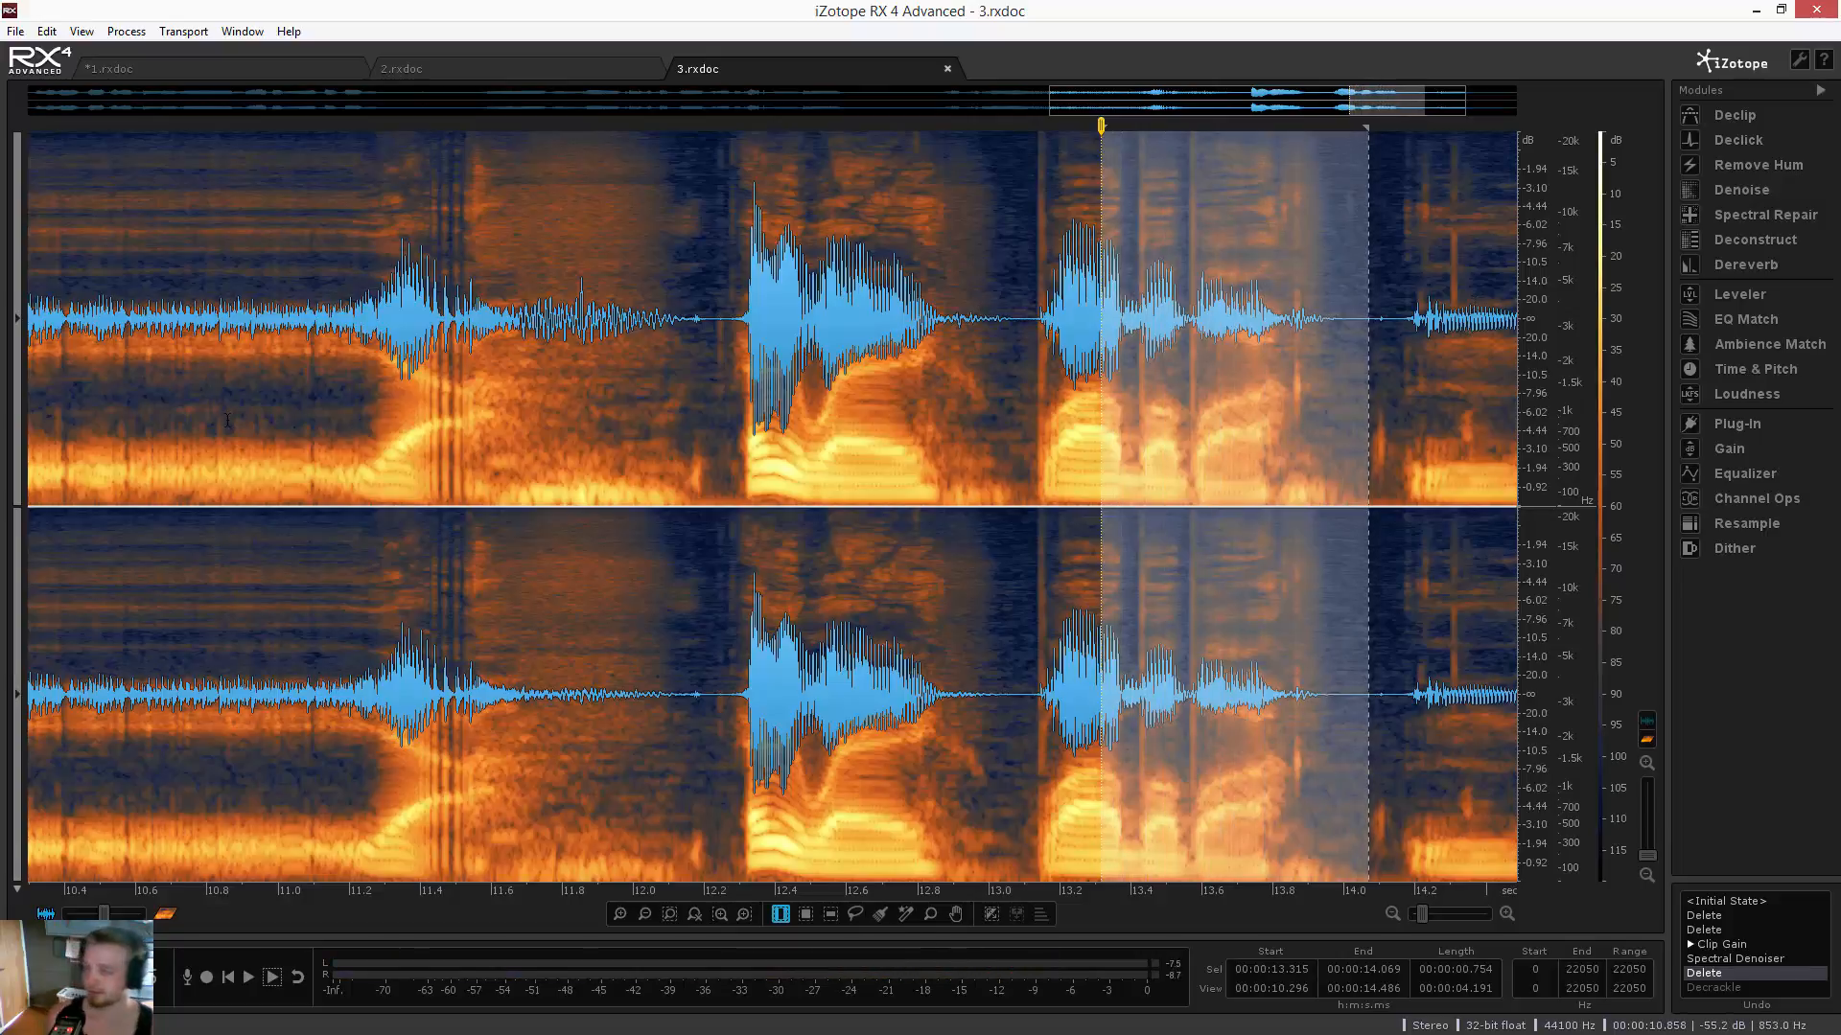
# Clear the selection, open the Declick module and look through its Declick and Interpolate modes, finishing on Decrackle
pyautogui.scroll(-4, 227, 420)
pyautogui.click(459, 420)
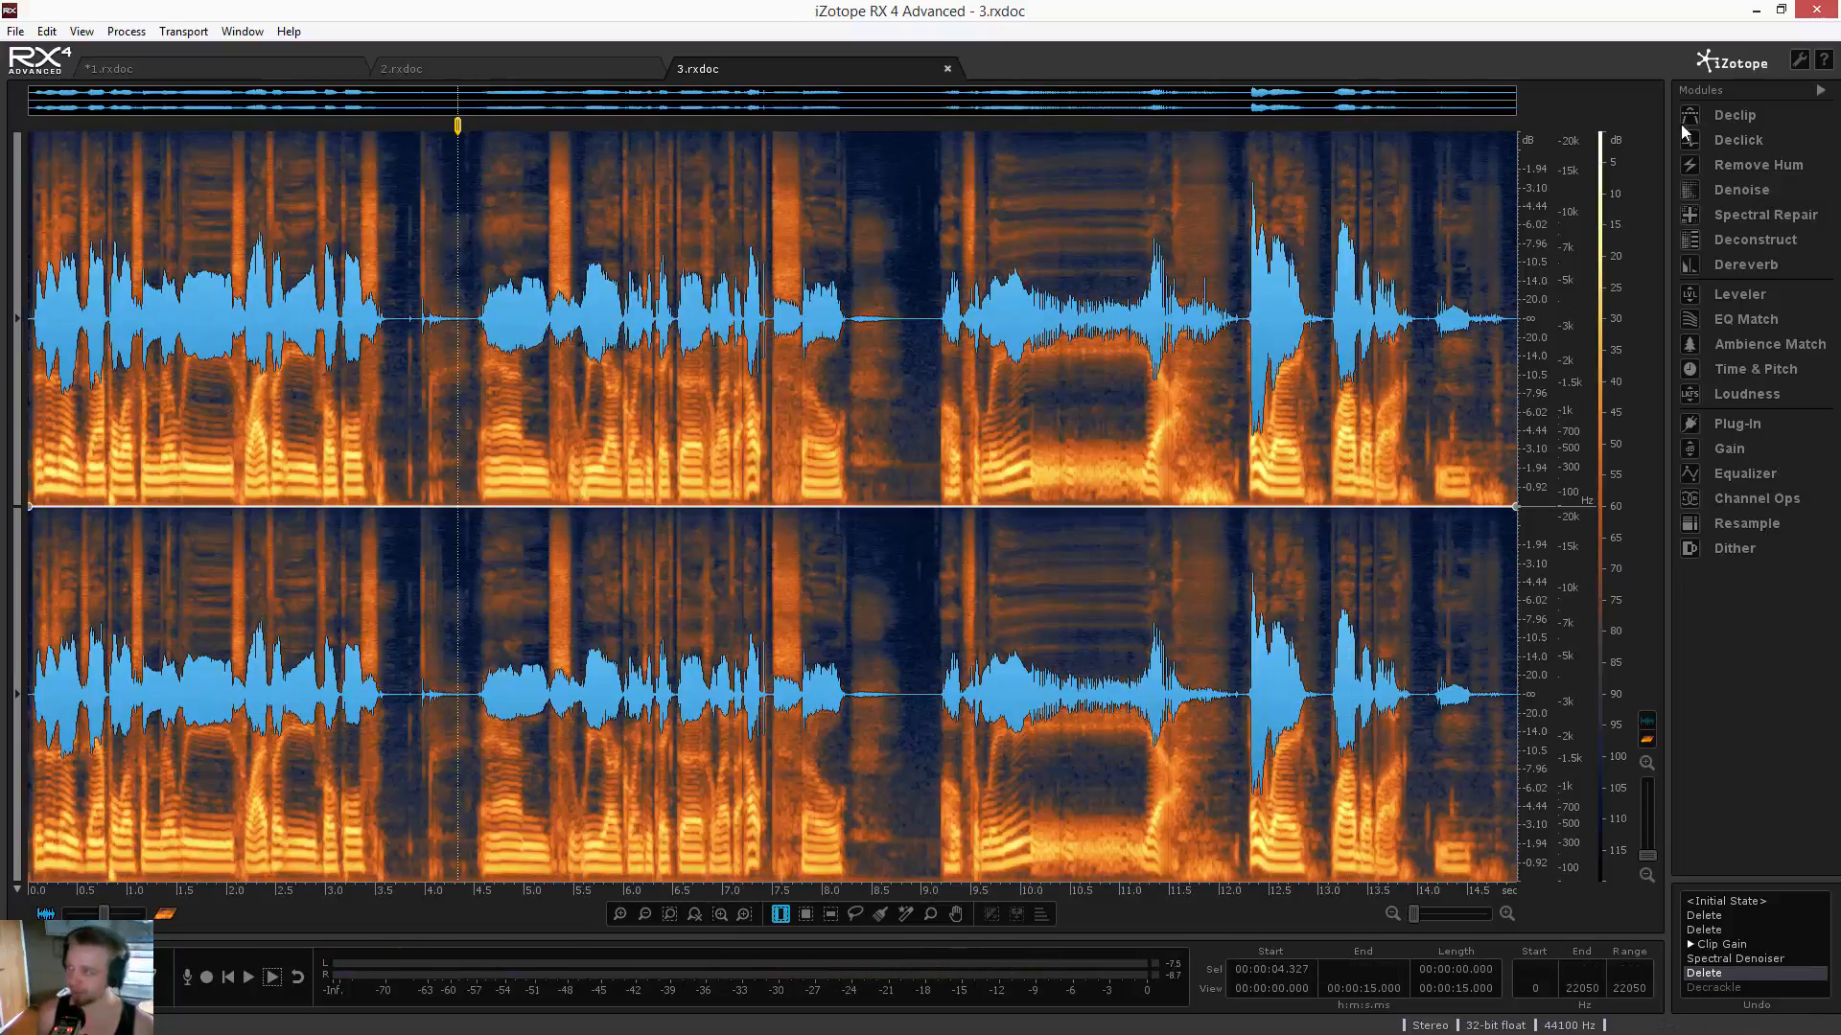
pyautogui.click(1736, 144)
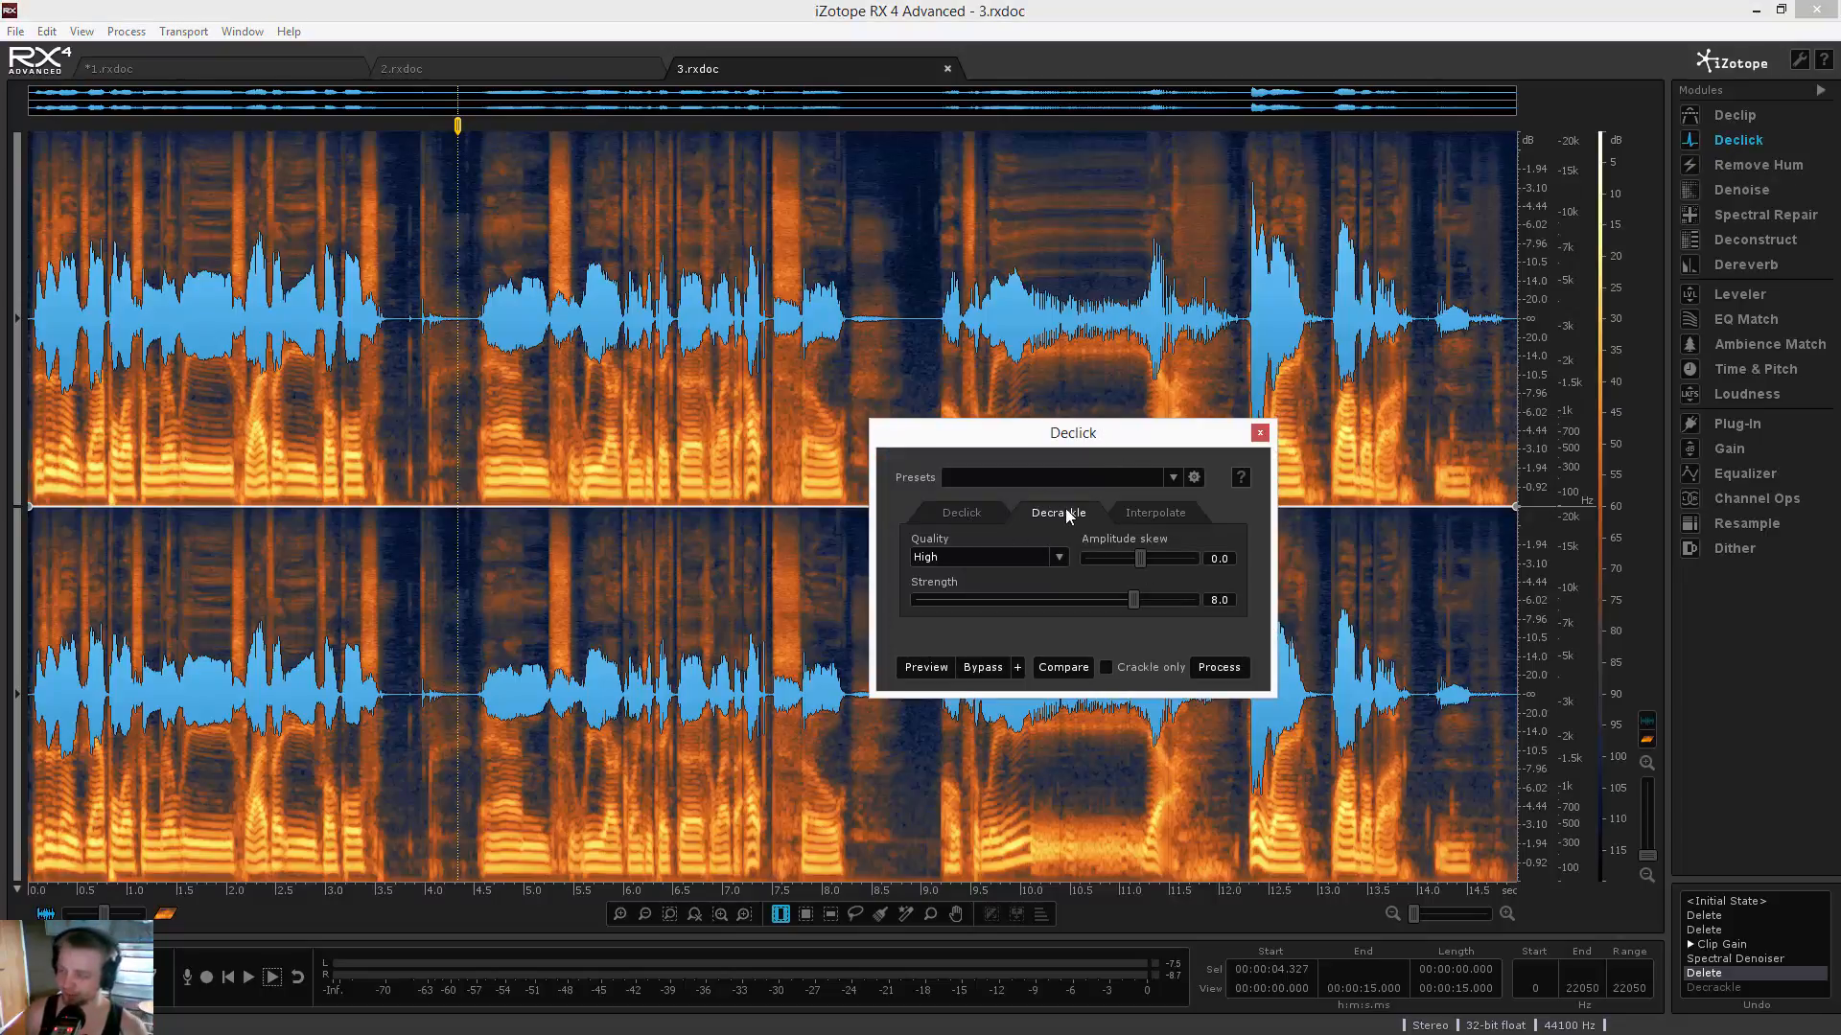
pyautogui.click(958, 508)
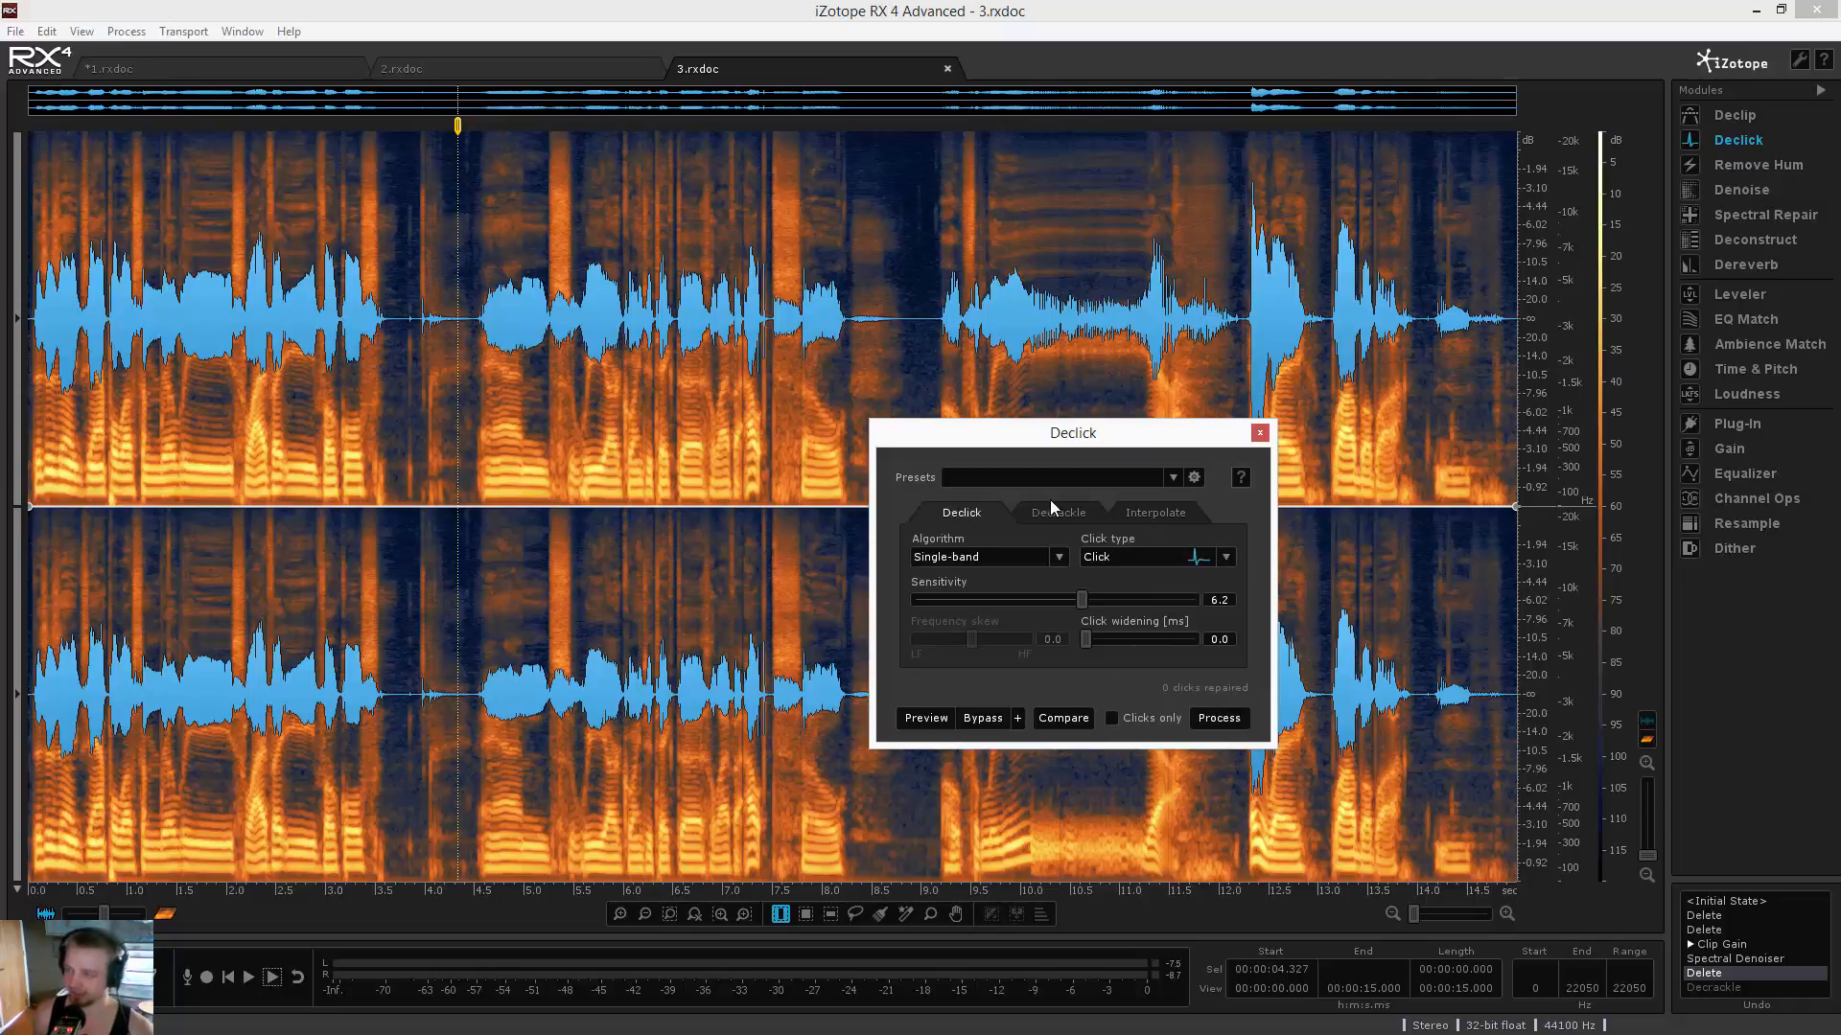
pyautogui.click(1064, 510)
pyautogui.click(1155, 516)
pyautogui.click(1064, 515)
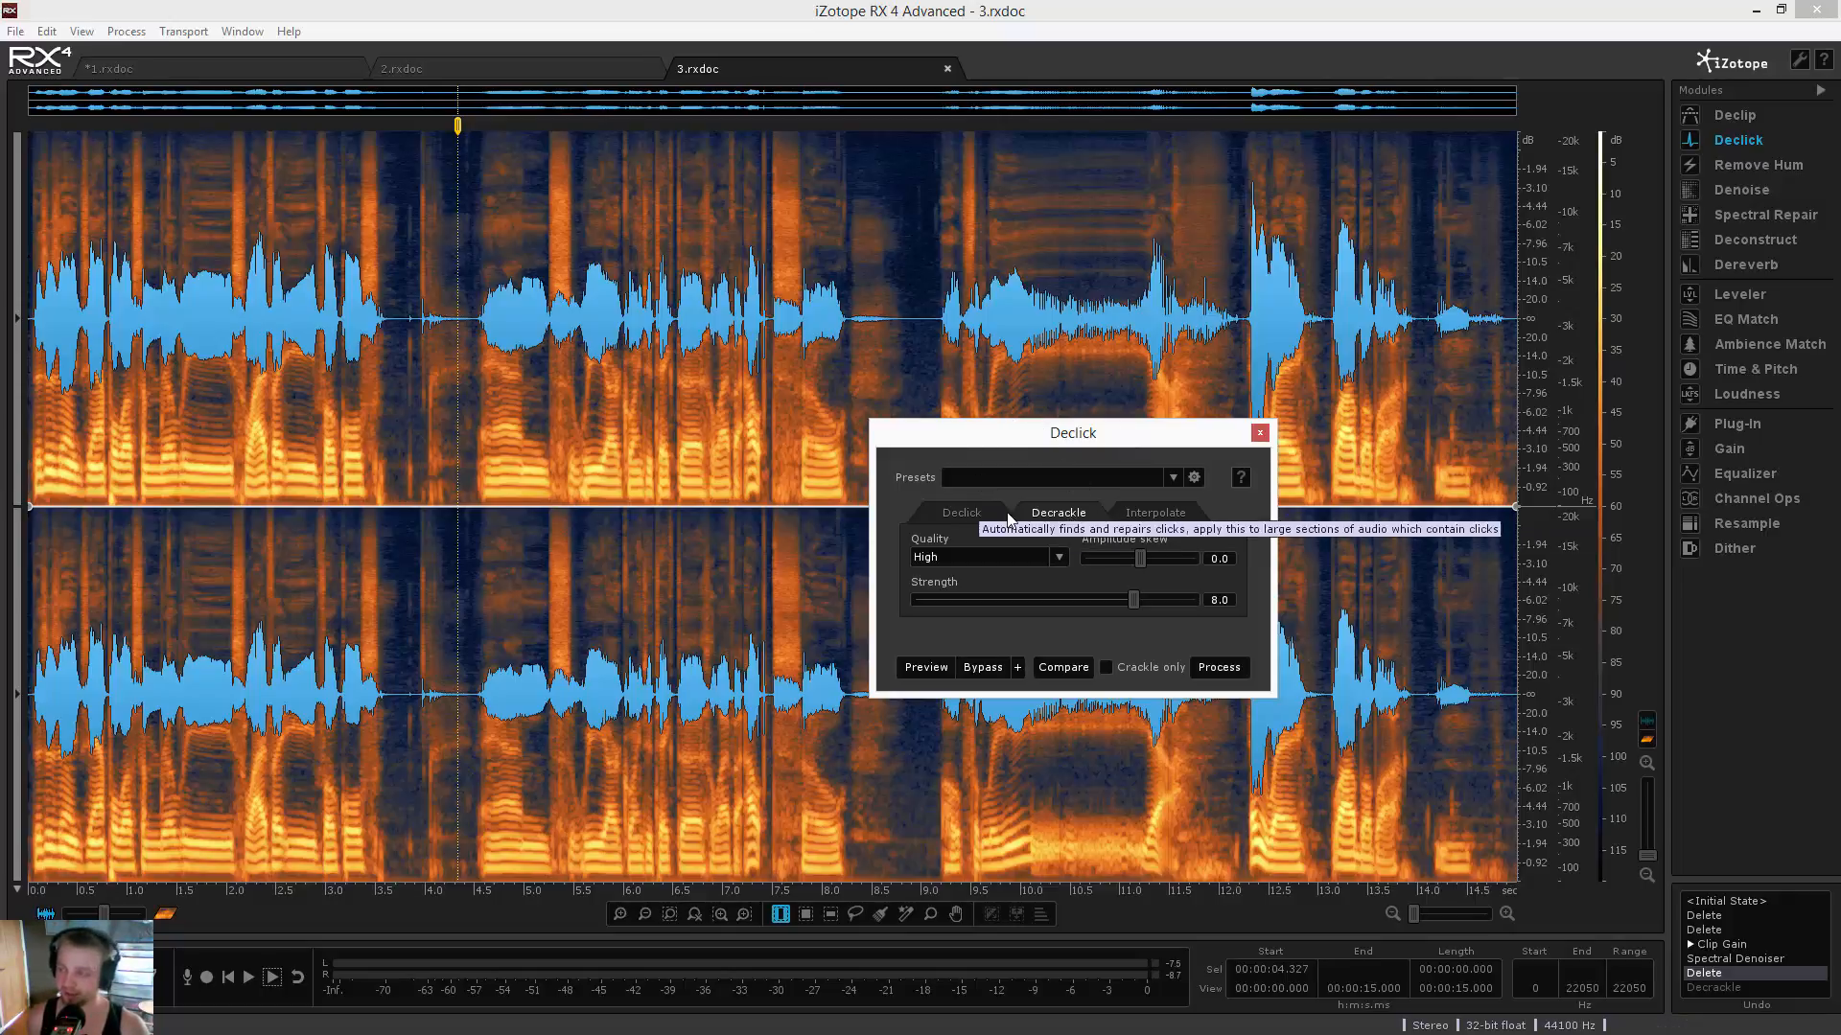
# Set the Decrackle quality to High and the strength to 8.1
pyautogui.click(194, 307)
pyautogui.scroll(2, 195, 307)
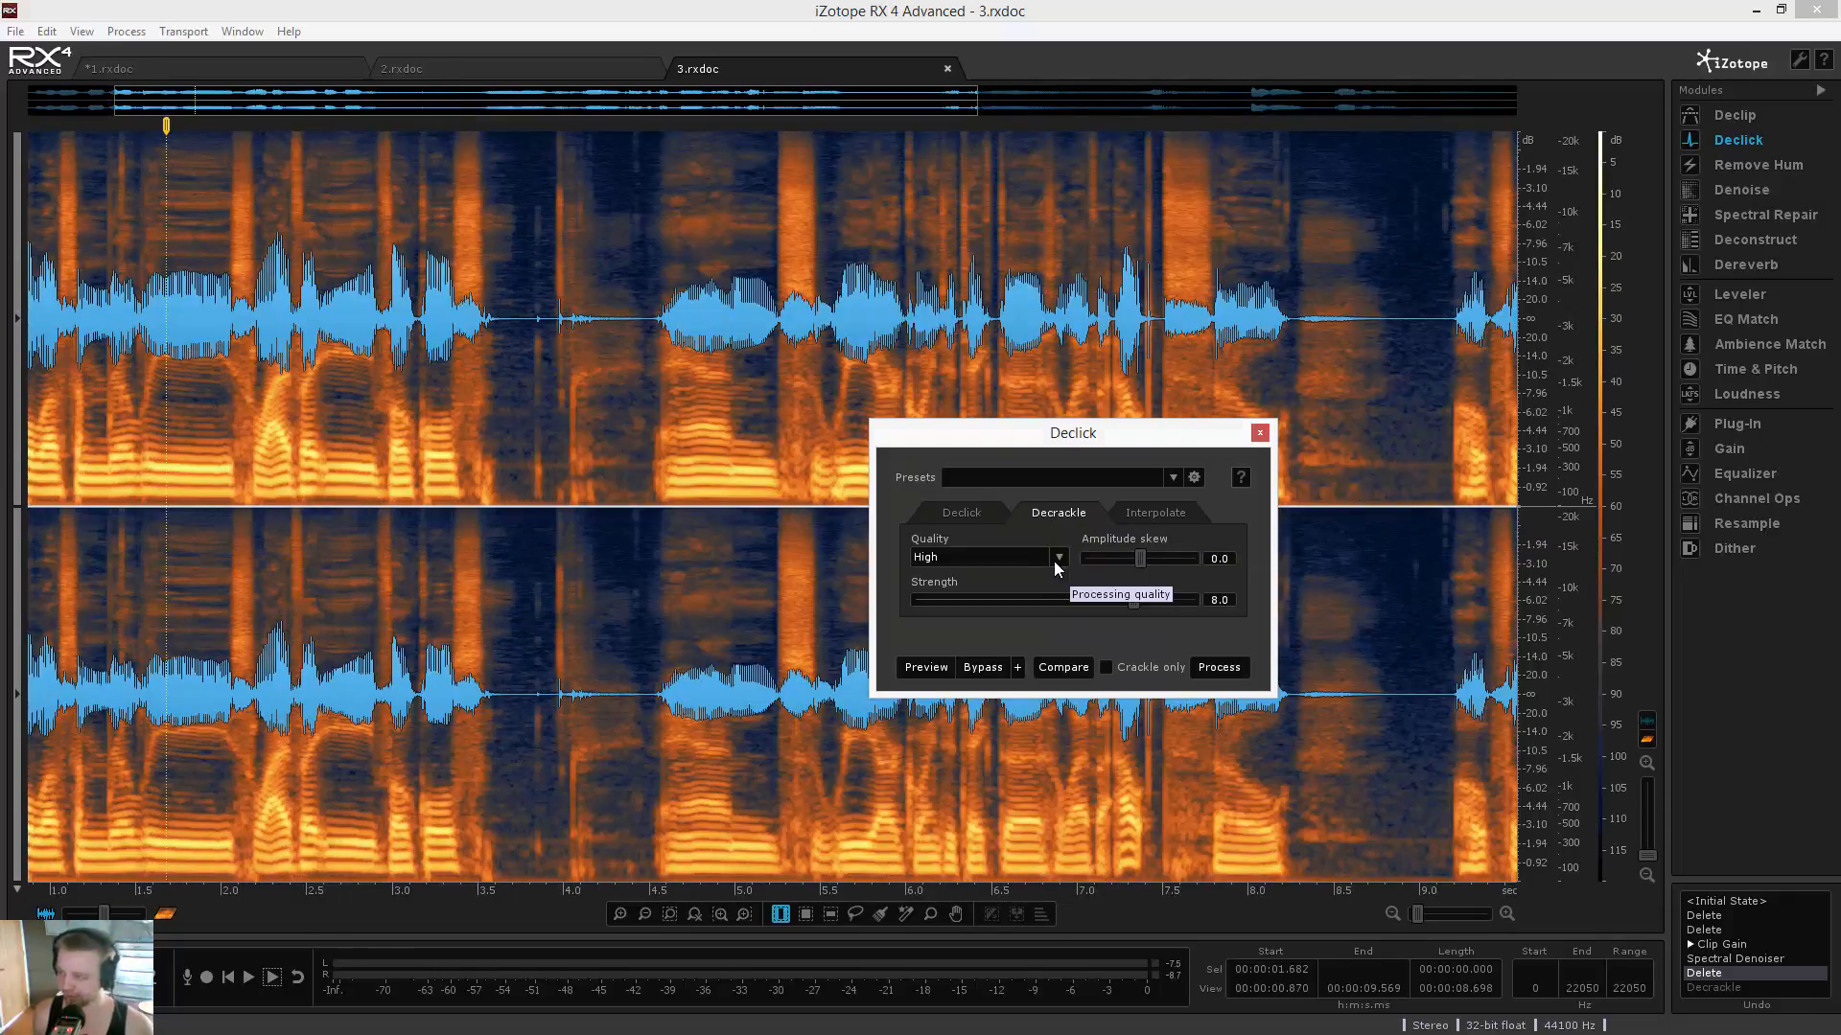
pyautogui.click(1059, 557)
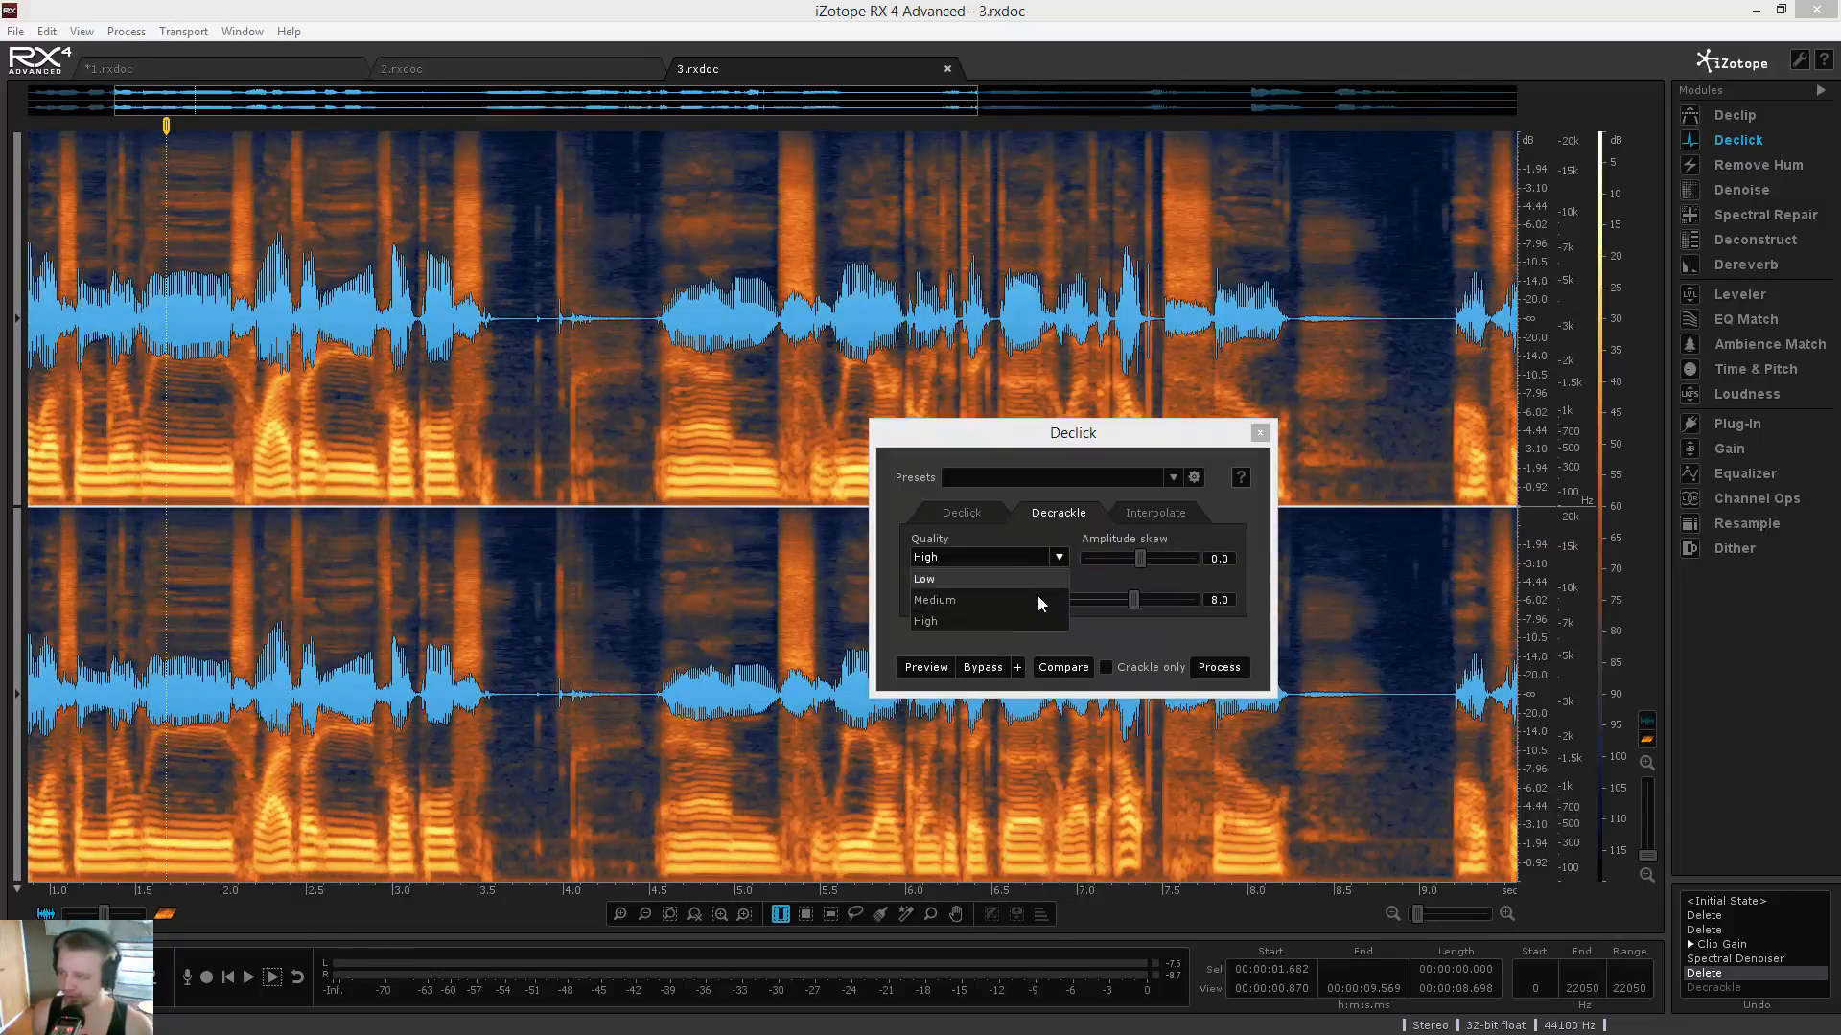
pyautogui.click(952, 621)
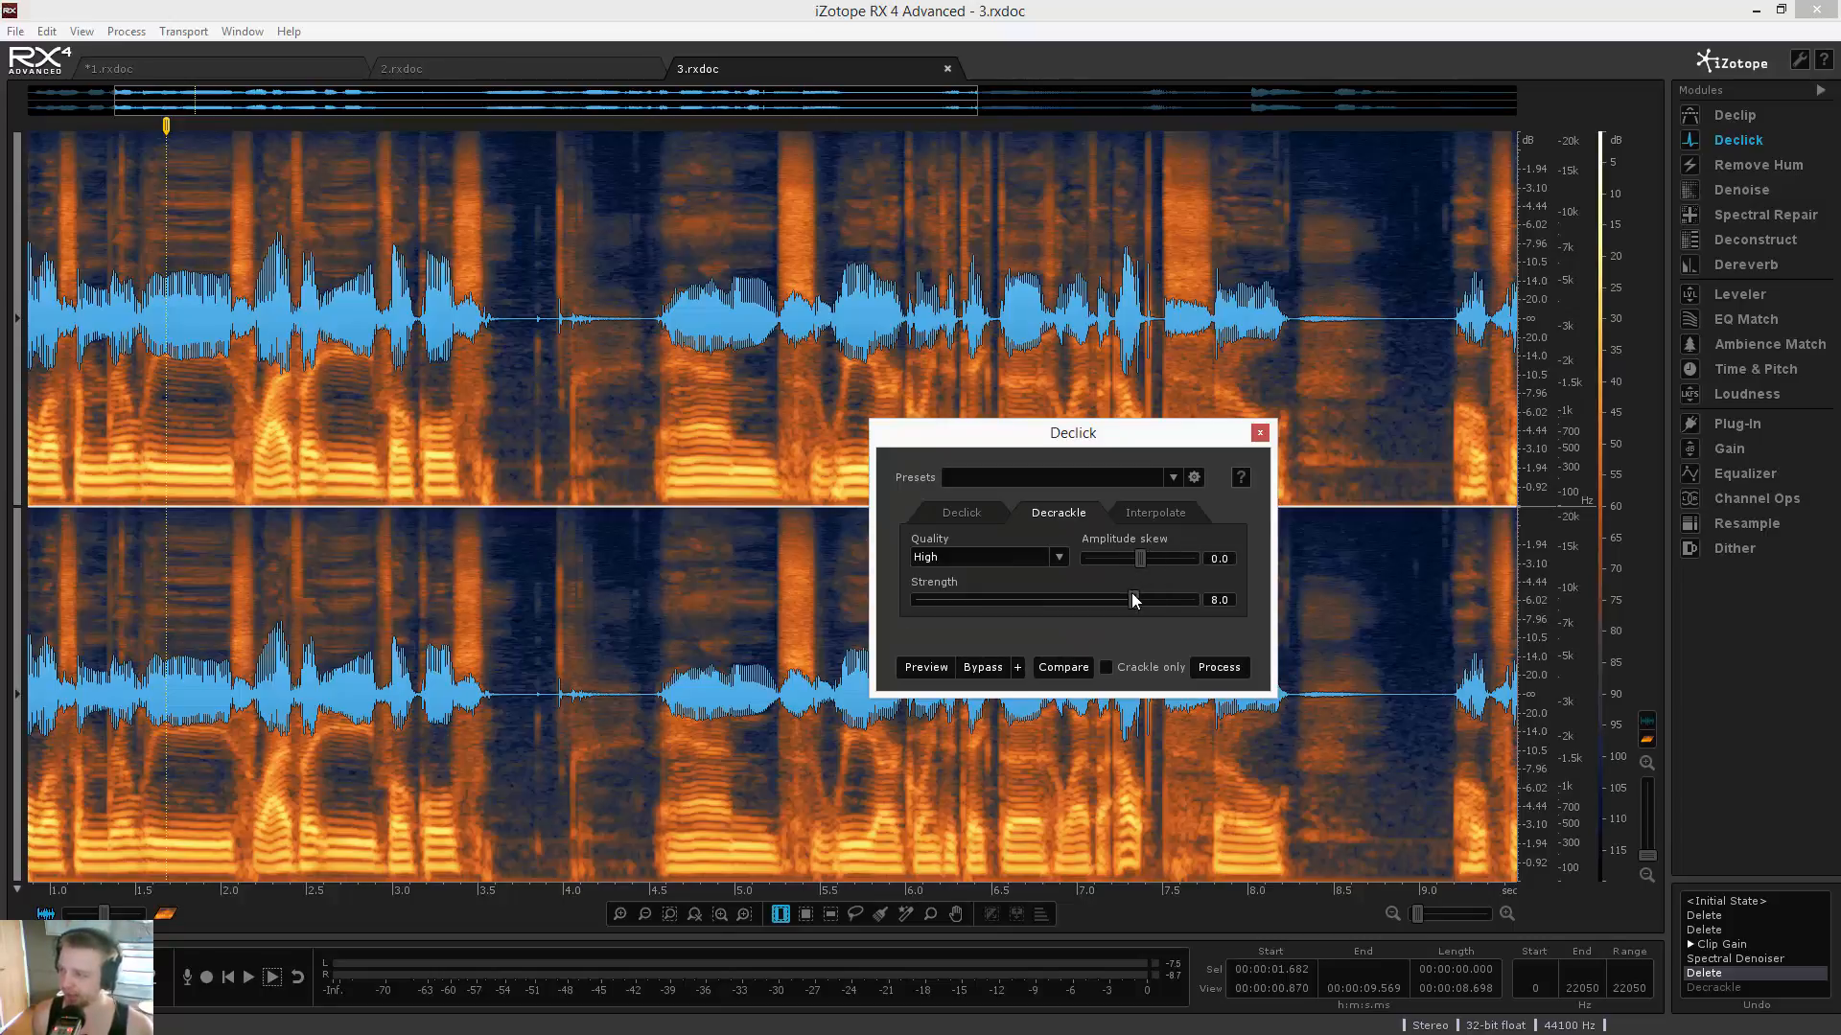
pyautogui.moveTo(1131, 592); pyautogui.dragTo(971, 608)
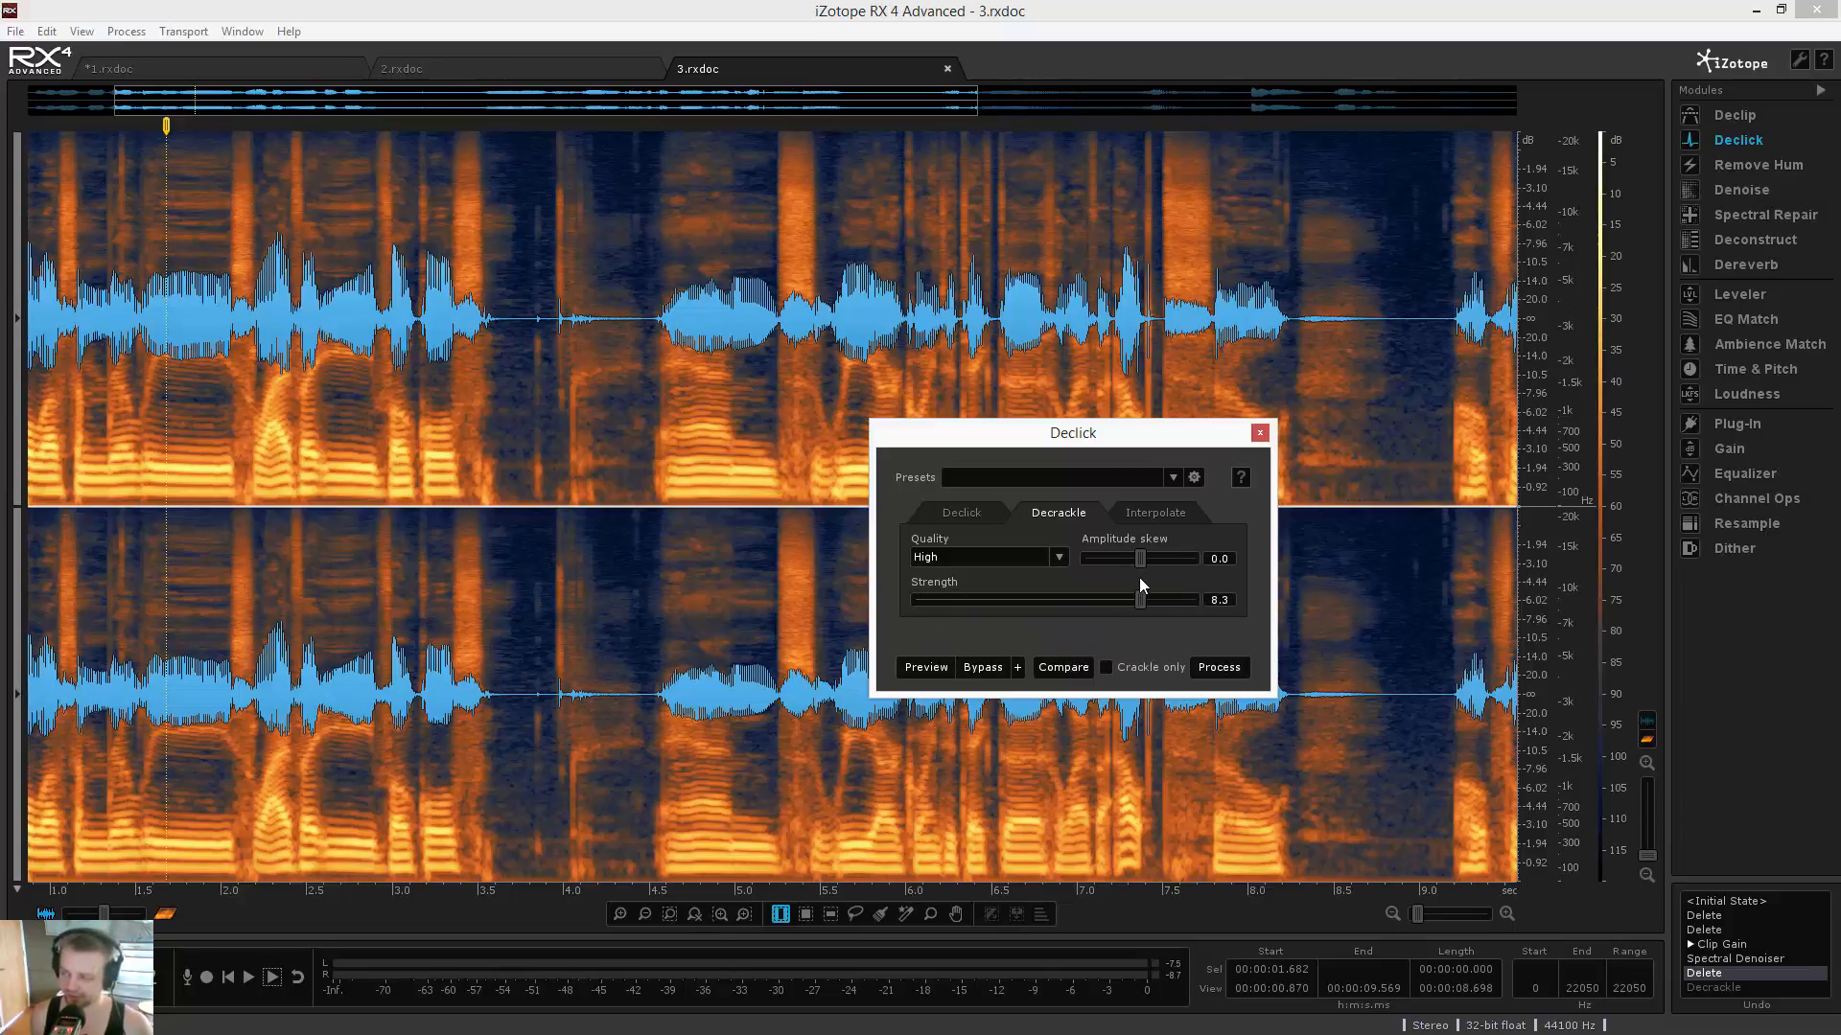
pyautogui.moveTo(1145, 587); pyautogui.dragTo(960, 614)
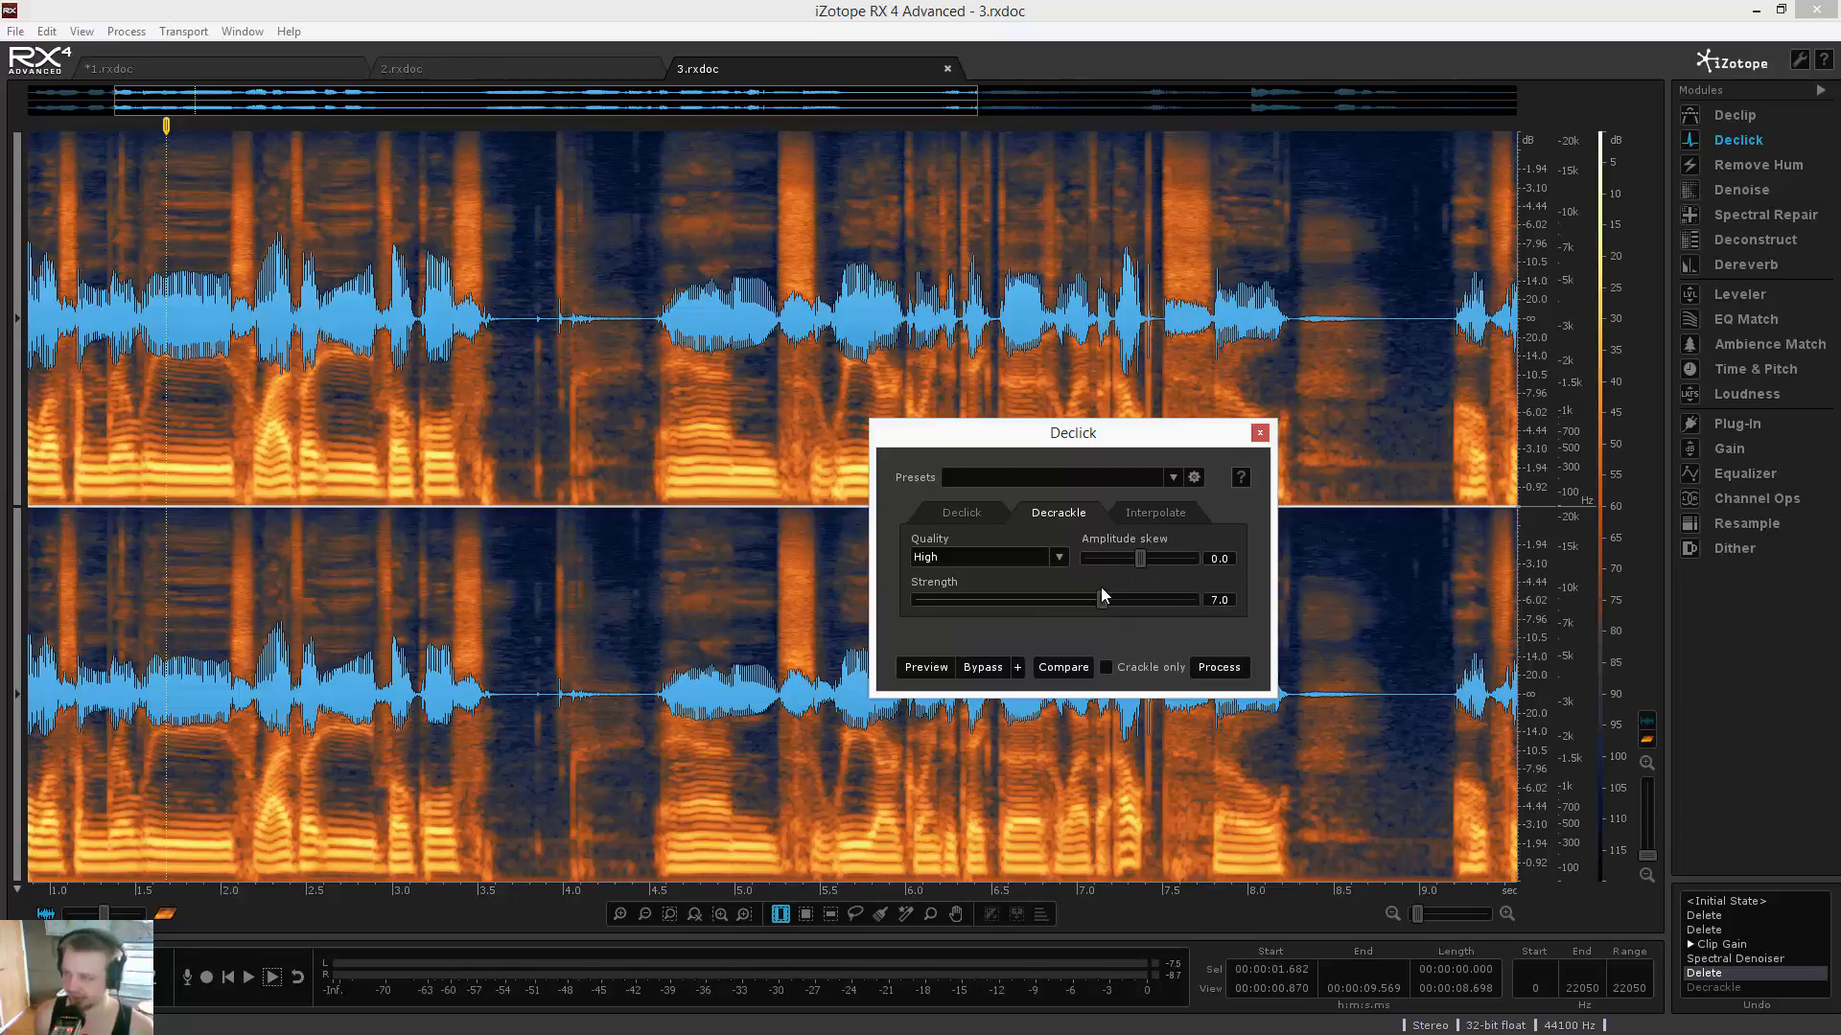
# Move the playhead to the recording's start, enable Crackle only and preview the crackle that Decrackle removes
pyautogui.click(352, 321)
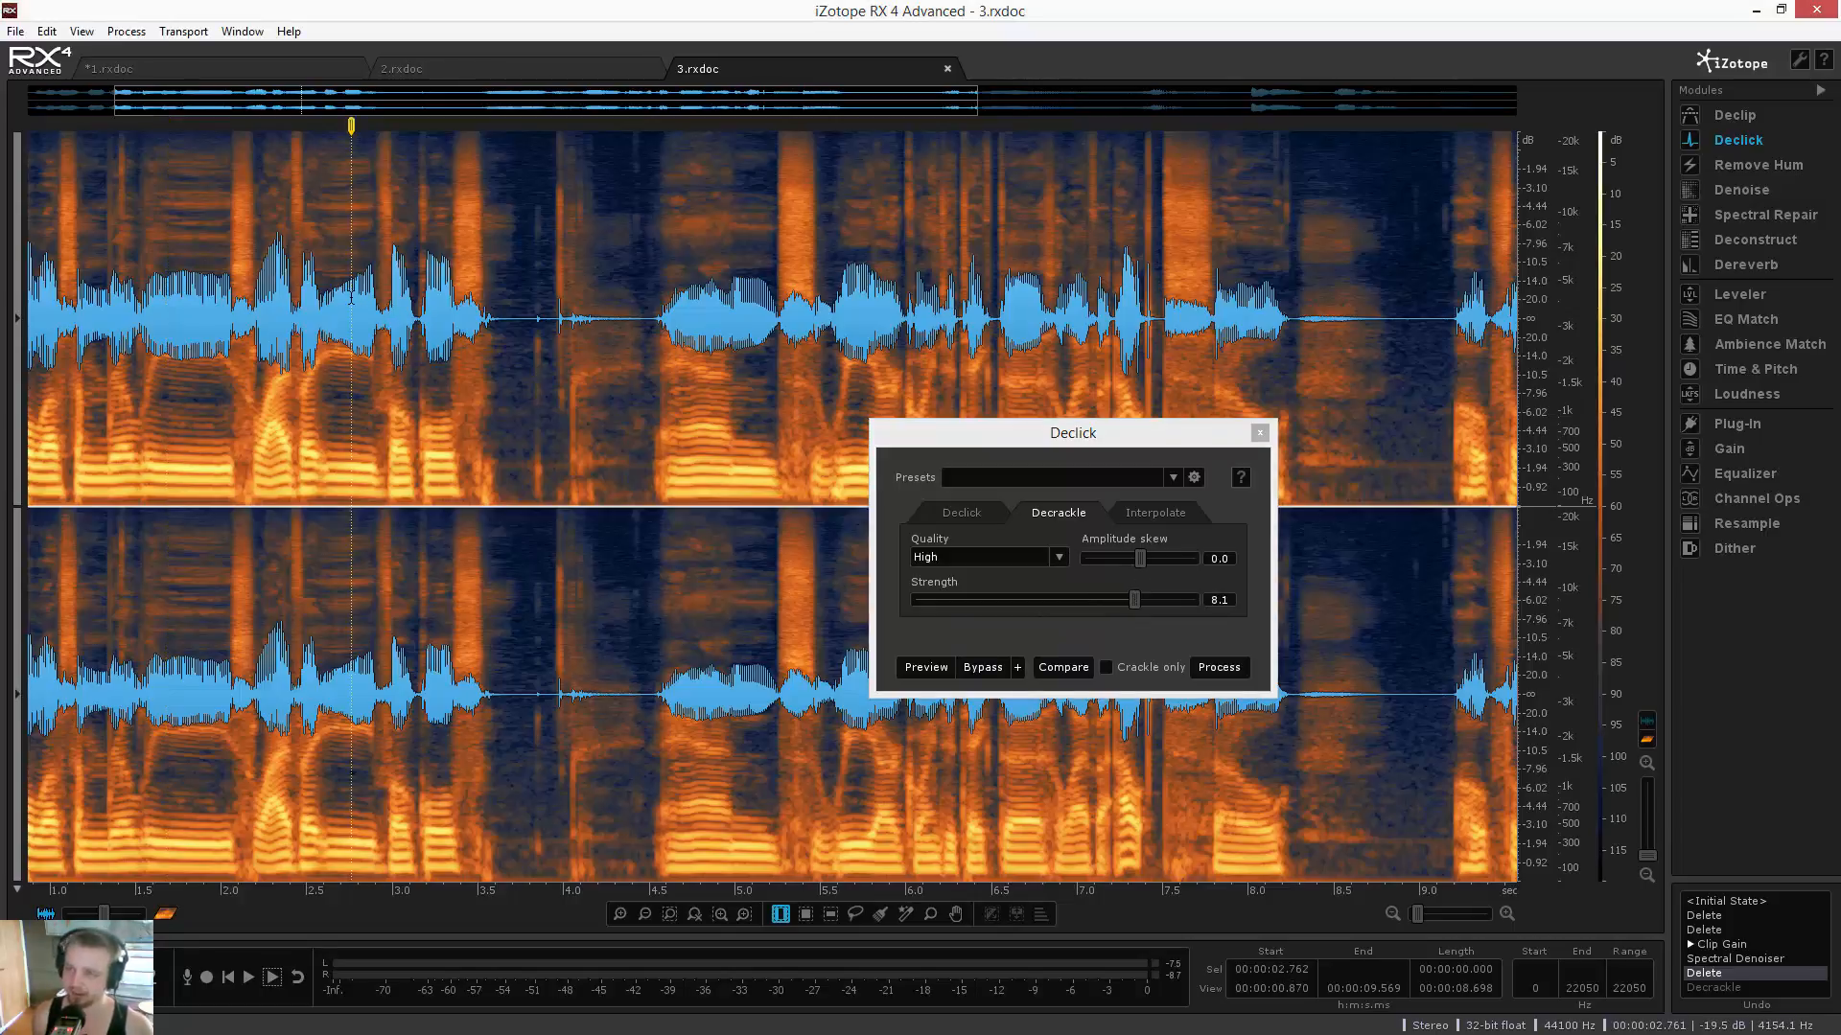
pyautogui.scroll(-3, 350, 321)
pyautogui.click(31, 310)
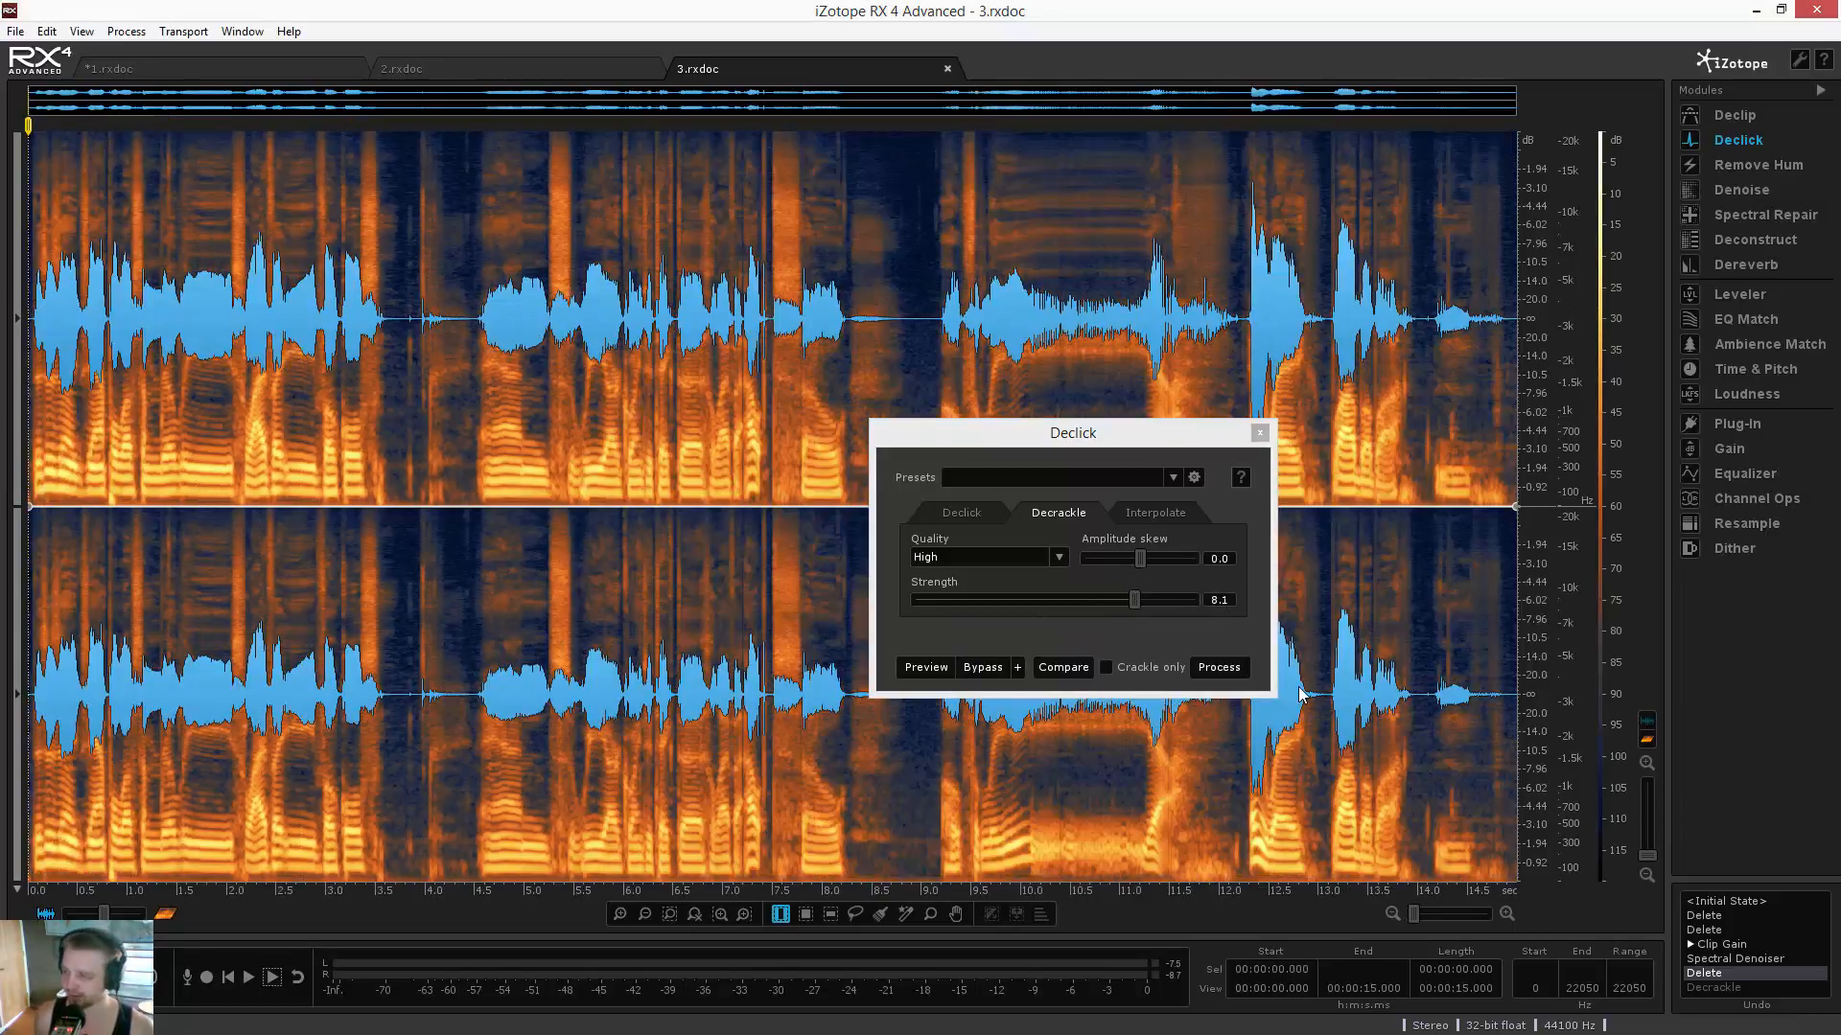
pyautogui.click(1106, 666)
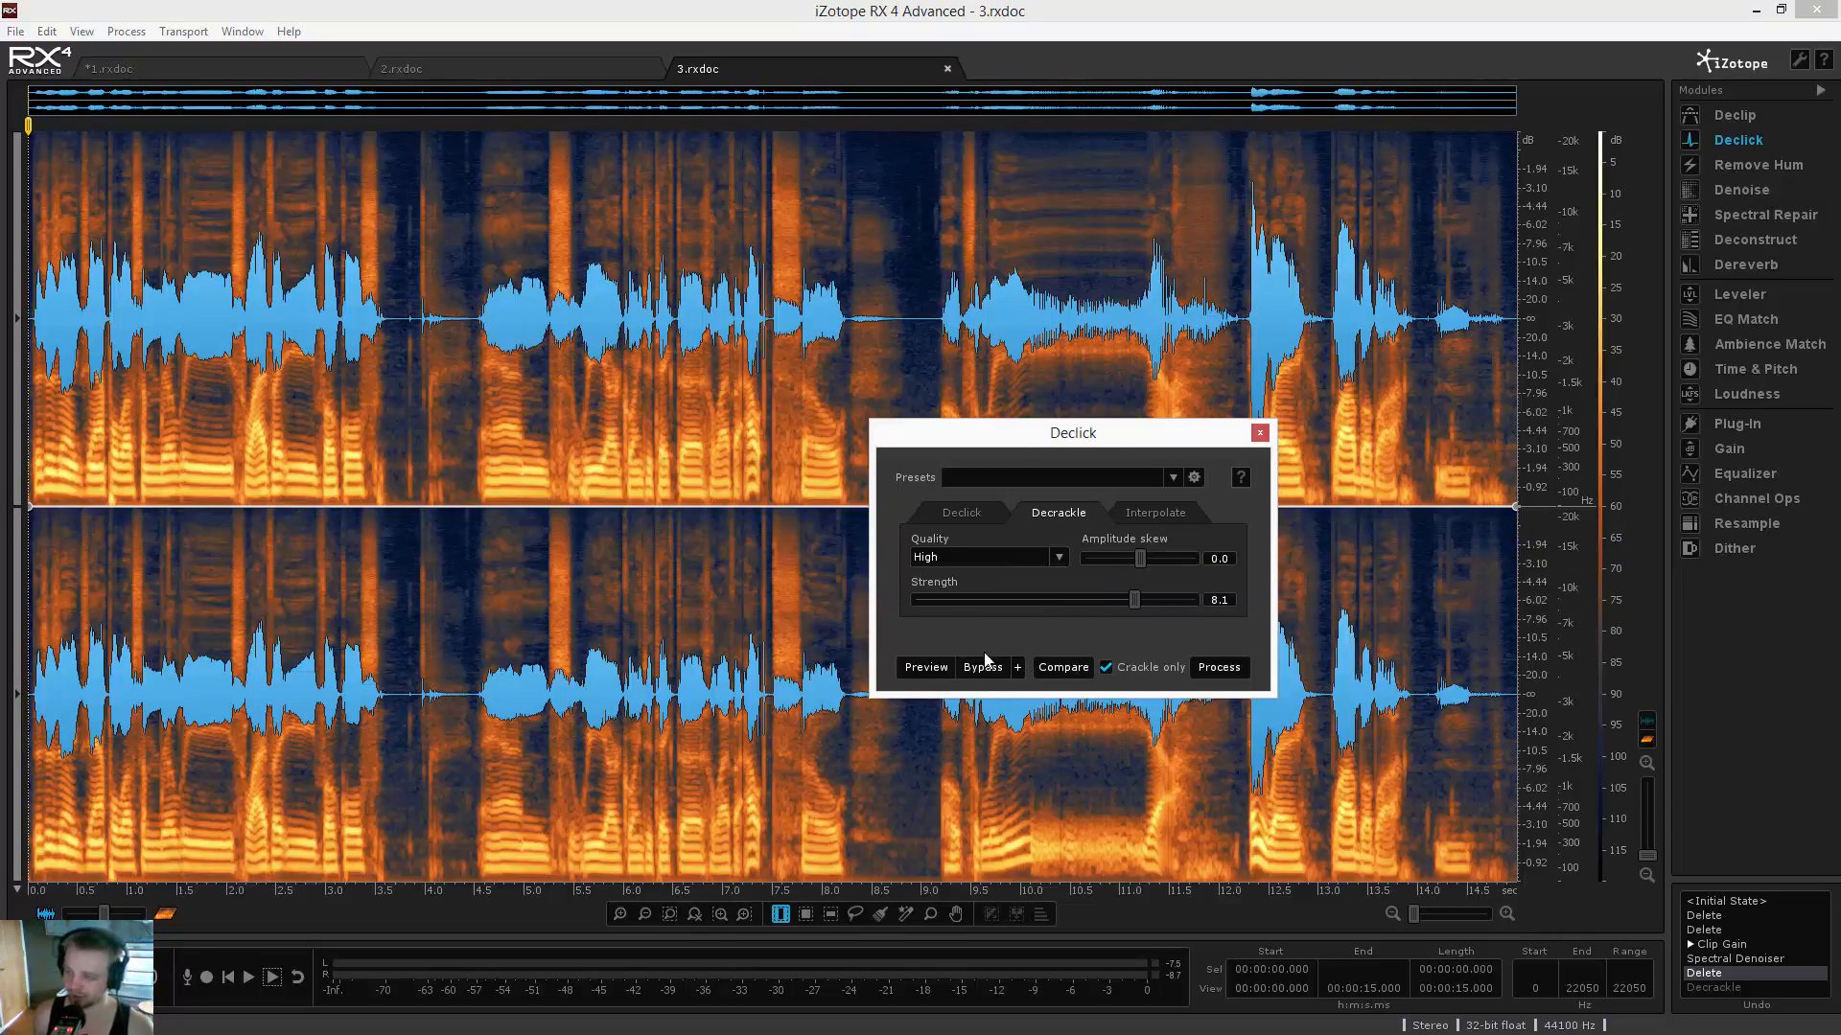
pyautogui.click(926, 670)
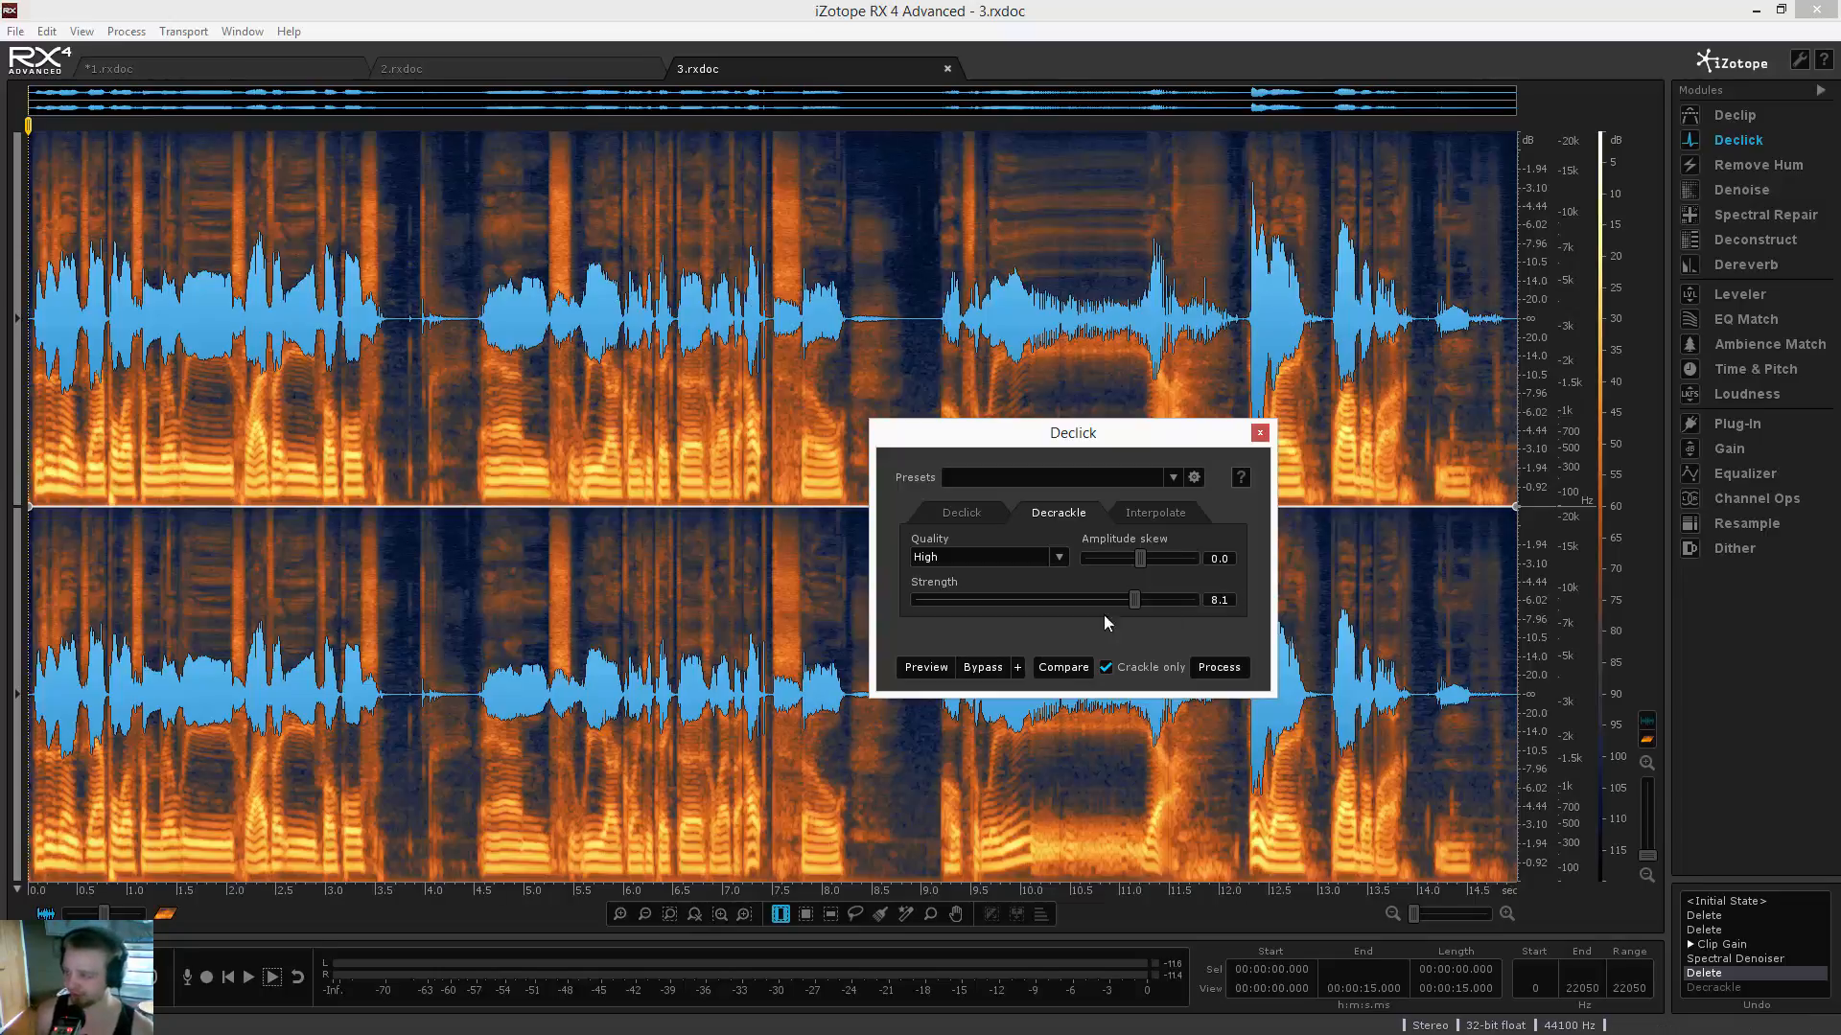
# Disable Crackle only, apply Decrackle to the whole recording and play the processed speech from about 1.0 s
pyautogui.click(1106, 667)
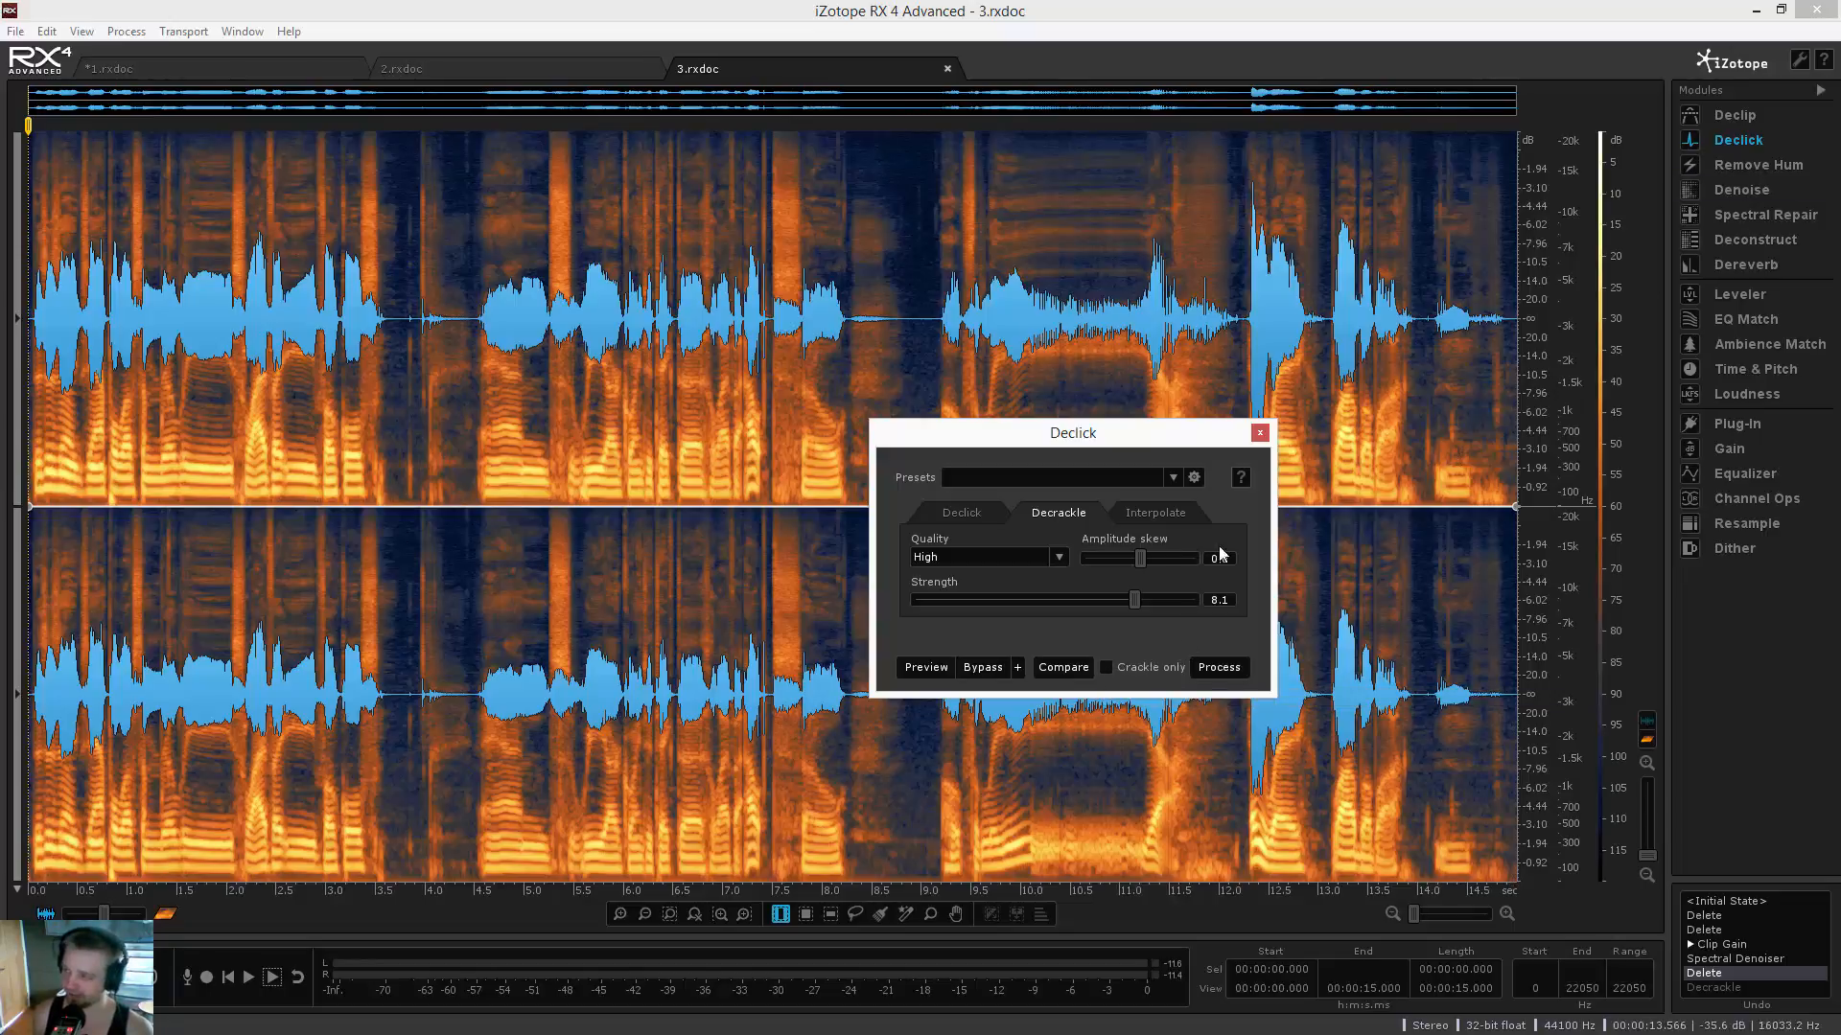
pyautogui.click(1218, 668)
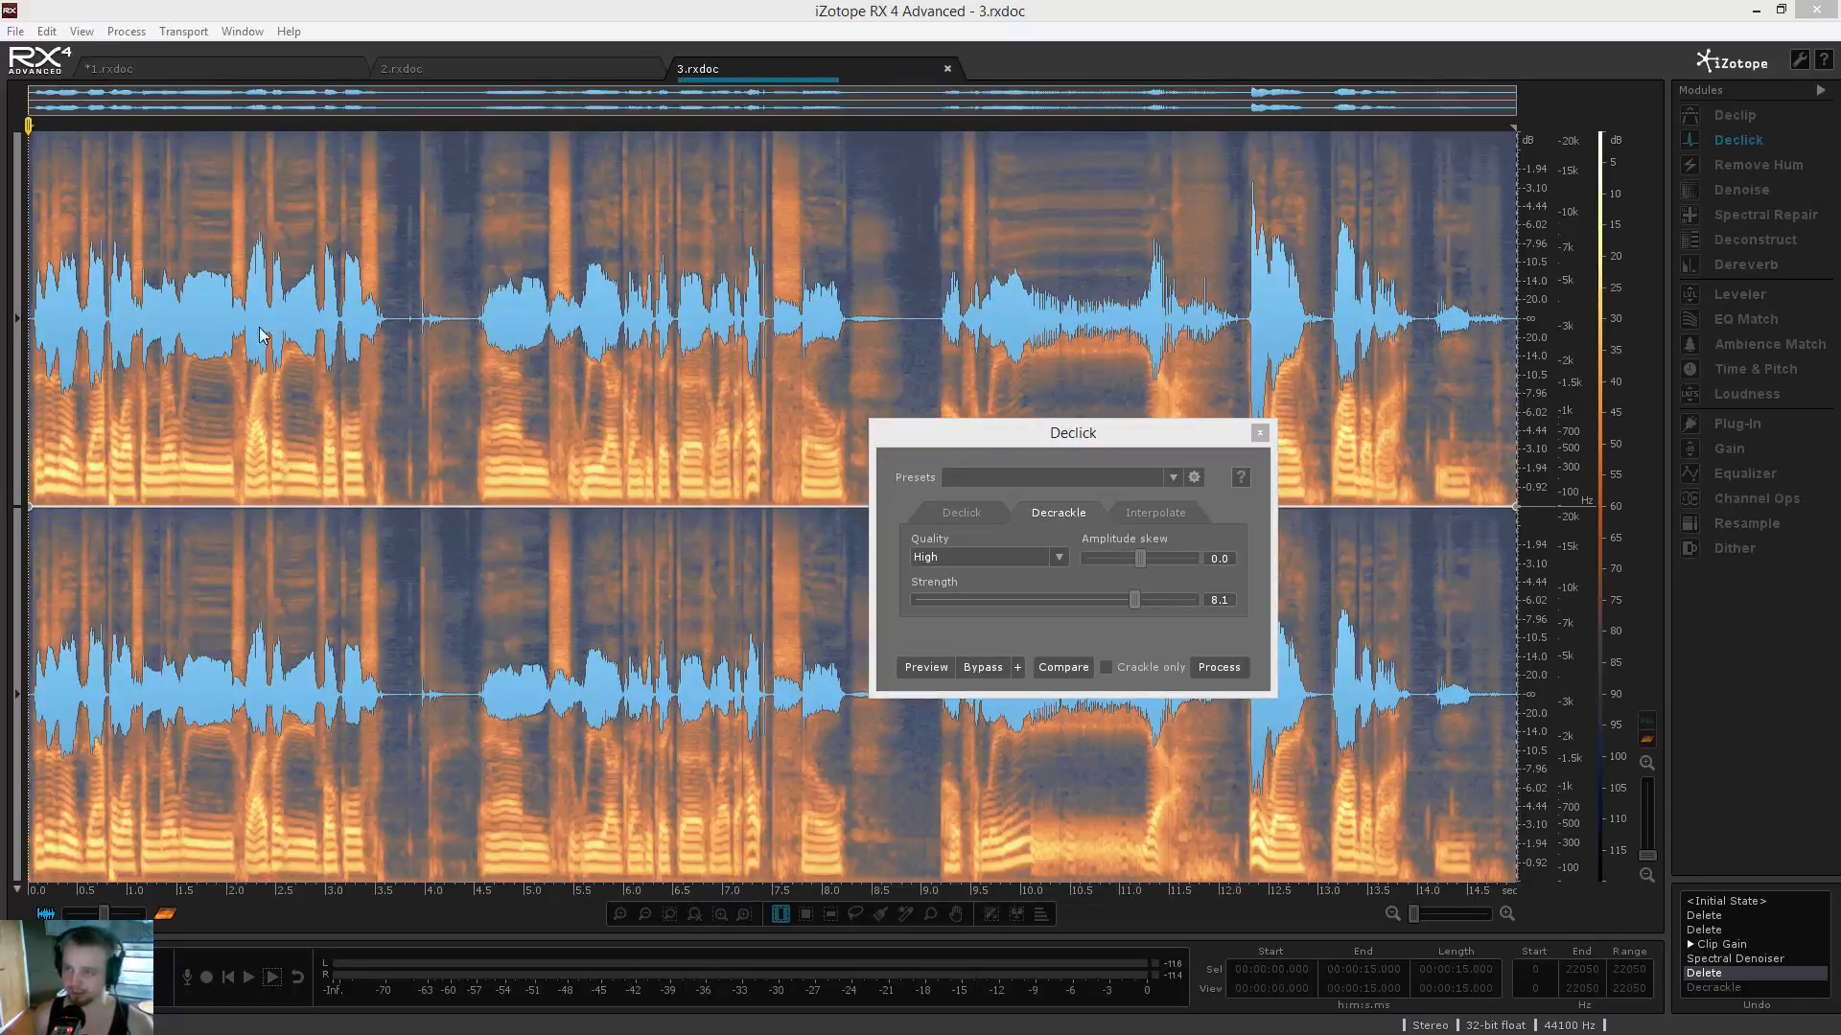
pyautogui.click(126, 261)
pyautogui.press('space')
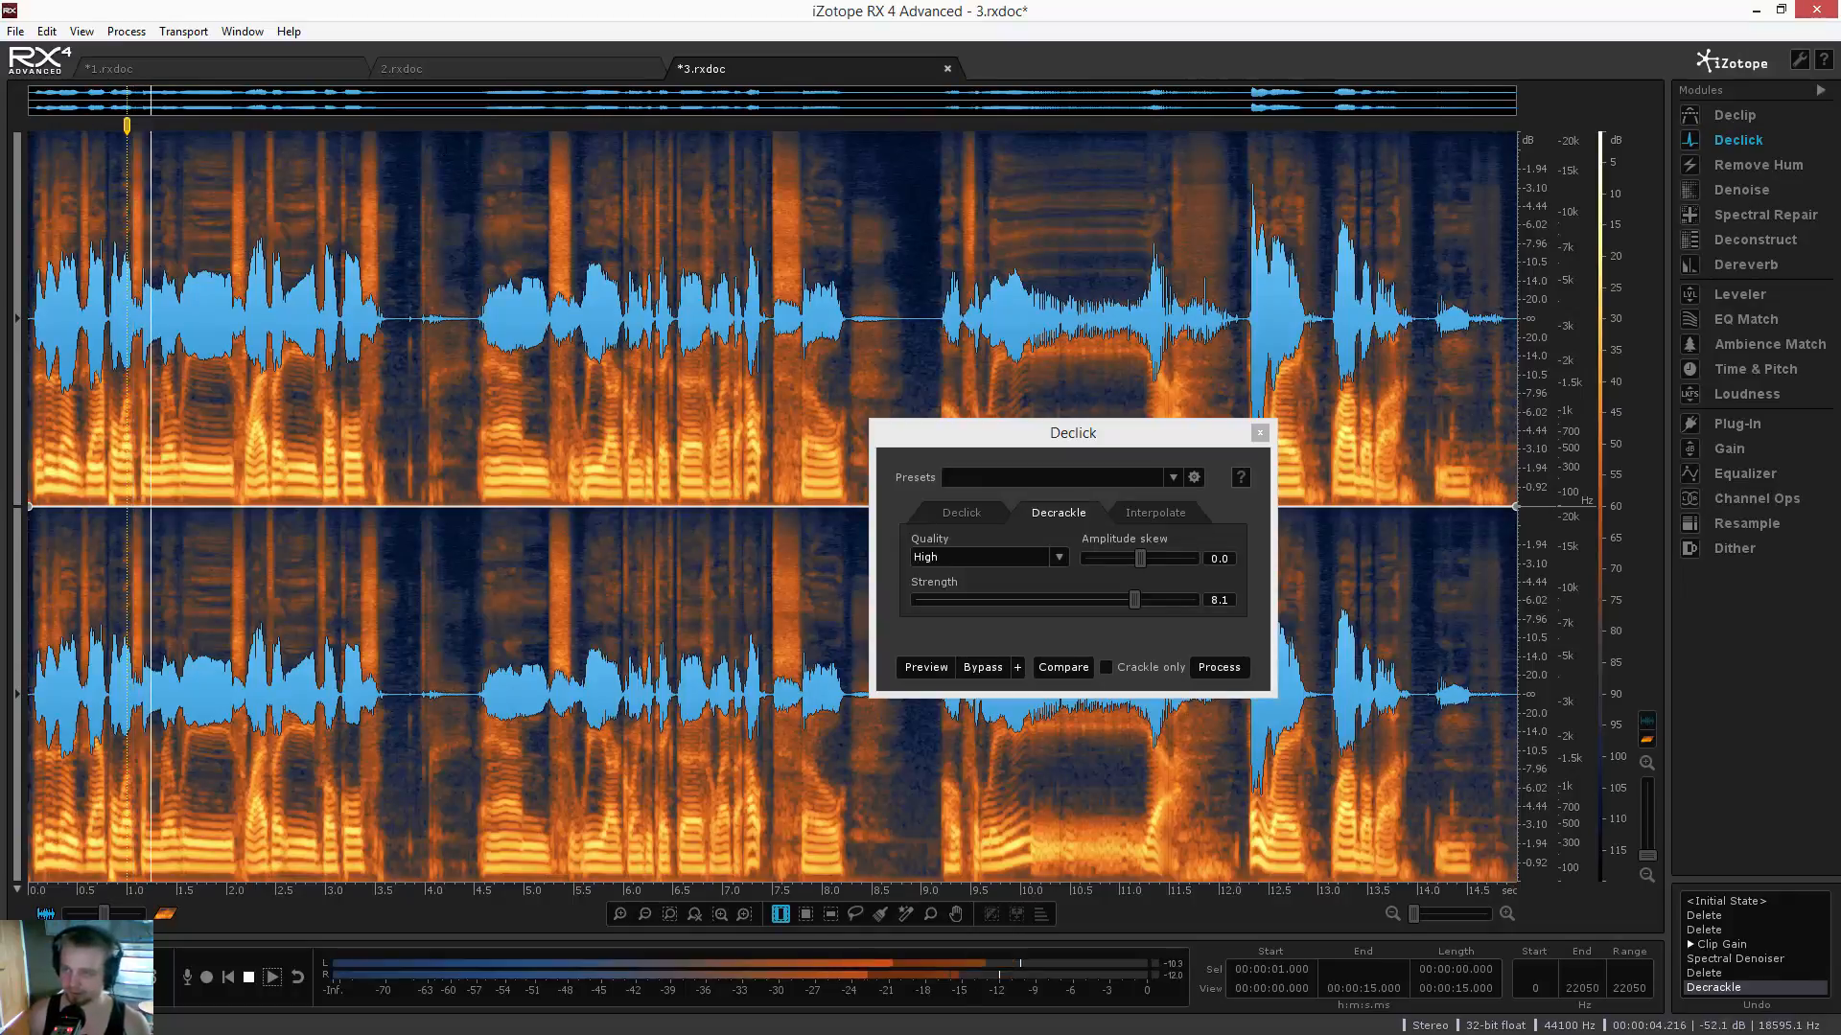
pyautogui.press('space')
# Undo Decrackle to play the original from about 1.1 s, and redo it to play the processed version for comparison
pyautogui.scroll(4, 143, 278)
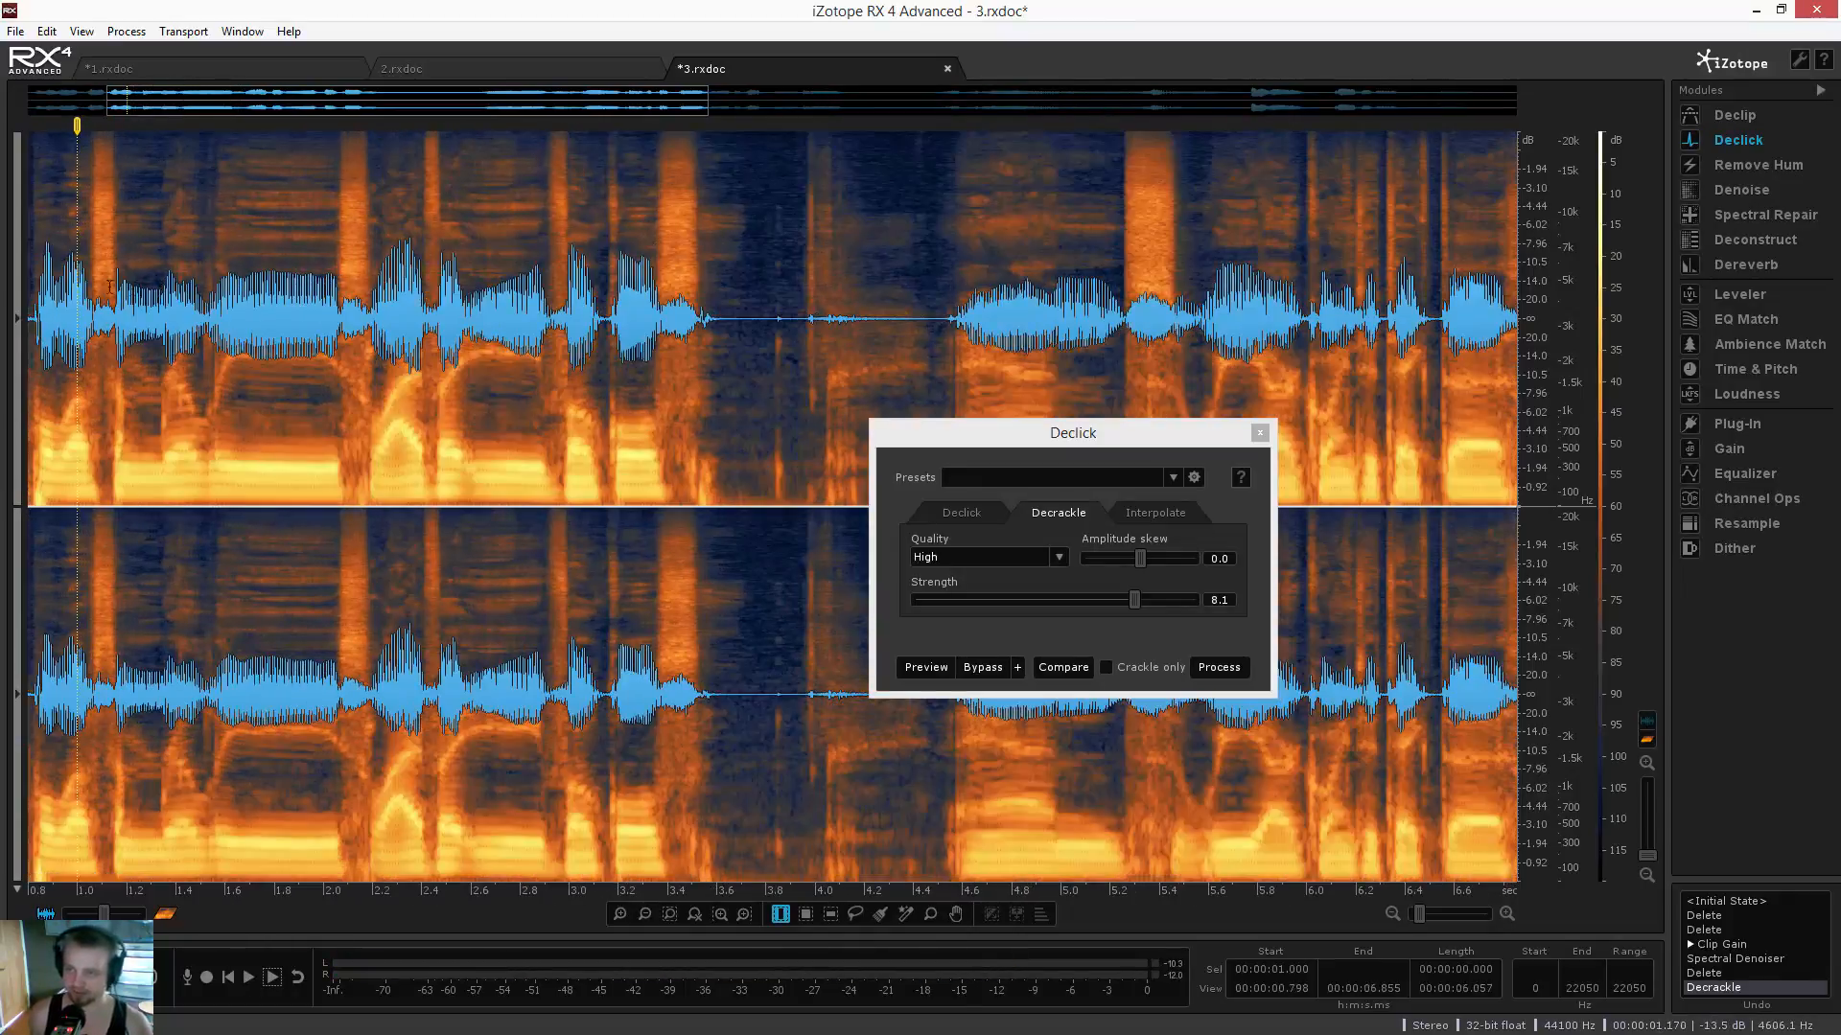
pyautogui.hotkey('ctrl', 'z')
pyautogui.click(110, 285)
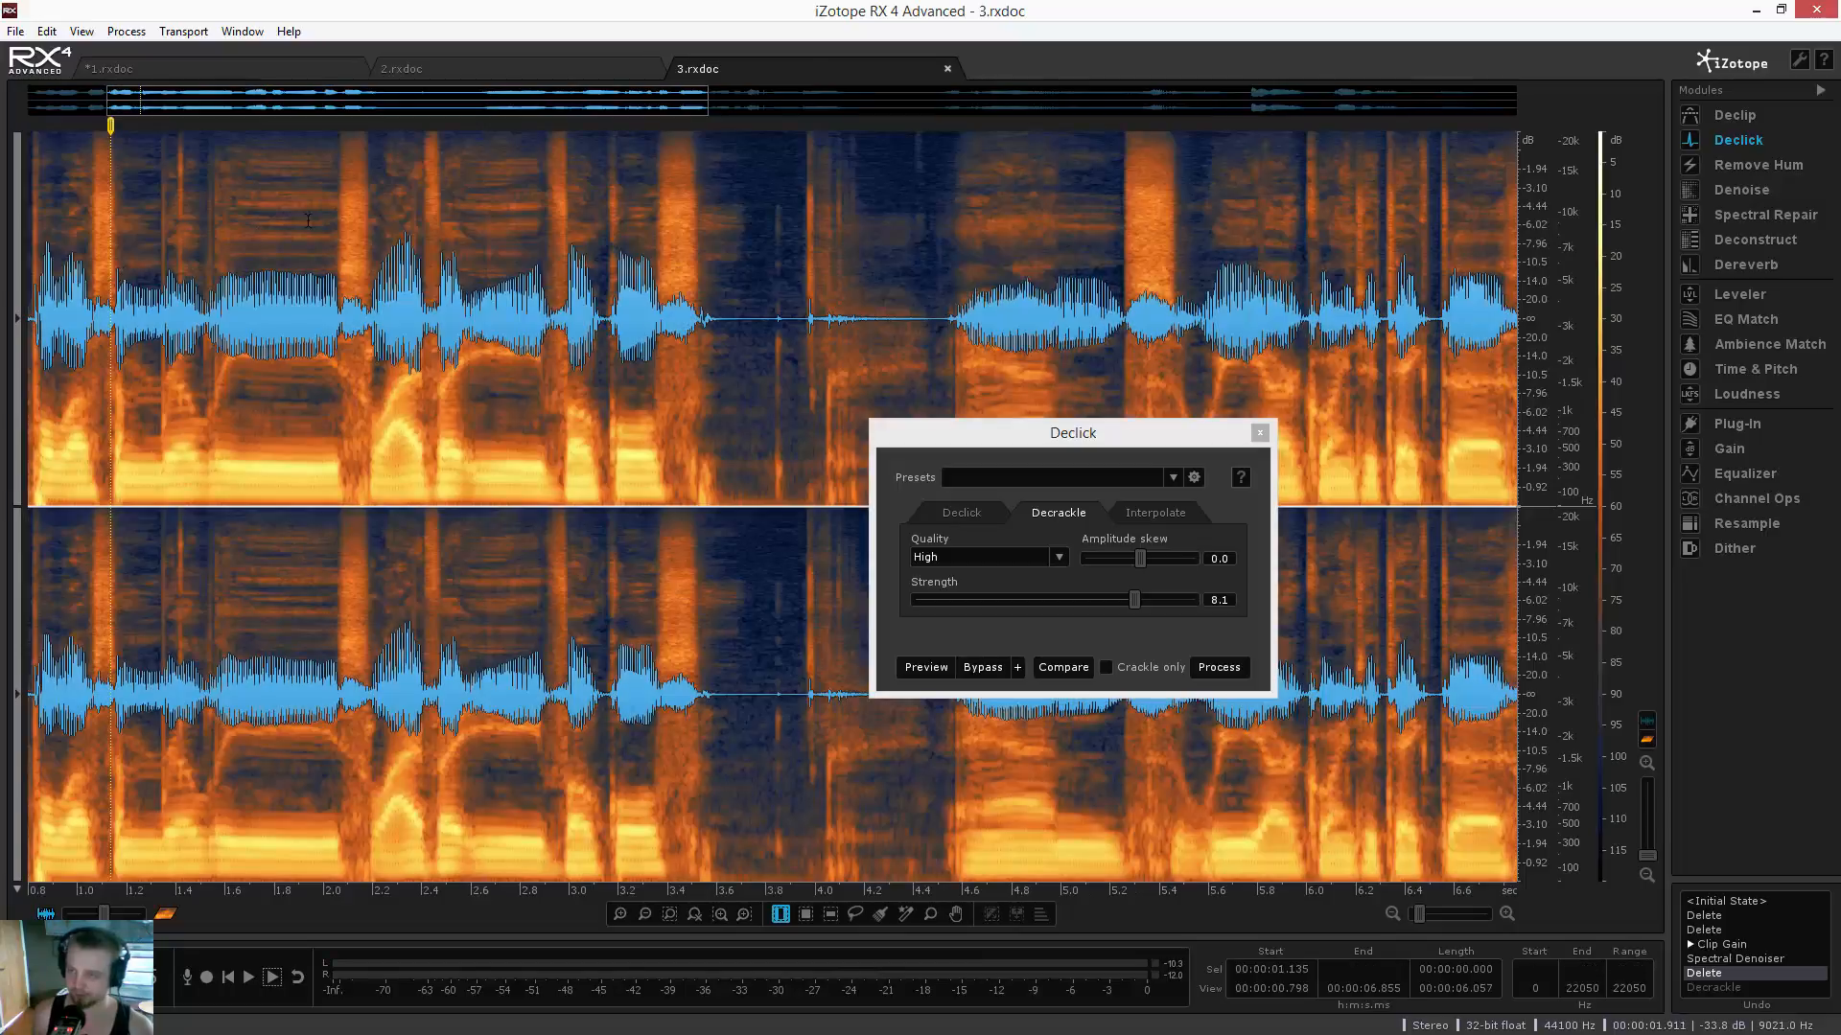
pyautogui.press('space')
pyautogui.hotkey('ctrl', 'y')
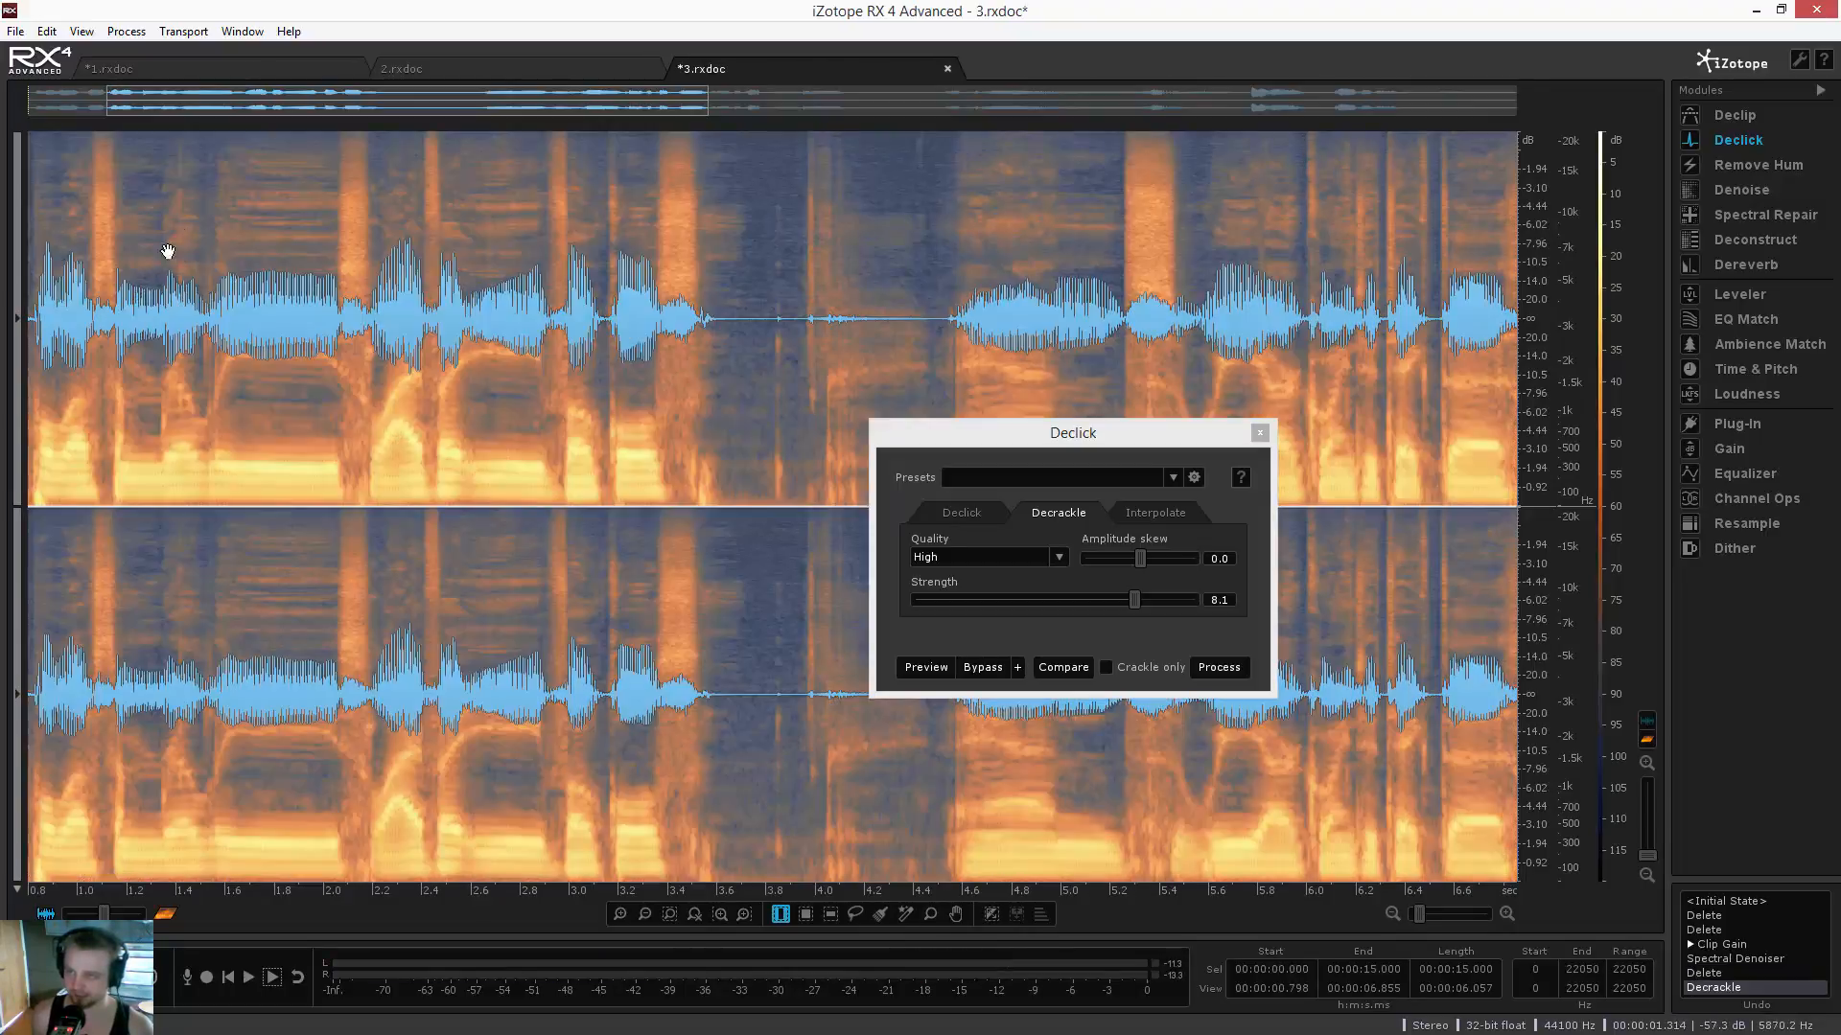
pyautogui.press('space')
pyautogui.press('space')
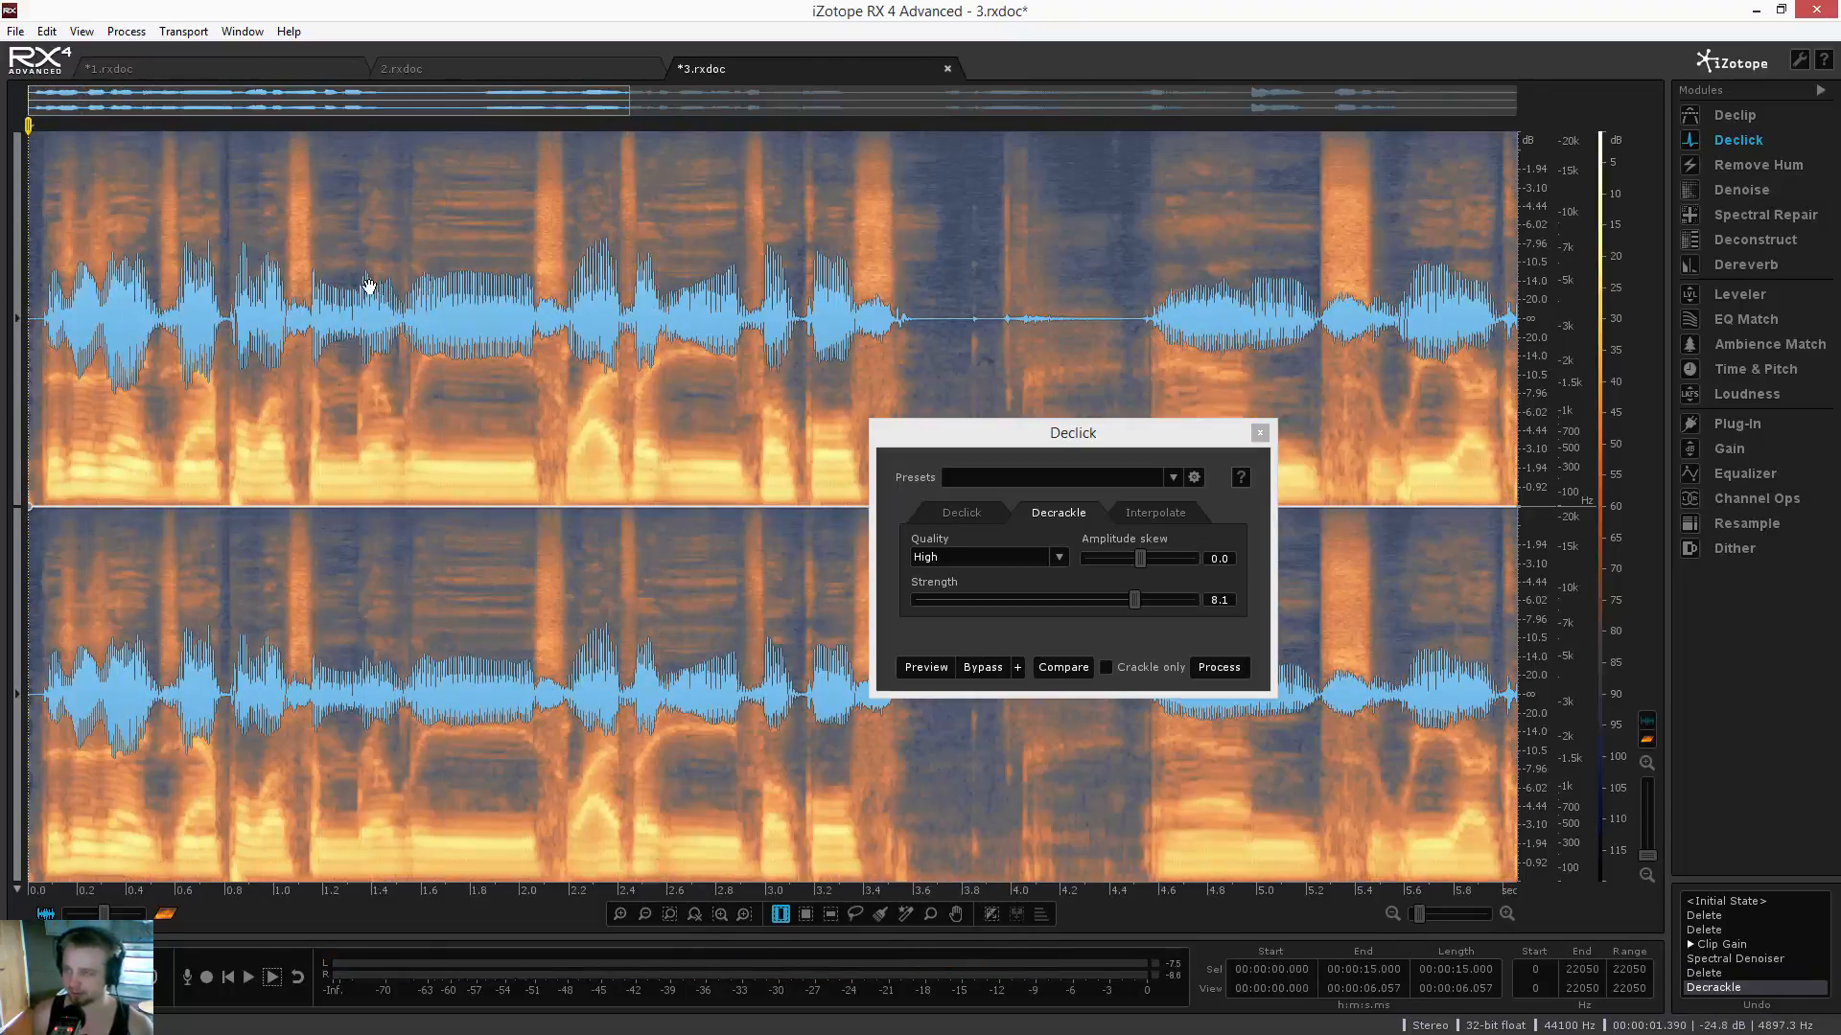
# Compare the speech from about 1.2 s once more by playing it with Decrackle undone and then redone
pyautogui.click(345, 290)
pyautogui.hotkey('ctrl', 'z')
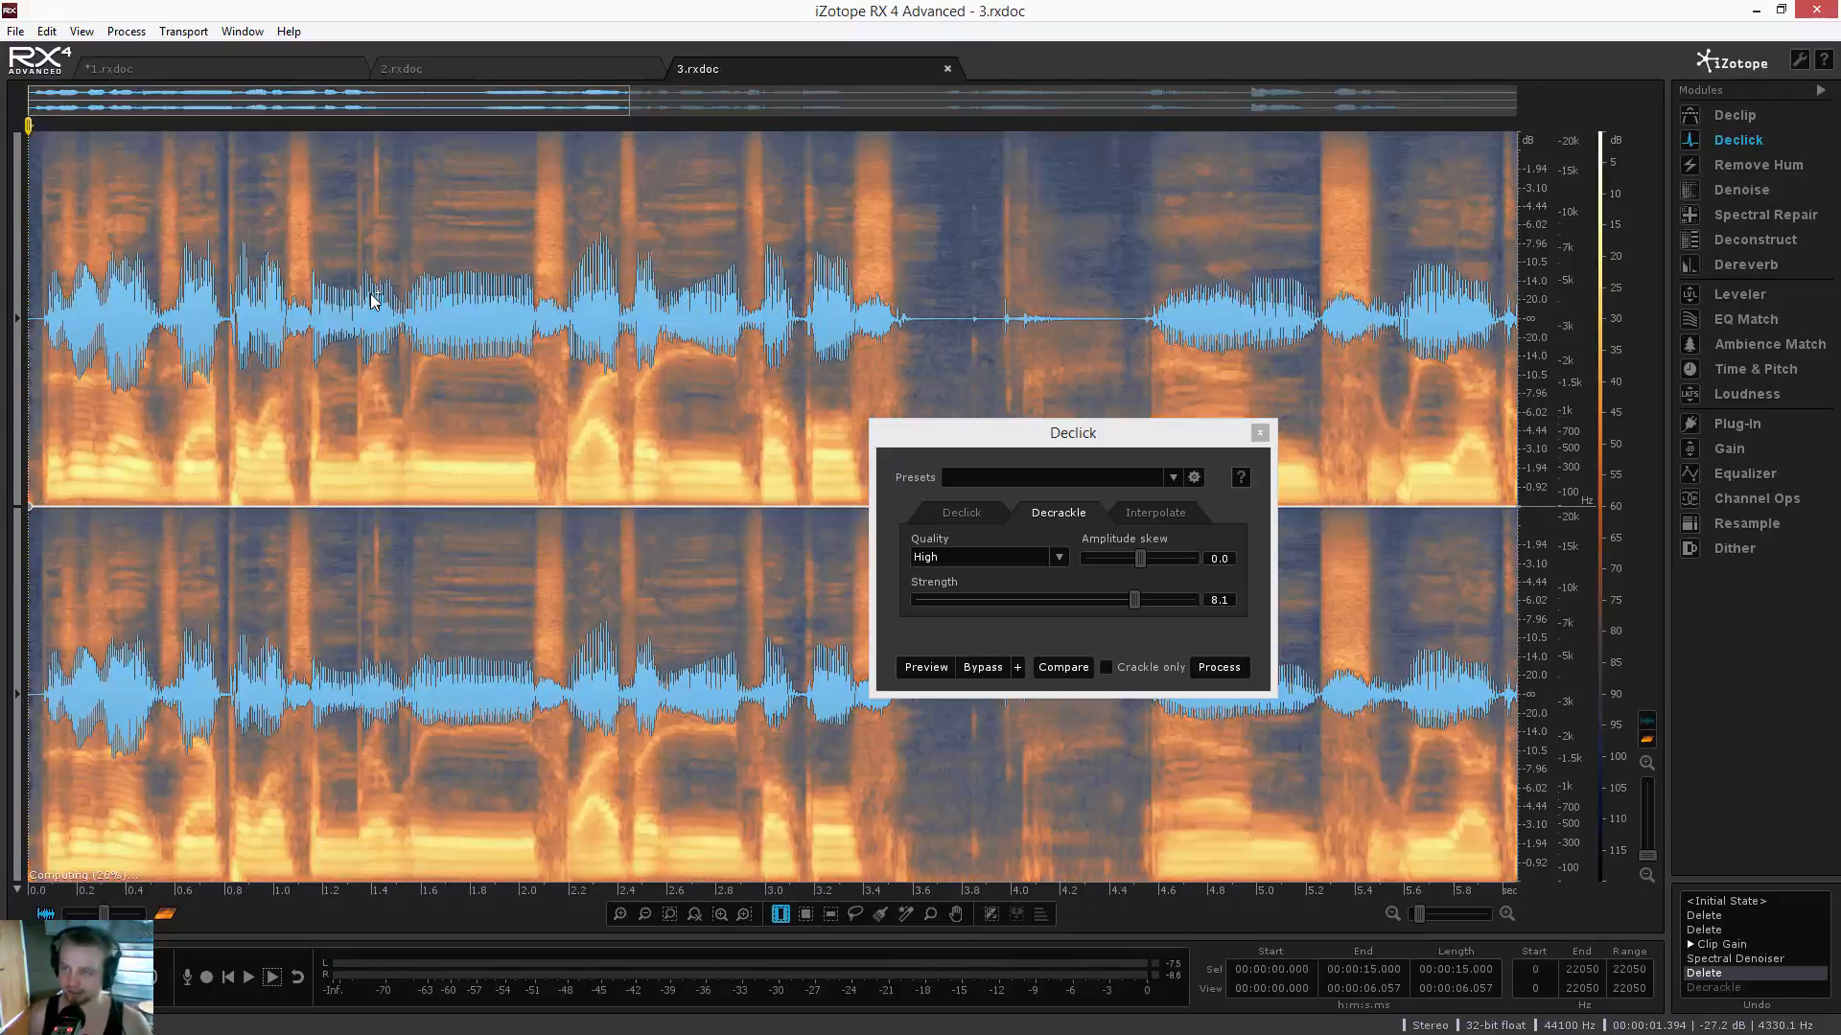
pyautogui.click(328, 289)
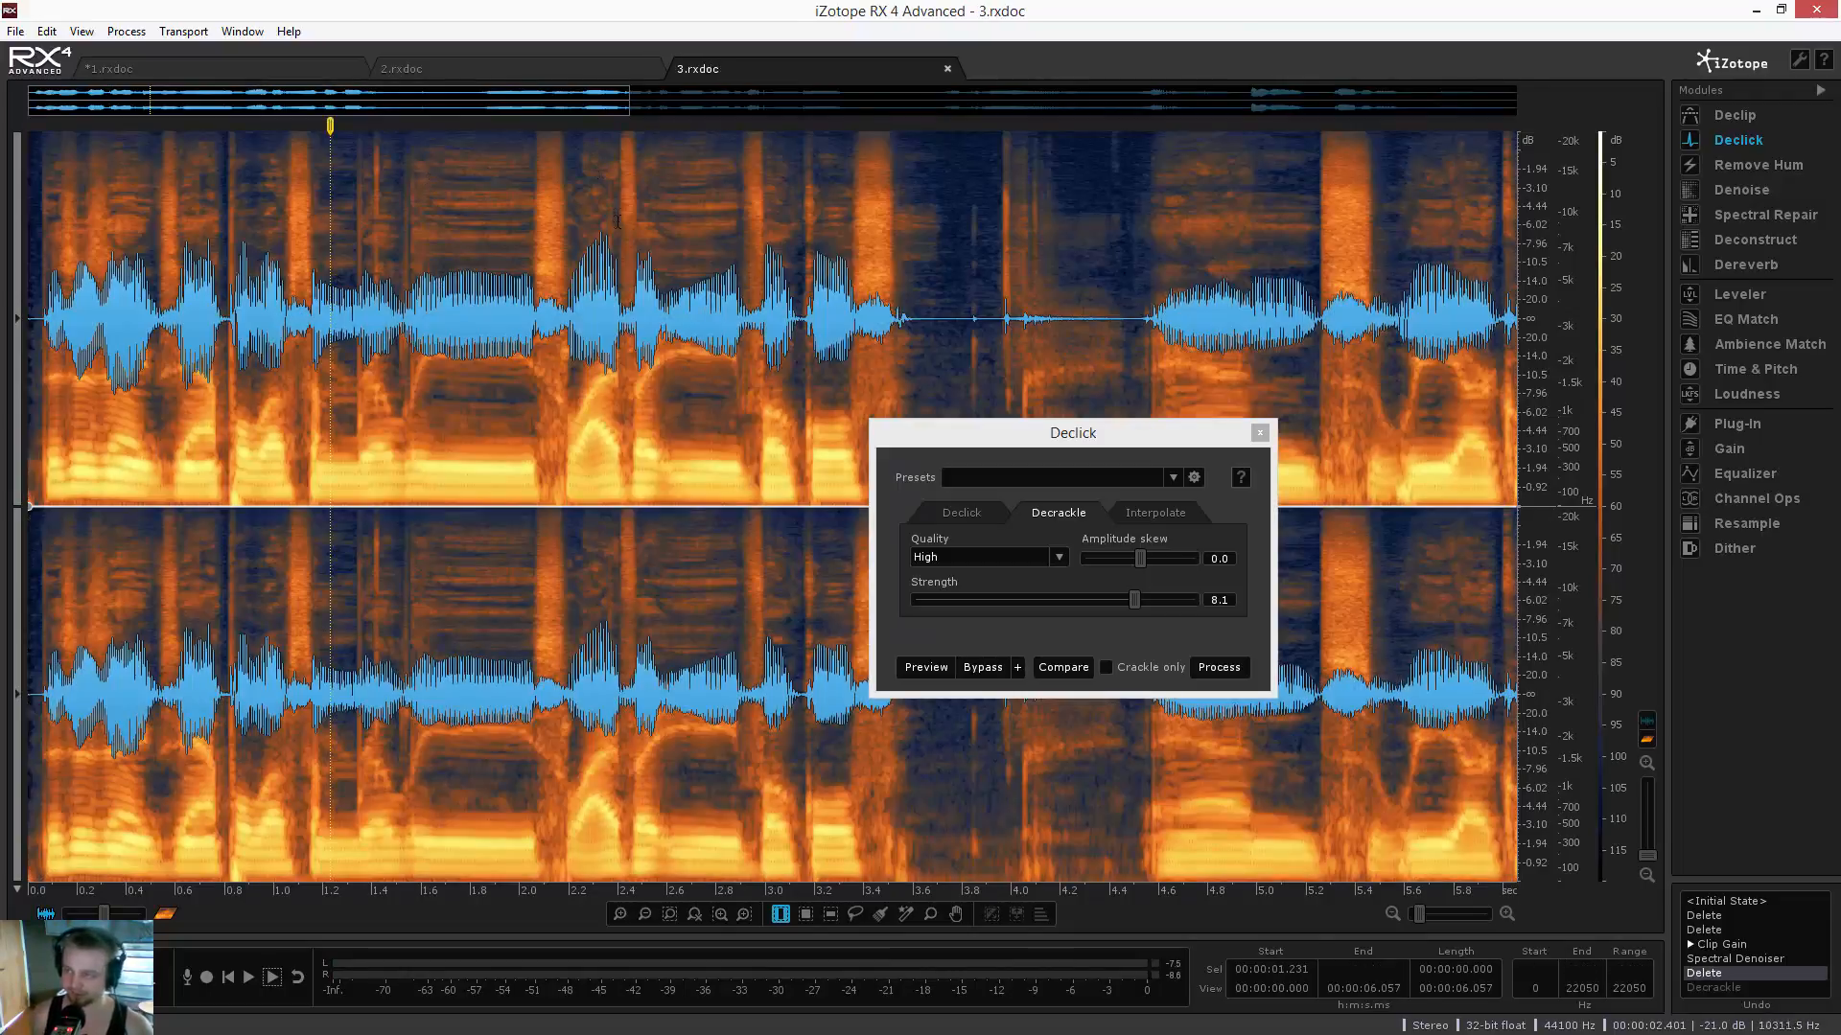
pyautogui.press('space')
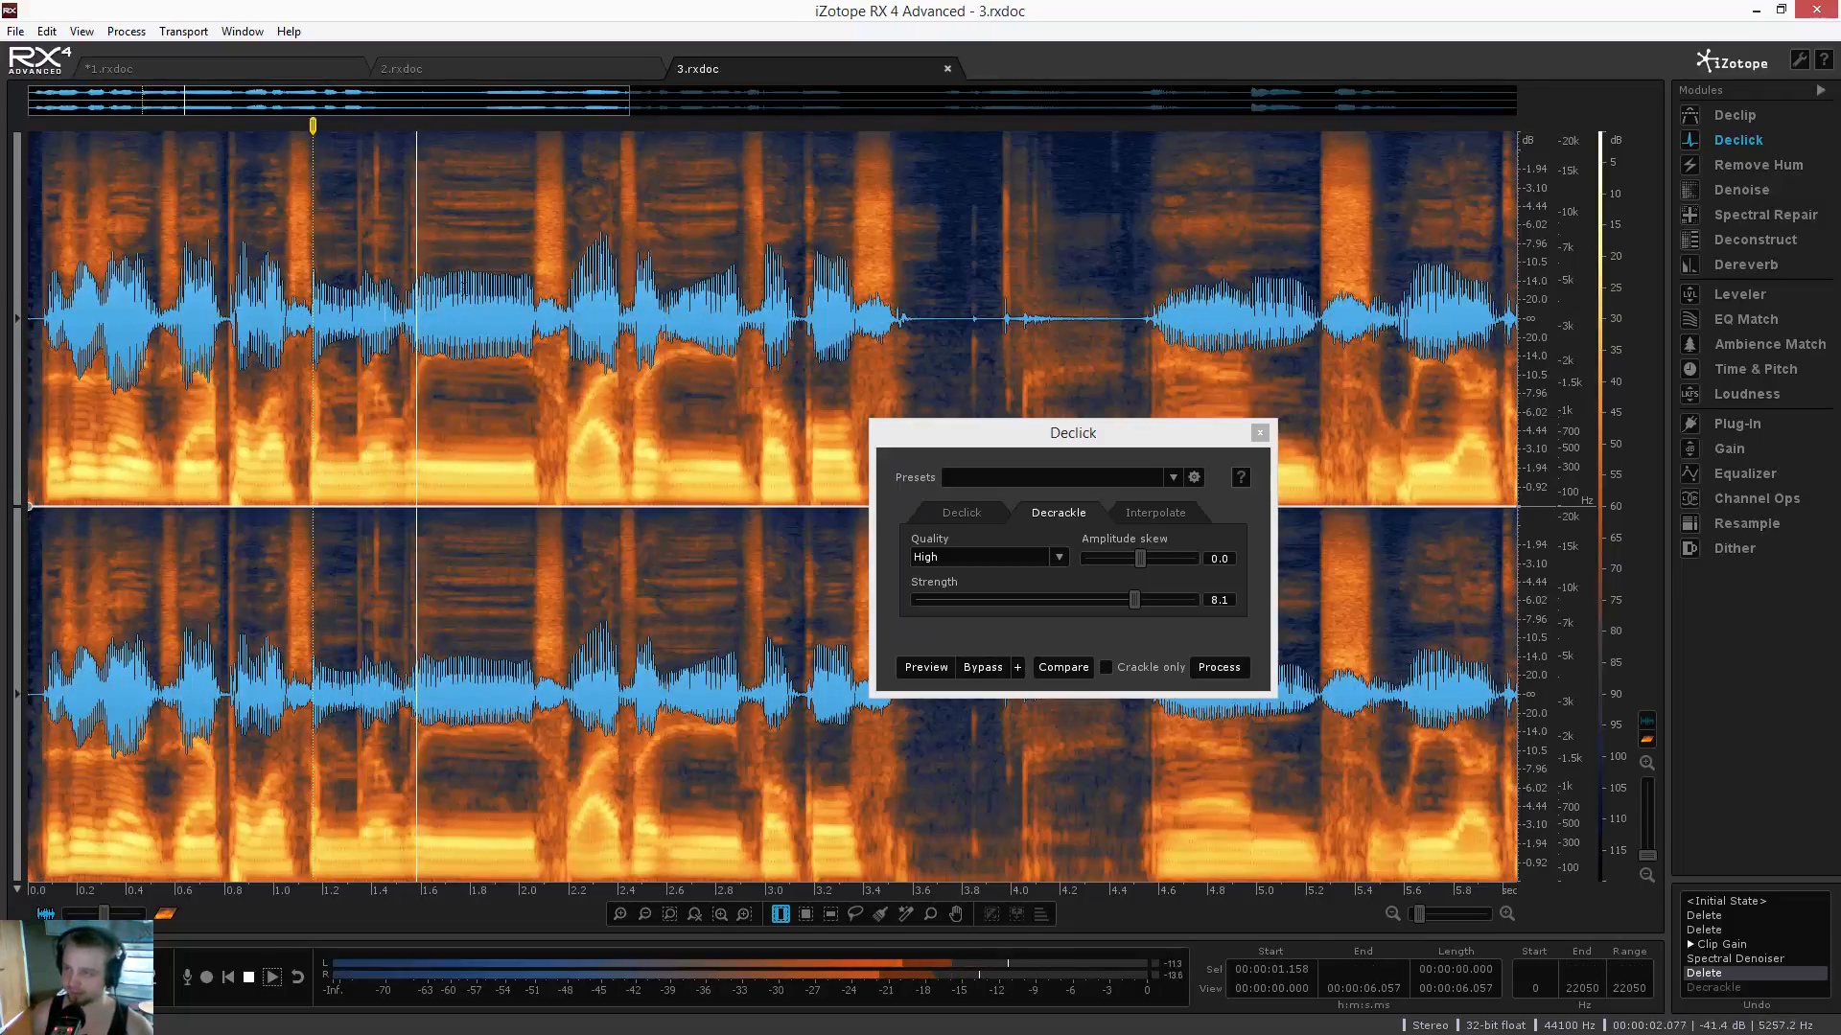
pyautogui.hotkey('ctrl', 'shift', 'z')
pyautogui.click(338, 301)
pyautogui.press('space')
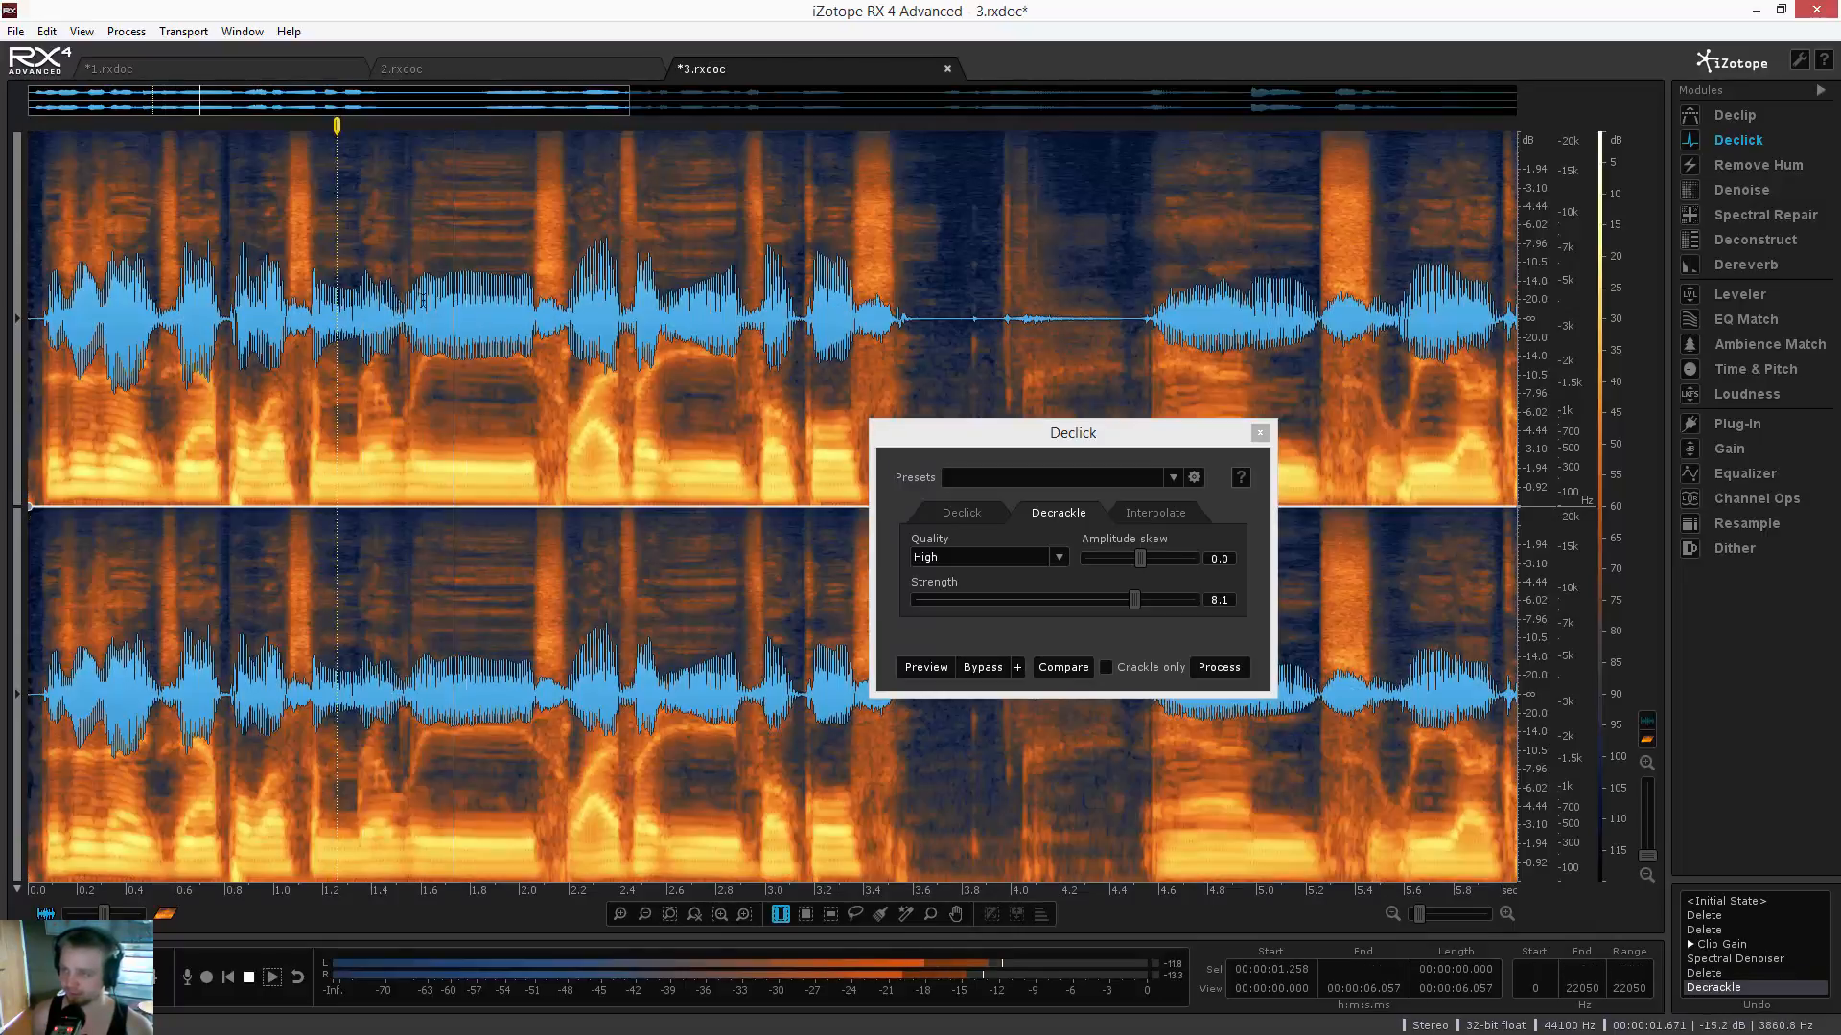
pyautogui.press('space')
pyautogui.scroll(-3, 560, 356)
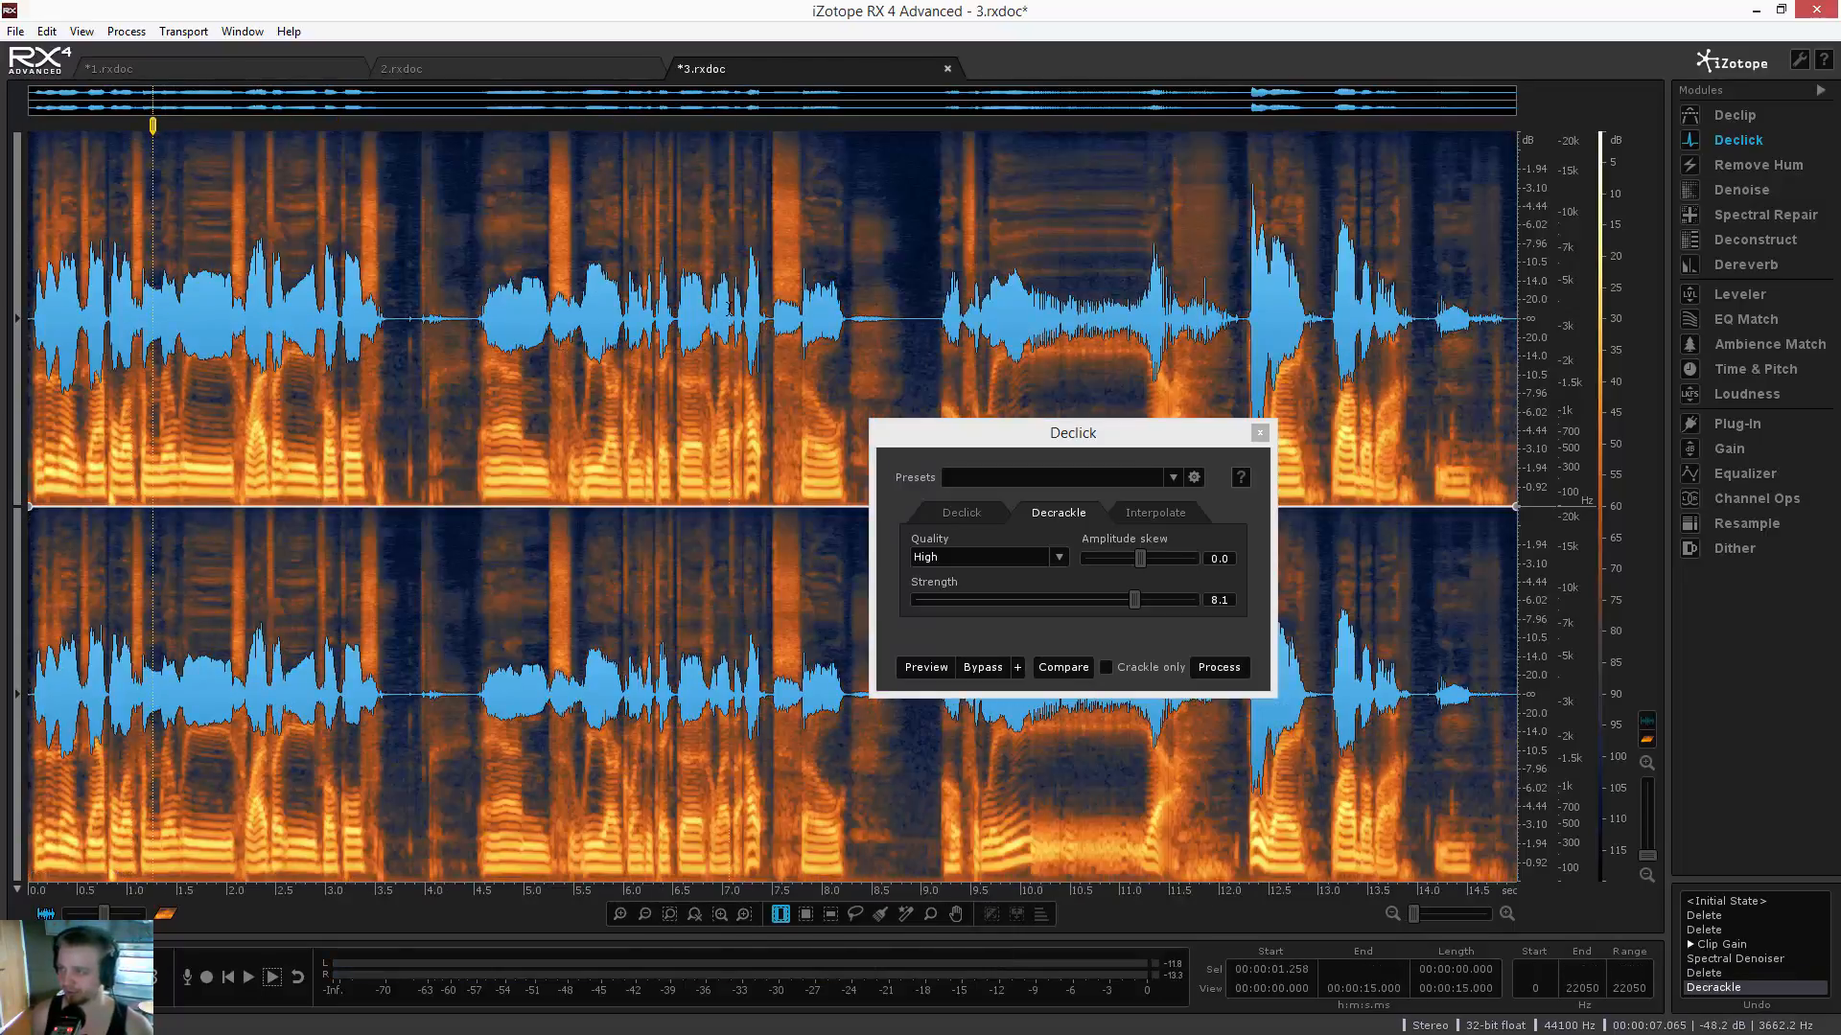
# Undo Decrackle and play the original speech from about 7.1 s
pyautogui.scroll(4, 731, 316)
pyautogui.hotkey('ctrl', 'z')
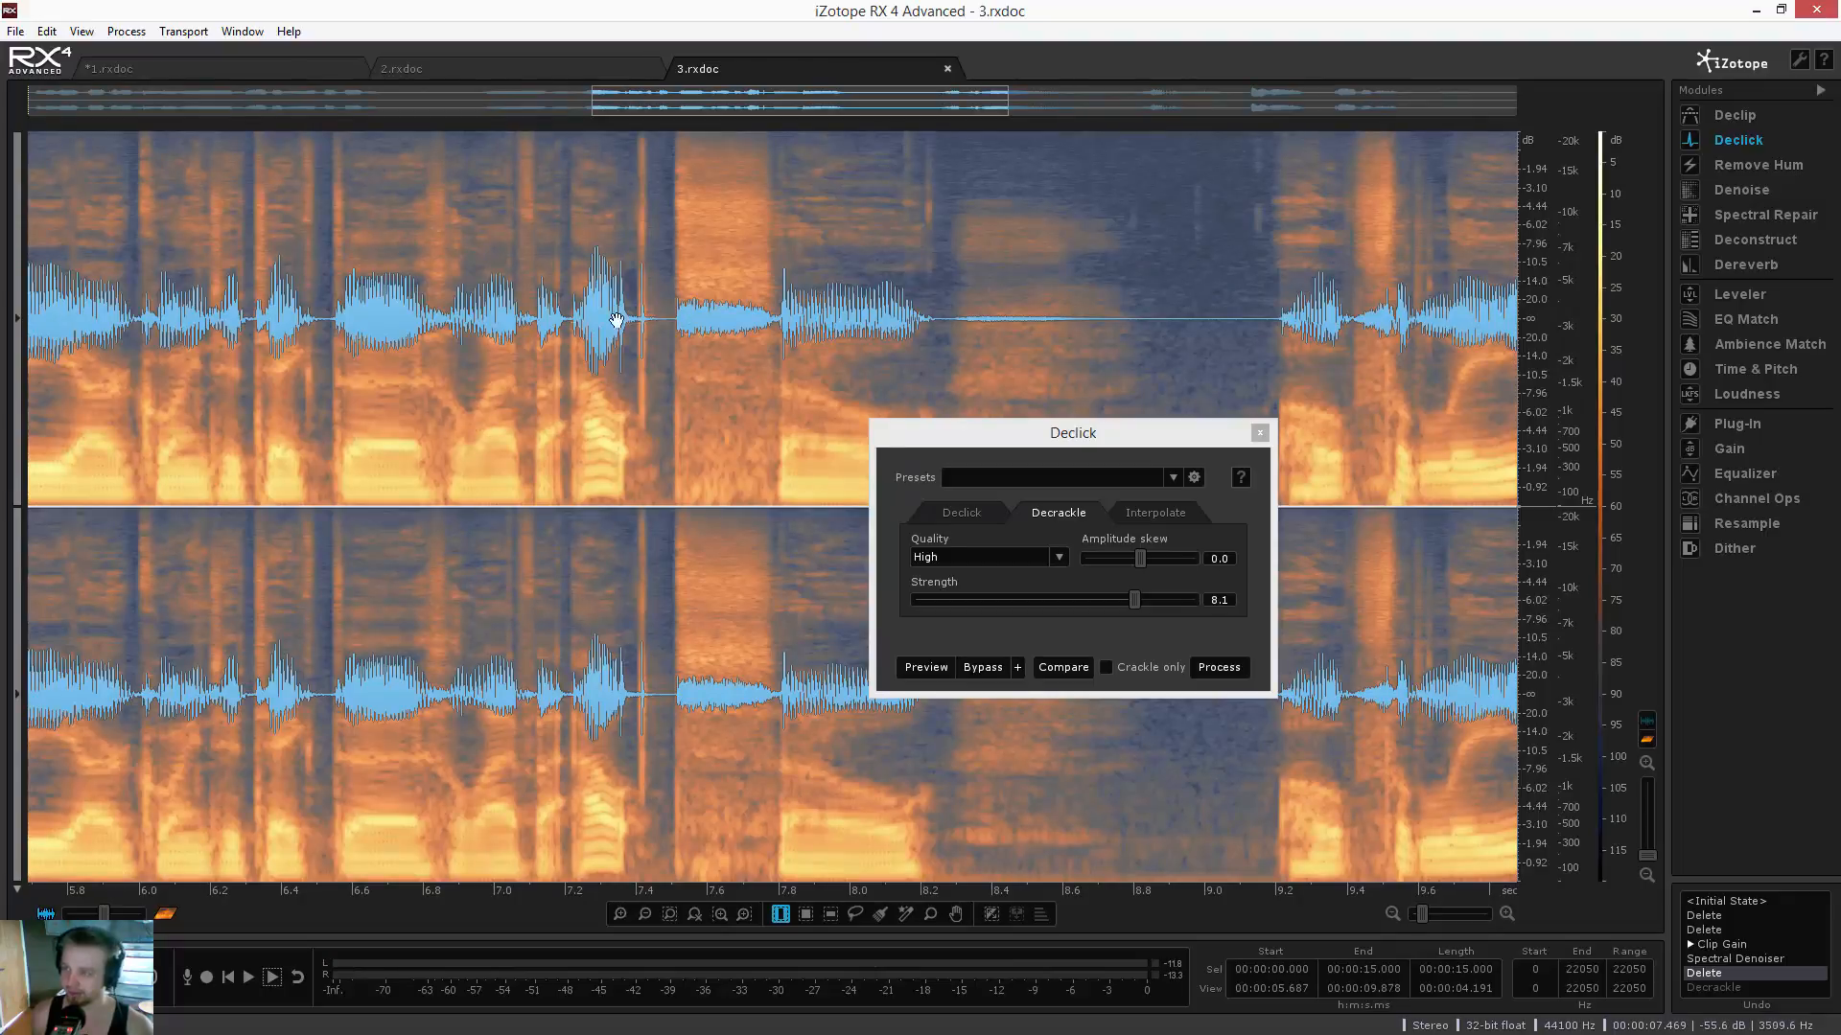
pyautogui.click(539, 308)
pyautogui.press('space')
pyautogui.press('space')
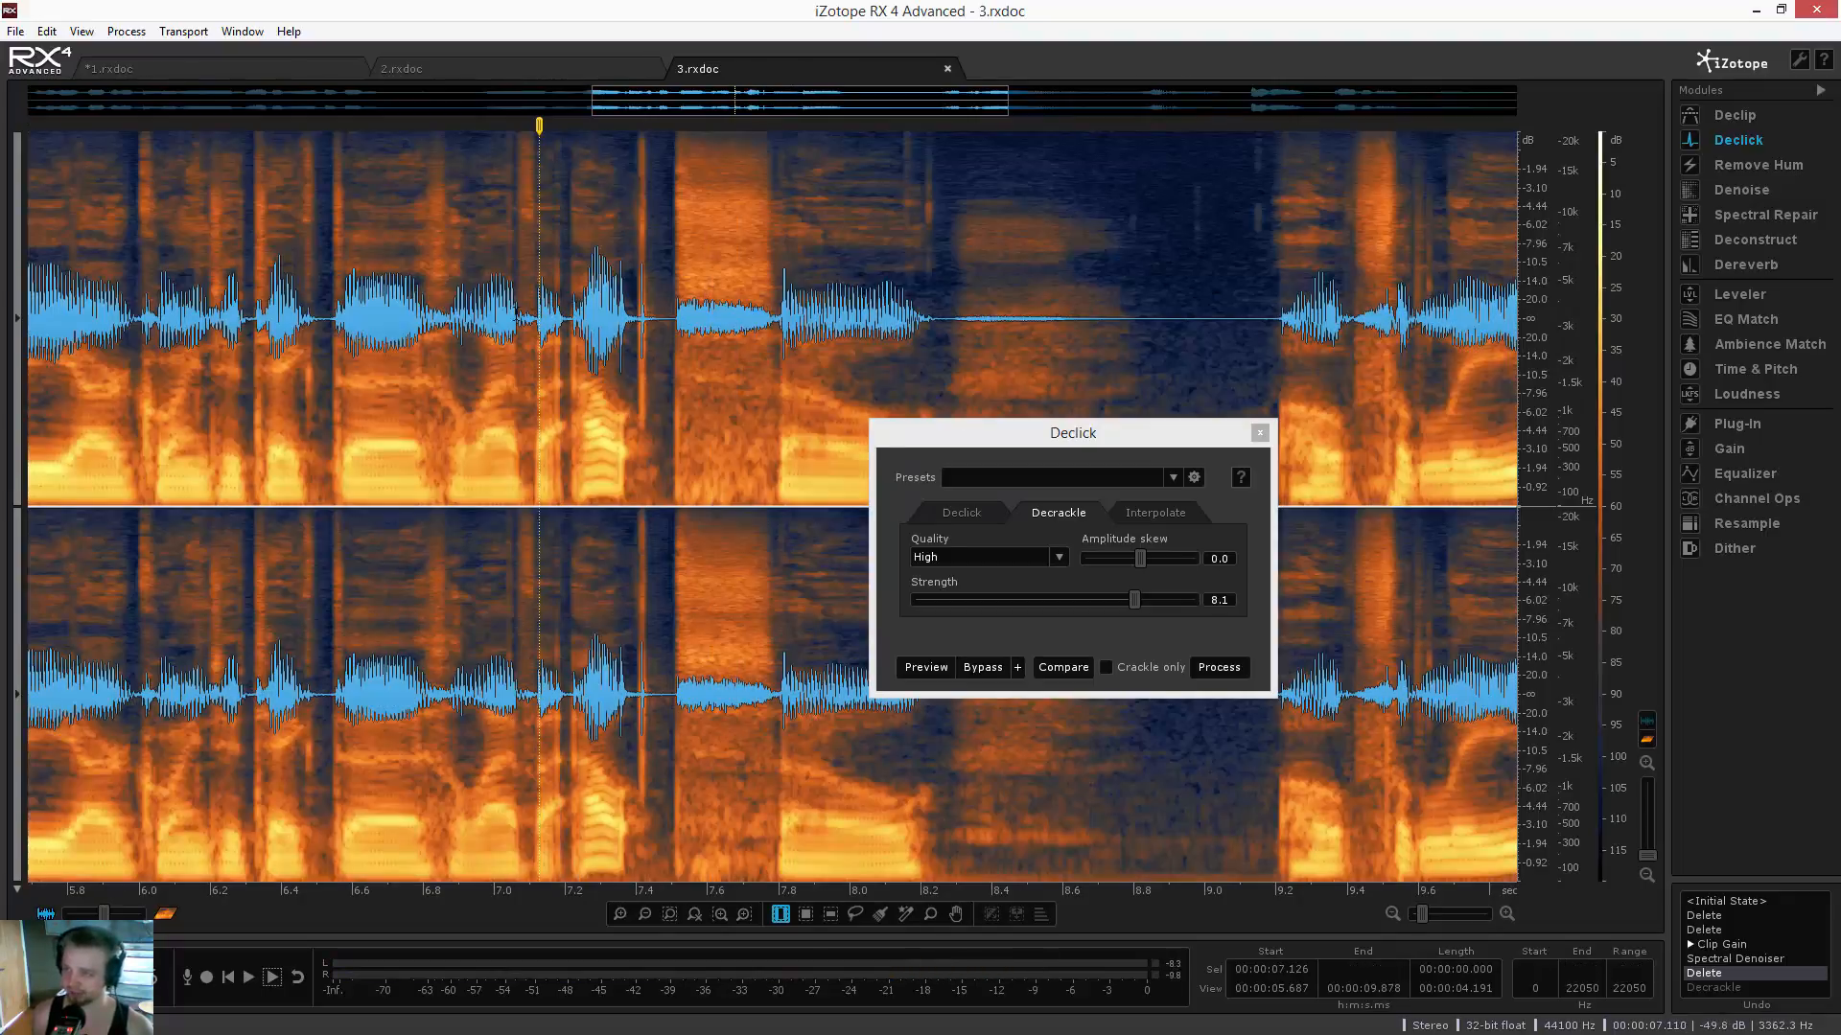
pyautogui.press('space')
pyautogui.press('space')
# Redo Decrackle and play the processed speech from about 7.0 s, and again from about 6.9 s
pyautogui.hotkey('ctrl', 'y')
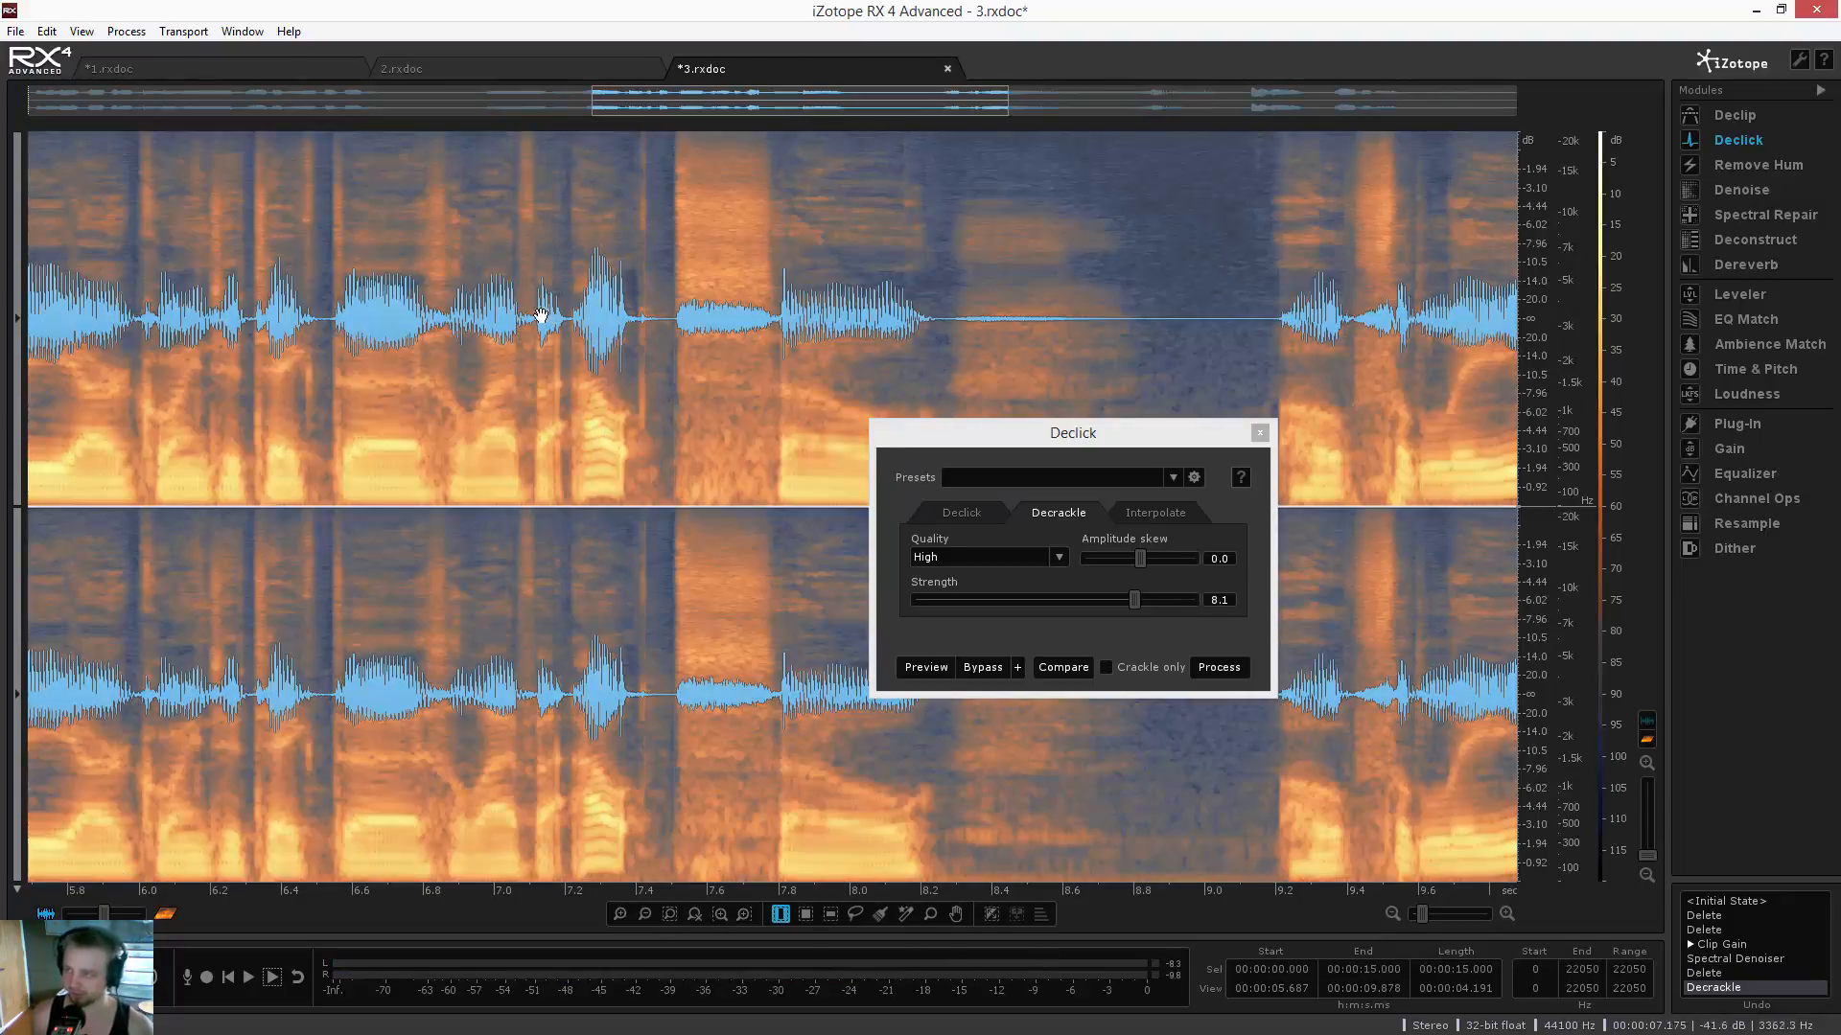
pyautogui.click(508, 305)
pyautogui.press('space')
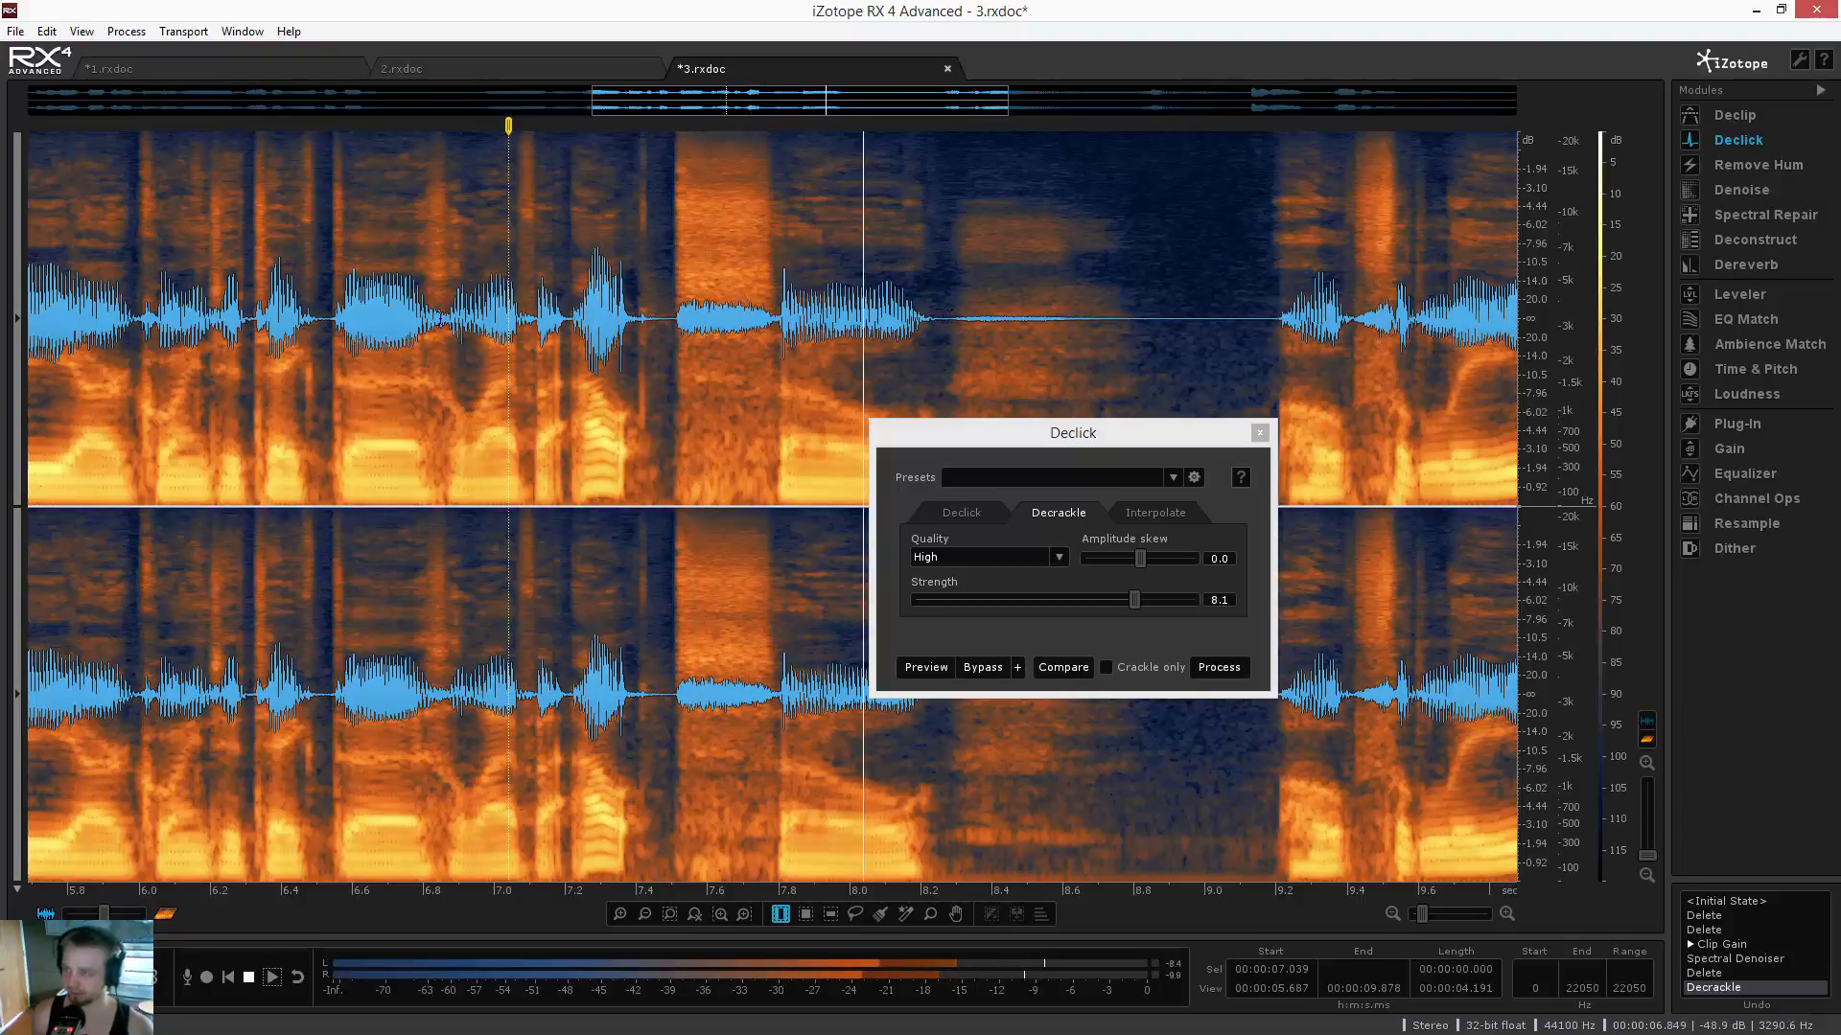
pyautogui.press('space')
pyautogui.click(447, 307)
pyautogui.press('space')
pyautogui.press('space')
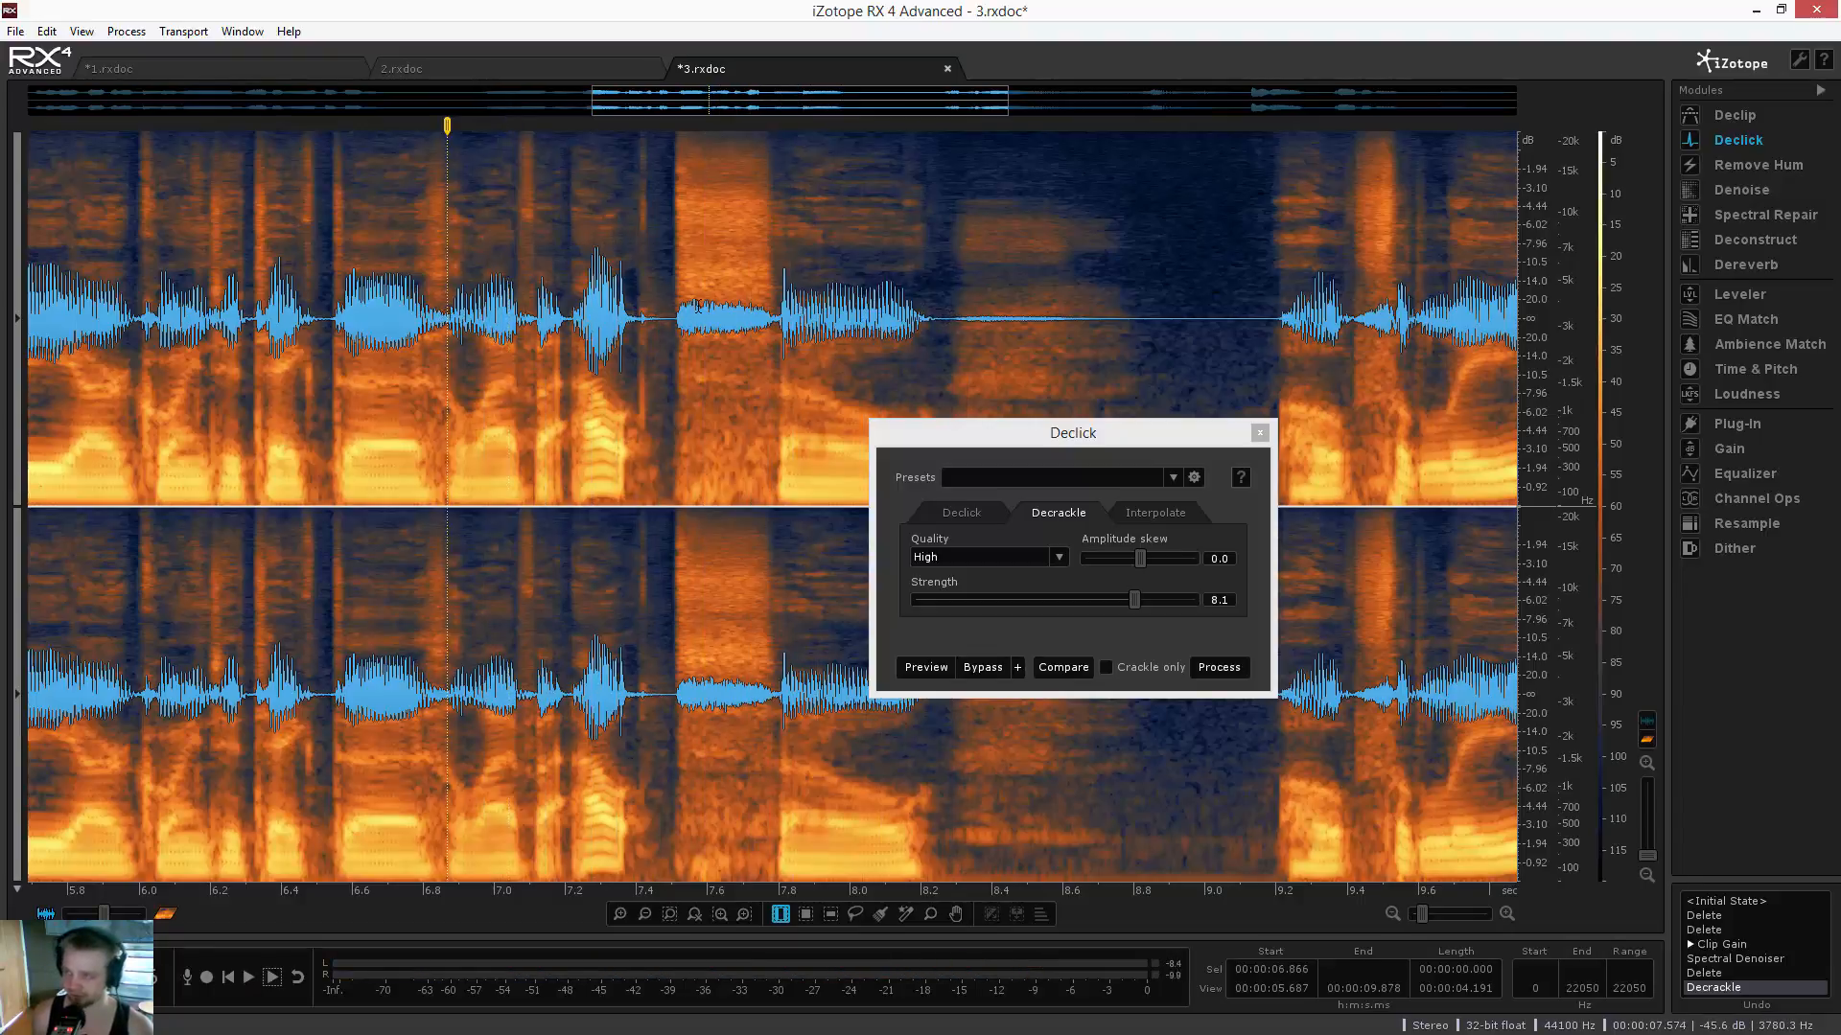
# Select the end of the last phrase, from about 13.6 to 14.3 s, and play the processed version
pyautogui.scroll(-5, 1383, 312)
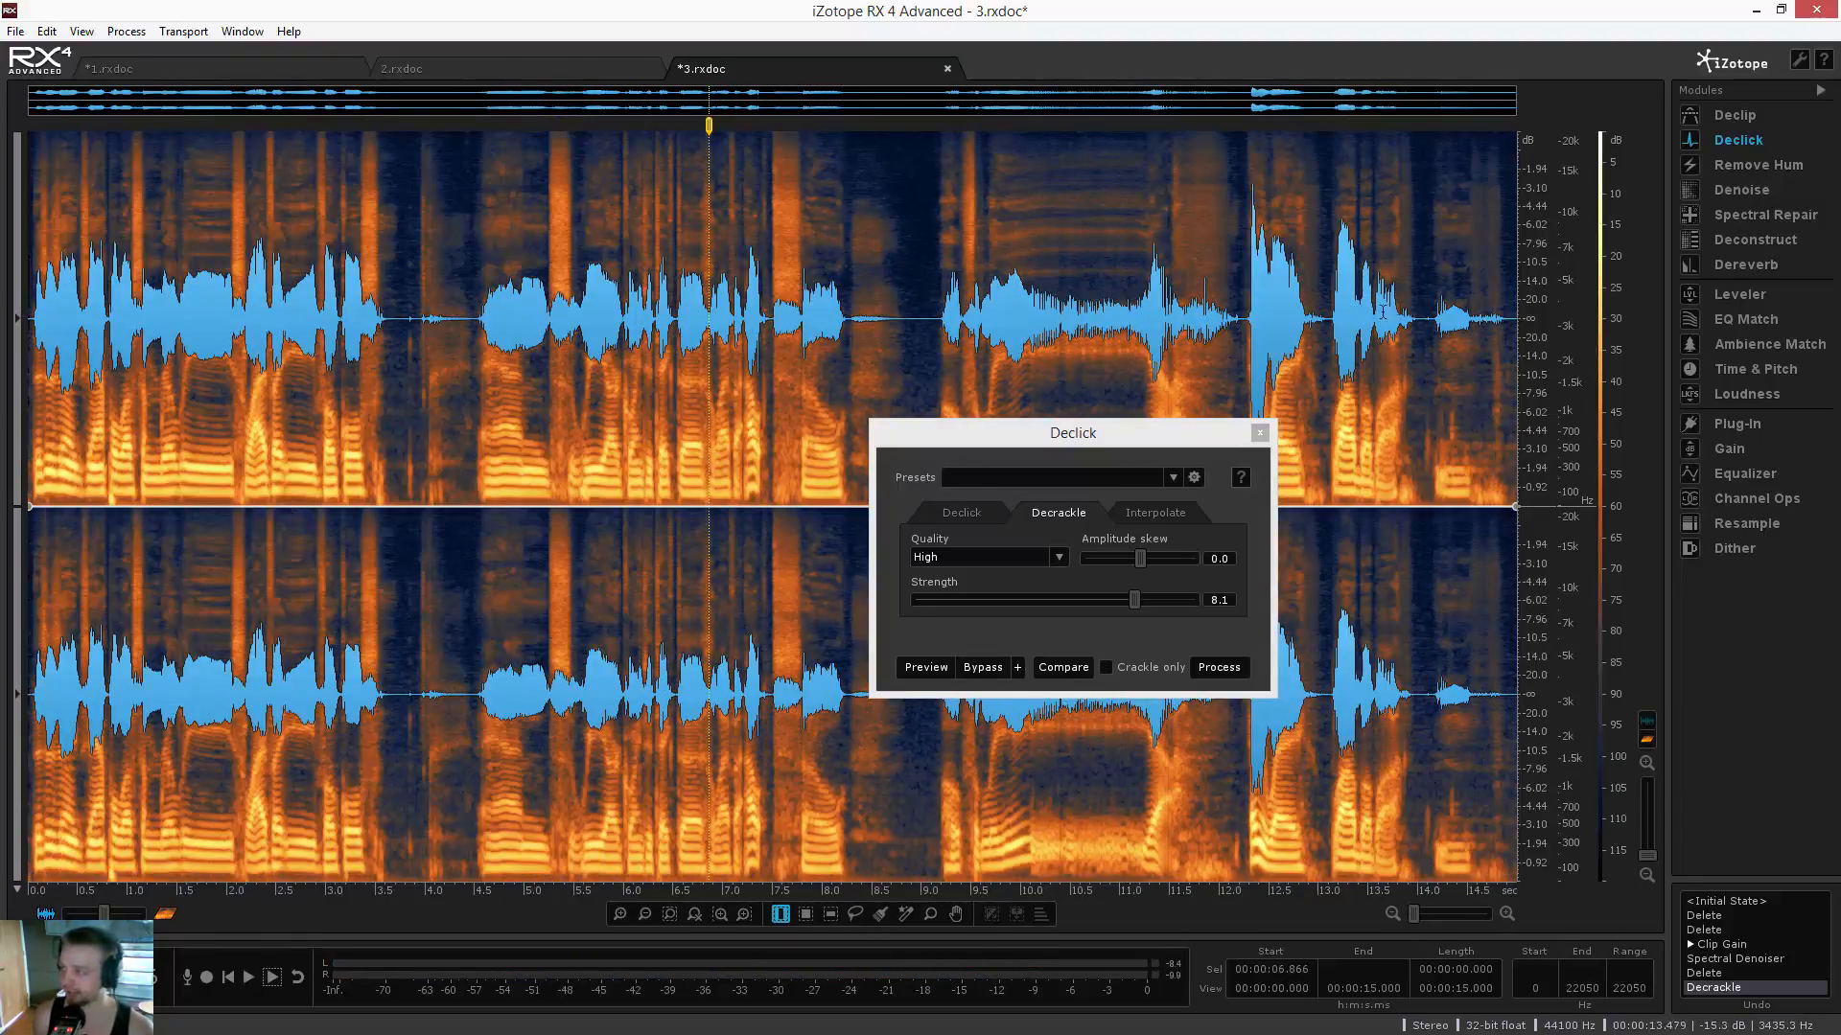
pyautogui.moveTo(1375, 310); pyautogui.dragTo(1446, 305)
pyautogui.press('space')
pyautogui.scroll(3, 1413, 303)
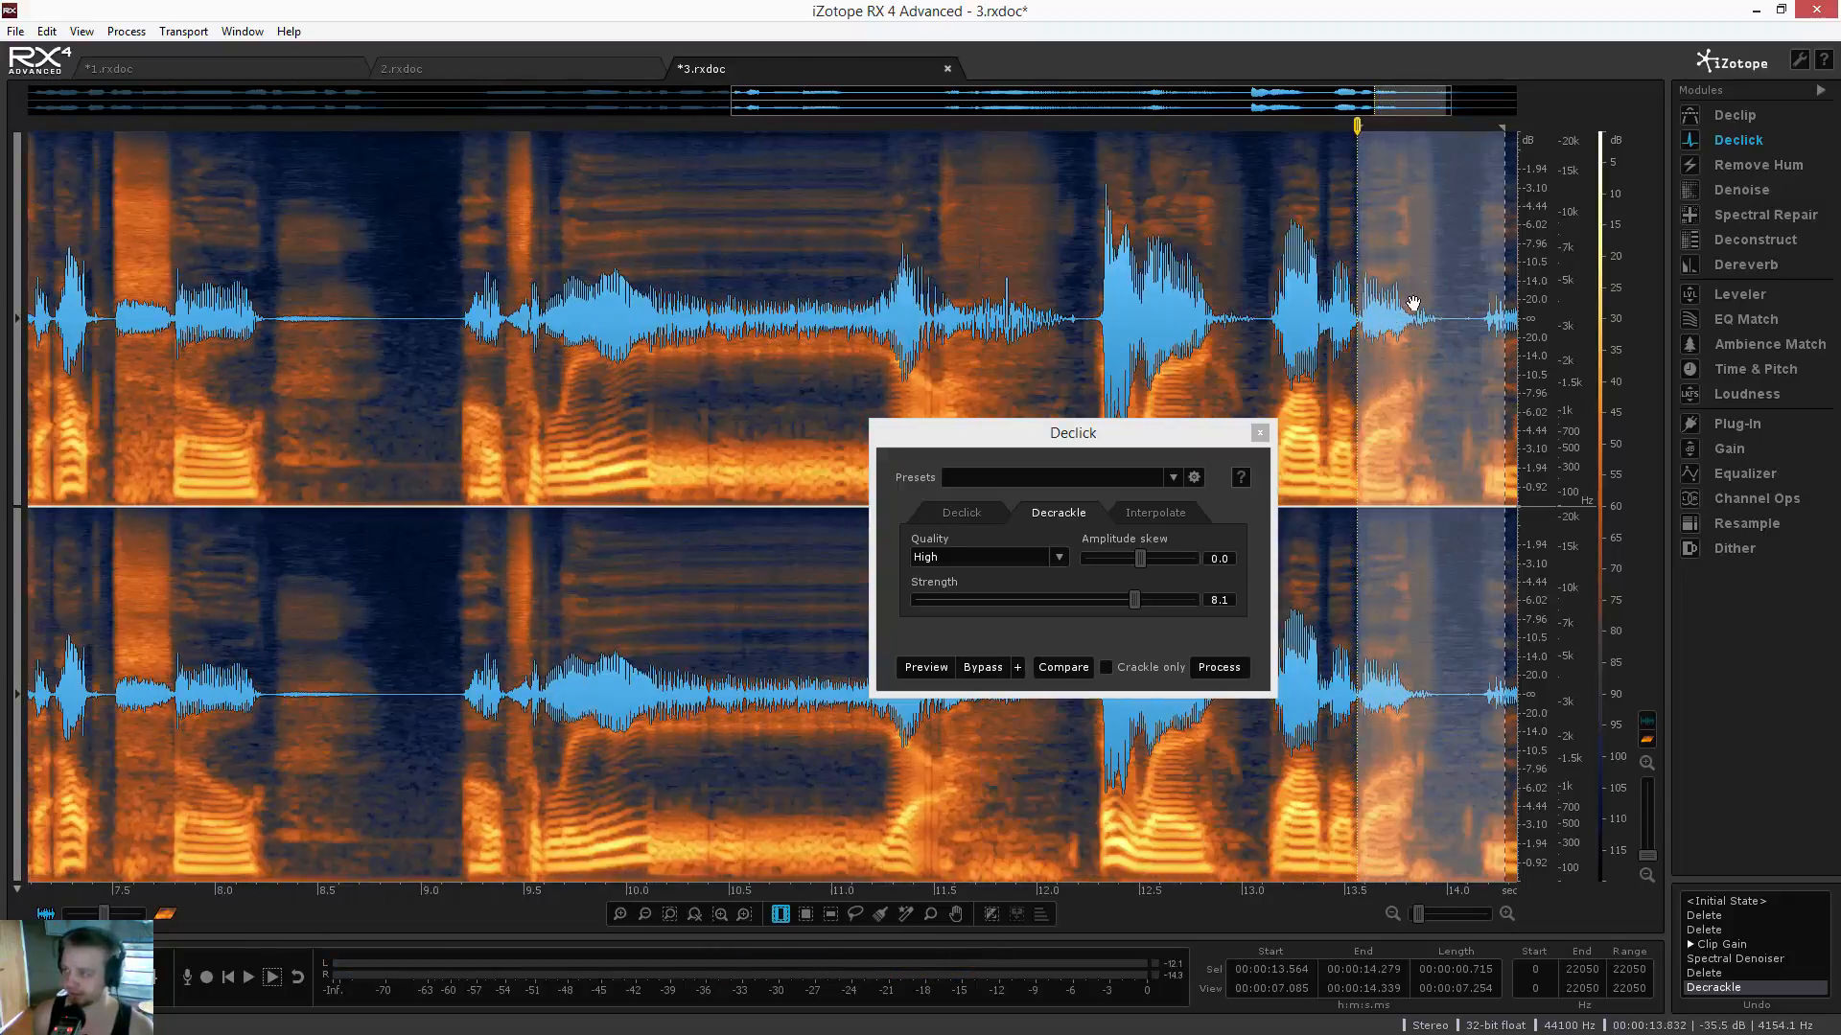
# Clear the selection, undo Decrackle and play the original speech from about 13.2 s
pyautogui.click(1413, 303)
pyautogui.hotkey('ctrl', 'z')
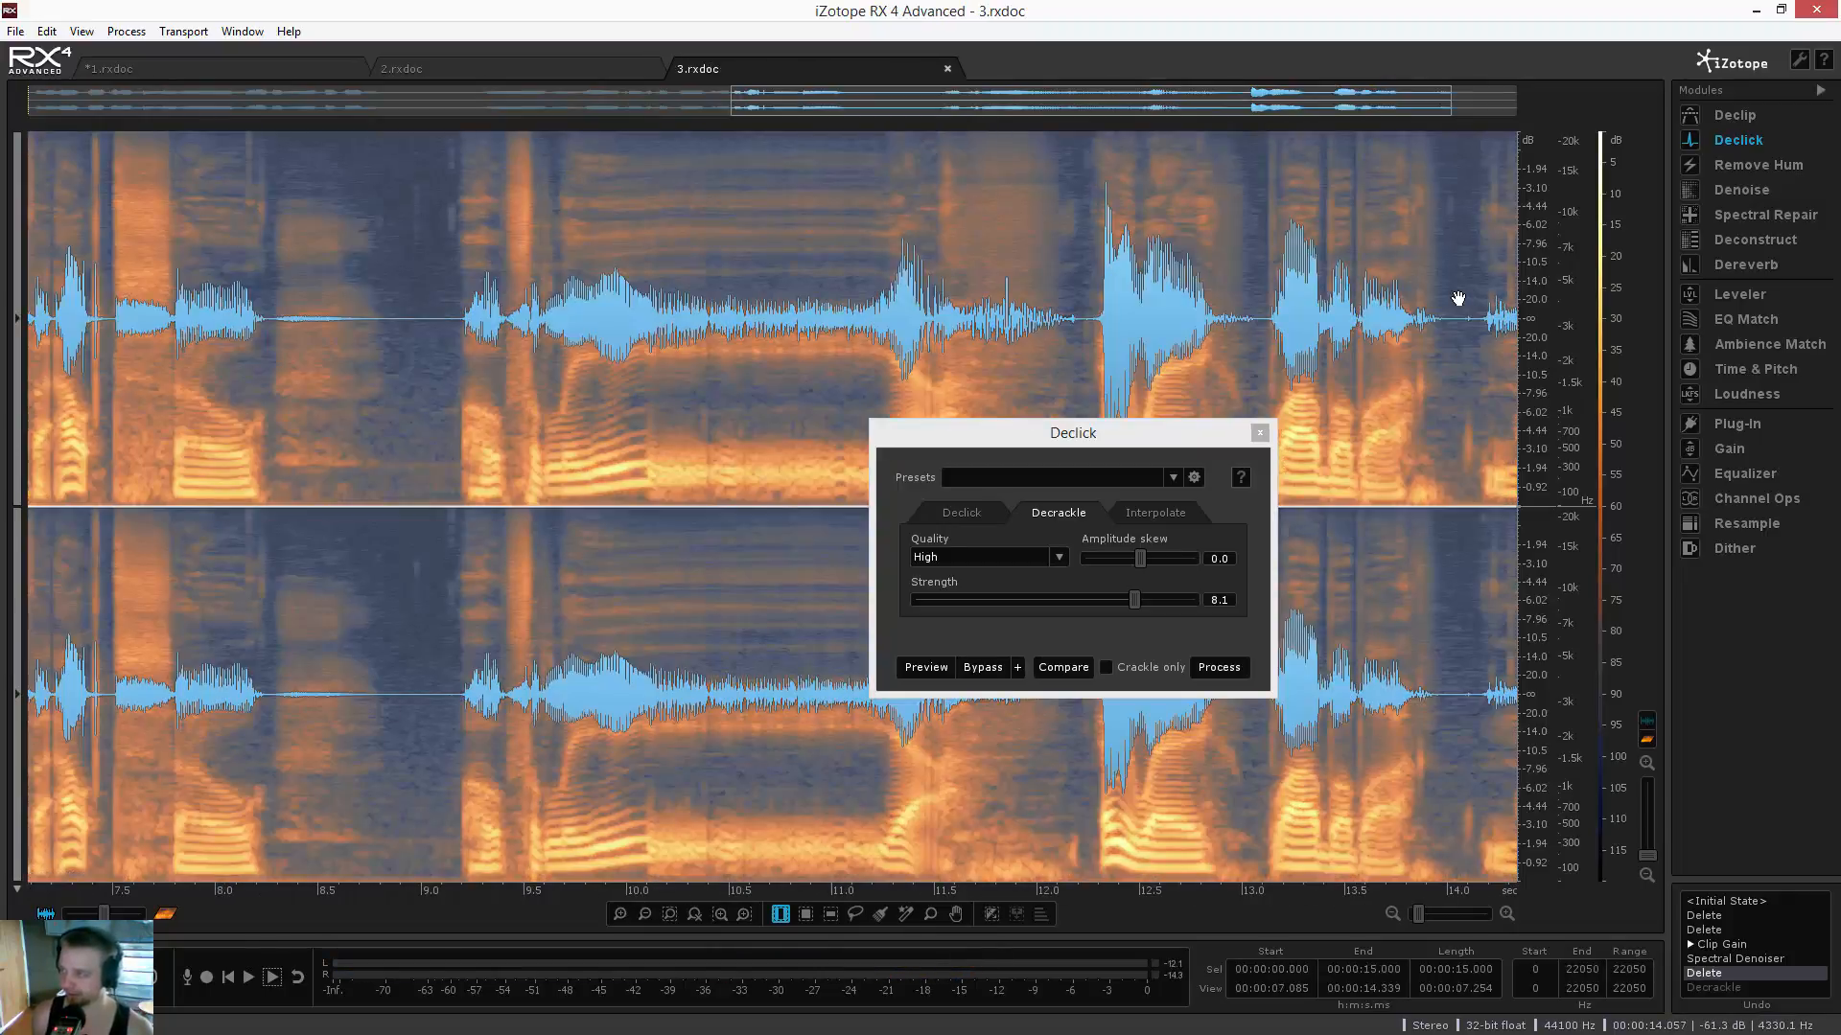
pyautogui.click(1278, 298)
pyautogui.press('space')
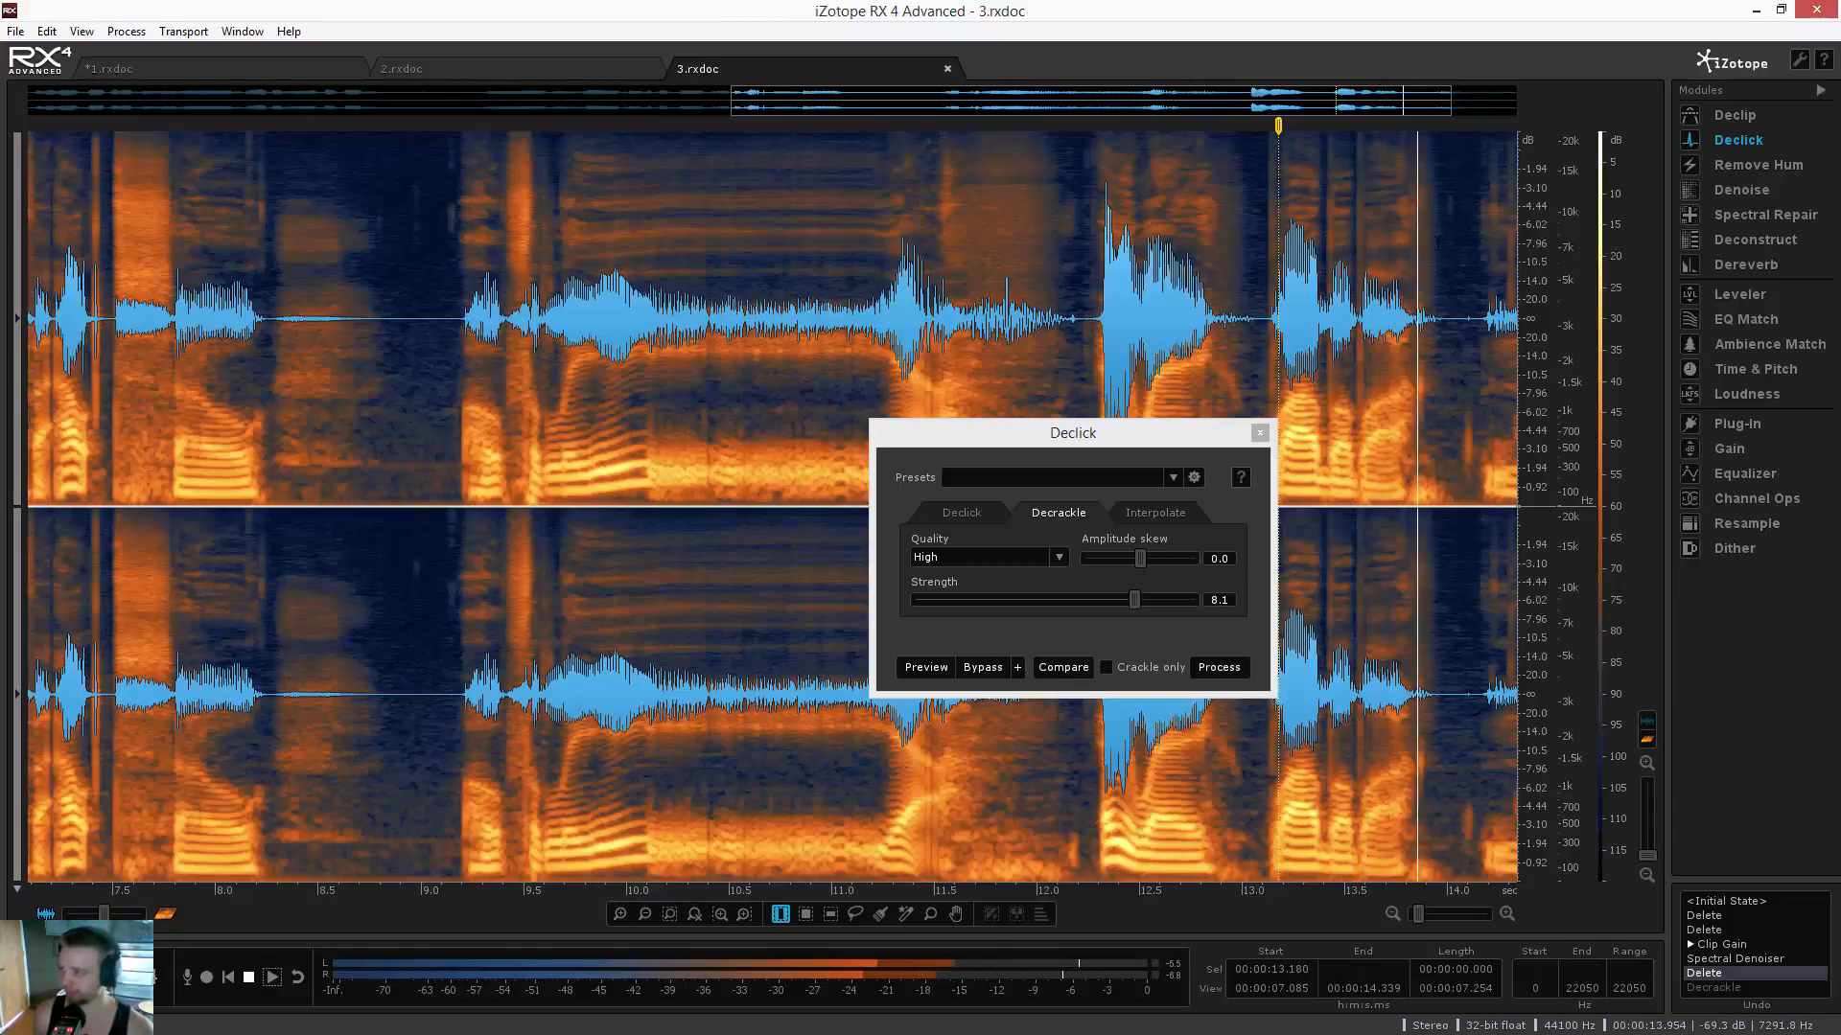
pyautogui.press('space')
# Redo Decrackle, play the processed speech from about 13.2 s, and move the playhead to about 9.1 s
pyautogui.hotkey('ctrl', 'shift', 'z')
pyautogui.click(1168, 312)
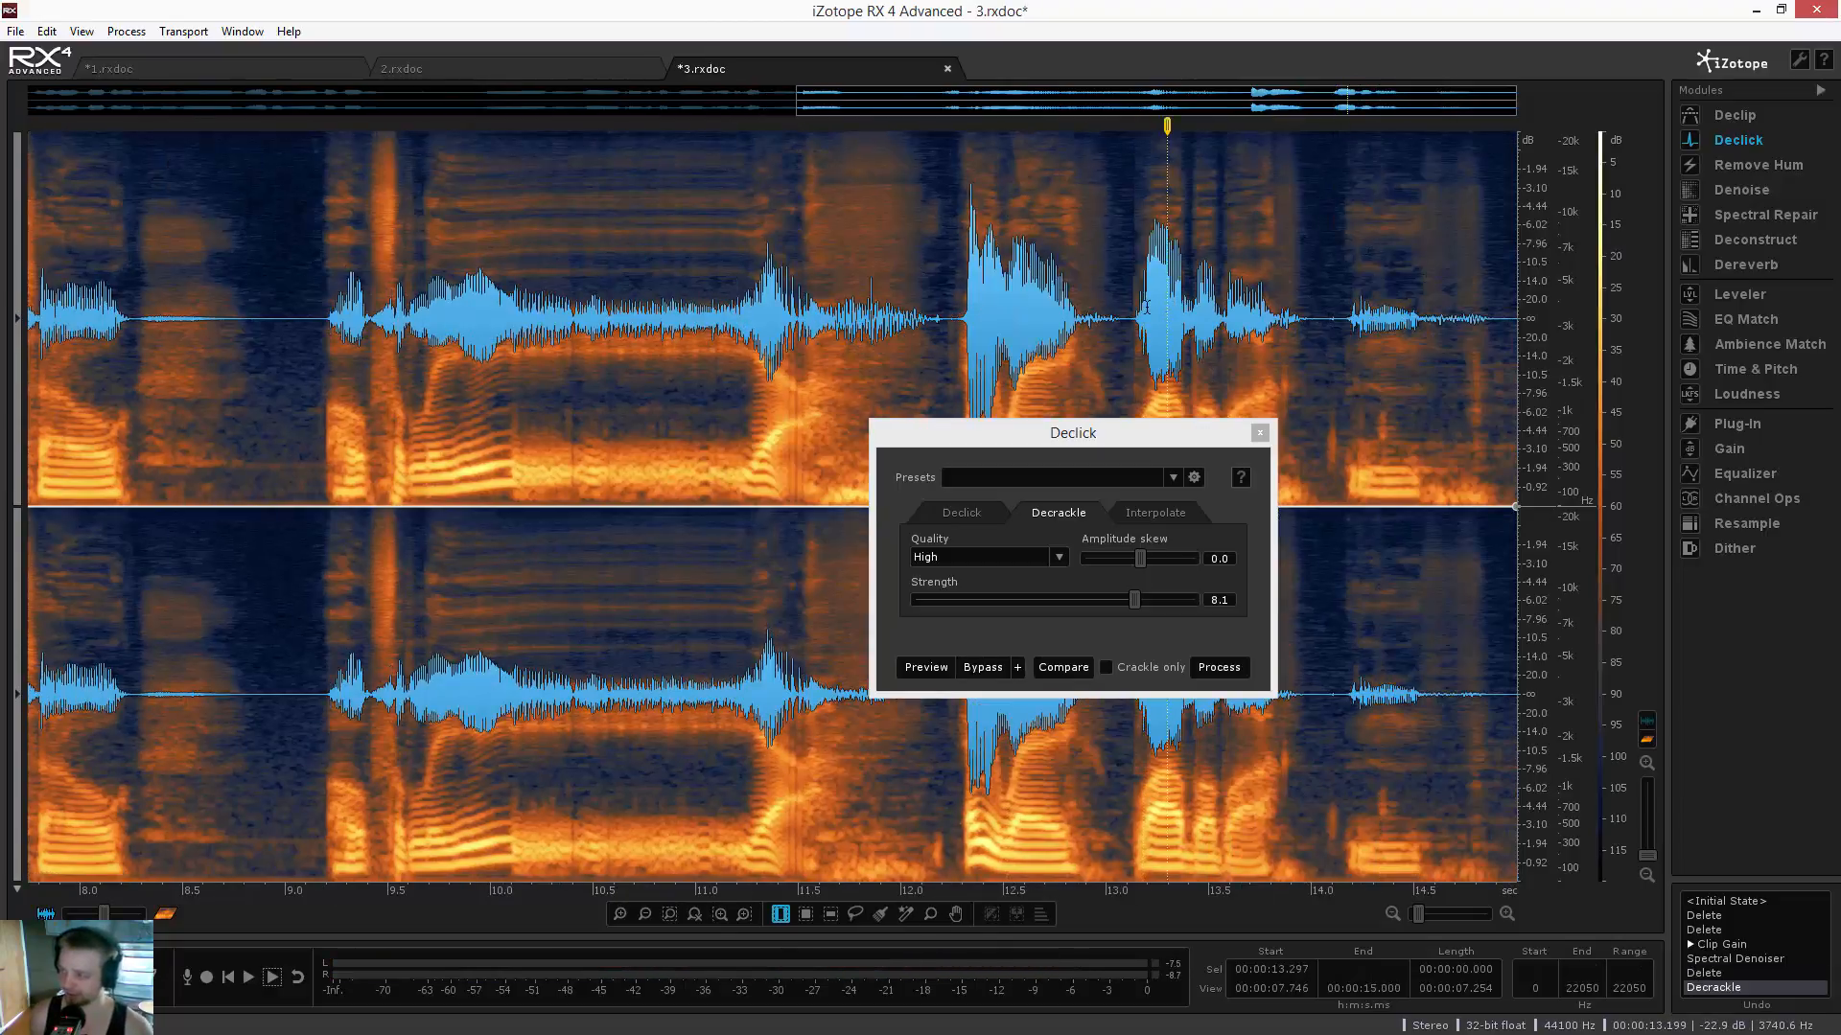
pyautogui.click(1147, 307)
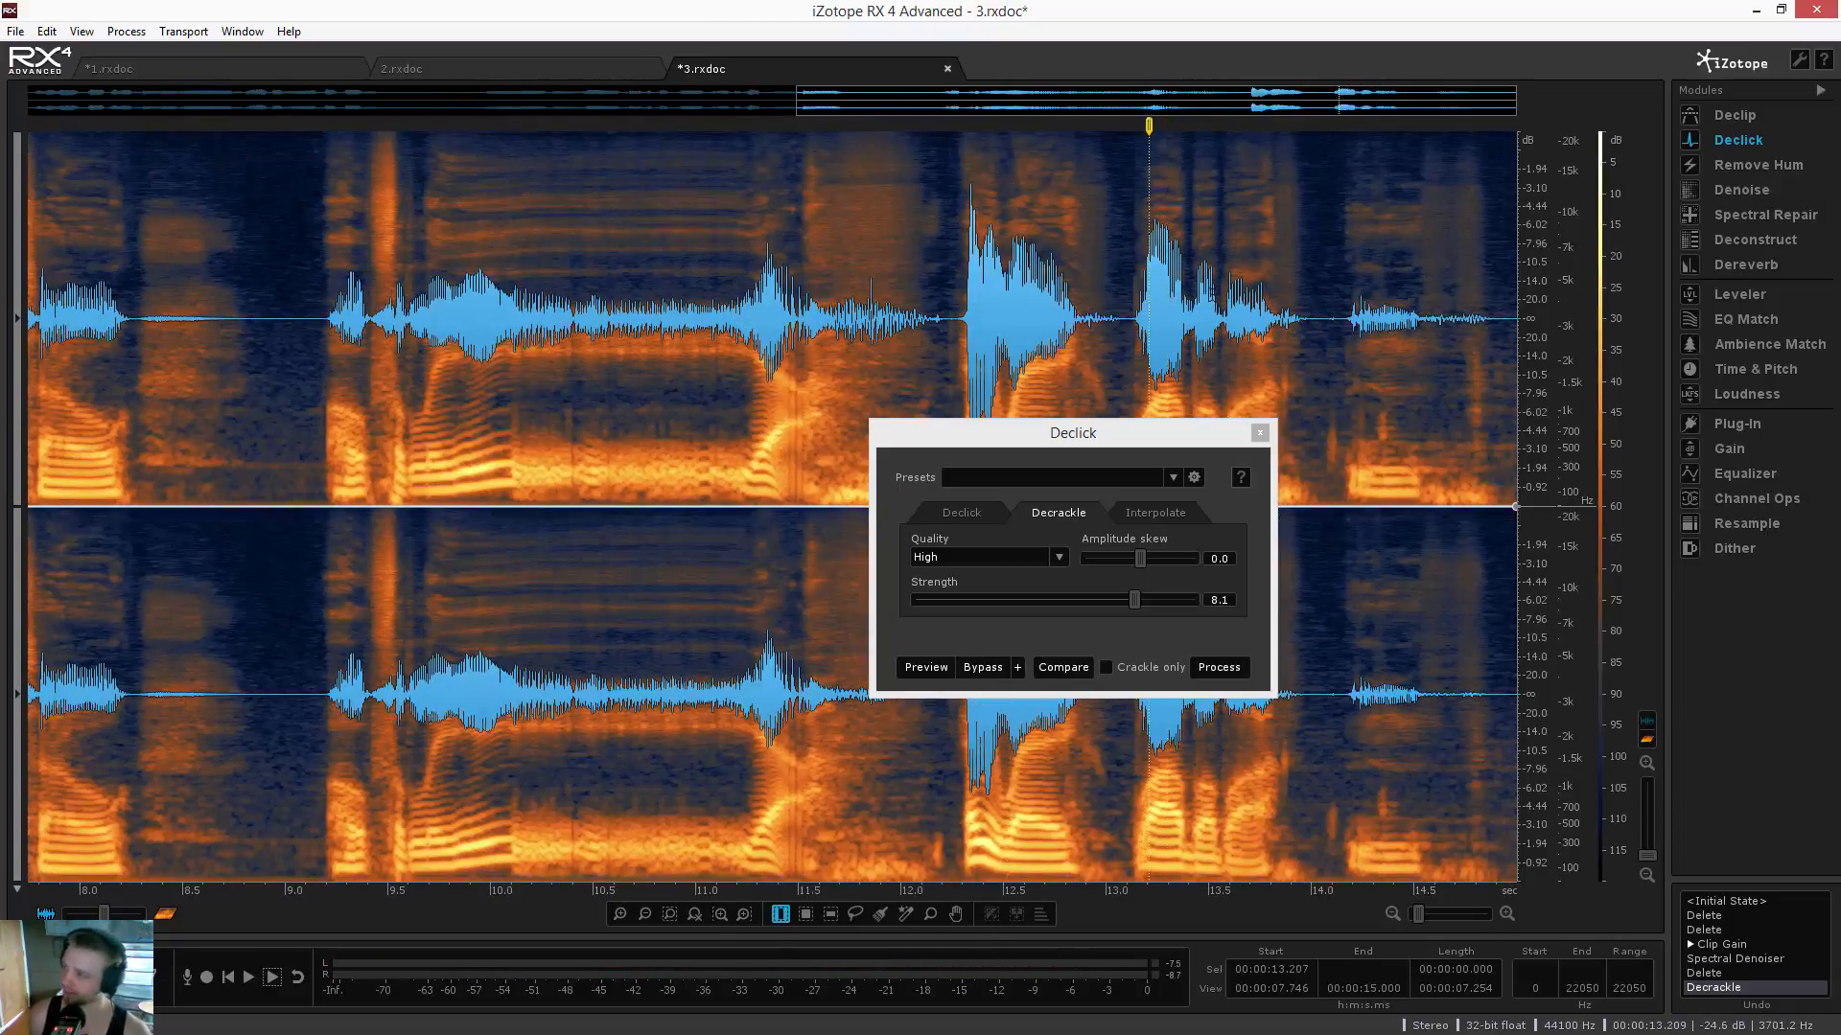
pyautogui.press('space')
pyautogui.press('space')
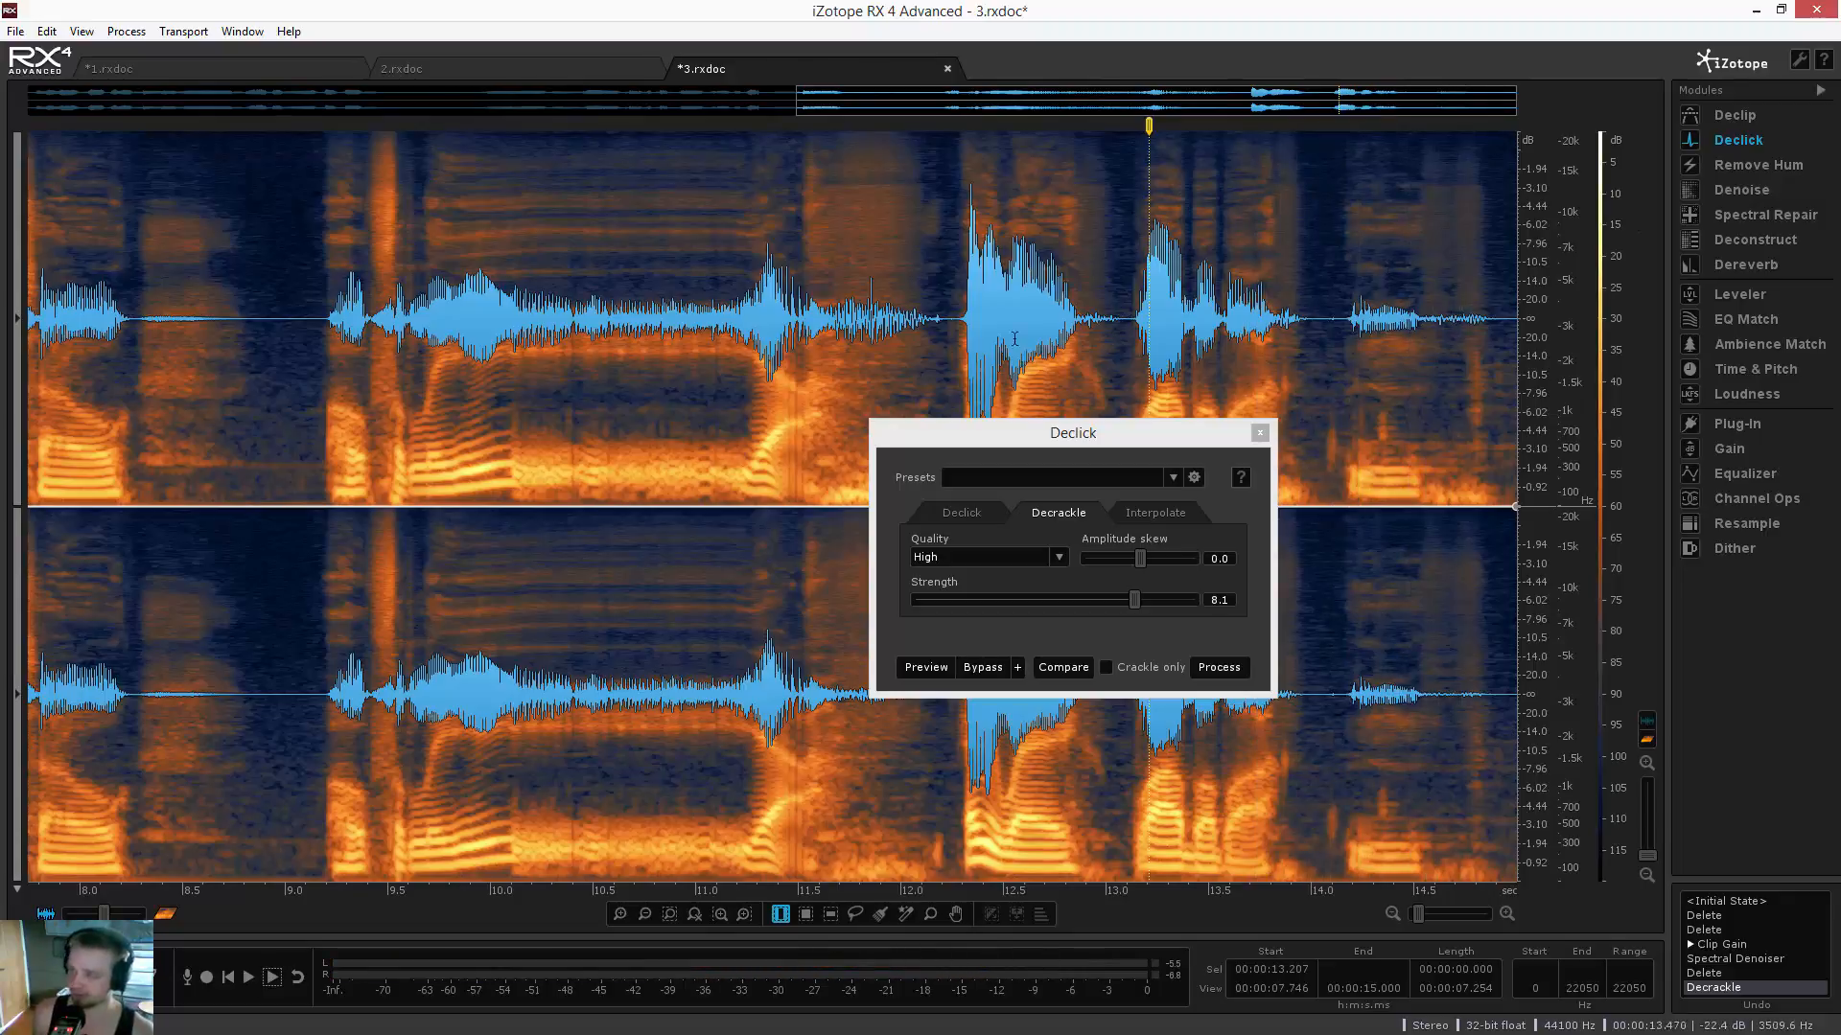
pyautogui.scroll(-4, 1384, 268)
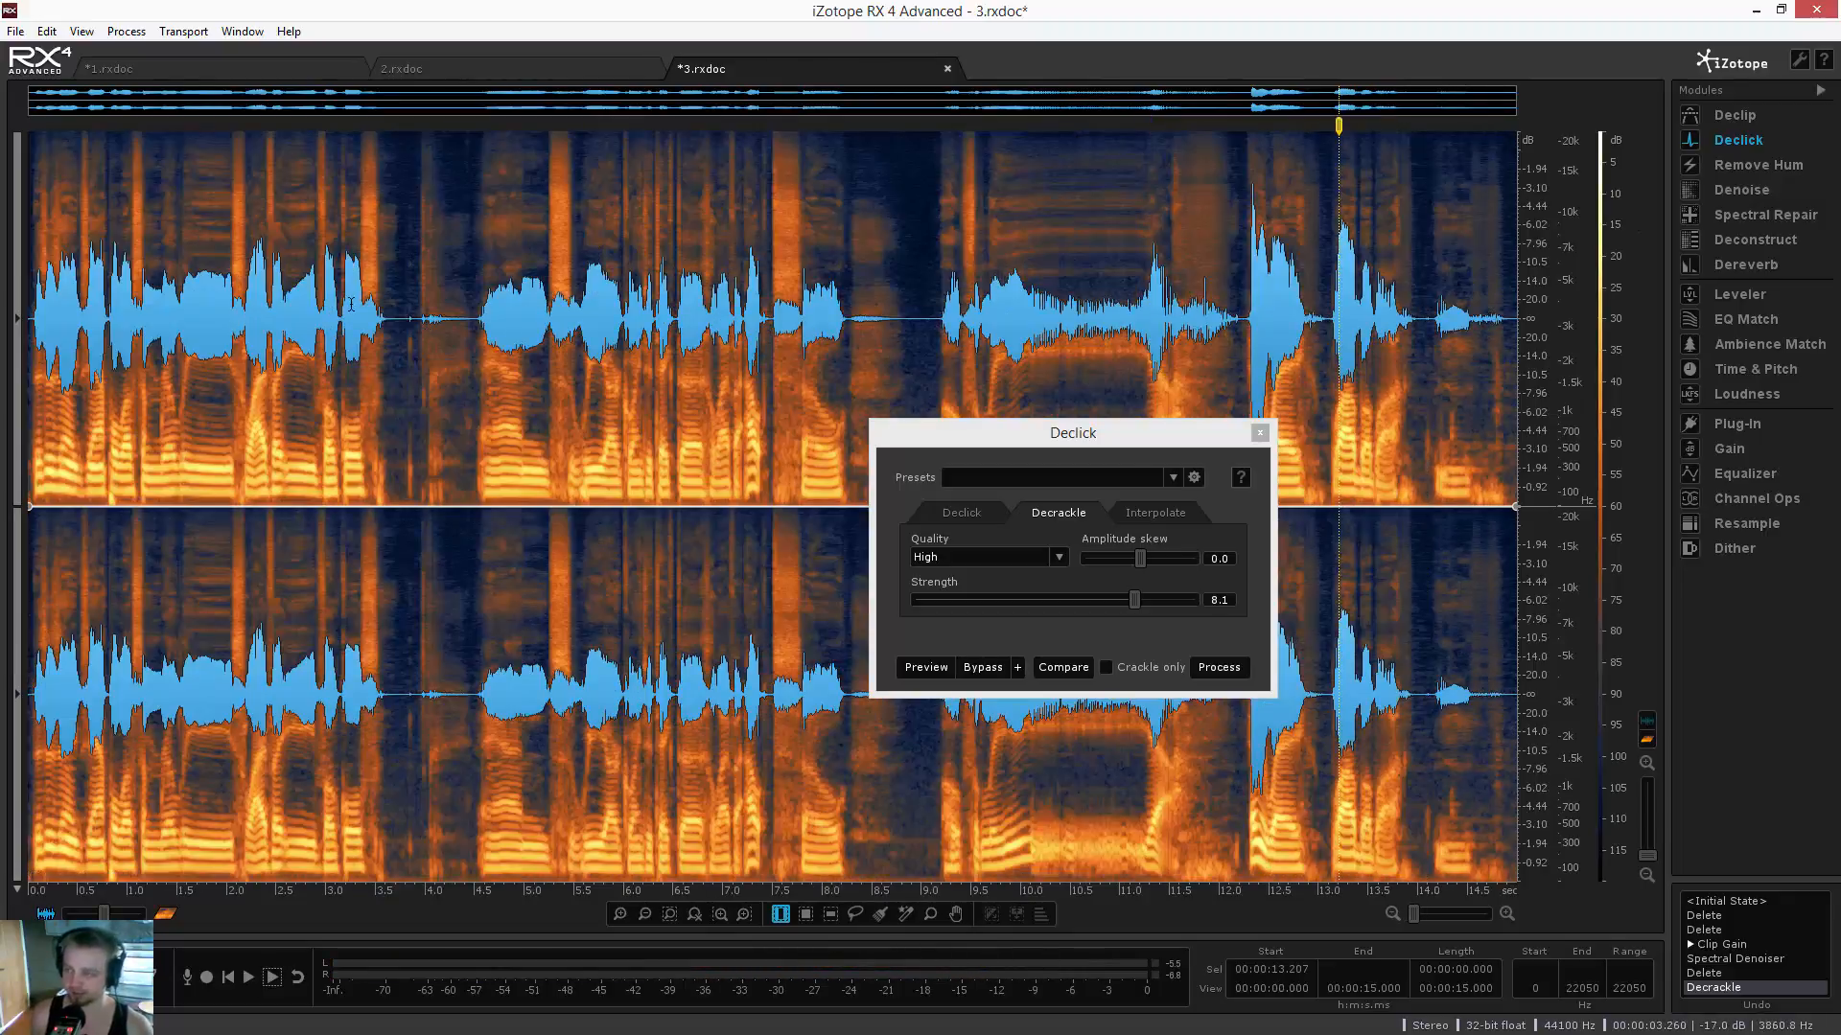
pyautogui.click(935, 283)
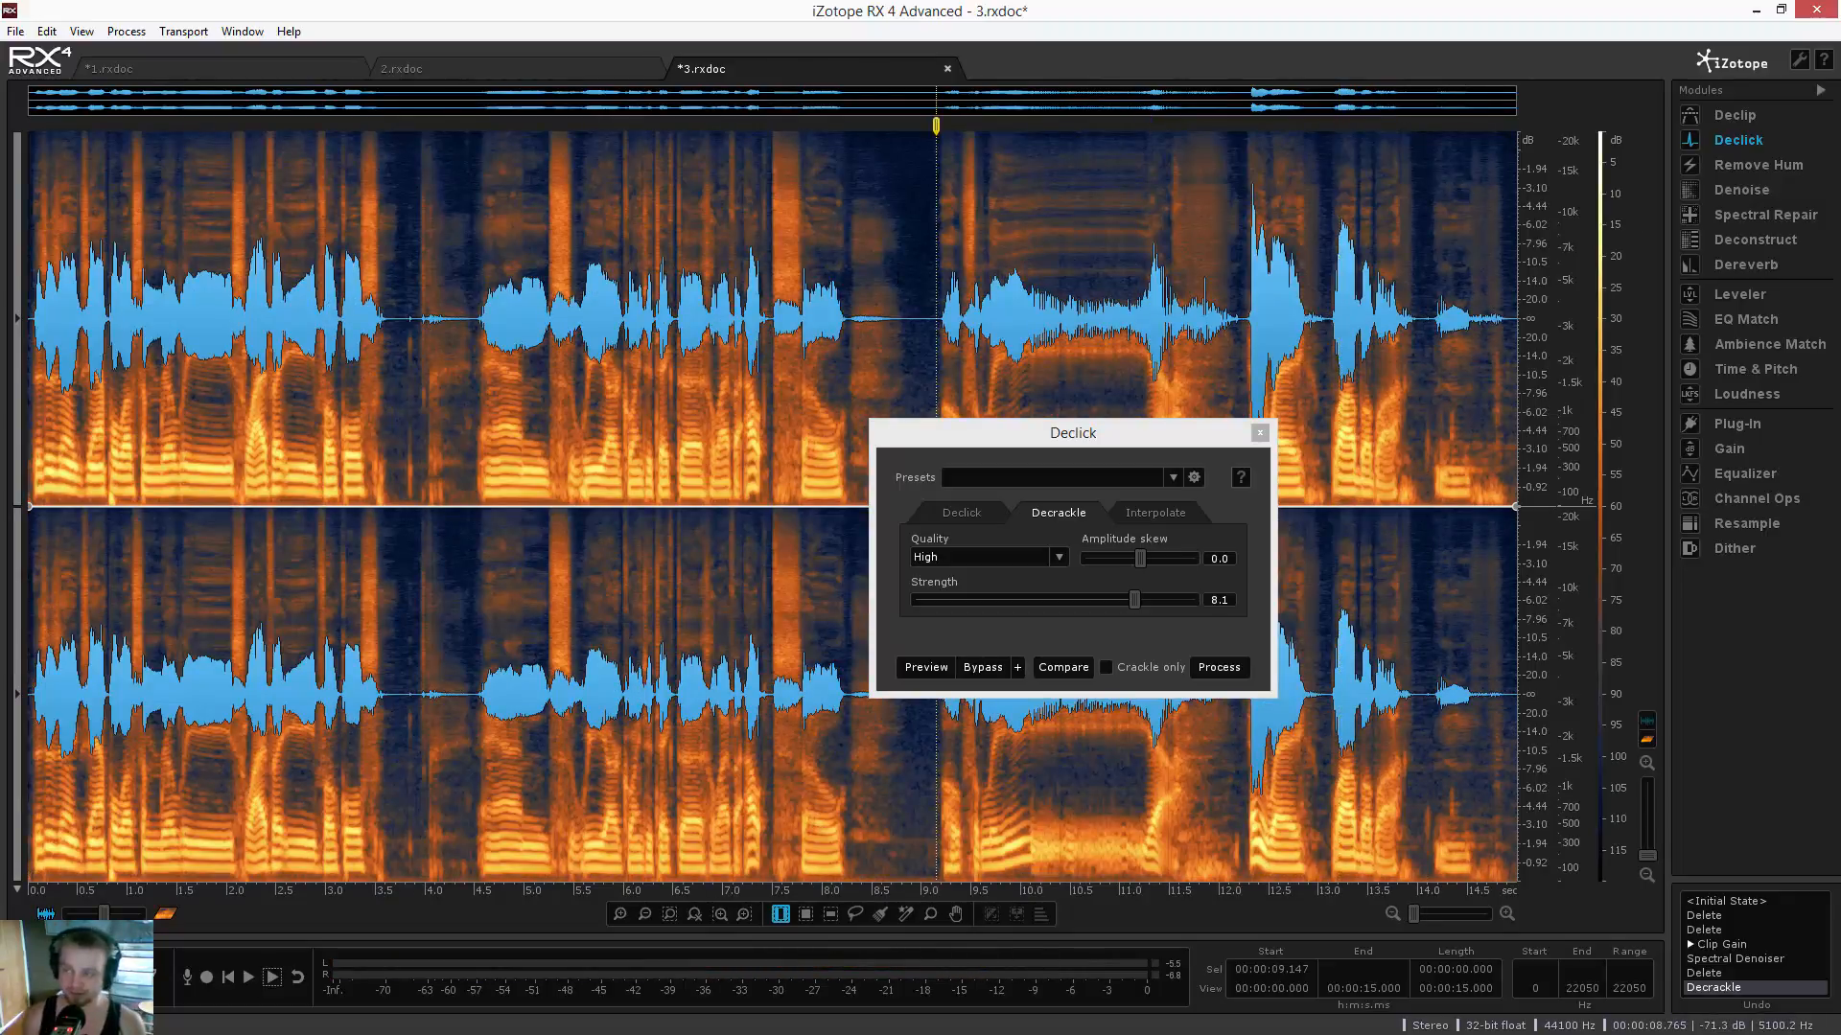